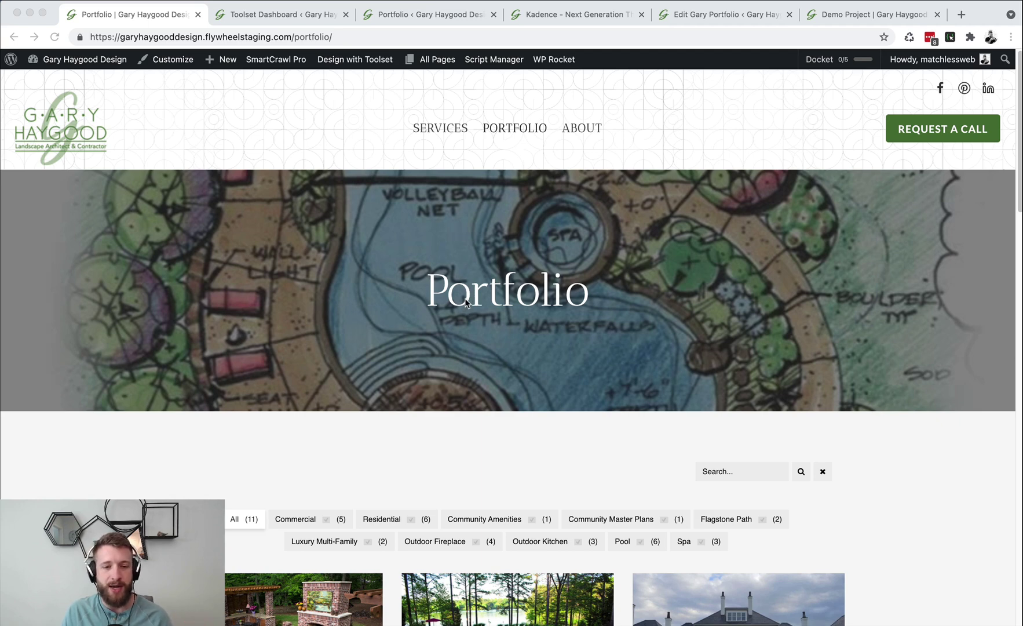
- Filter the portfolio grid by Residential and Community Amenities, and clear Residential to keep only Community Amenities selected
{"action": "scroll", "coordinate": [465, 301], "scroll_direction": "down", "scroll_amount": 3}
{"action": "scroll", "coordinate": [465, 300], "scroll_direction": "down", "scroll_amount": 5}
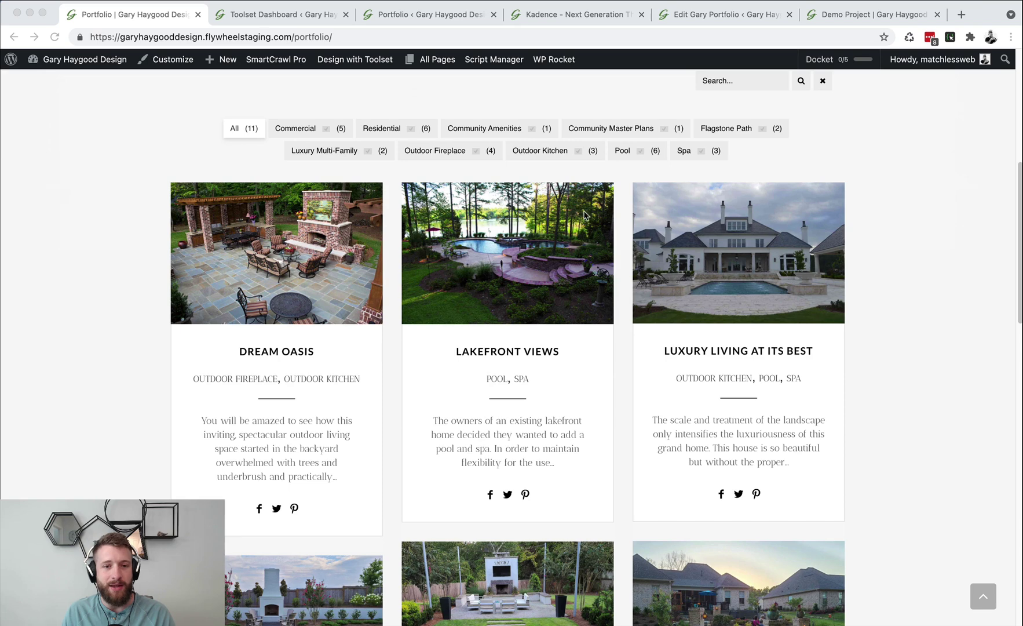
{"action": "left_click", "coordinate": [376, 130]}
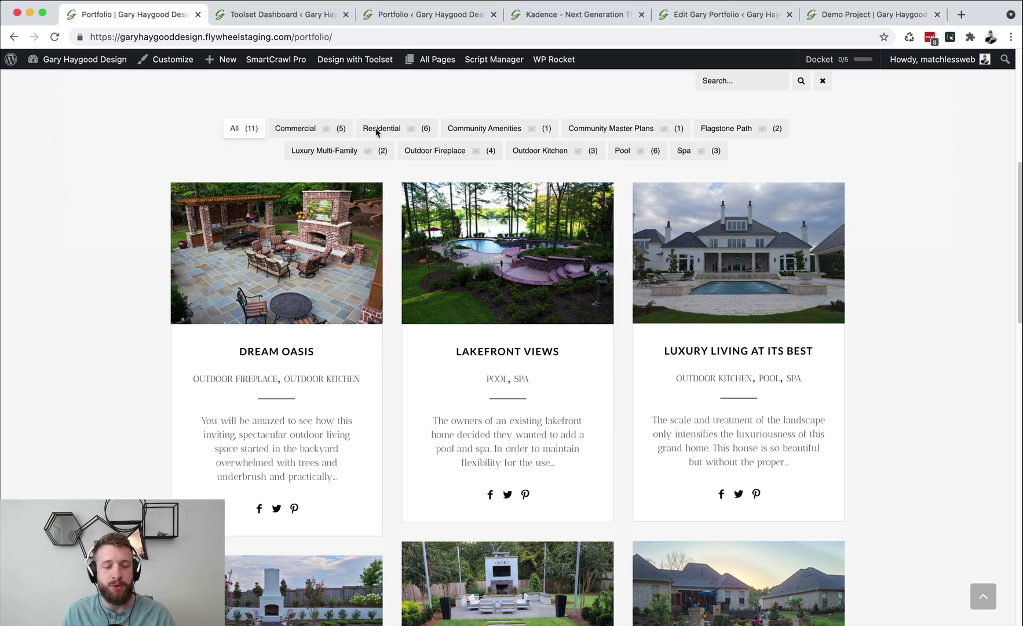
{"action": "left_click", "coordinate": [467, 133]}
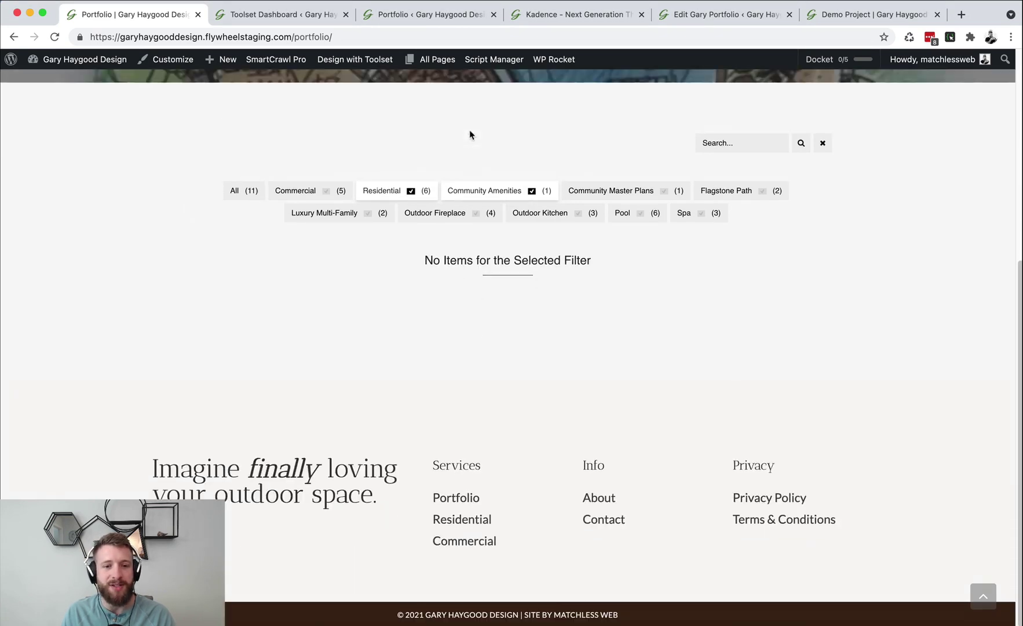
{"action": "left_click", "coordinate": [409, 192]}
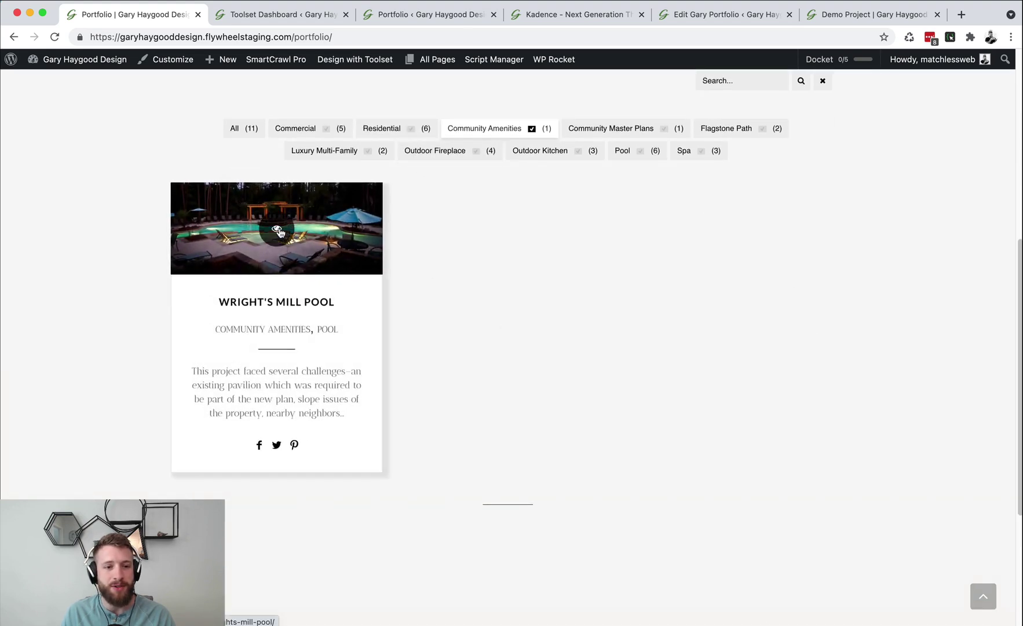
- Open the Wright's Mill Pool project and examine its story, before and after photos, awards and project gallery
{"action": "left_click", "coordinate": [278, 232]}
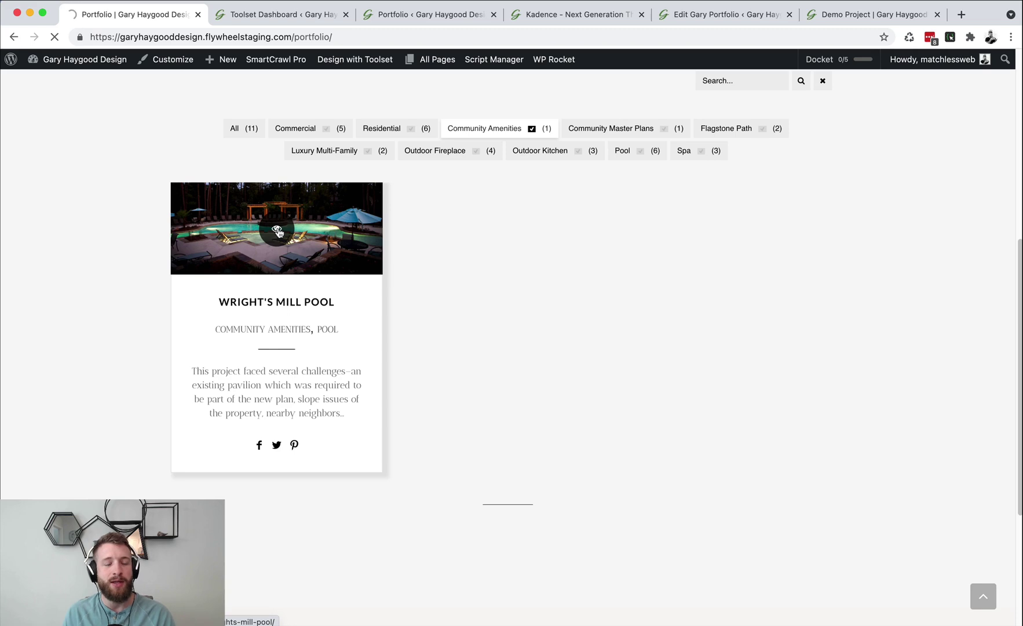
{"action": "scroll", "coordinate": [288, 249], "scroll_direction": "down", "scroll_amount": 2}
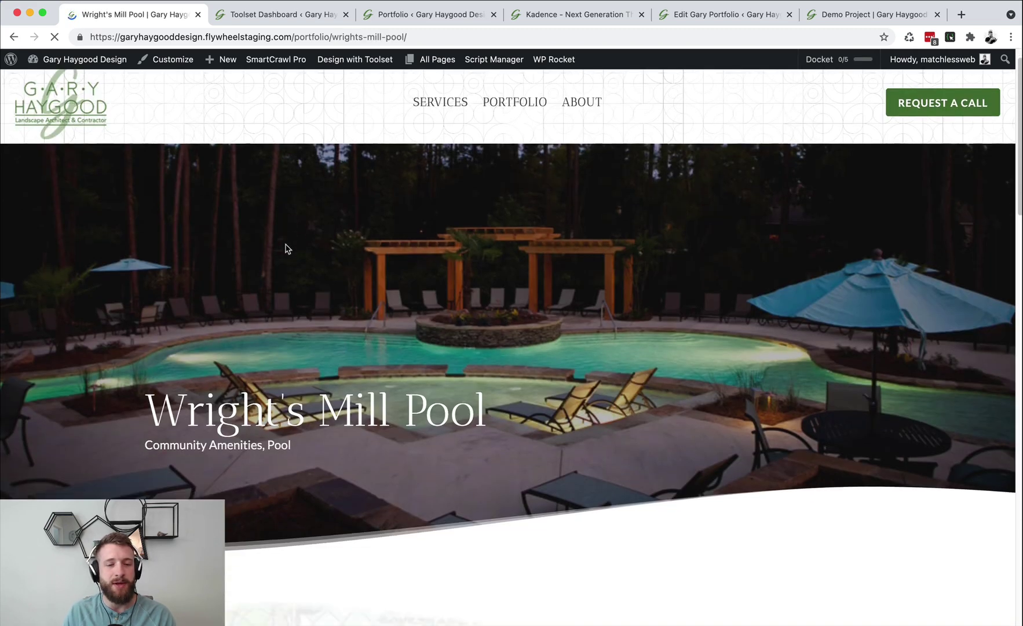
{"action": "scroll", "coordinate": [288, 249], "scroll_direction": "down", "scroll_amount": 6}
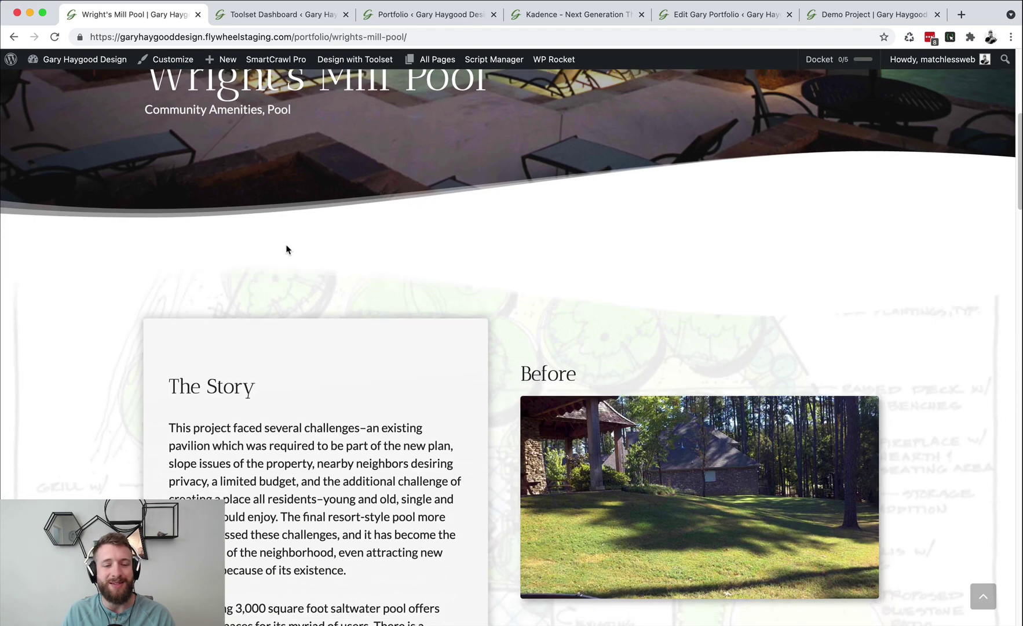
{"action": "scroll", "coordinate": [287, 250], "scroll_direction": "down", "scroll_amount": 2}
{"action": "scroll", "coordinate": [285, 249], "scroll_direction": "down", "scroll_amount": 7}
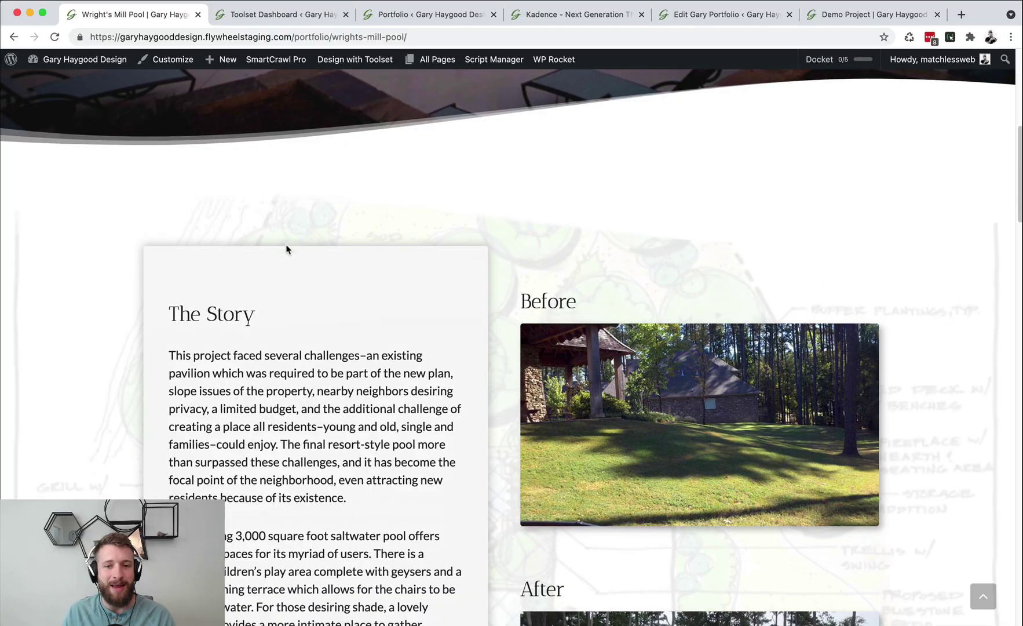
{"action": "scroll", "coordinate": [286, 249], "scroll_direction": "down", "scroll_amount": 18}
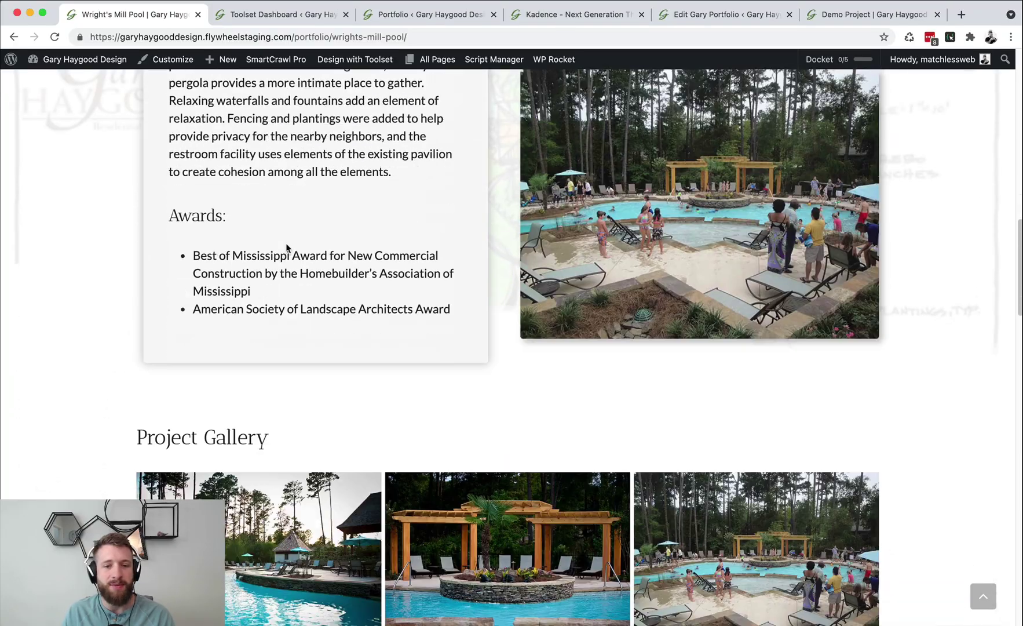
{"action": "scroll", "coordinate": [287, 249], "scroll_direction": "down", "scroll_amount": 10}
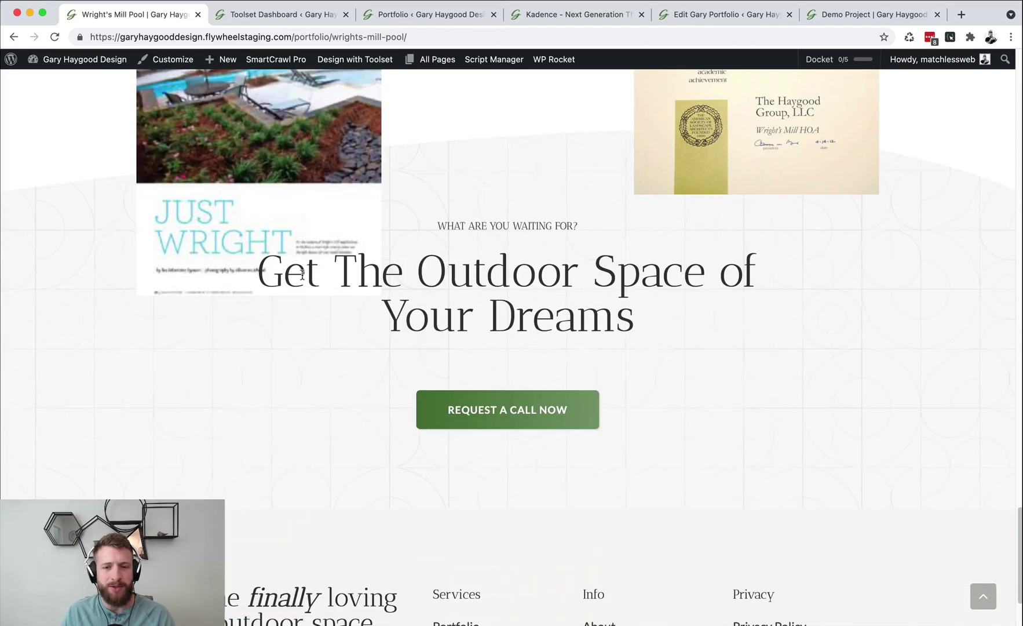
{"action": "scroll", "coordinate": [444, 279], "scroll_direction": "down", "scroll_amount": 1}
{"action": "scroll", "coordinate": [444, 279], "scroll_direction": "up", "scroll_amount": 15}
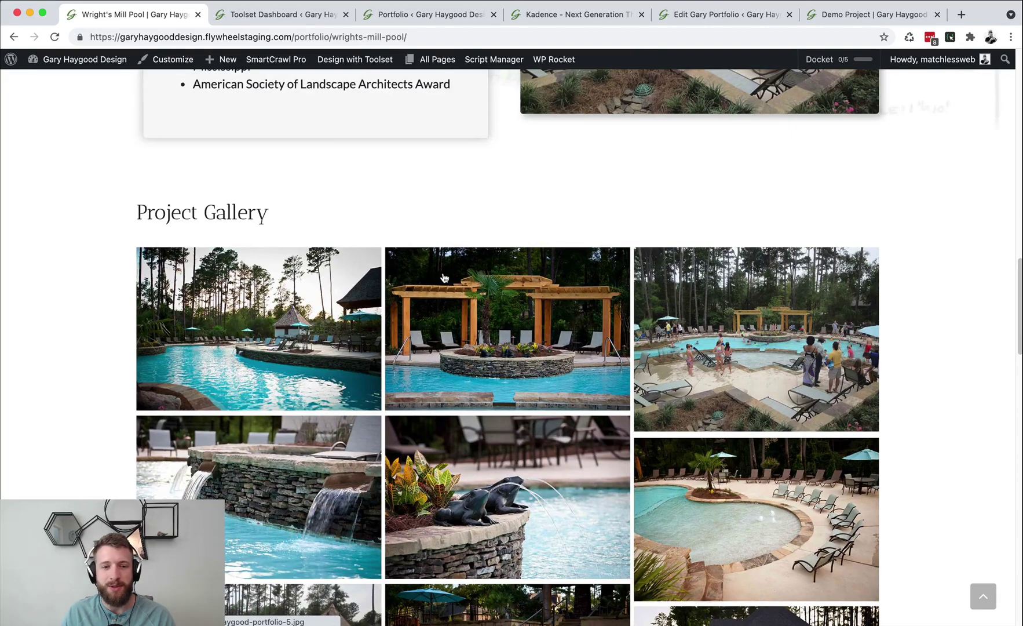
{"action": "scroll", "coordinate": [444, 278], "scroll_direction": "up", "scroll_amount": 15}
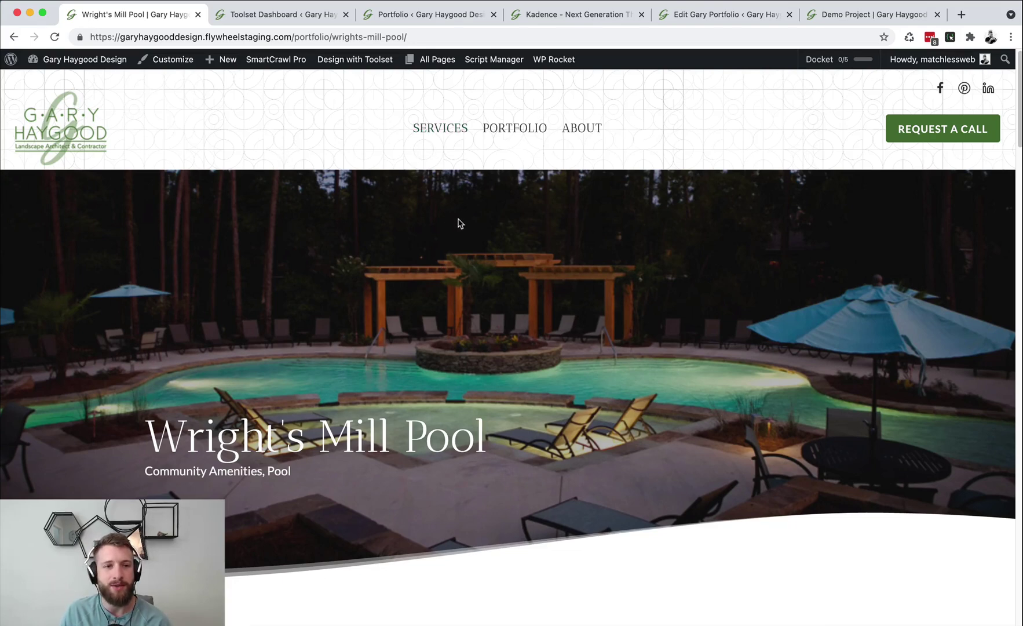
- Review the Portfolio post type's custom fields, taxonomies, template and archive in the Toolset Dashboard
{"action": "left_click", "coordinate": [284, 17]}
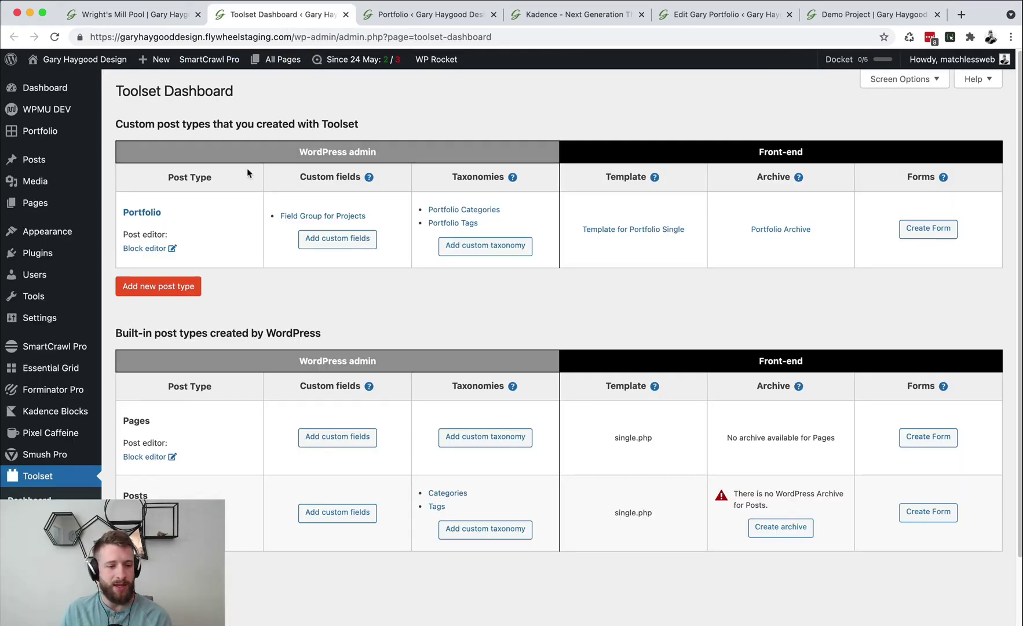
{"action": "scroll", "coordinate": [226, 501], "scroll_direction": "down", "scroll_amount": 3}
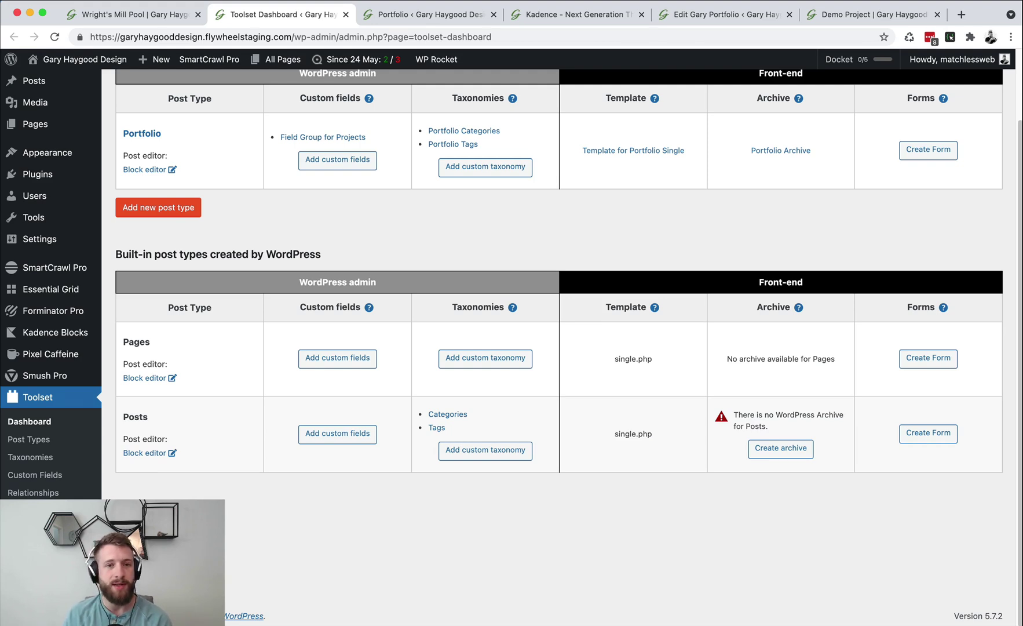
{"action": "scroll", "coordinate": [559, 348], "scroll_direction": "up", "scroll_amount": 2}
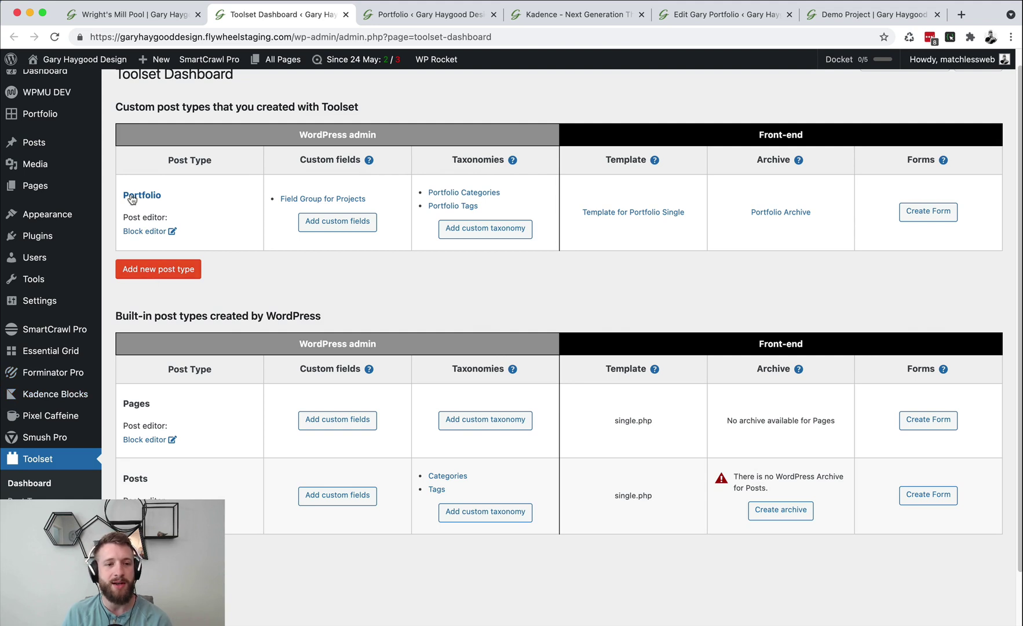
{"action": "scroll", "coordinate": [139, 195], "scroll_direction": "up", "scroll_amount": 1}
{"action": "scroll", "coordinate": [140, 197], "scroll_direction": "up", "scroll_amount": 1}
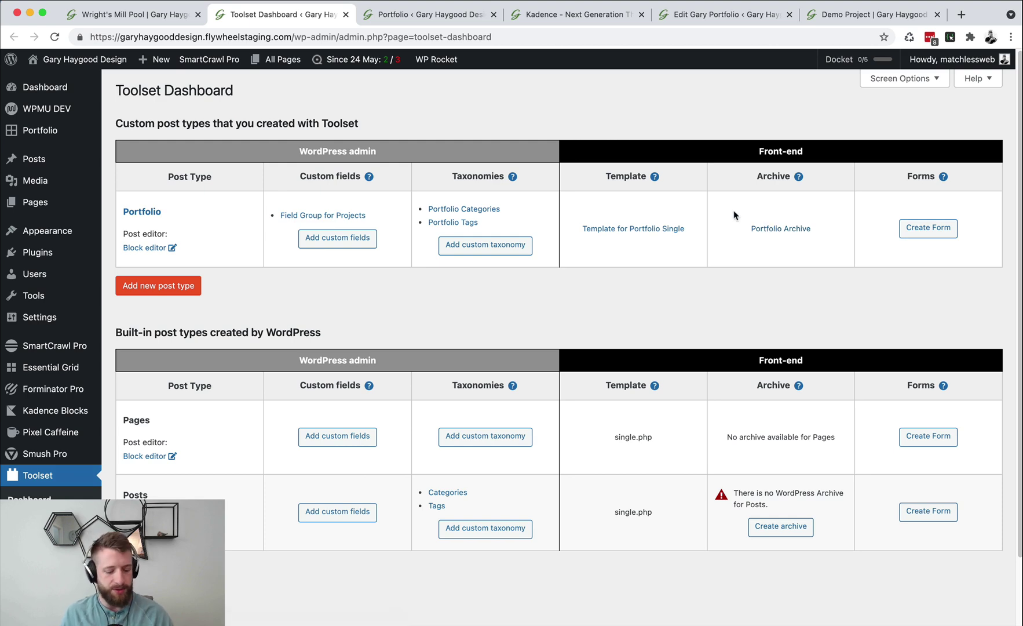
- Check the Toolset + Kadence task list and review the Pro Addons in the Kadence theme settings
{"action": "key", "text": "ctrl+shift+d"}
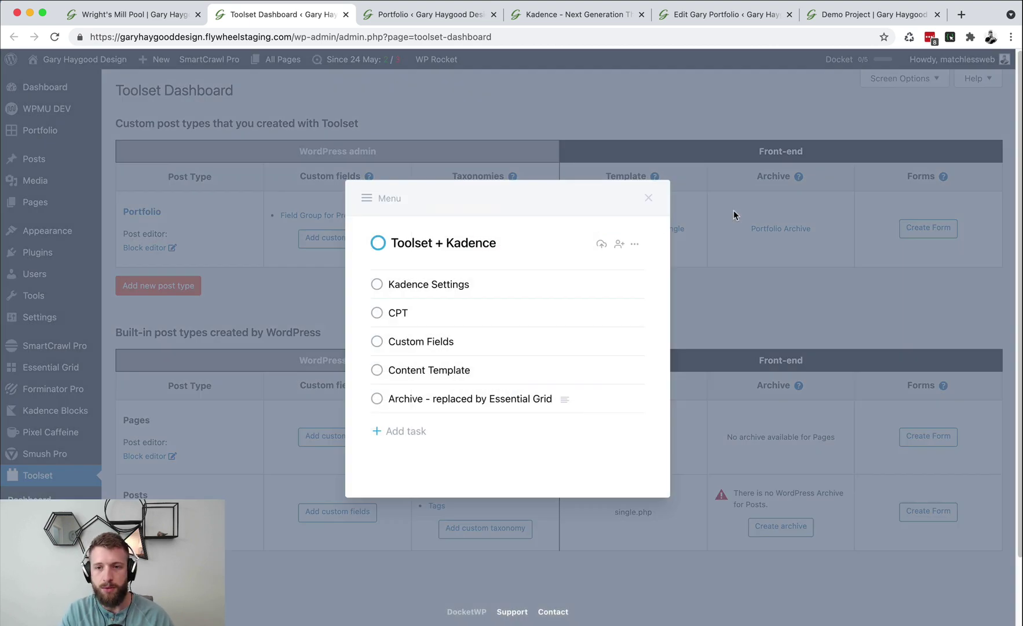
{"action": "key", "text": "Escape"}
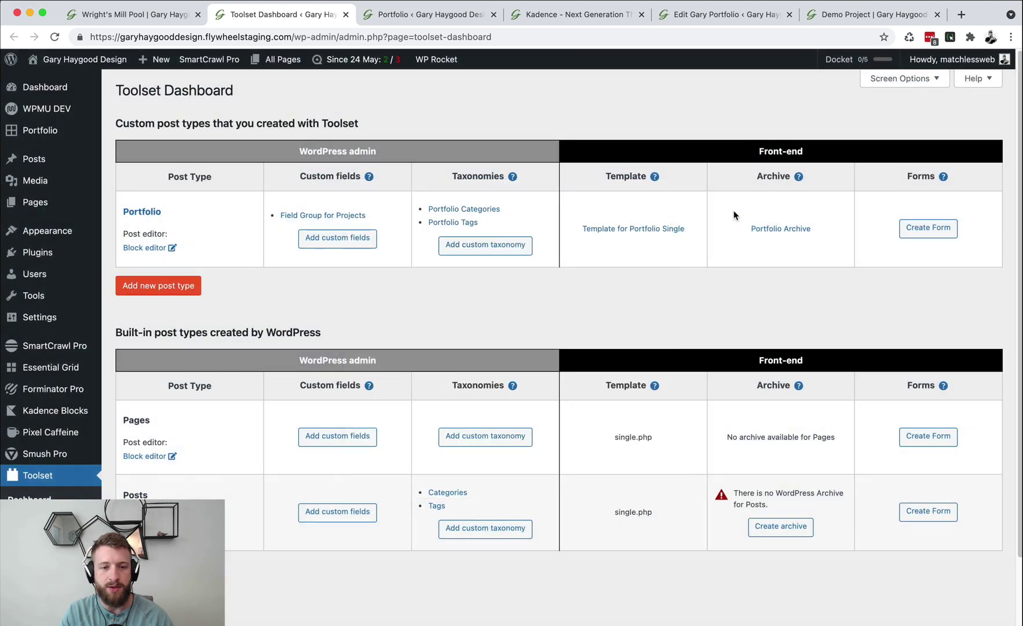
{"action": "left_click", "coordinate": [590, 17]}
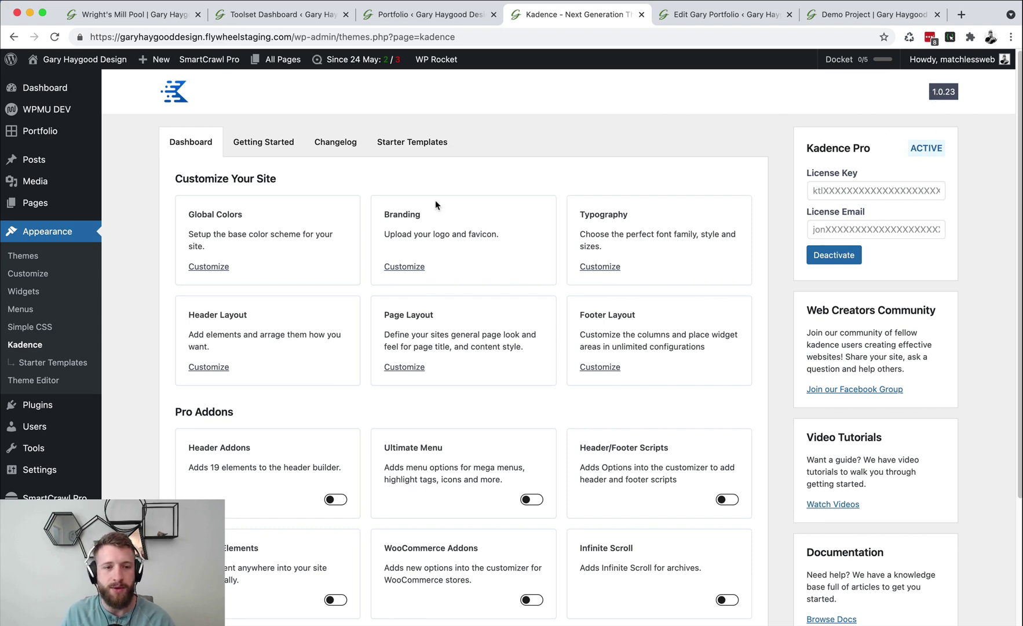
{"action": "scroll", "coordinate": [431, 195], "scroll_direction": "down", "scroll_amount": 5}
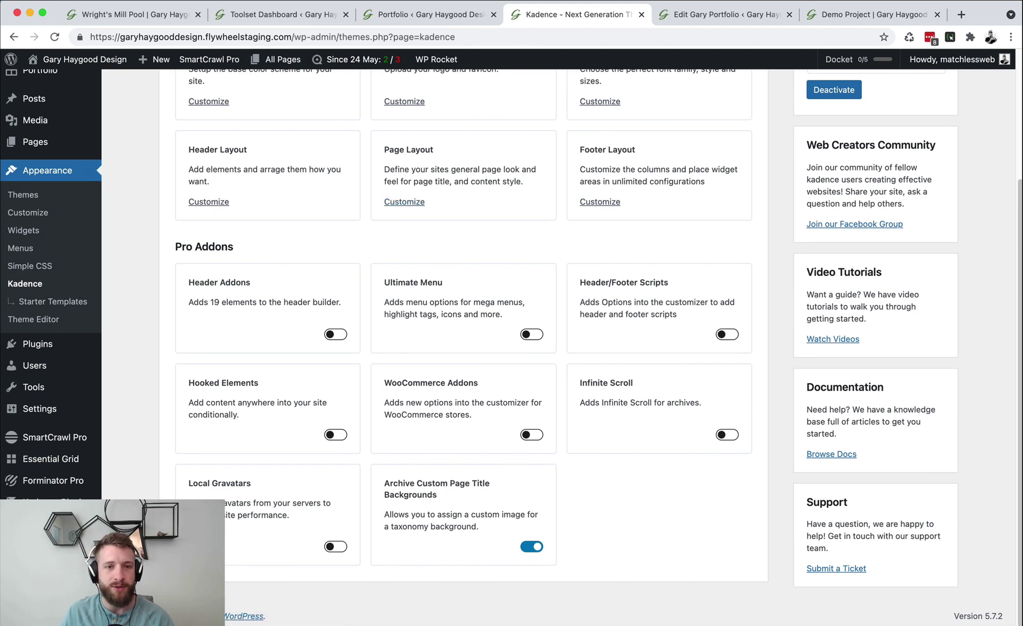
- Return to the site's Portfolio page and mark the Kadence Settings task as done in the Toolset + Kadence checklist
{"action": "left_click", "coordinate": [405, 16]}
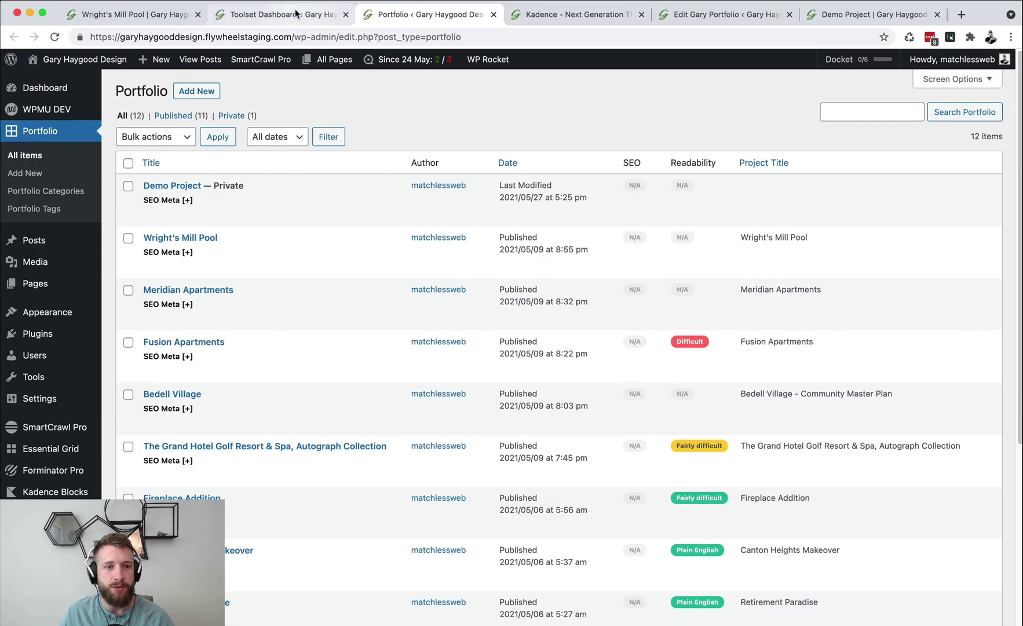
{"action": "left_click", "coordinate": [203, 16]}
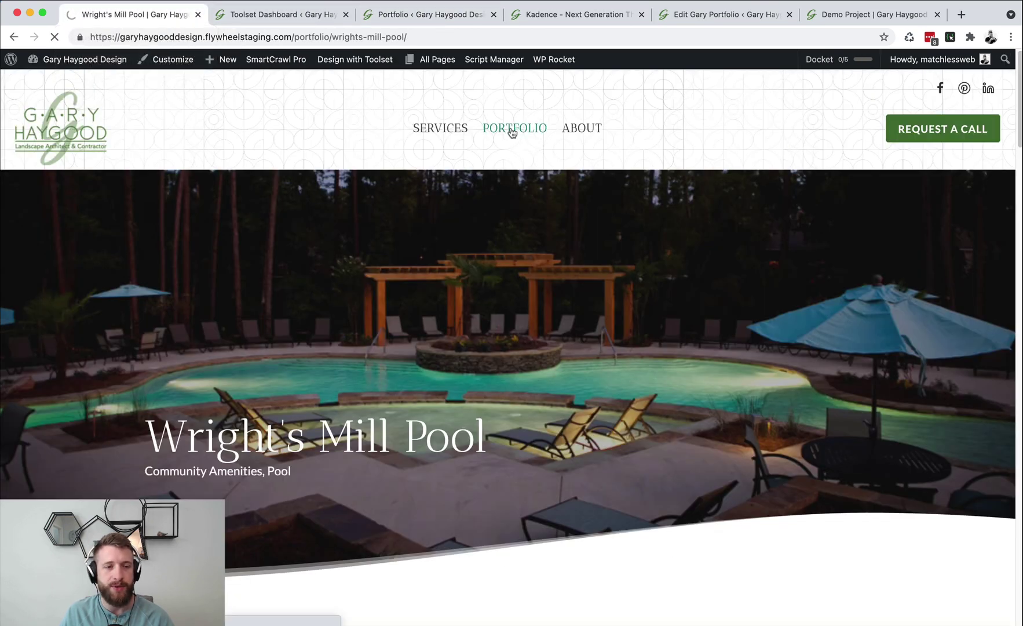
{"action": "left_click", "coordinate": [513, 129]}
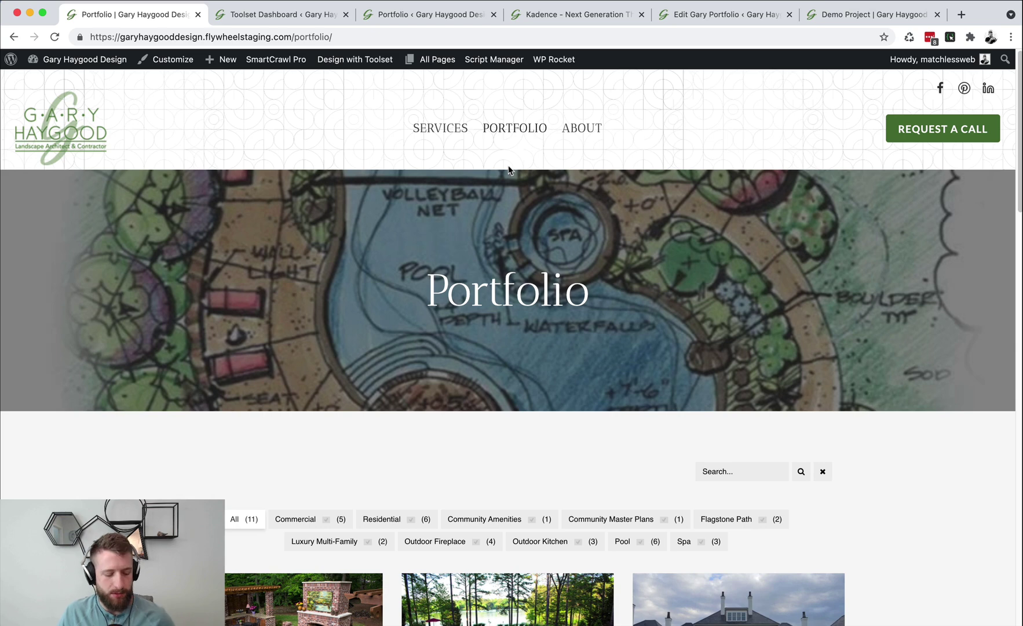
{"action": "key", "text": "ctrl+d"}
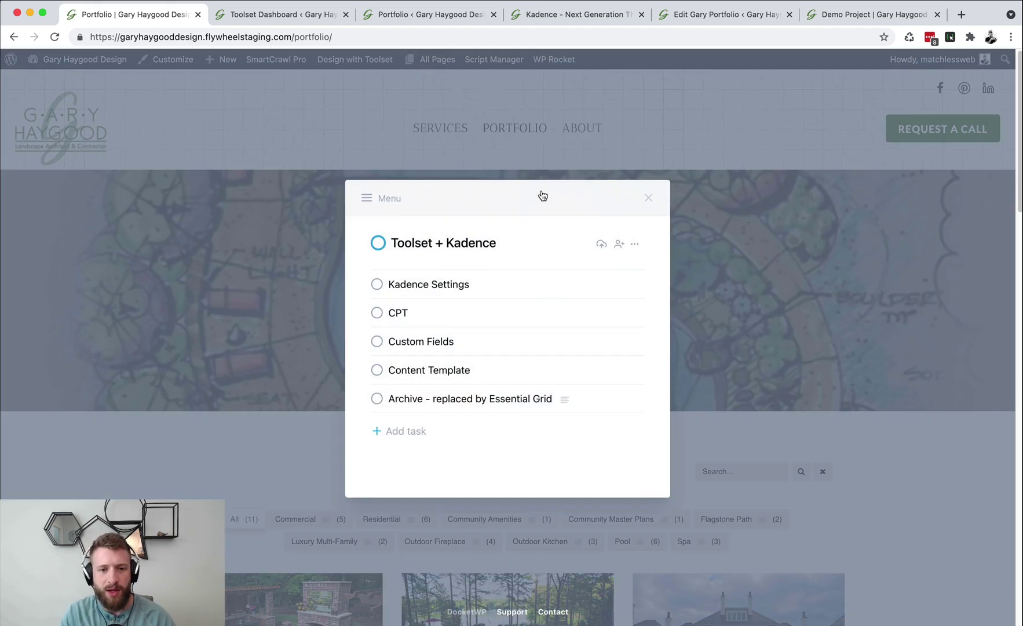
{"action": "left_click", "coordinate": [378, 284]}
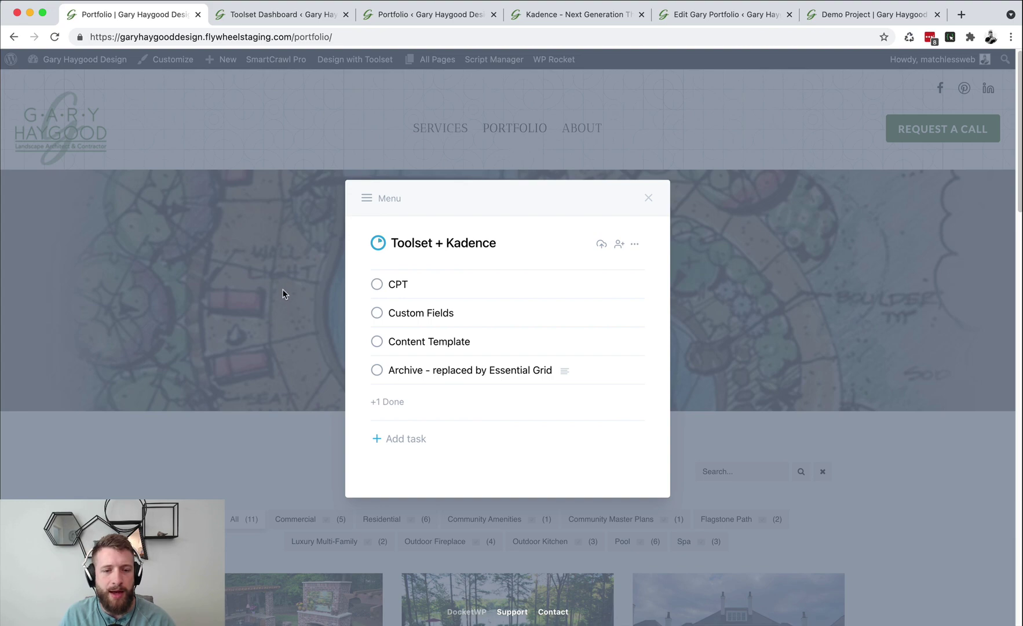
{"action": "key", "text": "Escape"}
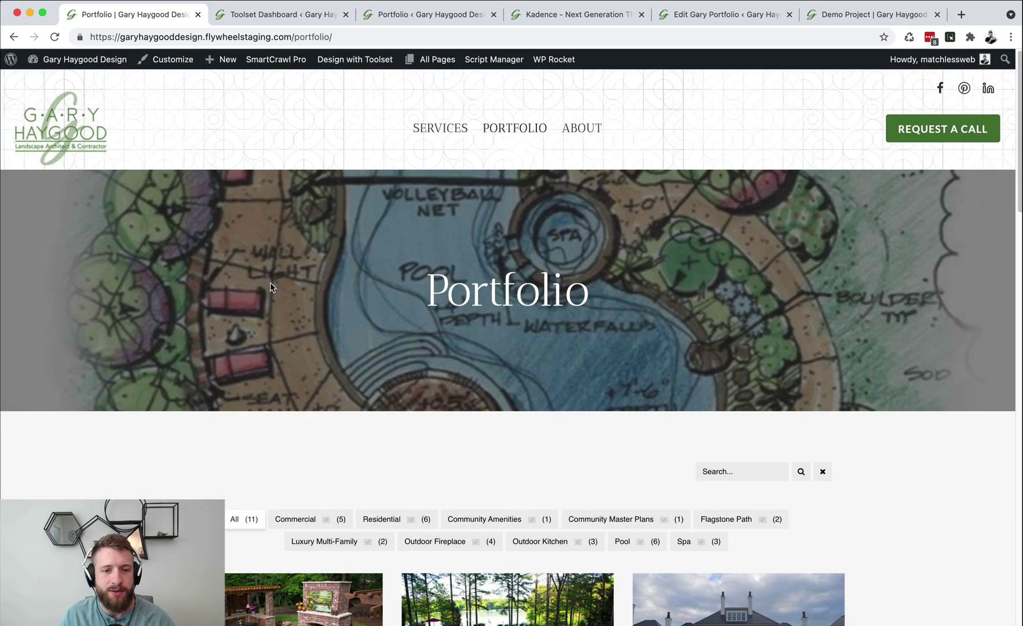
- Open the Outdoor Kitchen tag archive from the Dream Oasis card and examine the layout of its project cards
{"action": "scroll", "coordinate": [339, 256], "scroll_direction": "down", "scroll_amount": 1}
{"action": "scroll", "coordinate": [339, 255], "scroll_direction": "down", "scroll_amount": 6}
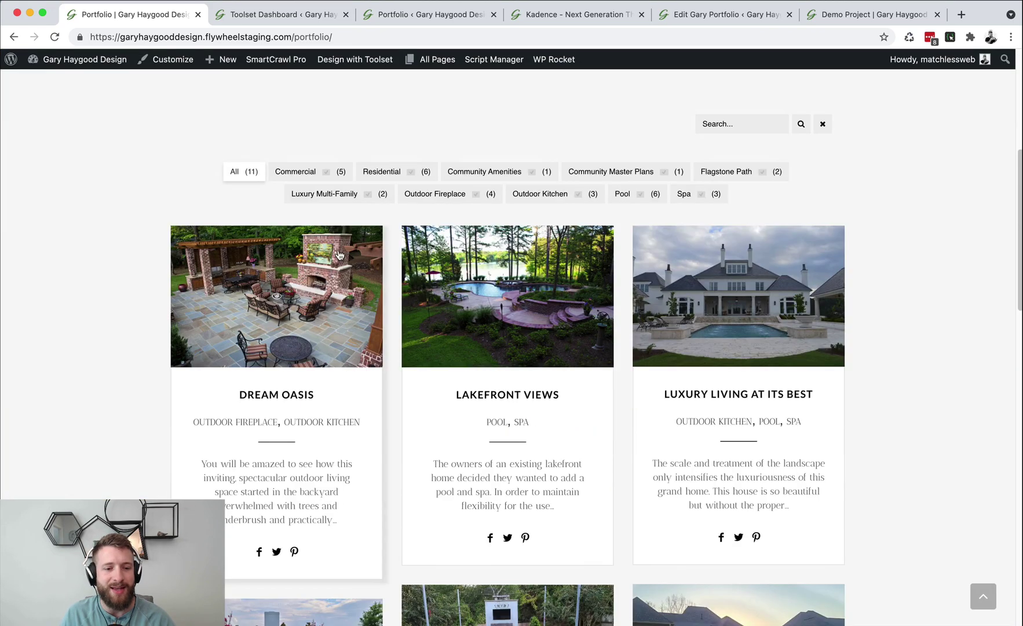
{"action": "left_click", "coordinate": [330, 426]}
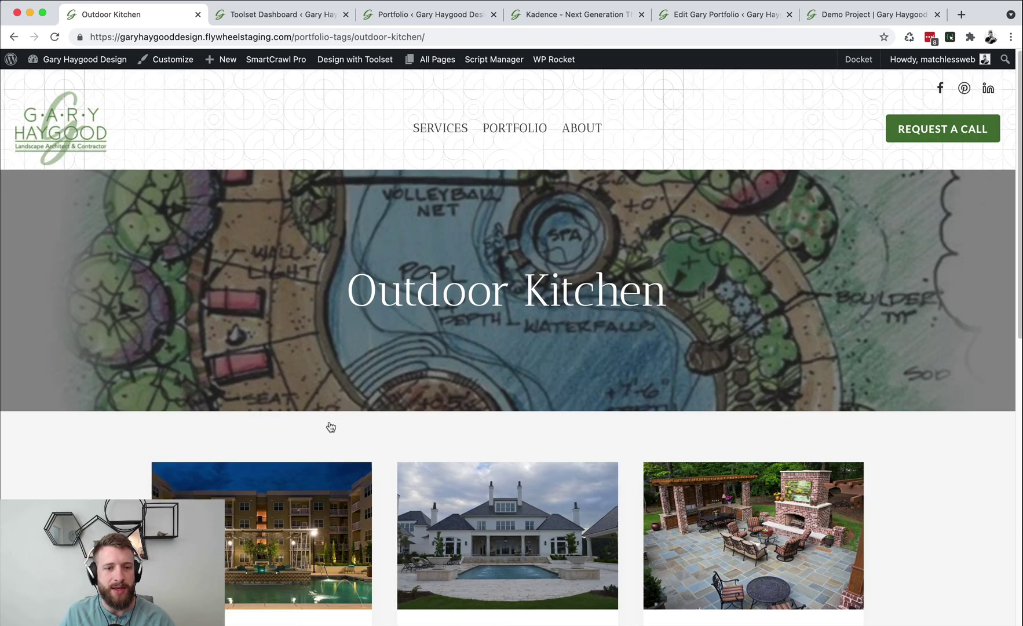
{"action": "scroll", "coordinate": [353, 289], "scroll_direction": "down", "scroll_amount": 5}
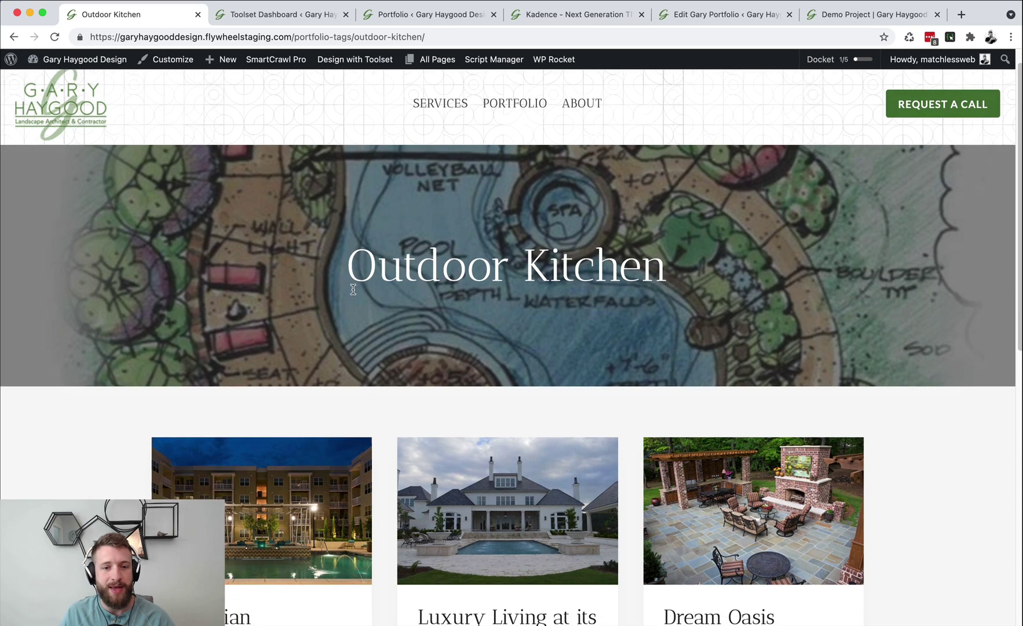
{"action": "scroll", "coordinate": [365, 285], "scroll_direction": "down", "scroll_amount": 3}
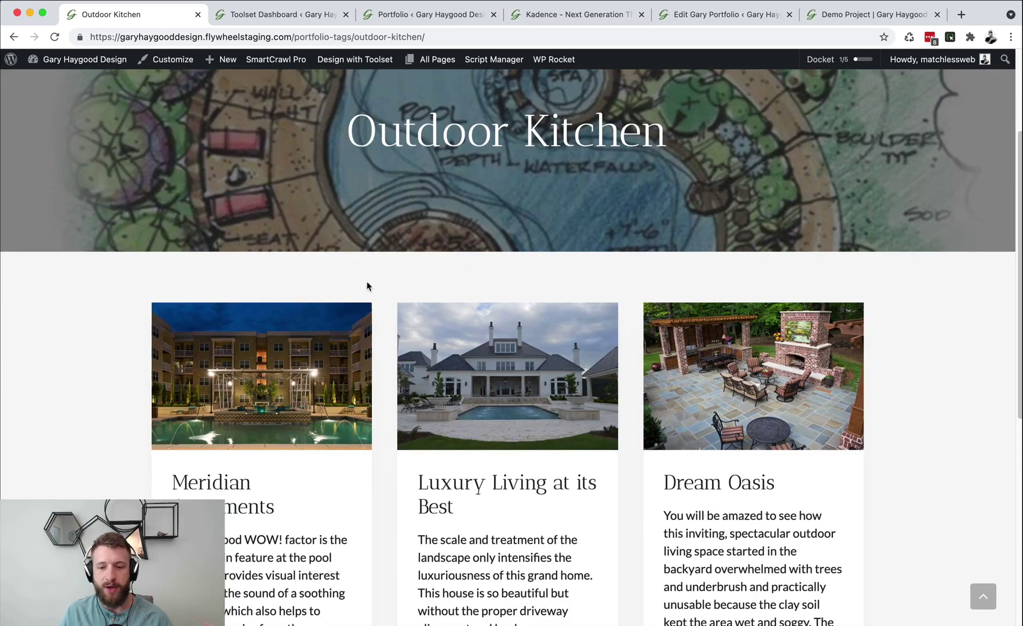
{"action": "scroll", "coordinate": [367, 282], "scroll_direction": "down", "scroll_amount": 4}
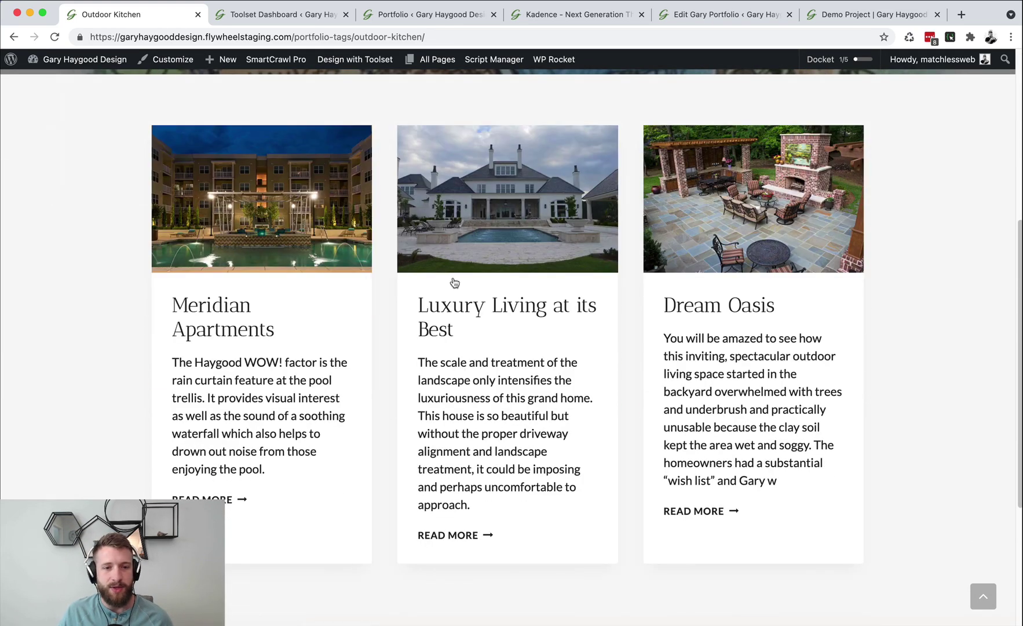
{"action": "scroll", "coordinate": [312, 259], "scroll_direction": "up", "scroll_amount": 1}
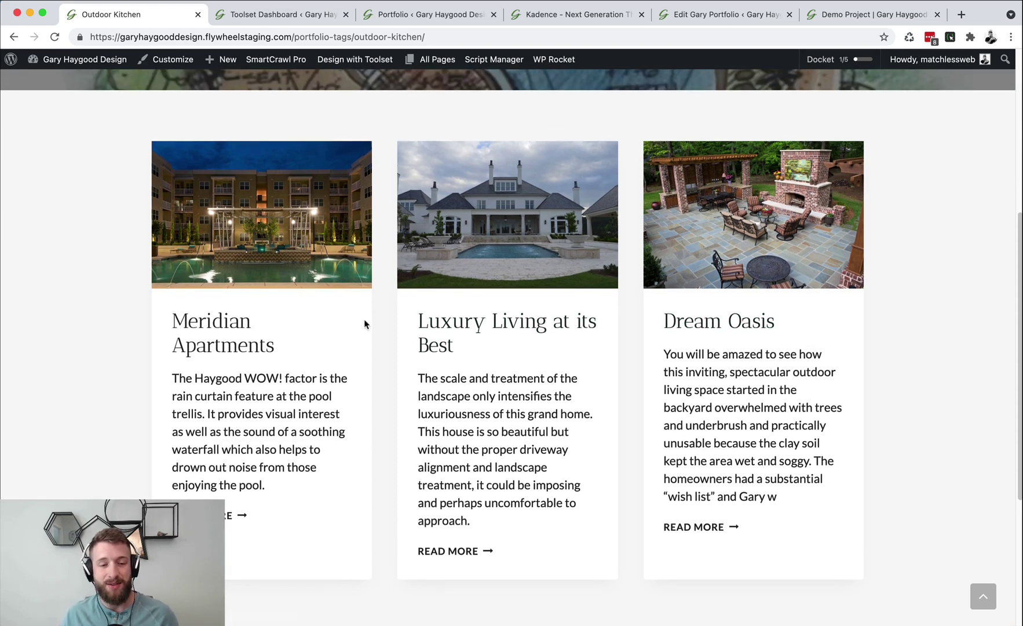
{"action": "scroll", "coordinate": [365, 323], "scroll_direction": "up", "scroll_amount": 2}
{"action": "scroll", "coordinate": [365, 324], "scroll_direction": "down", "scroll_amount": 2}
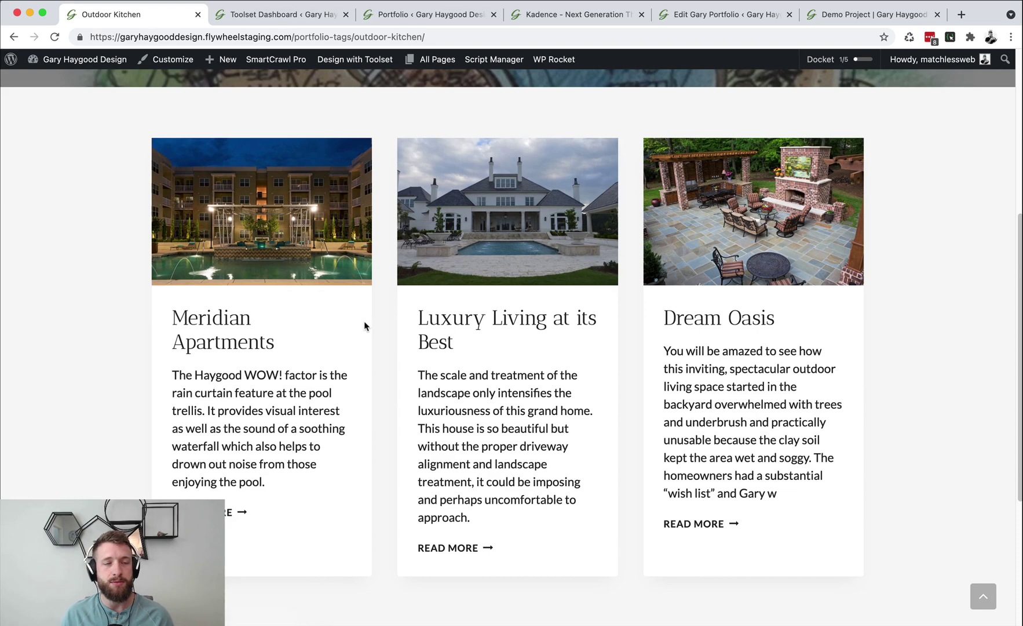
{"action": "scroll", "coordinate": [364, 326], "scroll_direction": "down", "scroll_amount": 1}
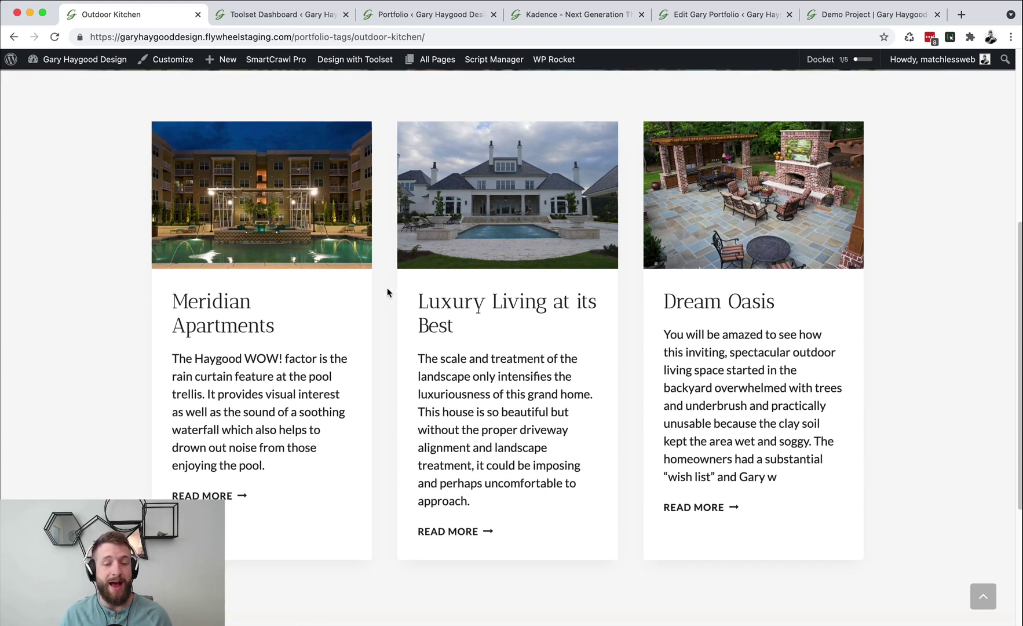
{"action": "scroll", "coordinate": [386, 292], "scroll_direction": "up", "scroll_amount": 1}
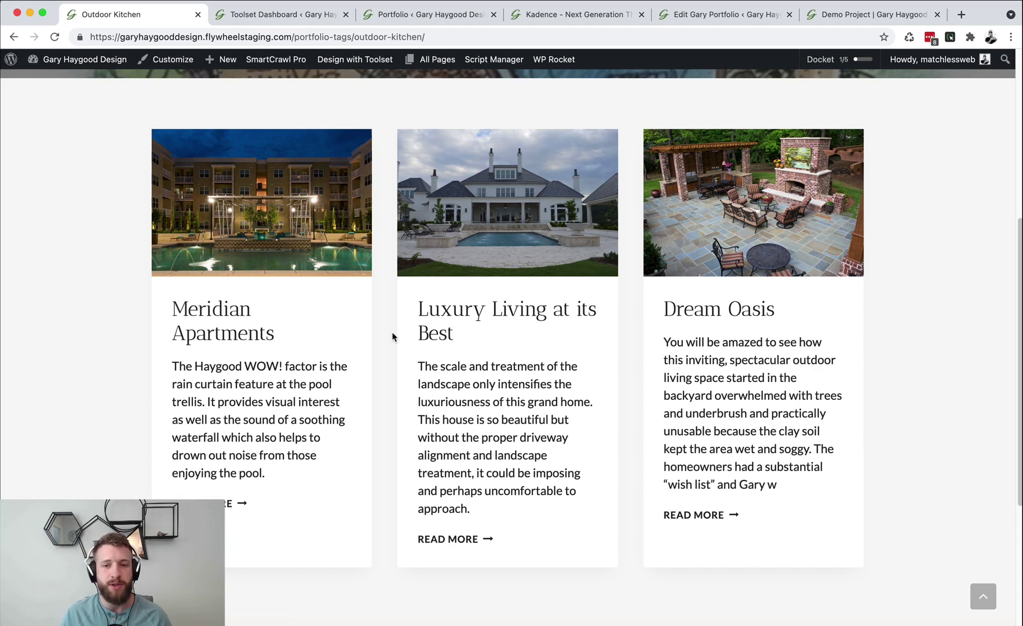
- Examine the Outdoor Kitchen archive page's hero banner and the layout of its three project cards
{"action": "scroll", "coordinate": [391, 391], "scroll_direction": "up", "scroll_amount": 3}
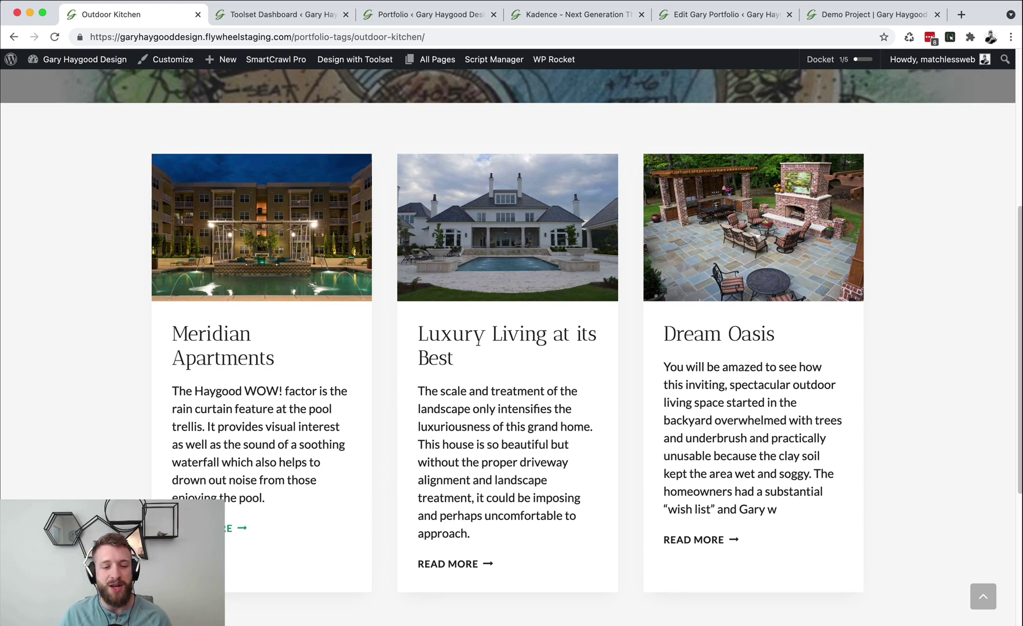
{"action": "scroll", "coordinate": [397, 556], "scroll_direction": "up", "scroll_amount": 4}
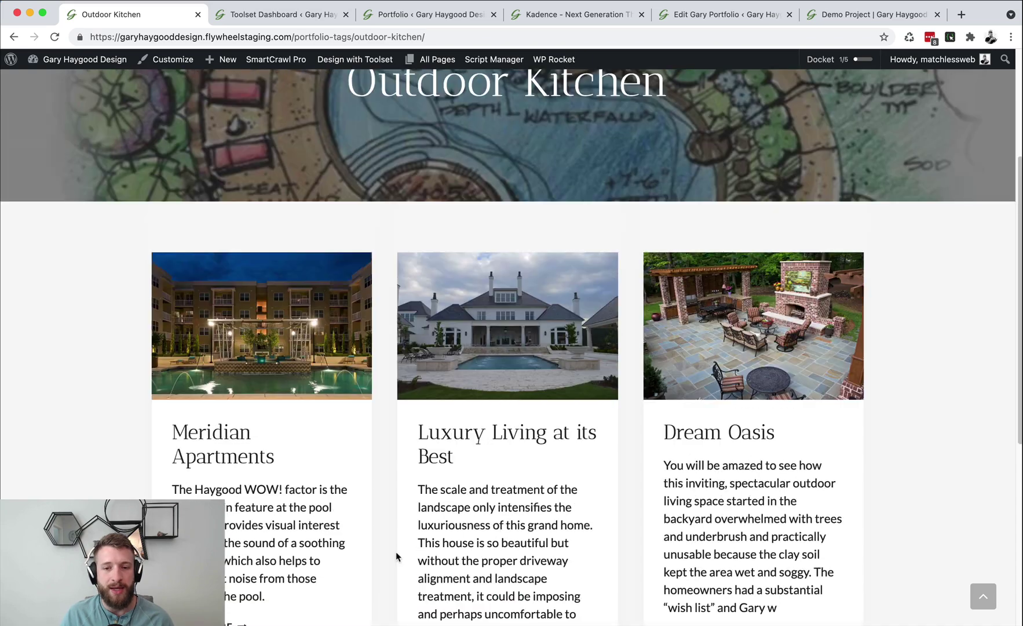
{"action": "scroll", "coordinate": [396, 556], "scroll_direction": "up", "scroll_amount": 3}
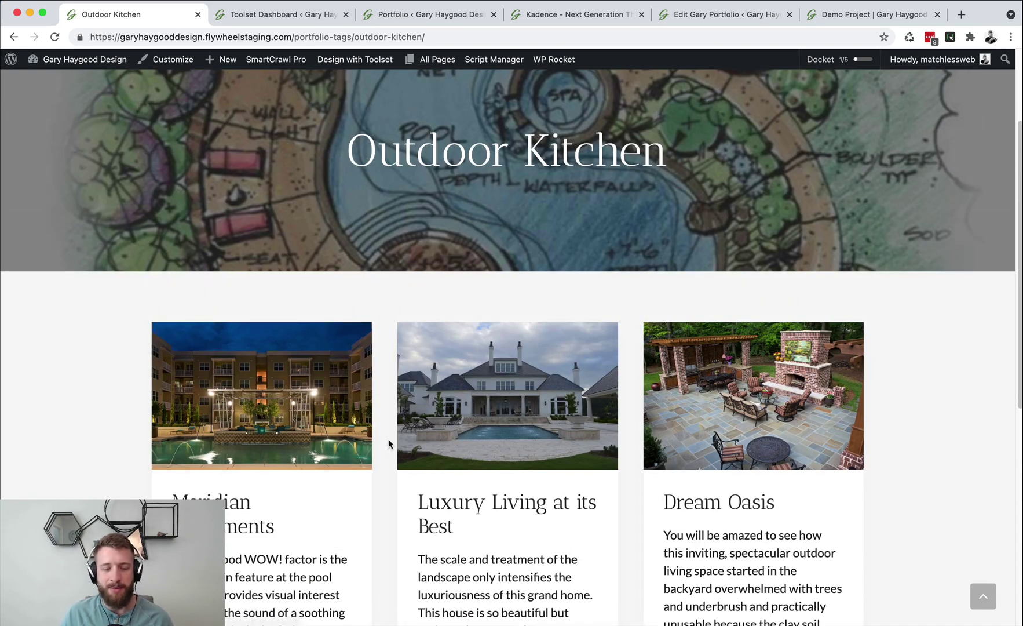
{"action": "scroll", "coordinate": [389, 440], "scroll_direction": "down", "scroll_amount": 5}
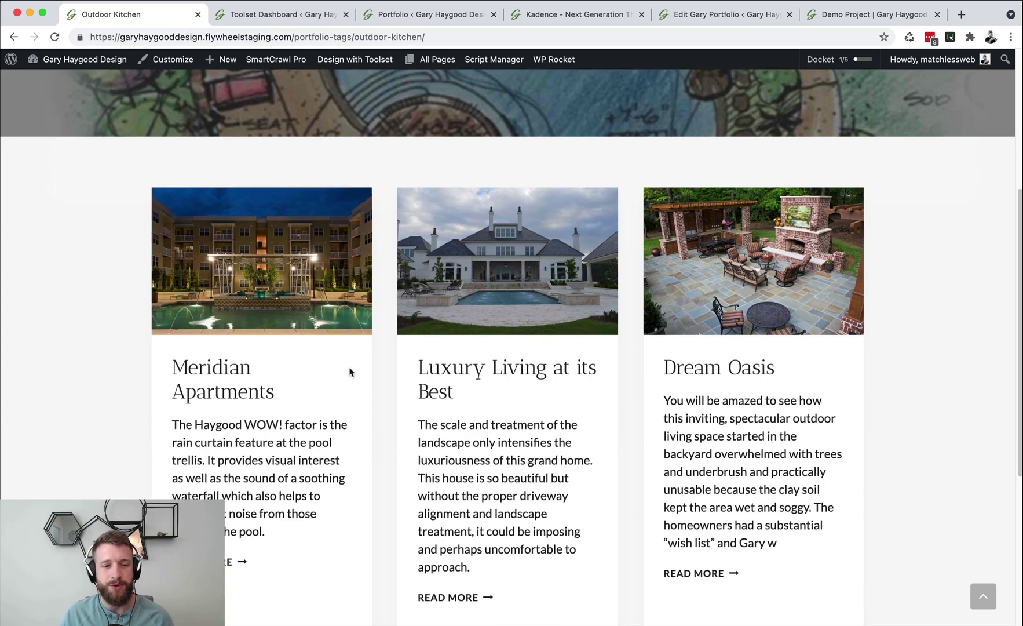
{"action": "scroll", "coordinate": [312, 312], "scroll_direction": "down", "scroll_amount": 2}
{"action": "scroll", "coordinate": [312, 312], "scroll_direction": "down", "scroll_amount": 1}
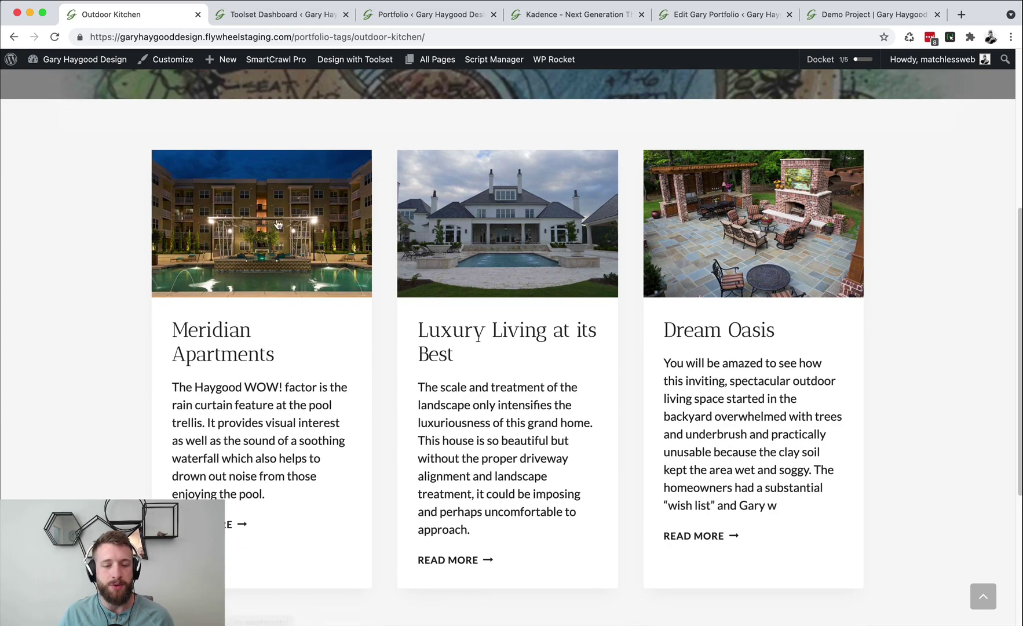
{"action": "scroll", "coordinate": [483, 332], "scroll_direction": "up", "scroll_amount": 8}
{"action": "scroll", "coordinate": [445, 332], "scroll_direction": "up", "scroll_amount": 3}
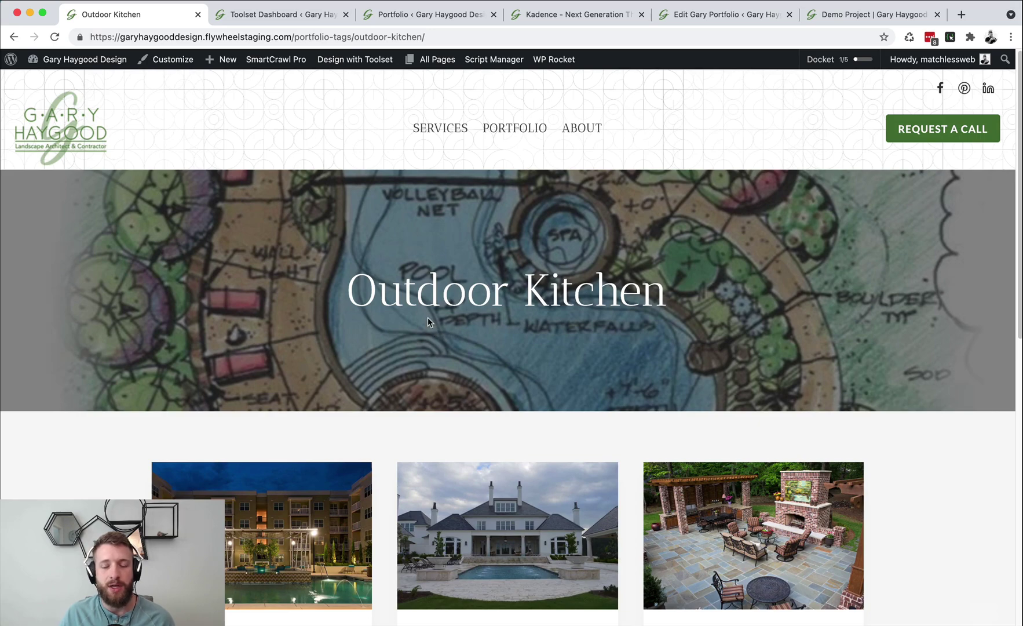
{"action": "scroll", "coordinate": [427, 317], "scroll_direction": "down", "scroll_amount": 5}
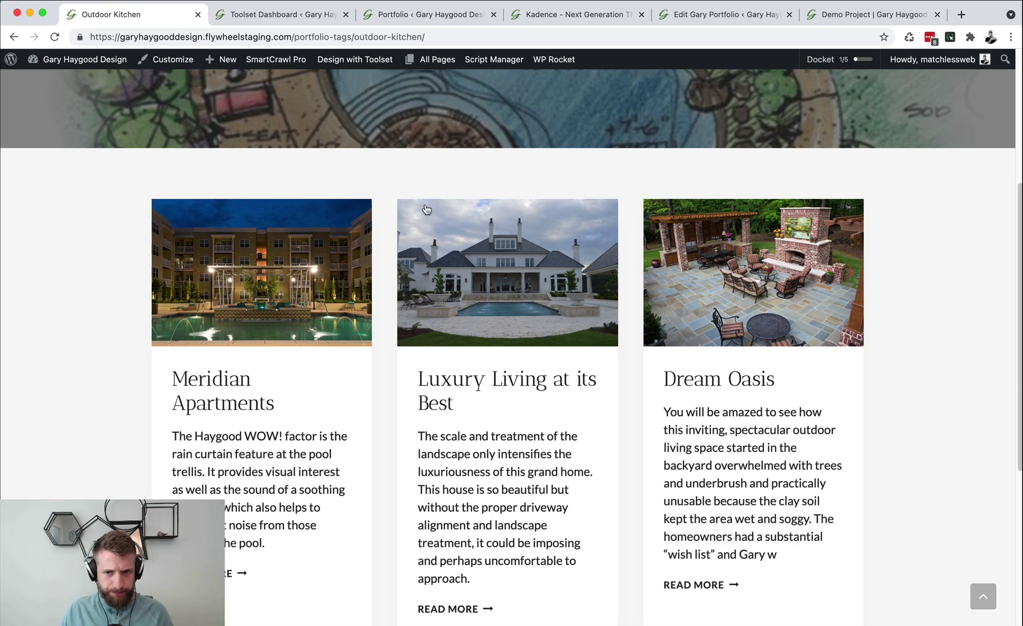
- Check the Toolset + Kadence task list, then open the Portfolio post type for editing from Toolset's post types
{"action": "key", "text": "shift+d"}
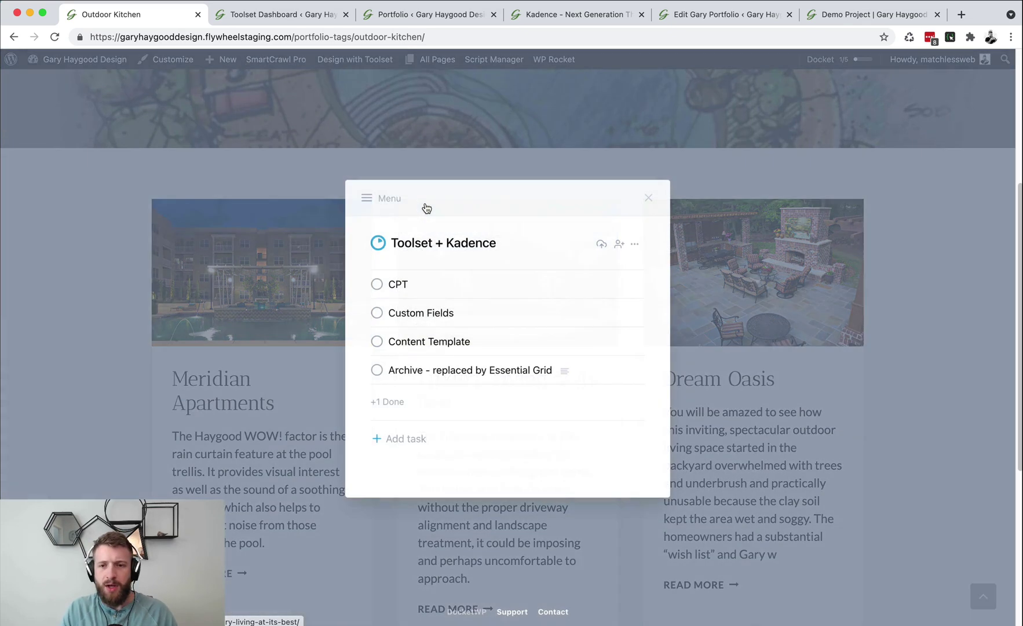
{"action": "left_click", "coordinate": [649, 198]}
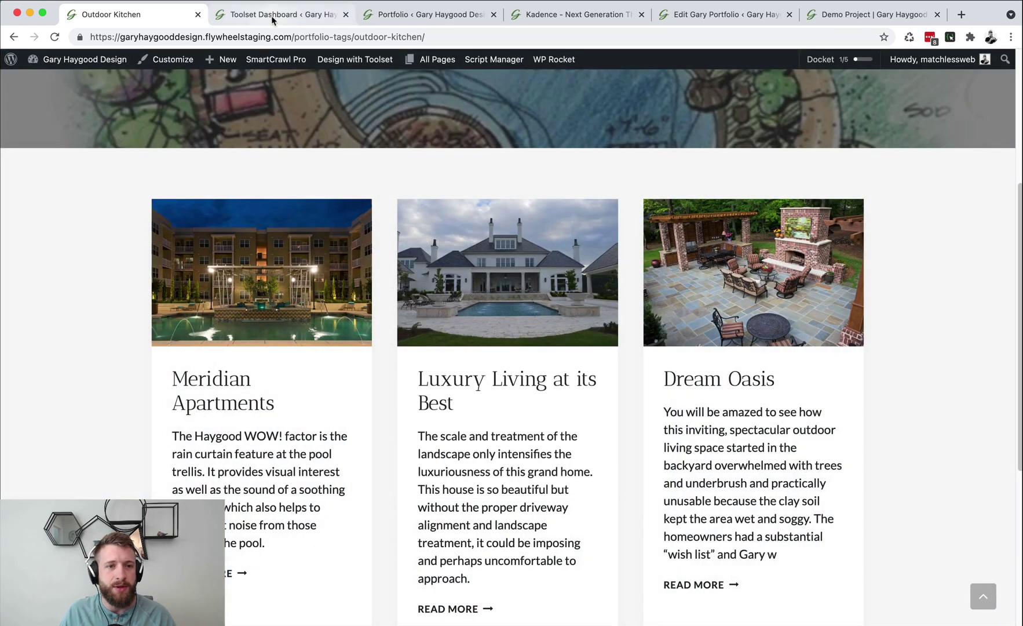
{"action": "left_click", "coordinate": [272, 17]}
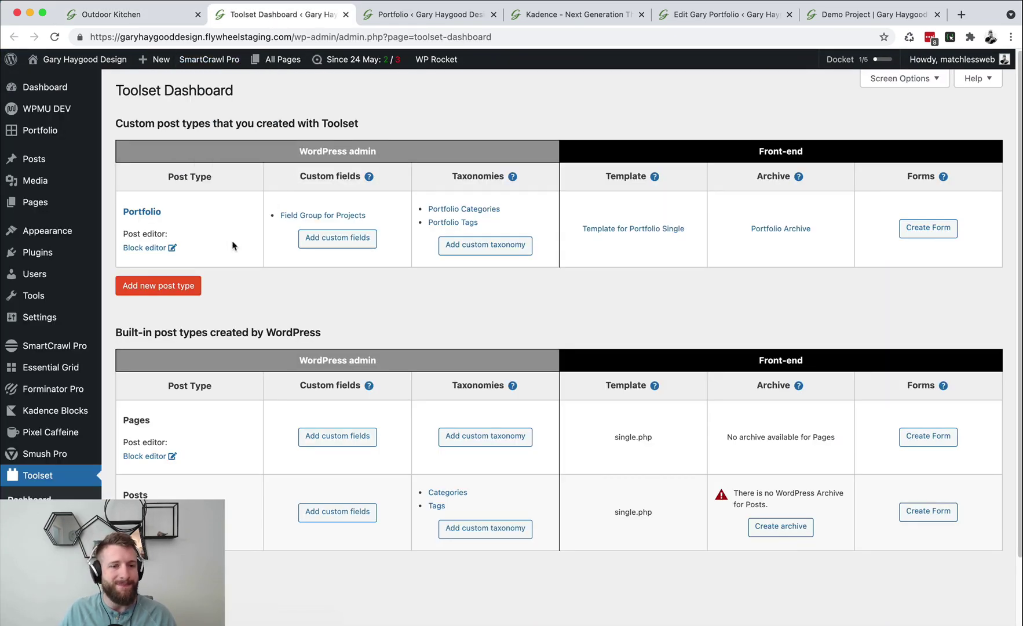
{"action": "scroll", "coordinate": [233, 246], "scroll_direction": "down", "scroll_amount": 3}
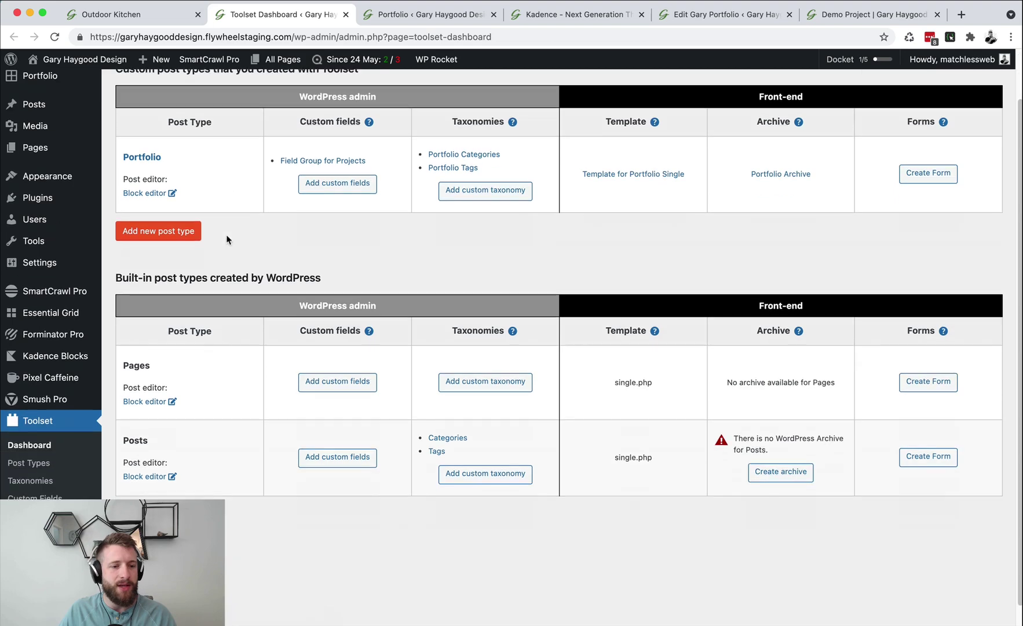
{"action": "left_click", "coordinate": [48, 470]}
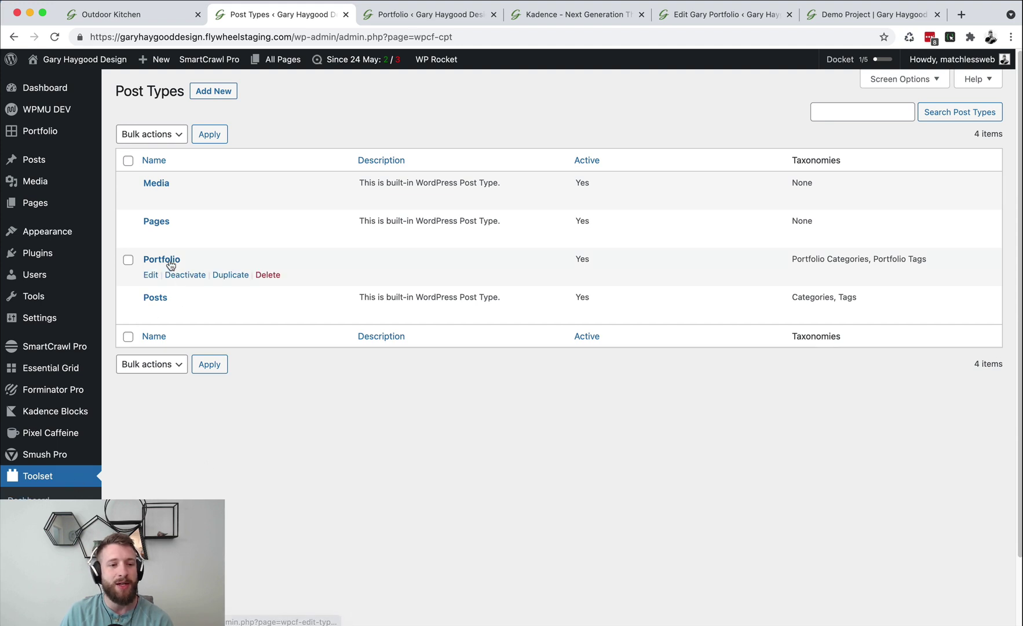
{"action": "left_click", "coordinate": [170, 265]}
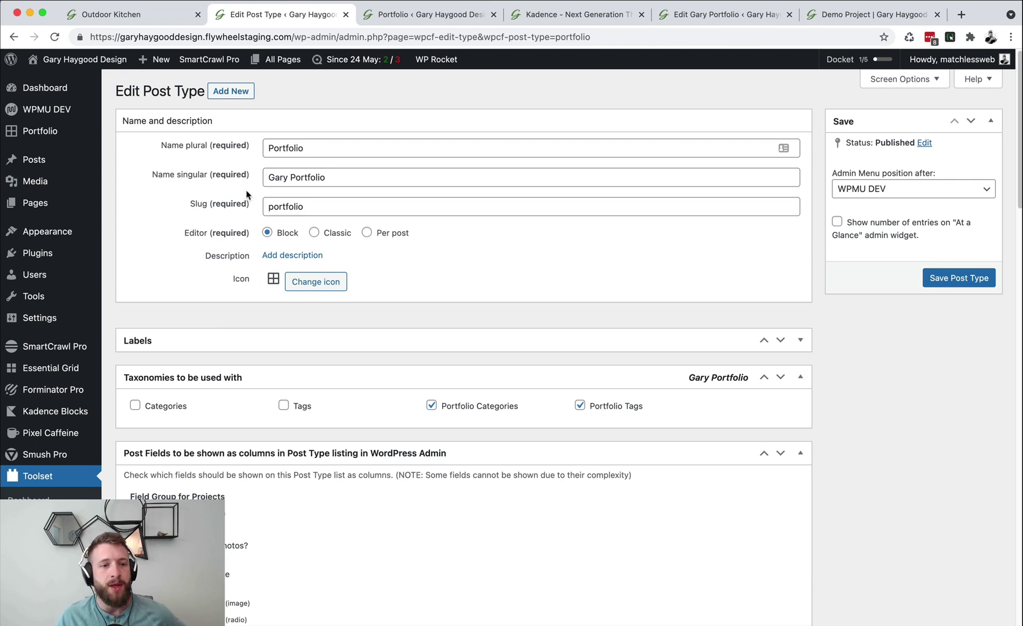
- Inspect the Portfolio post type's plural name, singular name and slug fields
{"action": "left_click", "coordinate": [285, 149]}
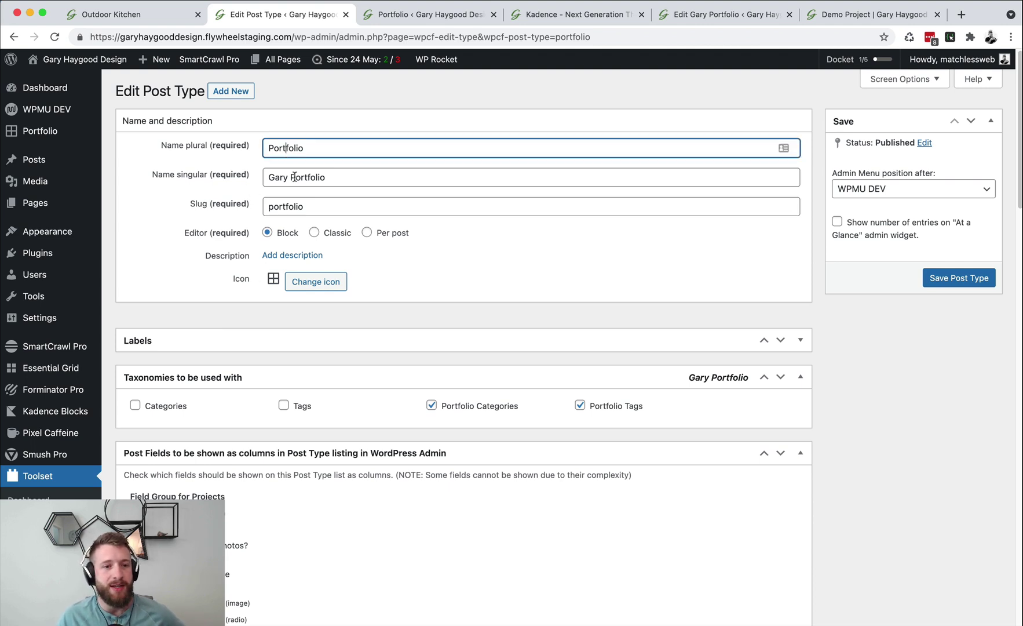
{"action": "double_click", "coordinate": [294, 177]}
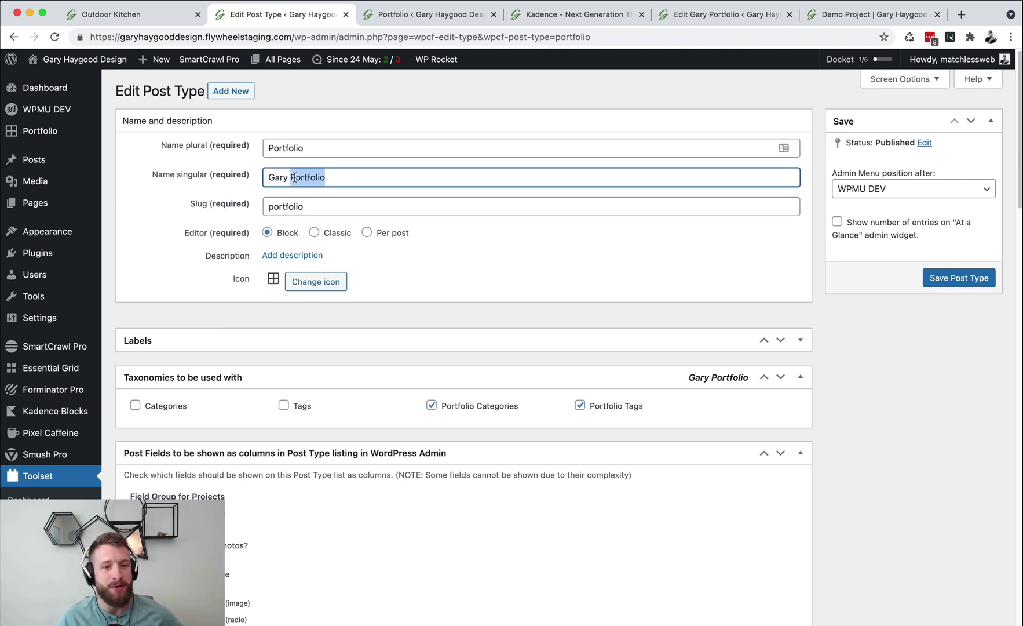
{"action": "left_click", "coordinate": [295, 177]}
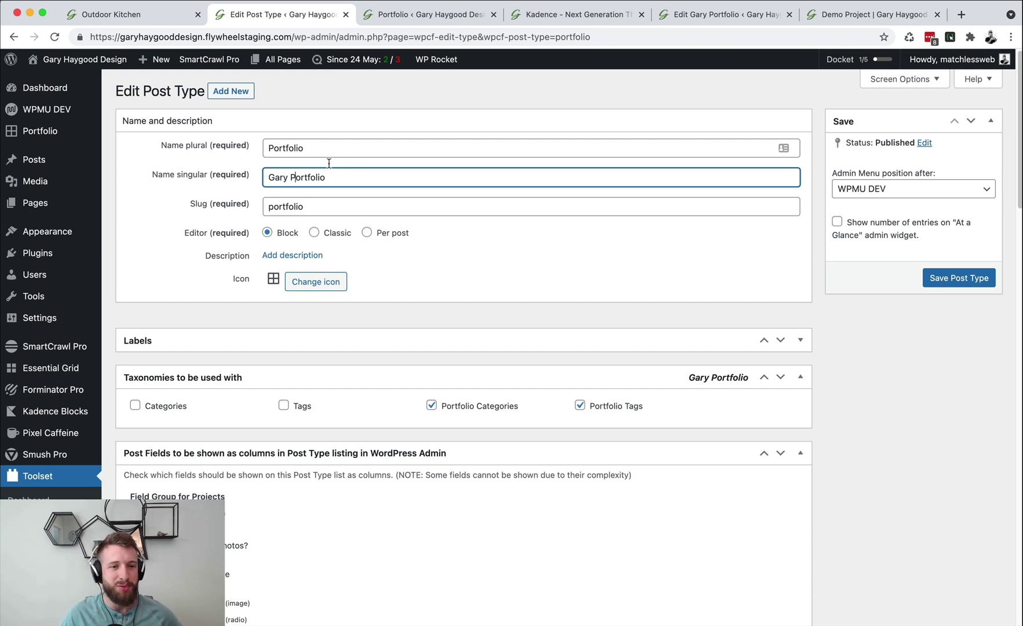
{"action": "left_click", "coordinate": [318, 148]}
{"action": "left_click", "coordinate": [344, 176]}
{"action": "left_click", "coordinate": [318, 149]}
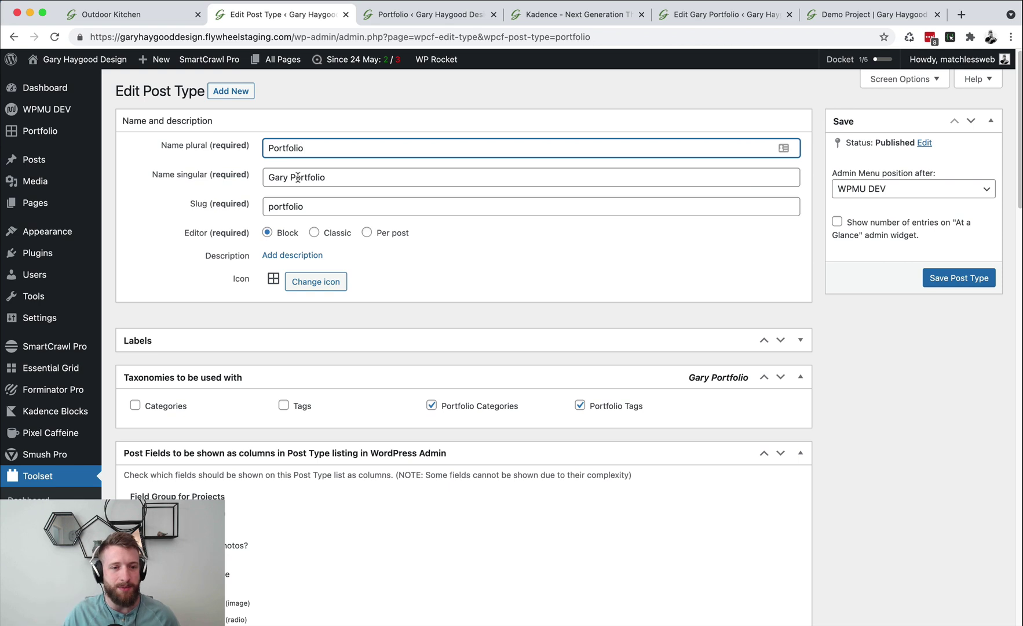
{"action": "double_click", "coordinate": [306, 207]}
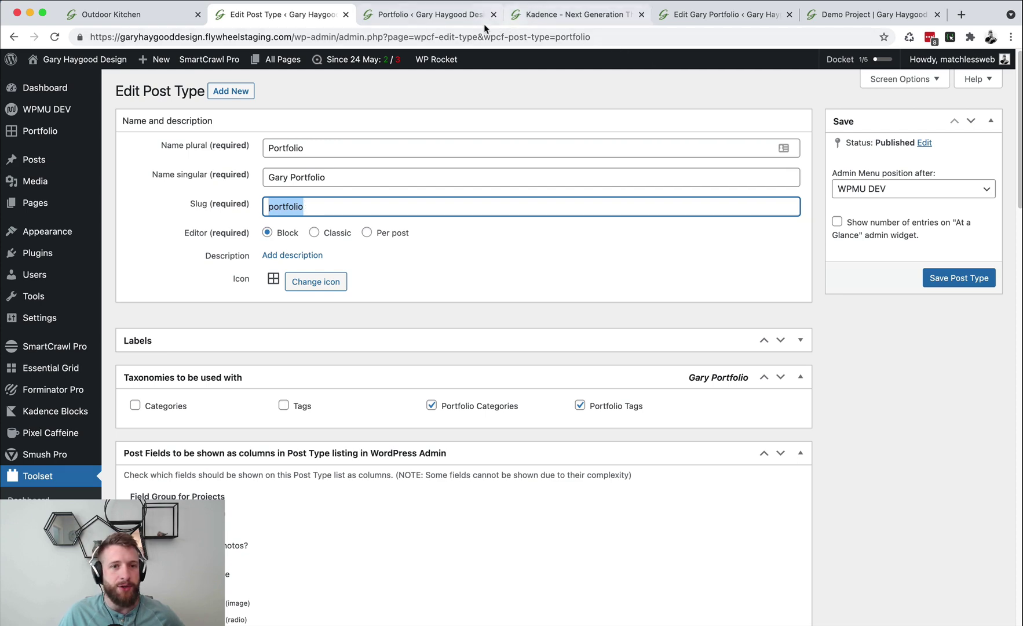
- Check how the portfolio slug appears in the URLs of the site's Portfolio page and the Luxury Living at its Best project
{"action": "left_click", "coordinate": [132, 20]}
{"action": "scroll", "coordinate": [472, 168], "scroll_direction": "up", "scroll_amount": 5}
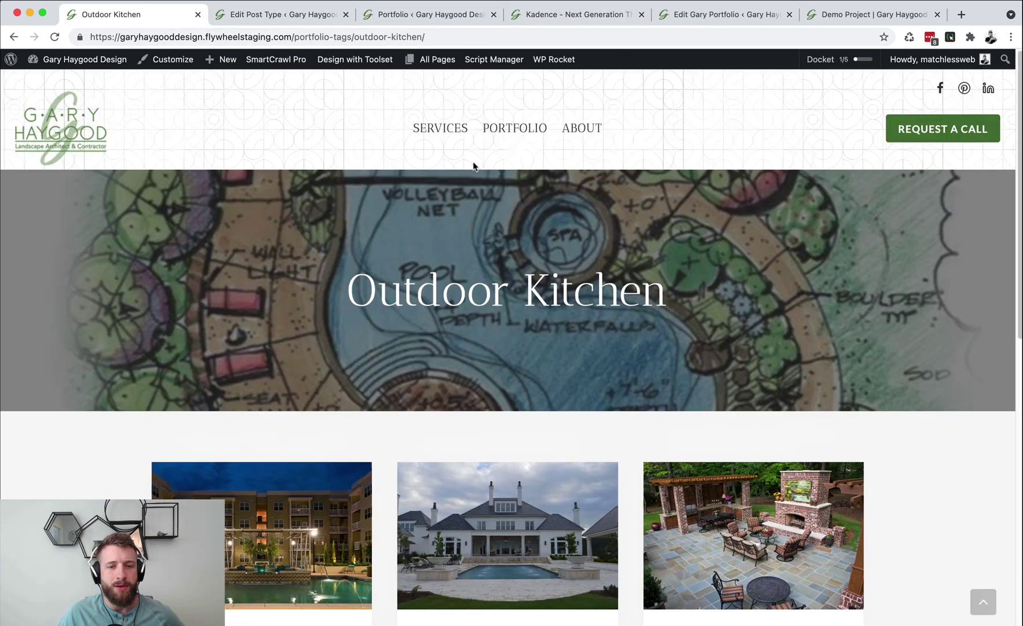
{"action": "left_click", "coordinate": [492, 130]}
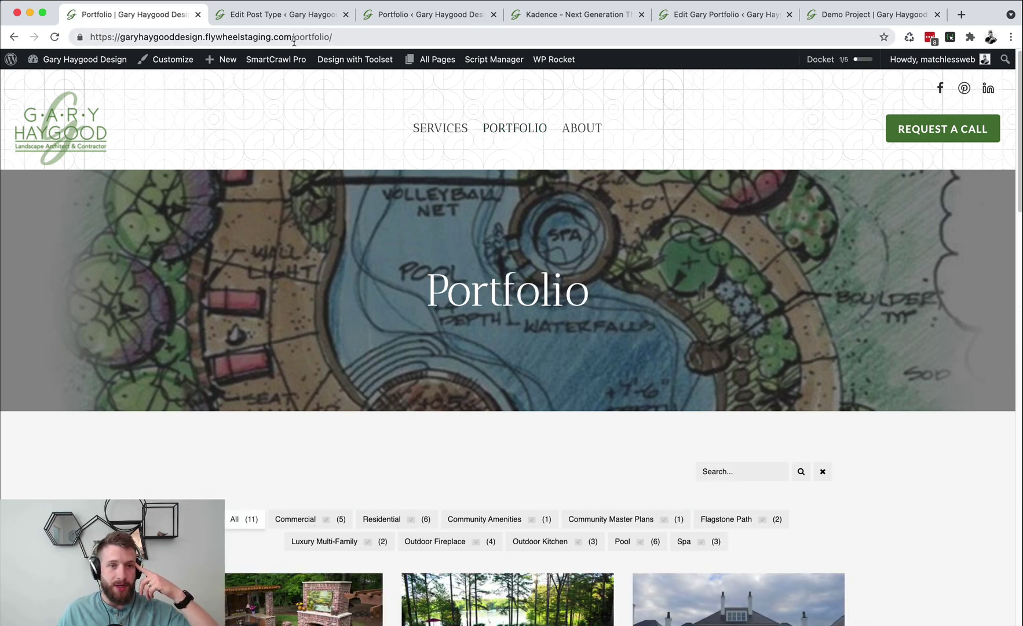
{"action": "left_click_drag", "start_coordinate": [294, 38], "coordinate": [347, 38]}
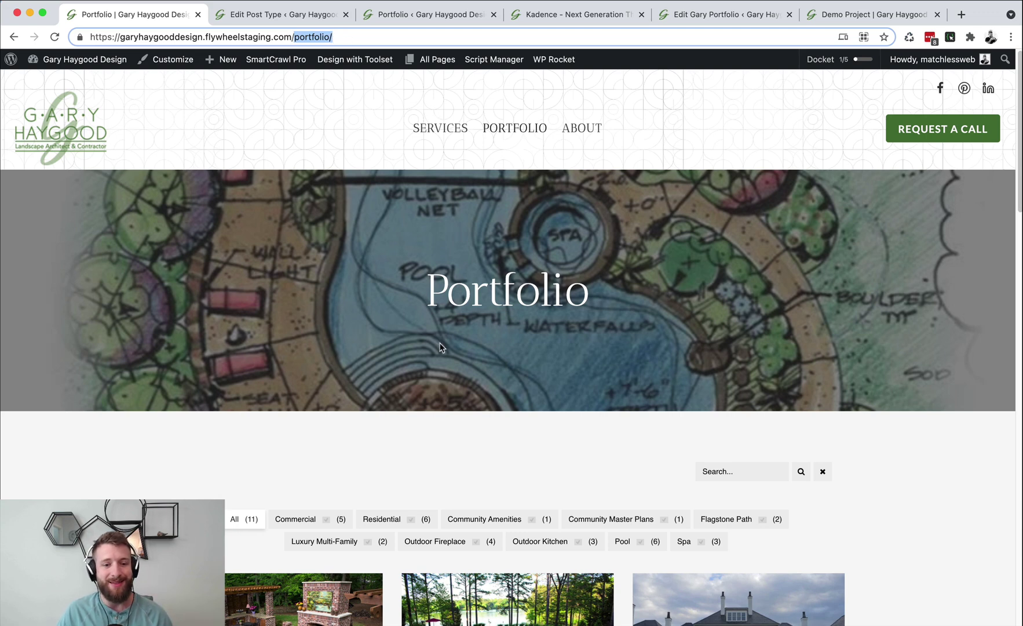
{"action": "scroll", "coordinate": [440, 348], "scroll_direction": "down", "scroll_amount": 4}
{"action": "left_click", "coordinate": [756, 438]}
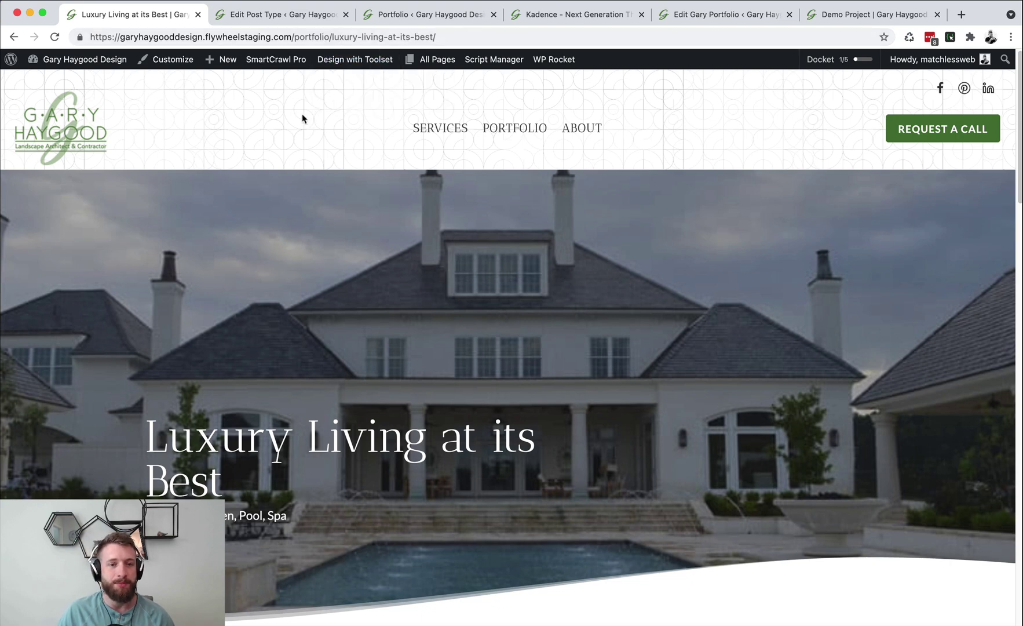
{"action": "scroll", "coordinate": [363, 342], "scroll_direction": "down", "scroll_amount": 2}
{"action": "scroll", "coordinate": [351, 306], "scroll_direction": "up", "scroll_amount": 2}
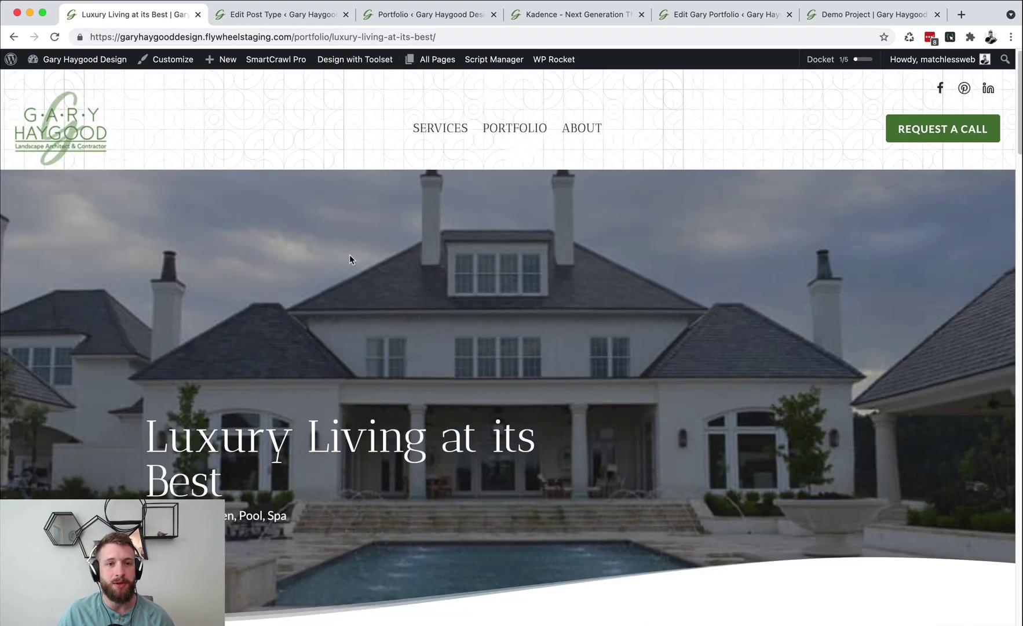
- Return to the Portfolio post type settings and review its admin menu entry and the available menu position options
{"action": "left_click", "coordinate": [282, 16]}
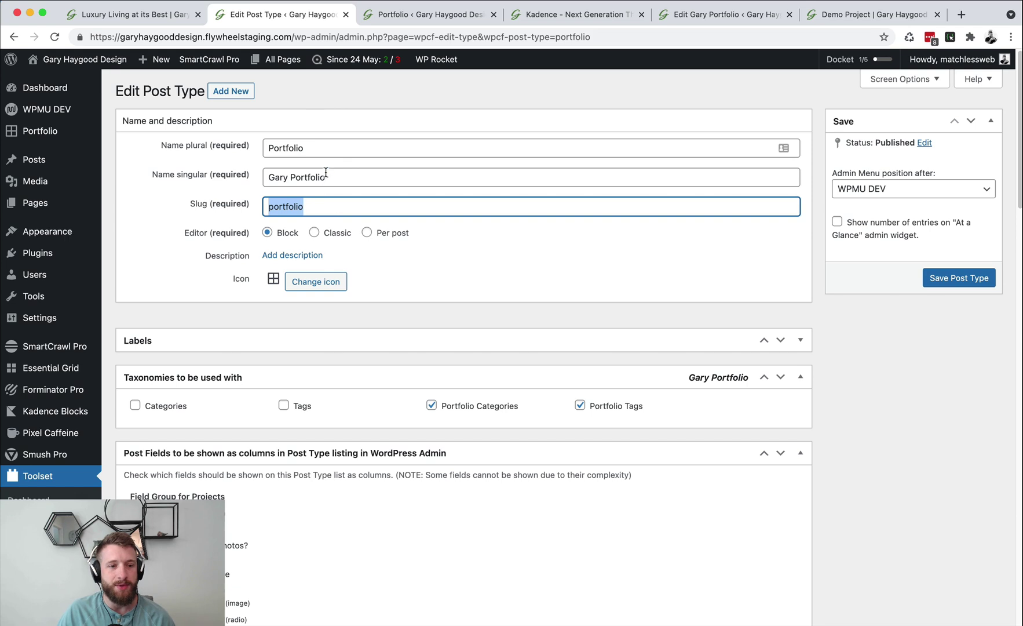
{"action": "scroll", "coordinate": [313, 244], "scroll_direction": "down", "scroll_amount": 1}
{"action": "scroll", "coordinate": [294, 265], "scroll_direction": "up", "scroll_amount": 1}
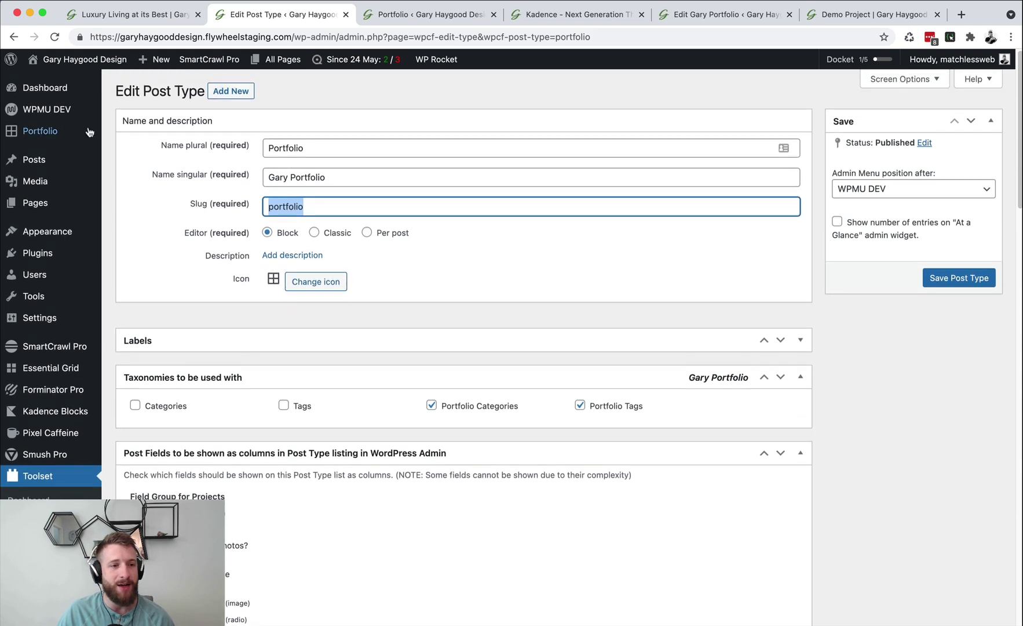
{"action": "mouse_move", "coordinate": [38, 135]}
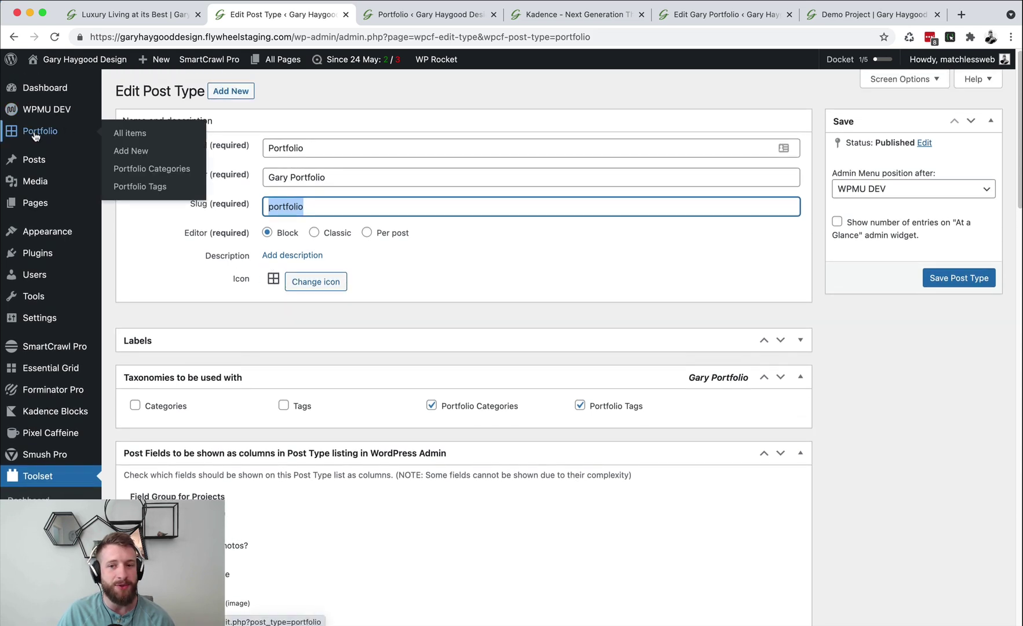
{"action": "left_click", "coordinate": [985, 197]}
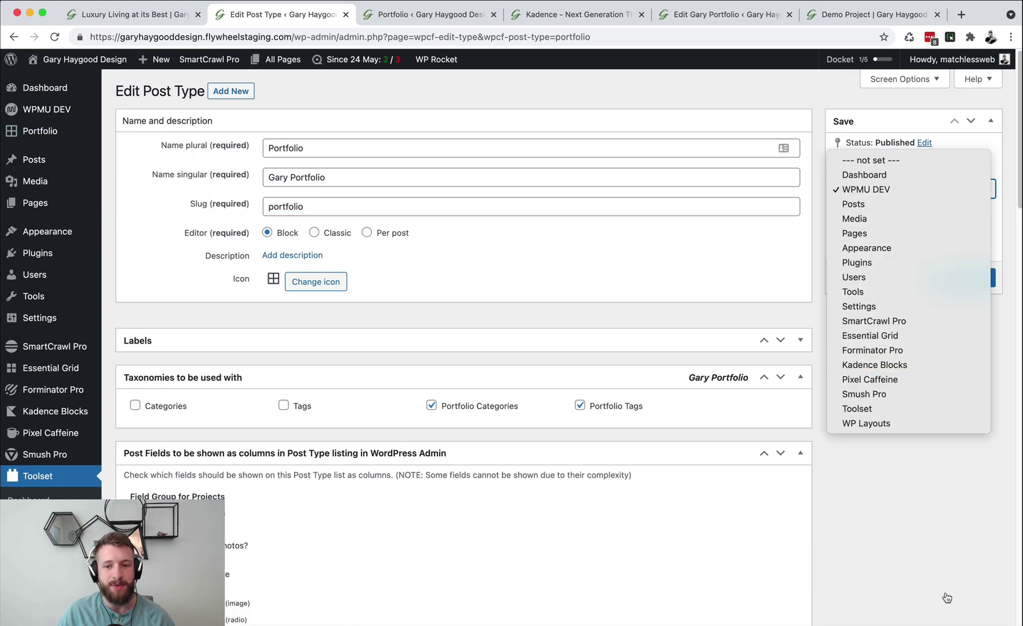
{"action": "left_click", "coordinate": [902, 523]}
- Review the post type's assigned taxonomies, the post fields shown as listing columns and the sections displayed when editing
{"action": "scroll", "coordinate": [768, 403], "scroll_direction": "down", "scroll_amount": 2}
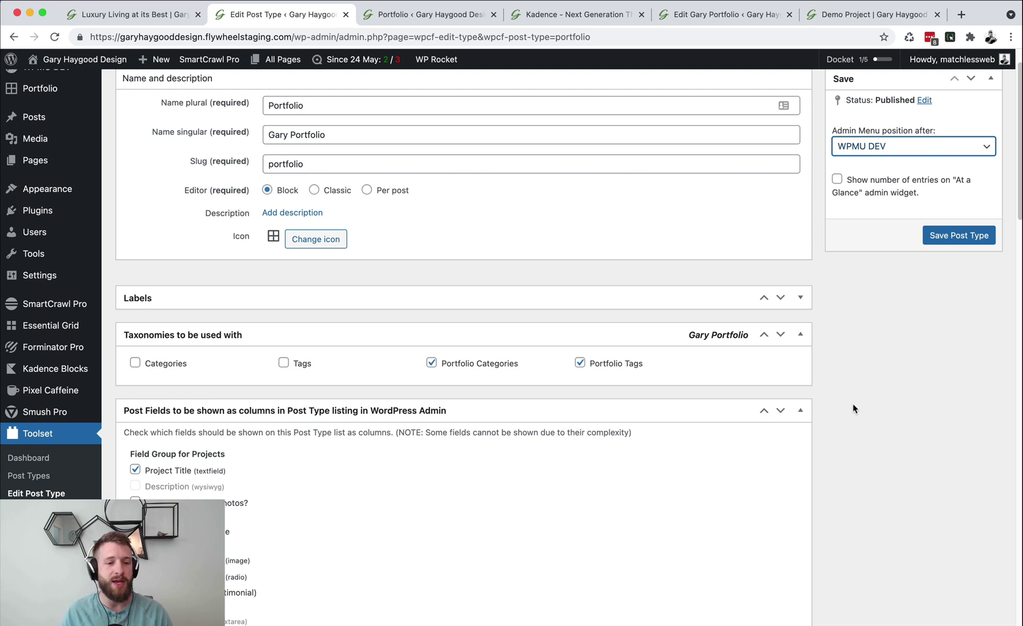
{"action": "scroll", "coordinate": [785, 464], "scroll_direction": "down", "scroll_amount": 5}
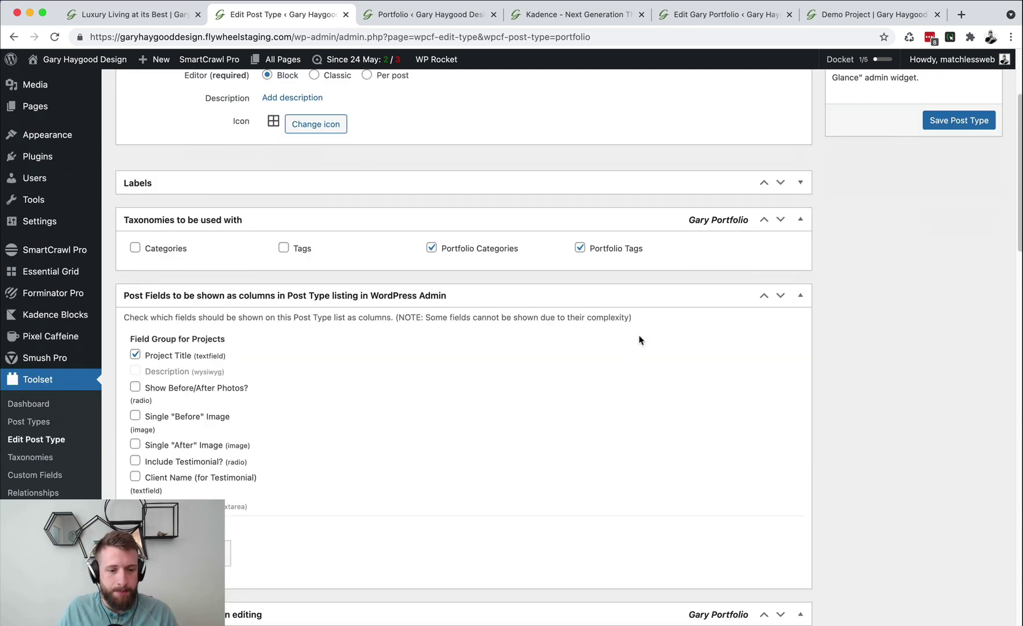
{"action": "scroll", "coordinate": [640, 342], "scroll_direction": "down", "scroll_amount": 3}
{"action": "scroll", "coordinate": [420, 469], "scroll_direction": "down", "scroll_amount": 7}
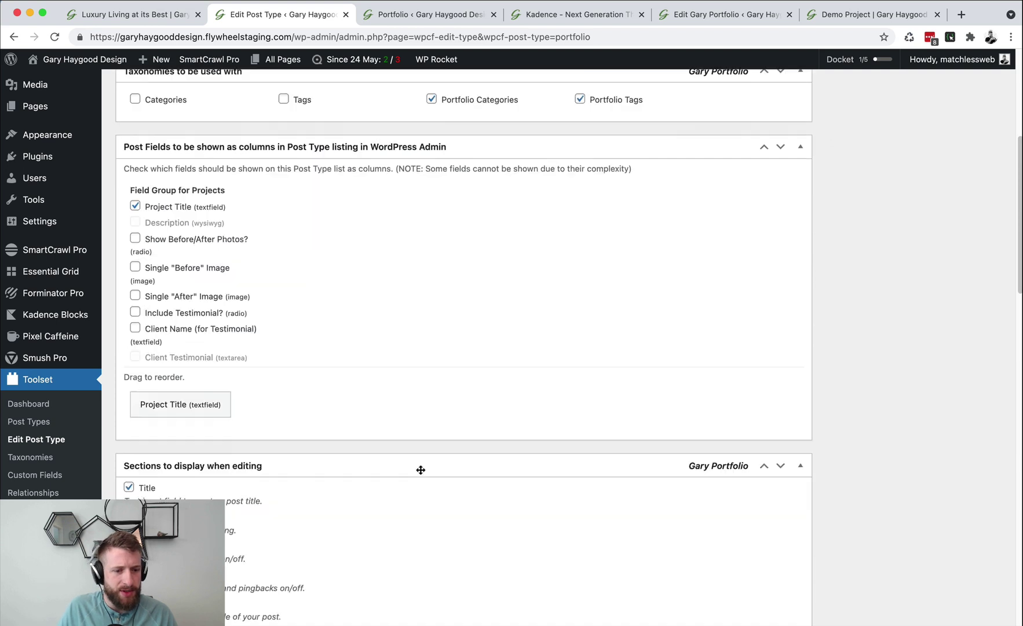
{"action": "scroll", "coordinate": [419, 474], "scroll_direction": "down", "scroll_amount": 3}
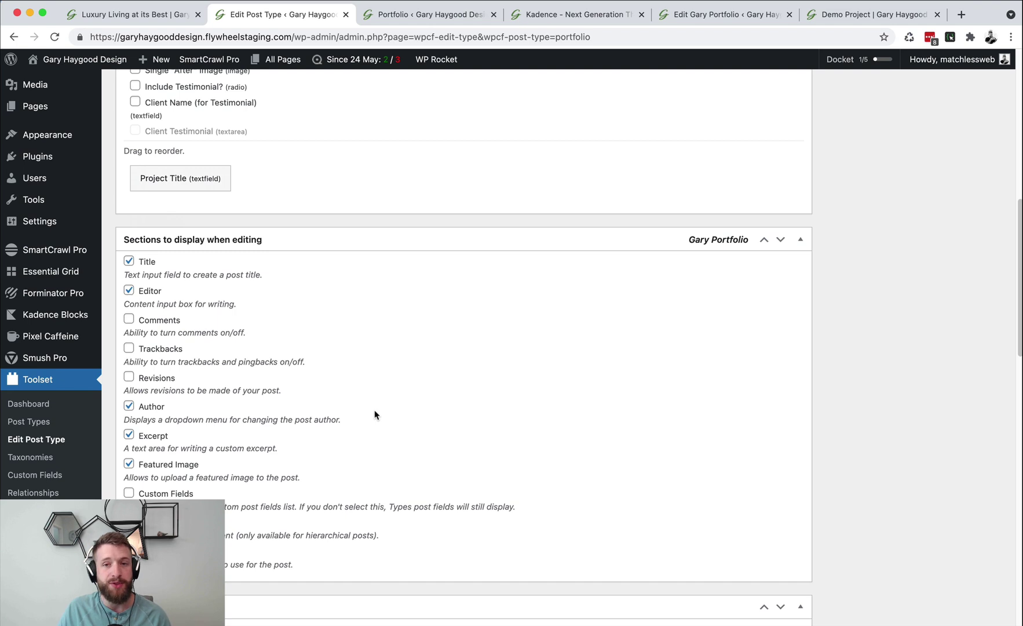
- Examine the Demo Project's editor and its sidebar settings, then return to the Portfolio post type's editing sections
{"action": "left_click", "coordinate": [723, 18]}
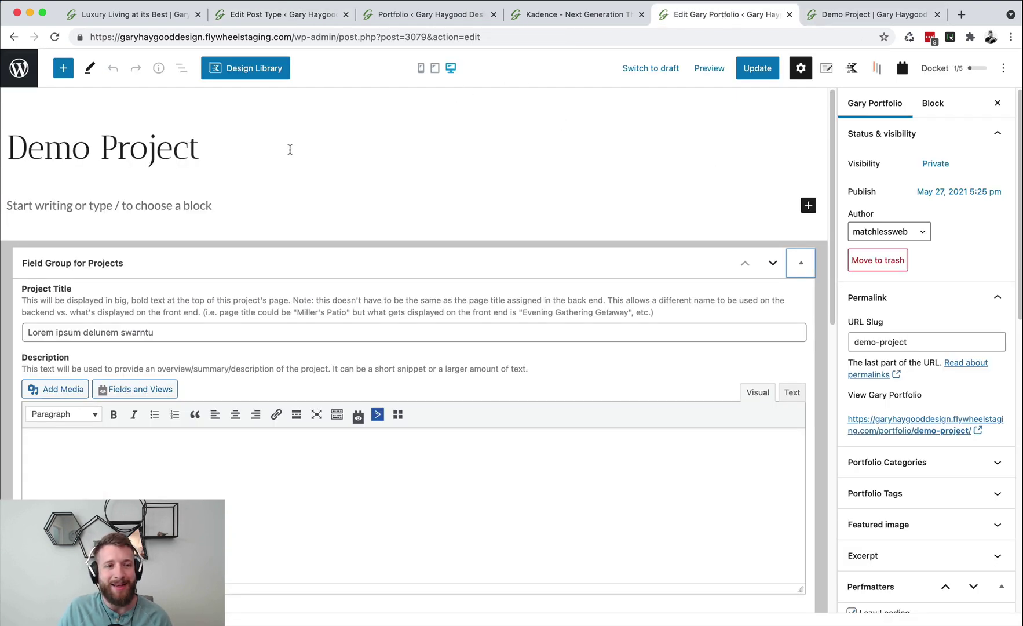
{"action": "scroll", "coordinate": [201, 181], "scroll_direction": "down", "scroll_amount": 1}
{"action": "scroll", "coordinate": [482, 333], "scroll_direction": "down", "scroll_amount": 1}
{"action": "scroll", "coordinate": [482, 330], "scroll_direction": "up", "scroll_amount": 2}
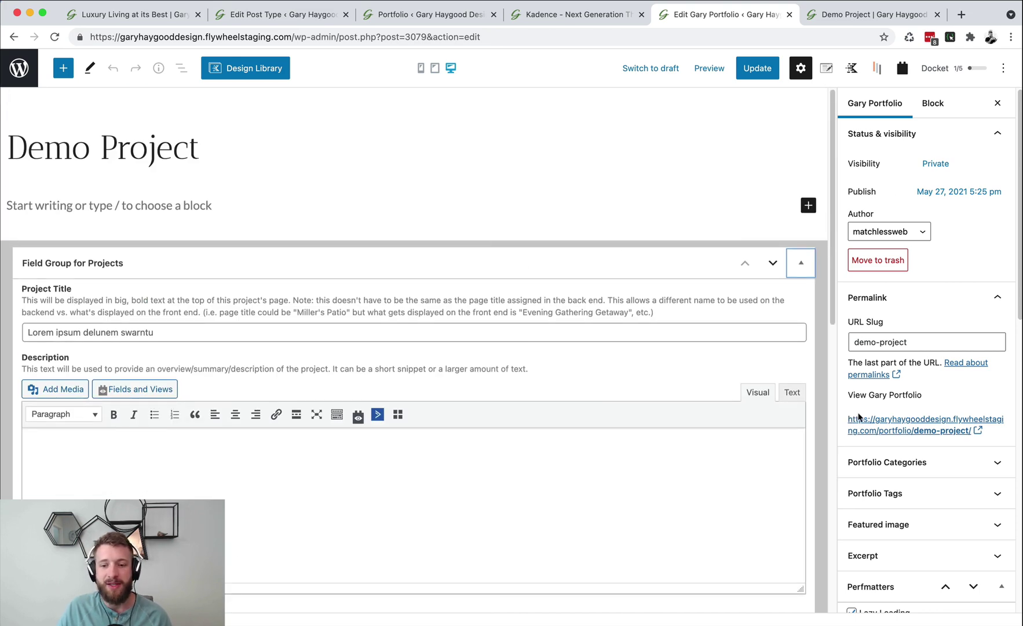
{"action": "scroll", "coordinate": [875, 452], "scroll_direction": "down", "scroll_amount": 3}
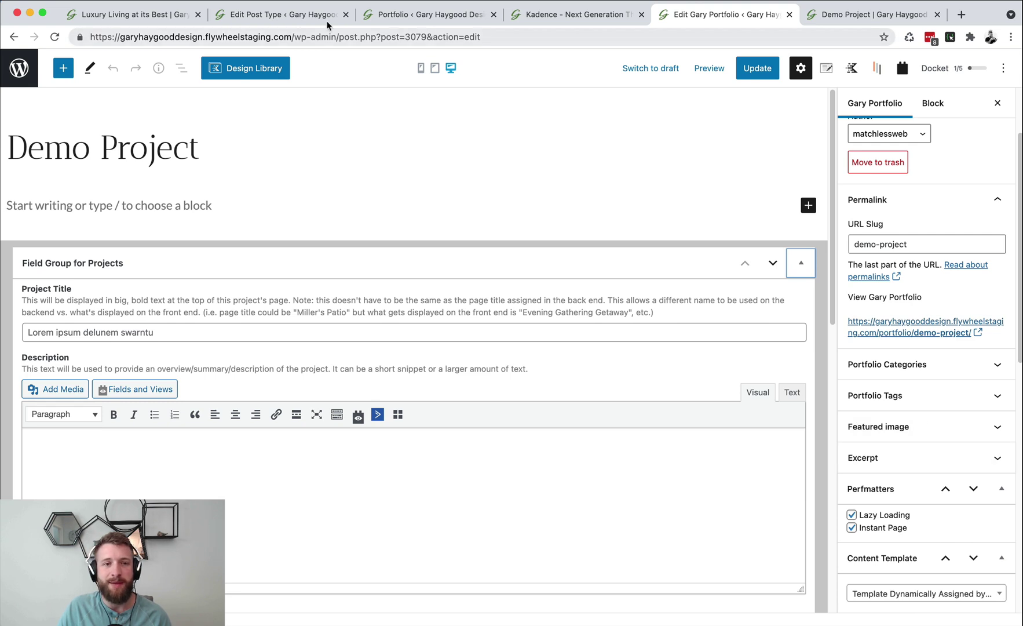
{"action": "left_click", "coordinate": [306, 21]}
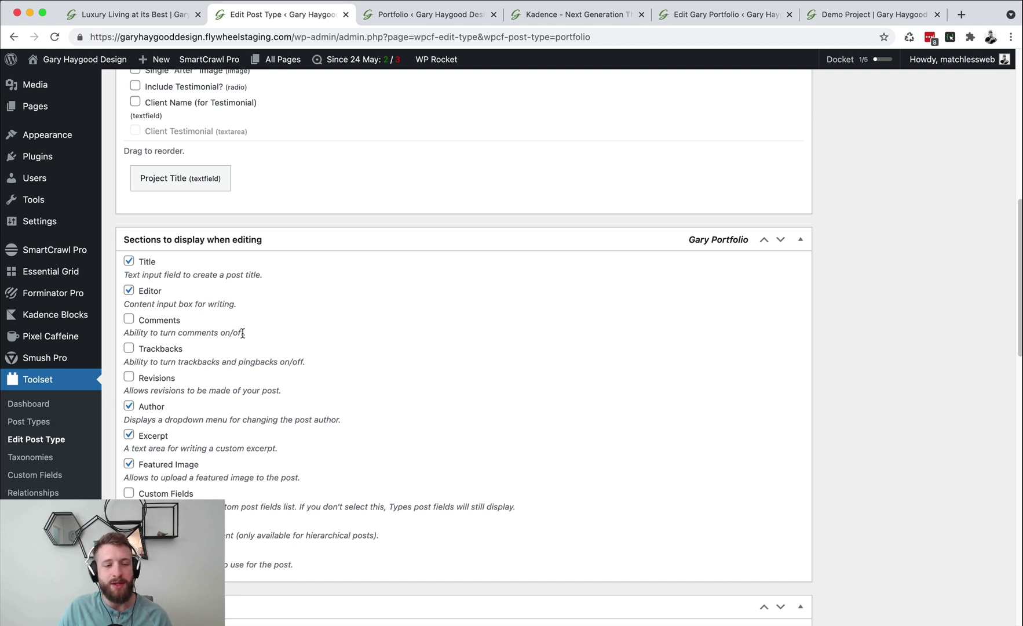
- Review the Portfolio post type's Options section, including the URL rewrite settings, the has_archive custom slug and the query and REST options
{"action": "scroll", "coordinate": [184, 337], "scroll_direction": "down", "scroll_amount": 5}
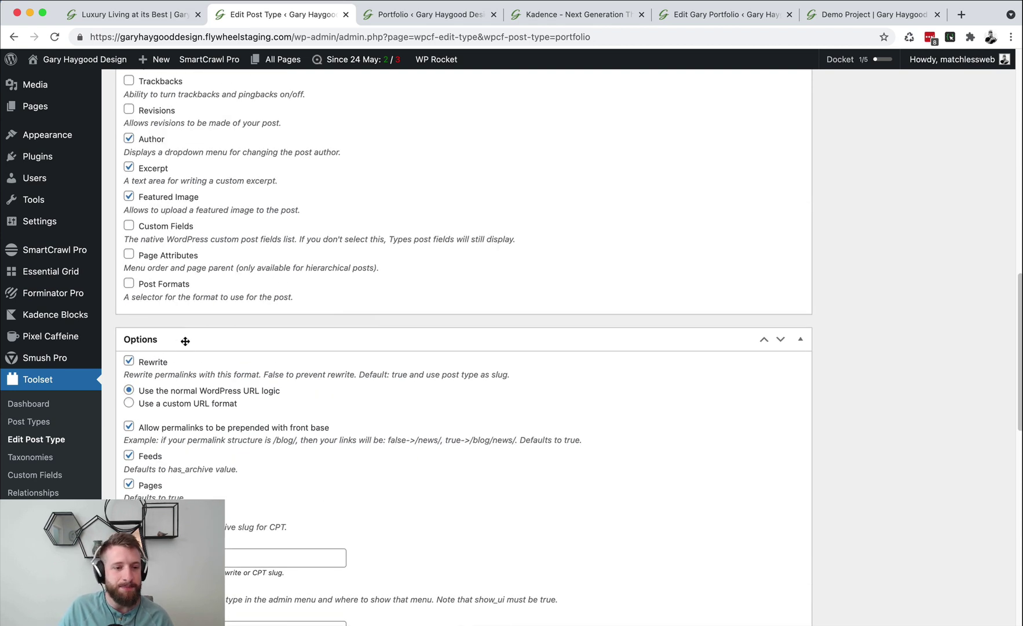
{"action": "scroll", "coordinate": [184, 340], "scroll_direction": "down", "scroll_amount": 3}
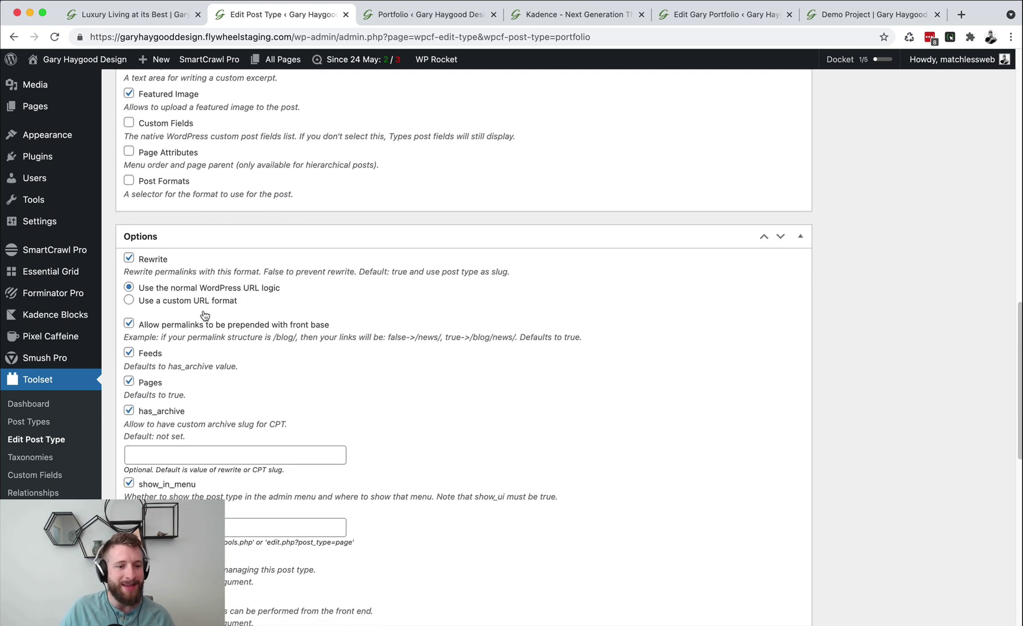
{"action": "left_click_drag", "start_coordinate": [132, 424], "coordinate": [287, 429]}
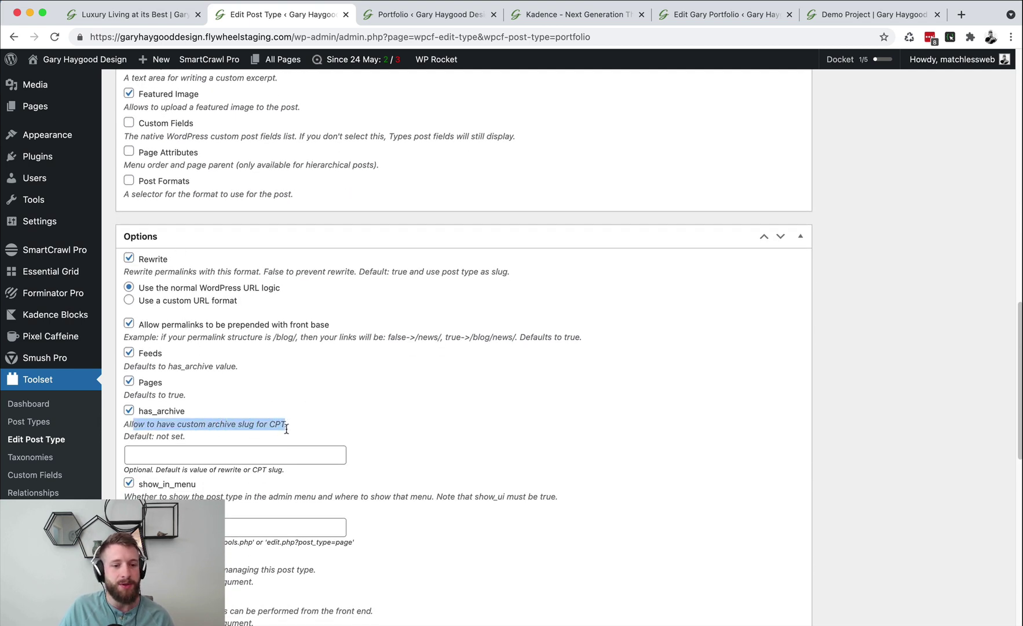
{"action": "left_click", "coordinate": [178, 423]}
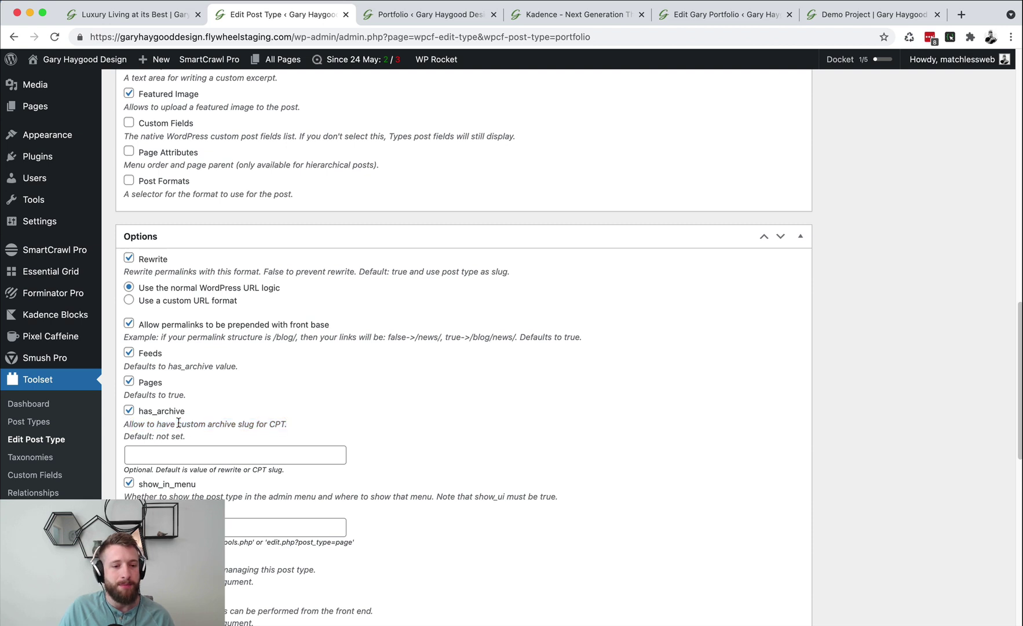
{"action": "left_click", "coordinate": [158, 454]}
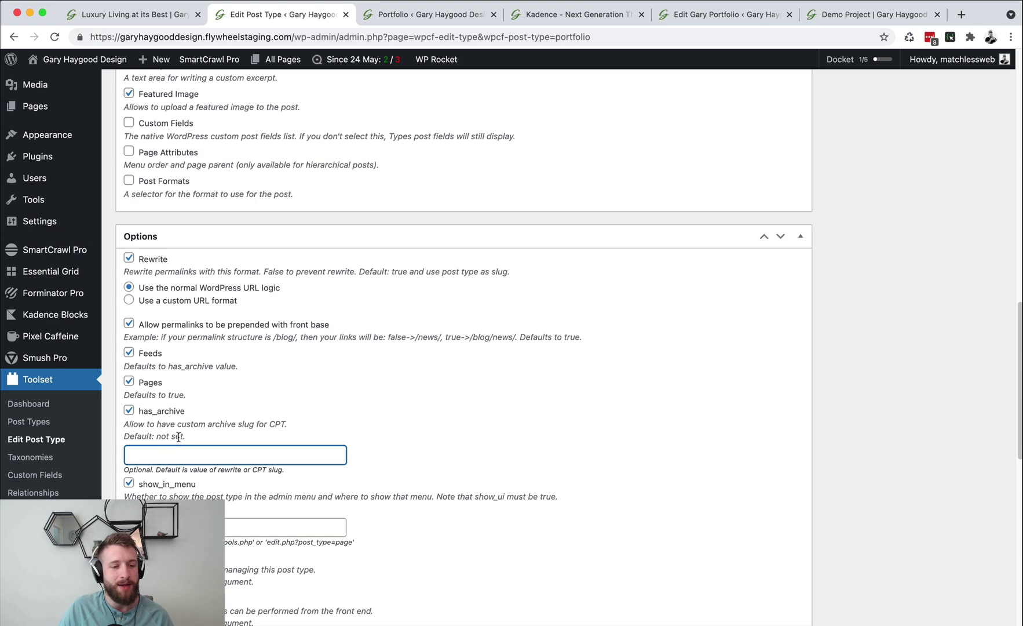
{"action": "scroll", "coordinate": [179, 436], "scroll_direction": "up", "scroll_amount": 15}
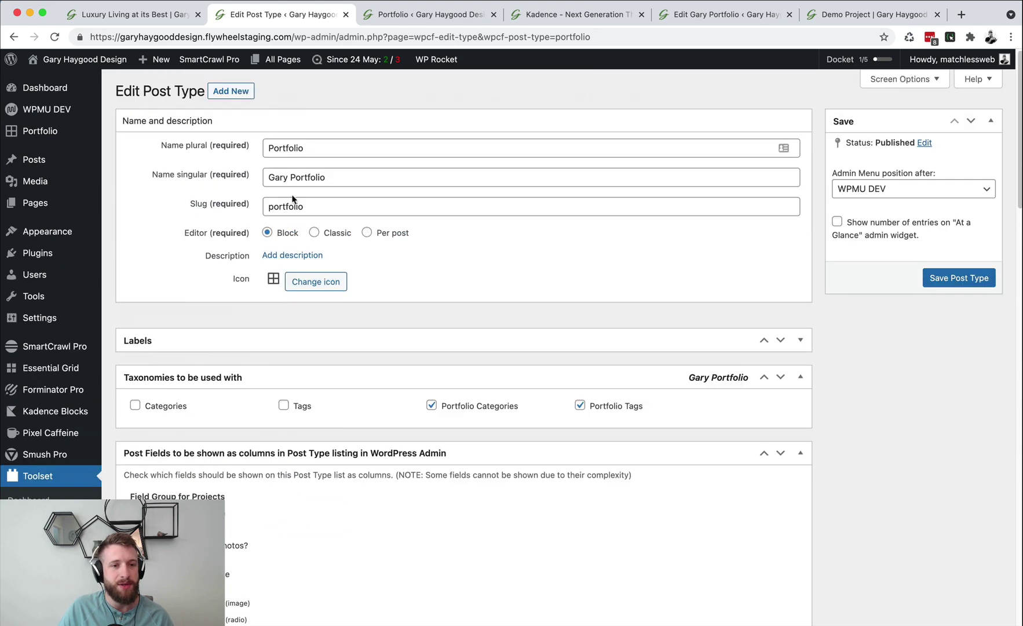
{"action": "scroll", "coordinate": [216, 432], "scroll_direction": "down", "scroll_amount": 15}
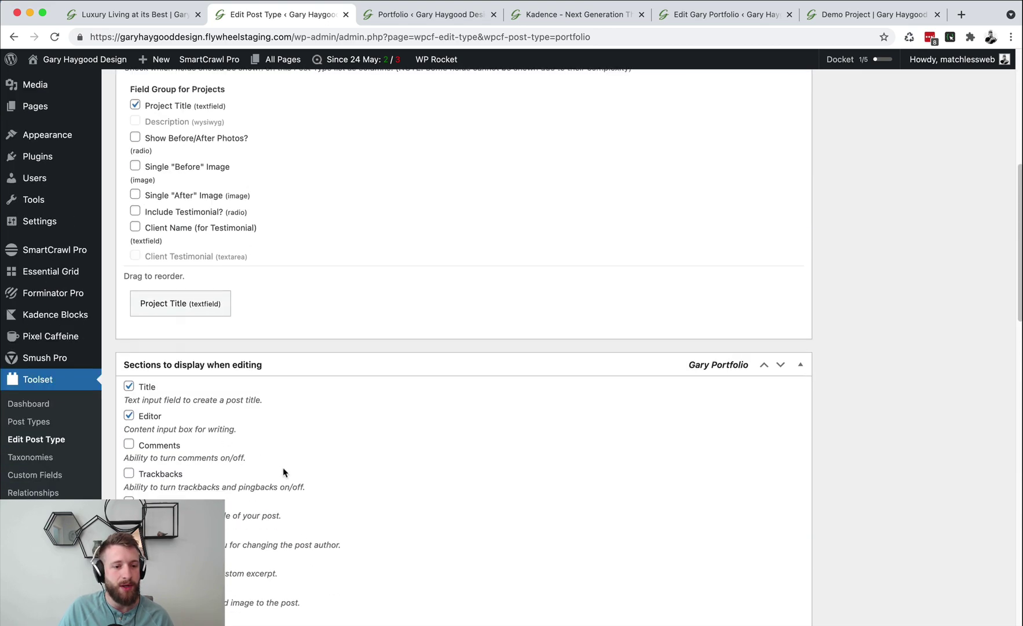
{"action": "scroll", "coordinate": [282, 468], "scroll_direction": "down", "scroll_amount": 10}
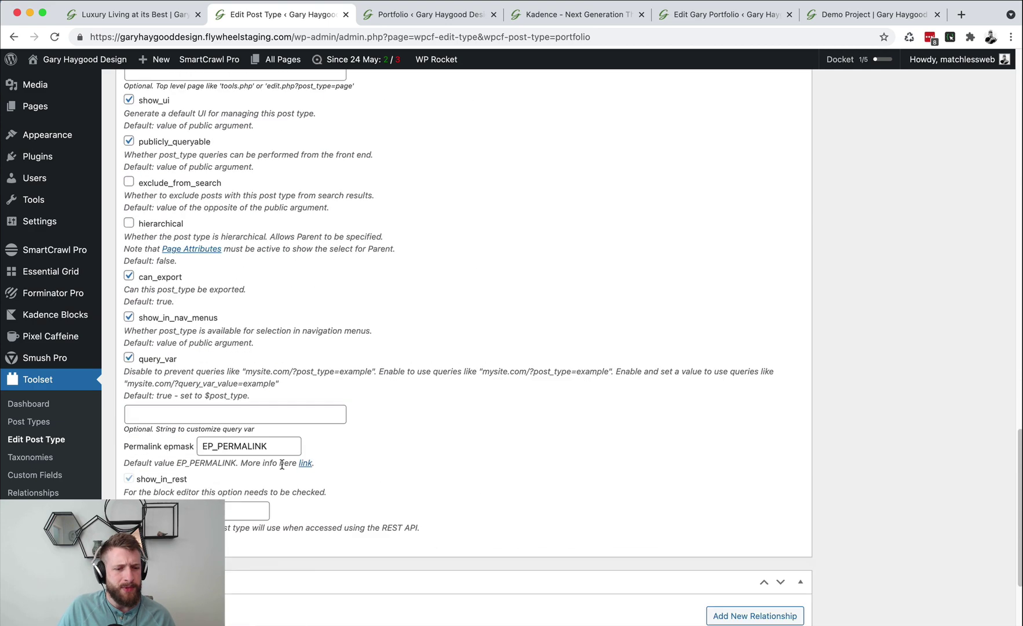
{"action": "scroll", "coordinate": [282, 468], "scroll_direction": "up", "scroll_amount": 20}
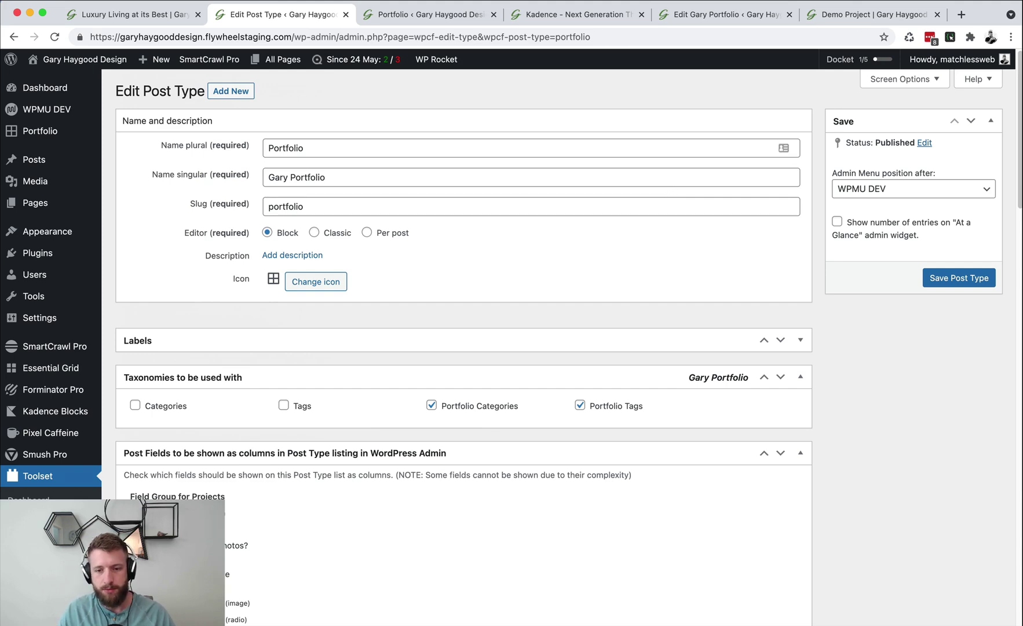
- Mark the CPT task as done in the Toolset + Kadence checklist and close the checklist
{"action": "key", "text": "ctrl+shift+d"}
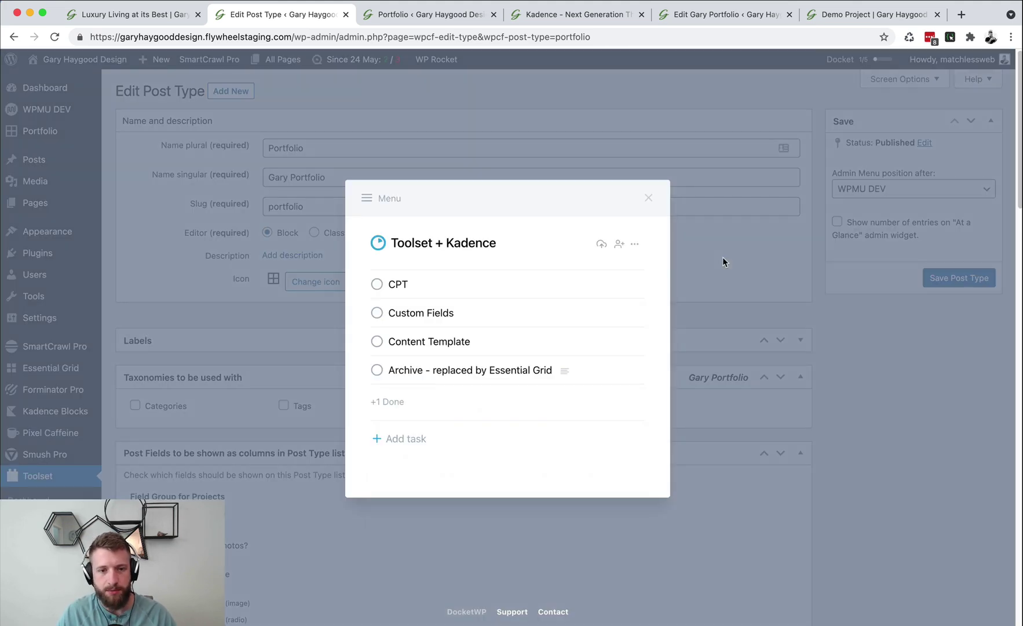
{"action": "left_click", "coordinate": [377, 284]}
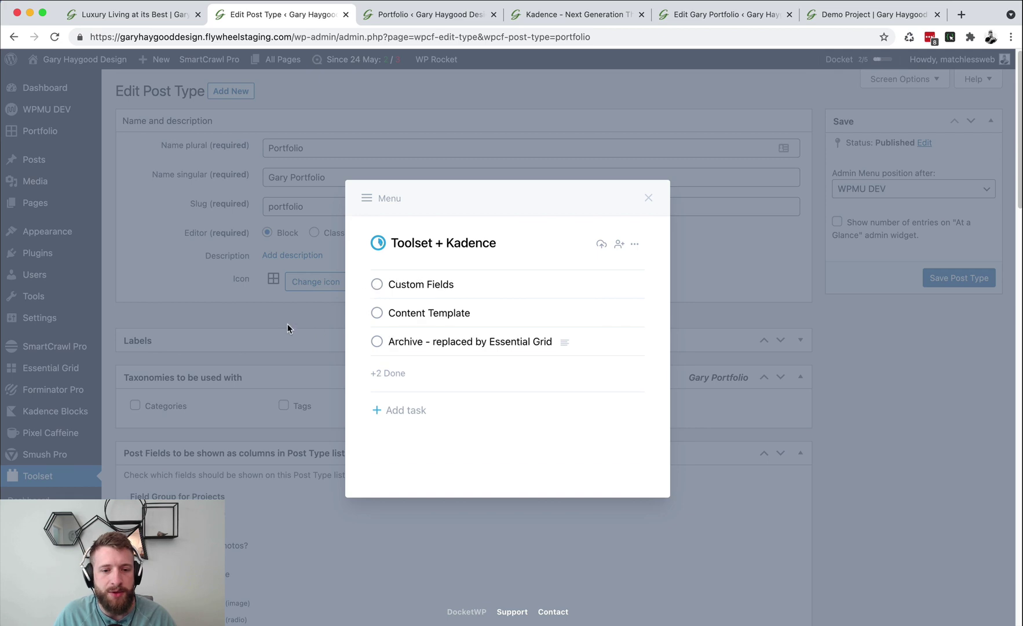
{"action": "left_click", "coordinate": [291, 329]}
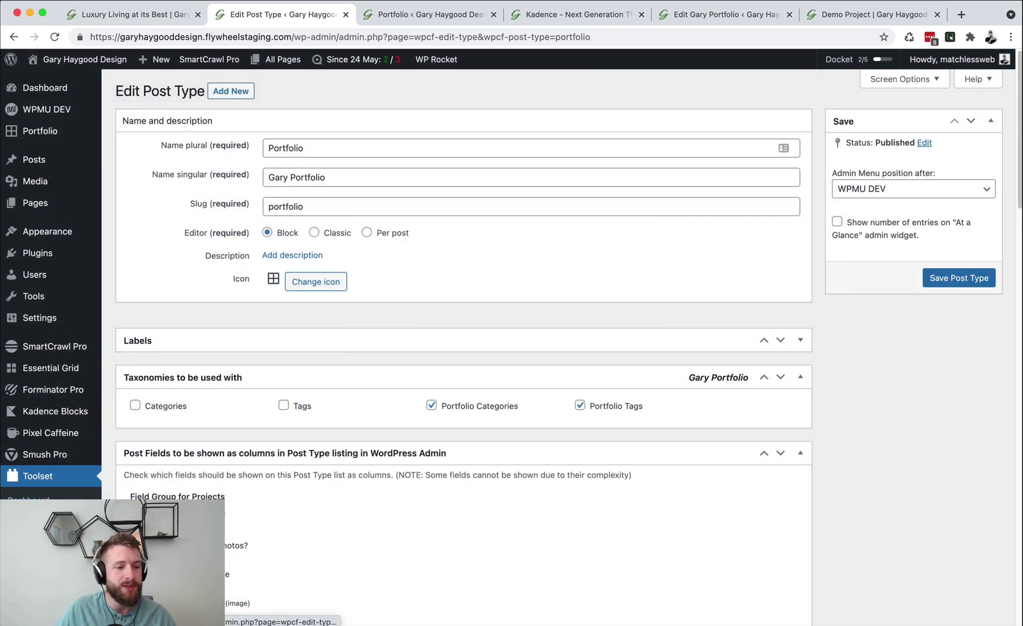
- Go through the Toolset dashboard to the custom field groups and open Field Group for Projects
{"action": "left_click", "coordinate": [28, 500]}
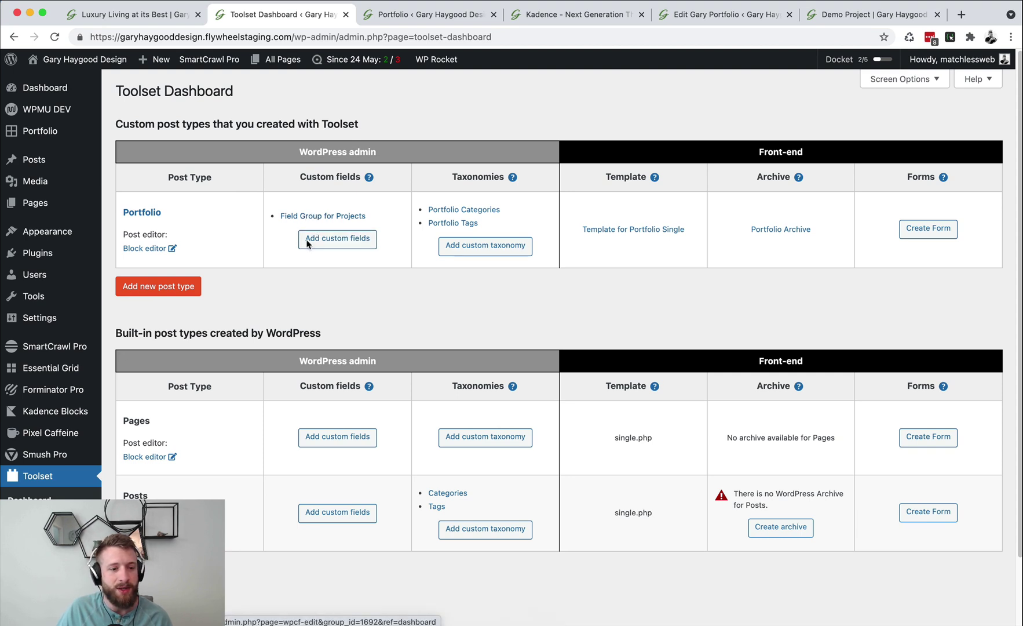
{"action": "scroll", "coordinate": [511, 336], "scroll_direction": "down", "scroll_amount": 1}
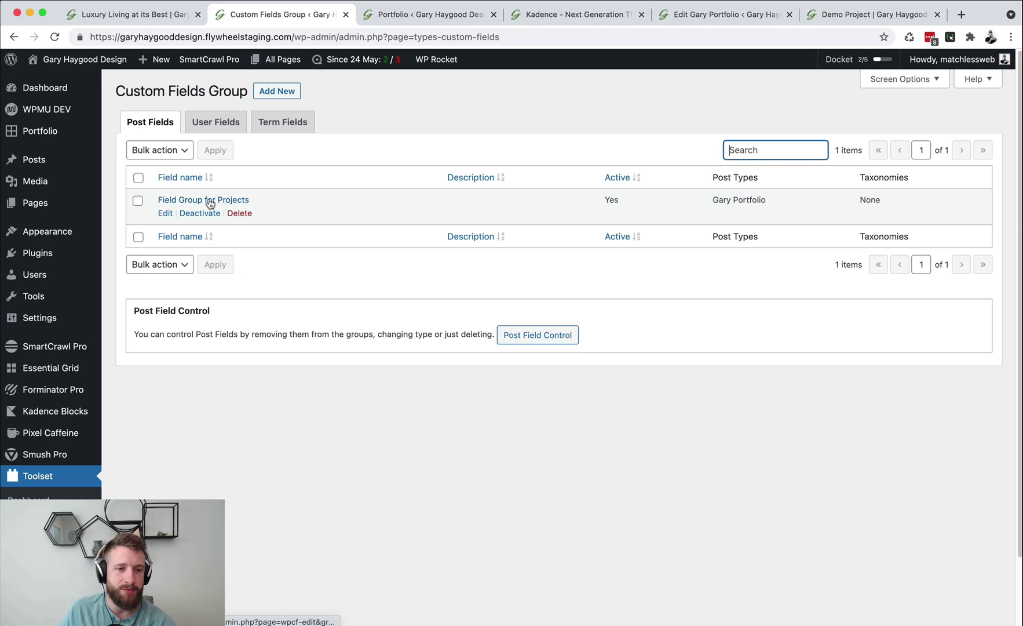
{"action": "left_click", "coordinate": [209, 201]}
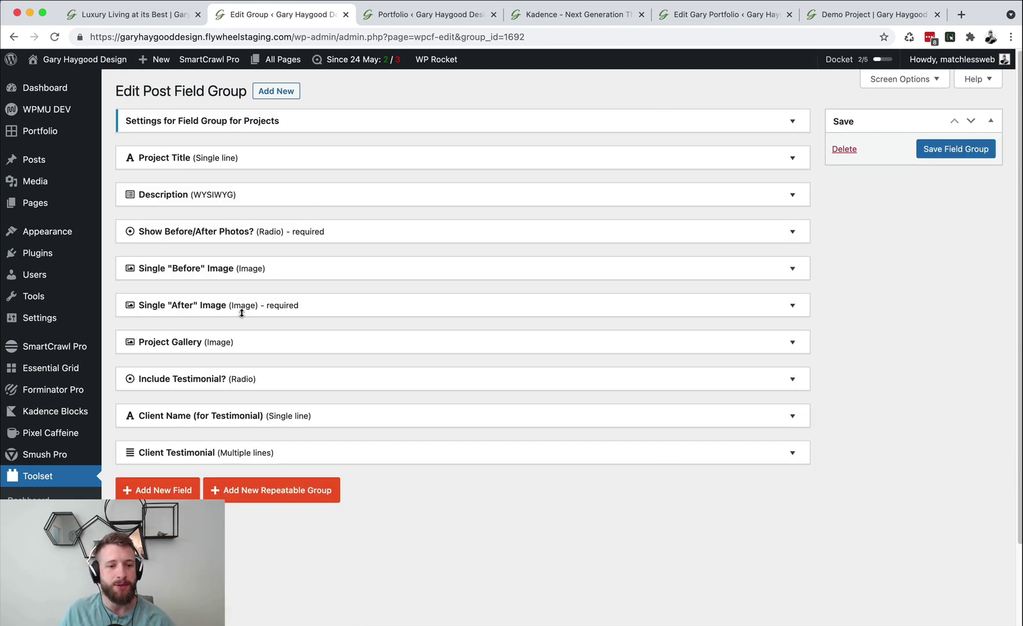
- Check how the project fields appear in the Demo Project's editor, then return to Field Group for Projects
{"action": "left_click", "coordinate": [690, 18]}
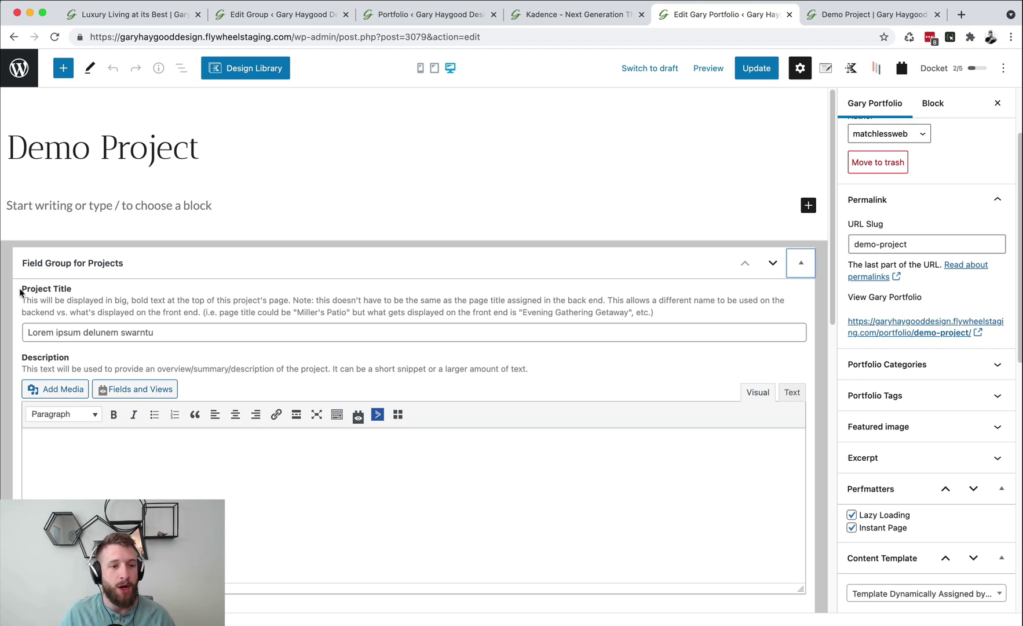
{"action": "scroll", "coordinate": [73, 366], "scroll_direction": "down", "scroll_amount": 3}
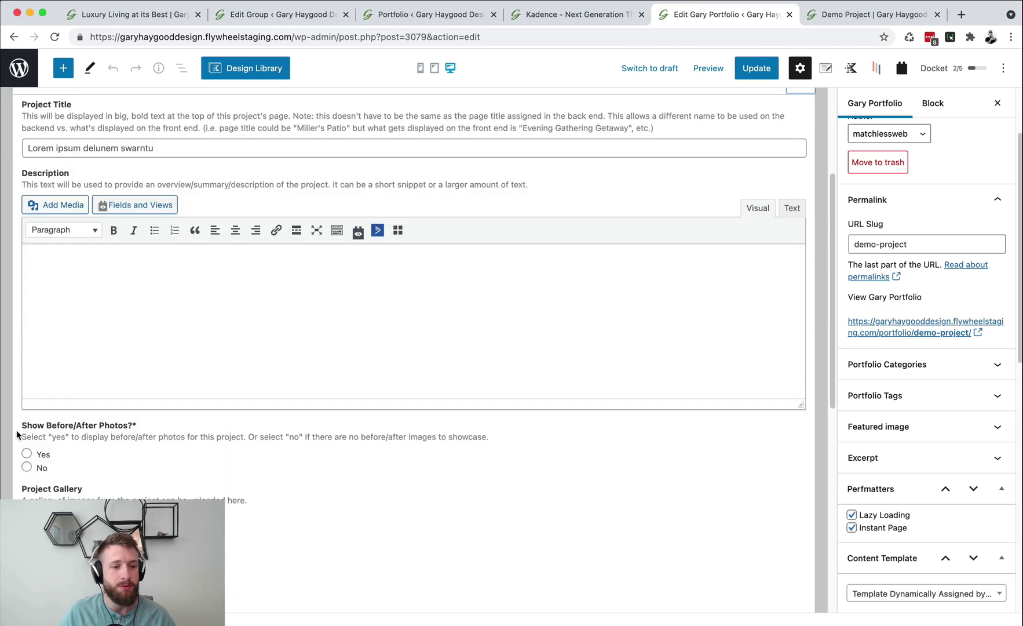
{"action": "left_click", "coordinate": [290, 14]}
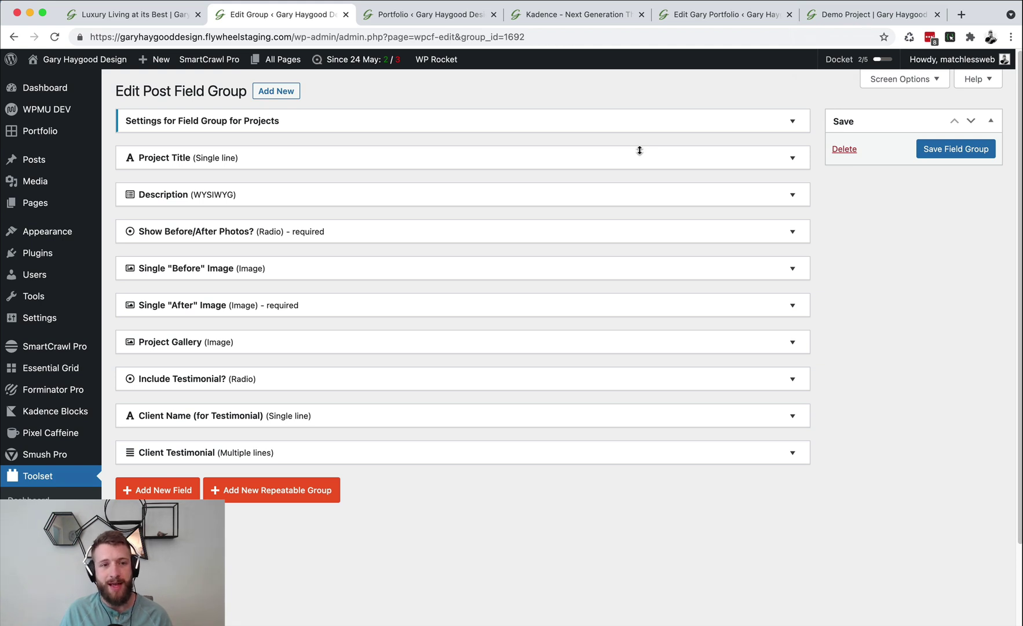
- Examine the Demo Project's front-end page from the header area through the Project Gallery to the call-to-action section
{"action": "left_click", "coordinate": [835, 18]}
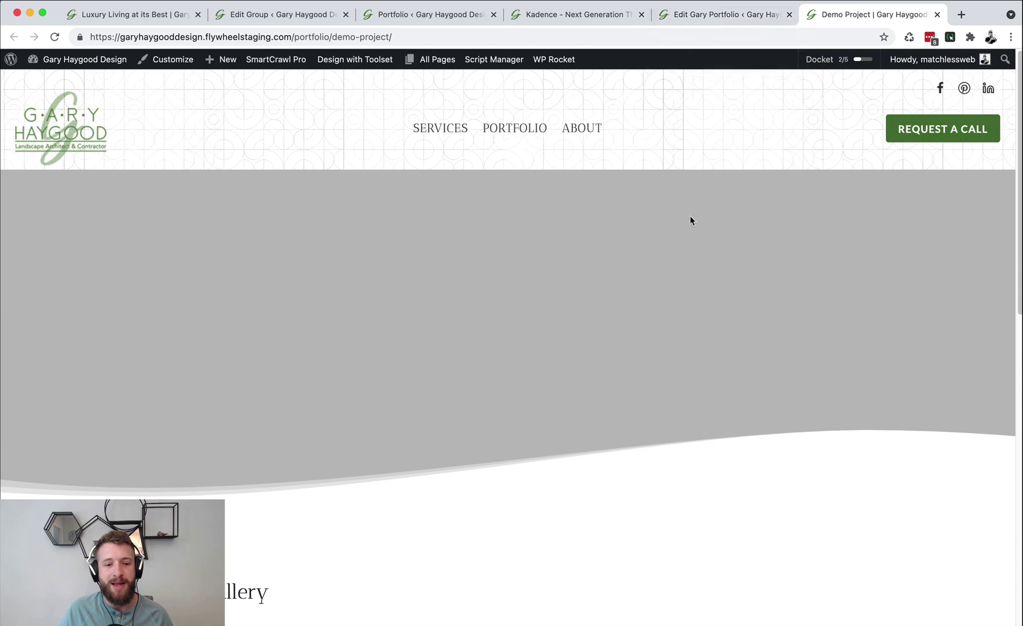
{"action": "scroll", "coordinate": [690, 215], "scroll_direction": "down", "scroll_amount": 8}
{"action": "scroll", "coordinate": [690, 215], "scroll_direction": "up", "scroll_amount": 8}
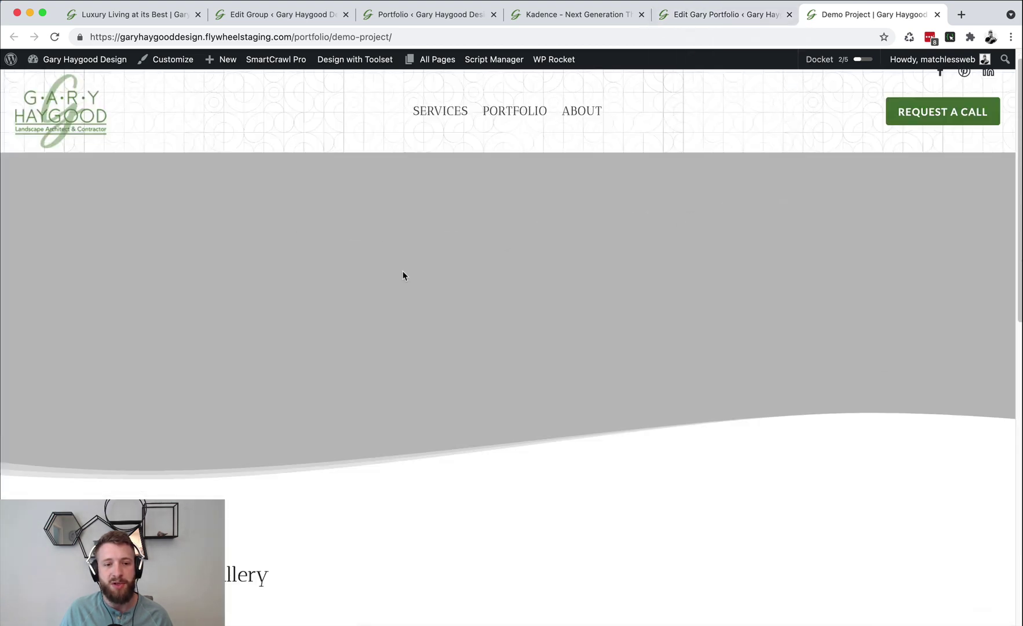
{"action": "scroll", "coordinate": [576, 229], "scroll_direction": "down", "scroll_amount": 10}
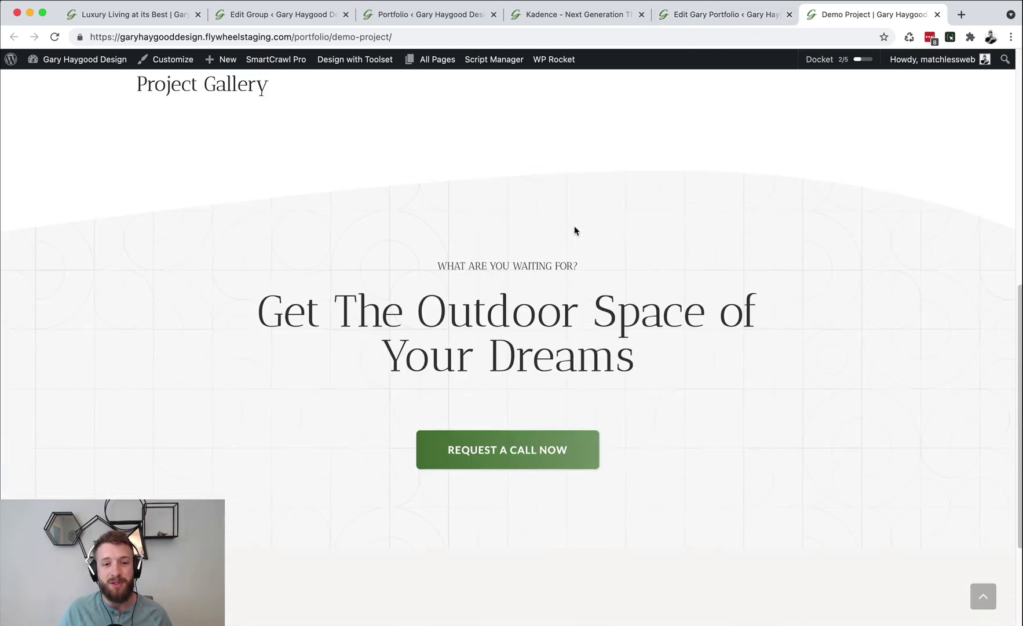
{"action": "scroll", "coordinate": [578, 214], "scroll_direction": "up", "scroll_amount": 12}
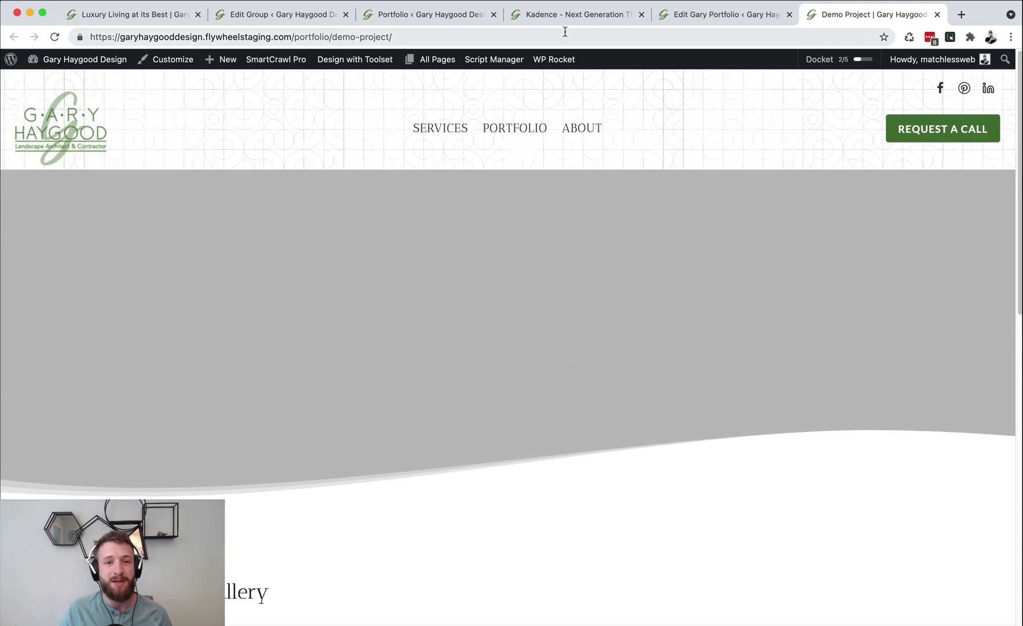
{"action": "left_click_drag", "start_coordinate": [523, 130], "coordinate": [974, 28]}
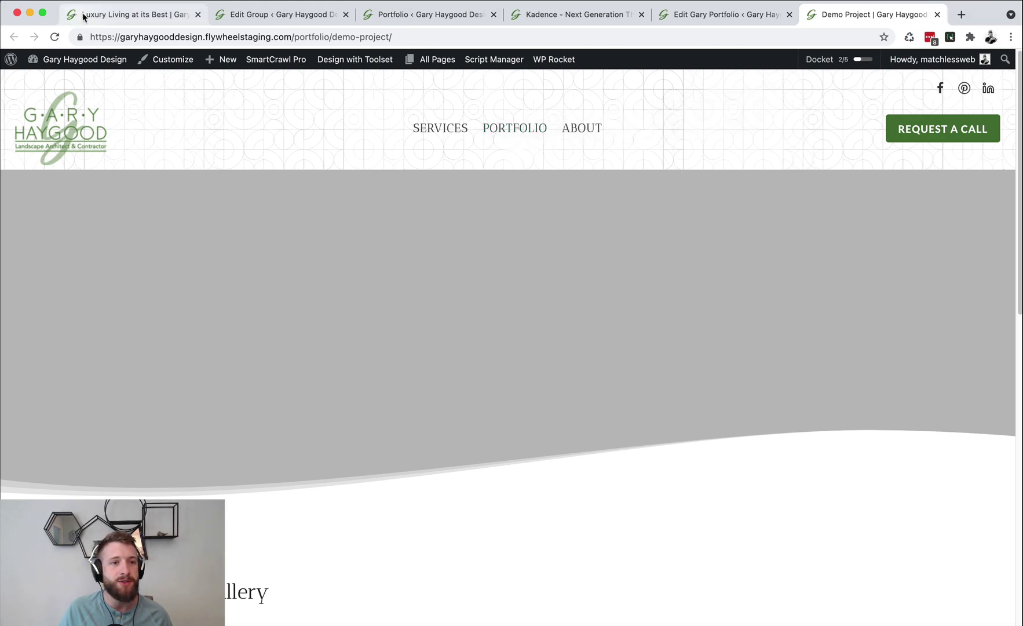
- Examine the title, story, before/after photos and project gallery on the Luxury Living at its Best project page
{"action": "left_click", "coordinate": [83, 17]}
{"action": "scroll", "coordinate": [308, 194], "scroll_direction": "down", "scroll_amount": 5}
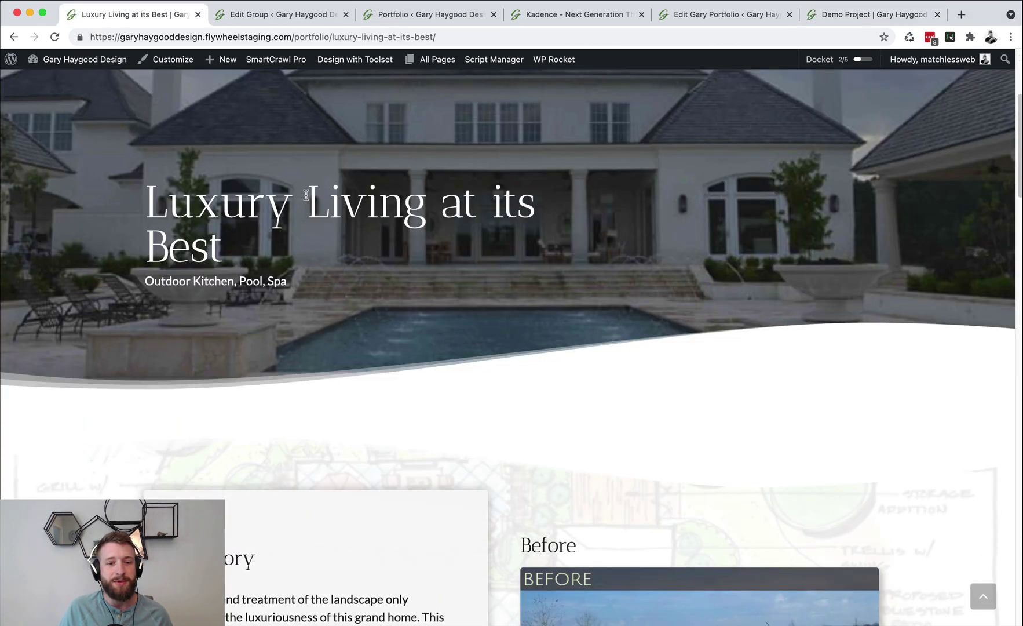
{"action": "scroll", "coordinate": [306, 196], "scroll_direction": "down", "scroll_amount": 3}
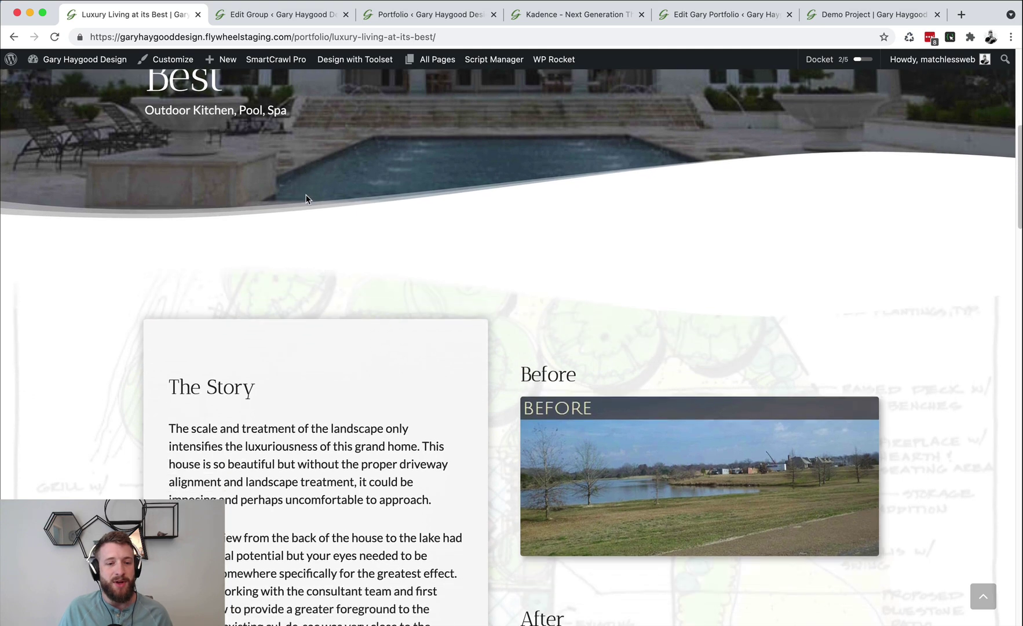
{"action": "scroll", "coordinate": [306, 200], "scroll_direction": "down", "scroll_amount": 4}
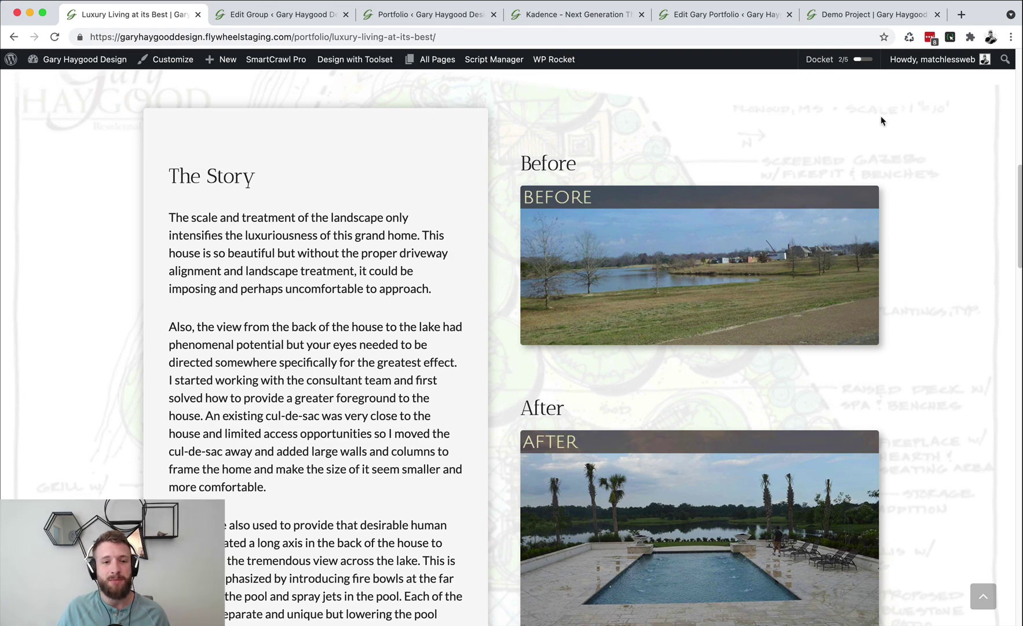
{"action": "scroll", "coordinate": [560, 281], "scroll_direction": "down", "scroll_amount": 7}
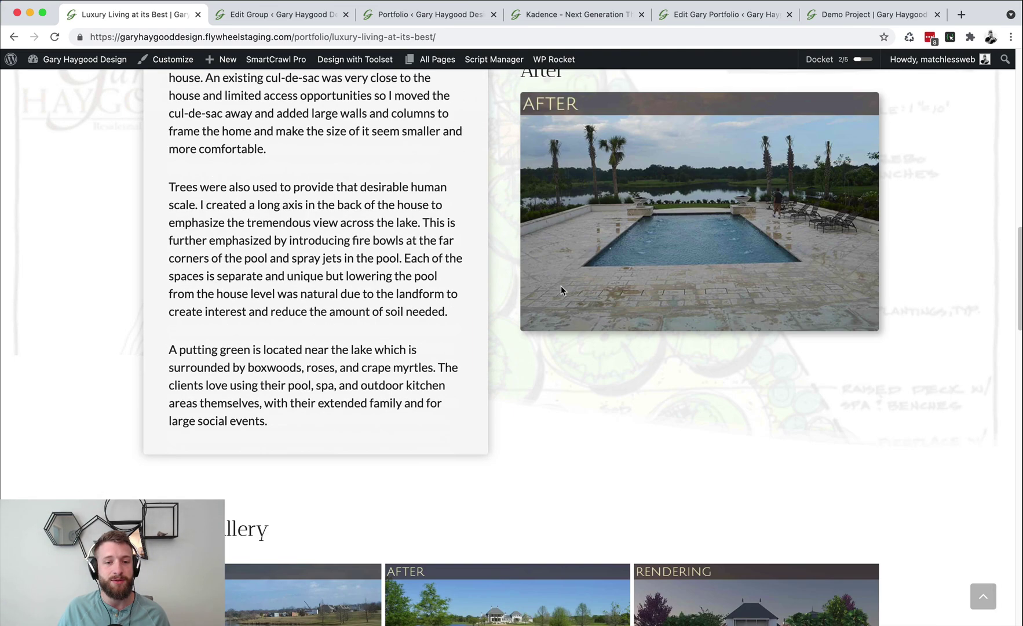
{"action": "scroll", "coordinate": [561, 291], "scroll_direction": "down", "scroll_amount": 4}
{"action": "scroll", "coordinate": [580, 299], "scroll_direction": "up", "scroll_amount": 3}
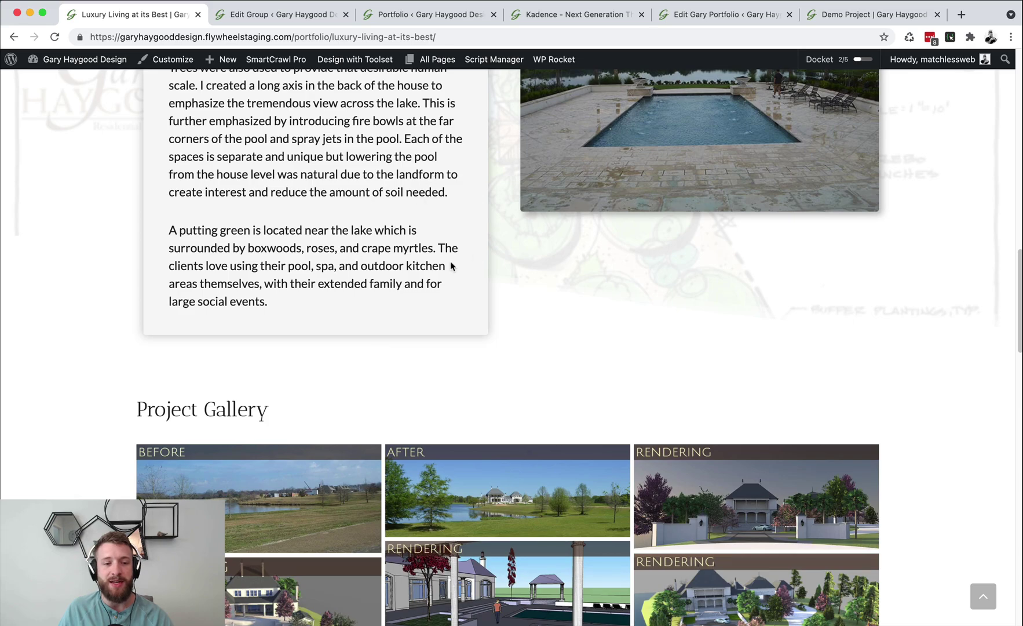
{"action": "scroll", "coordinate": [261, 416], "scroll_direction": "down", "scroll_amount": 15}
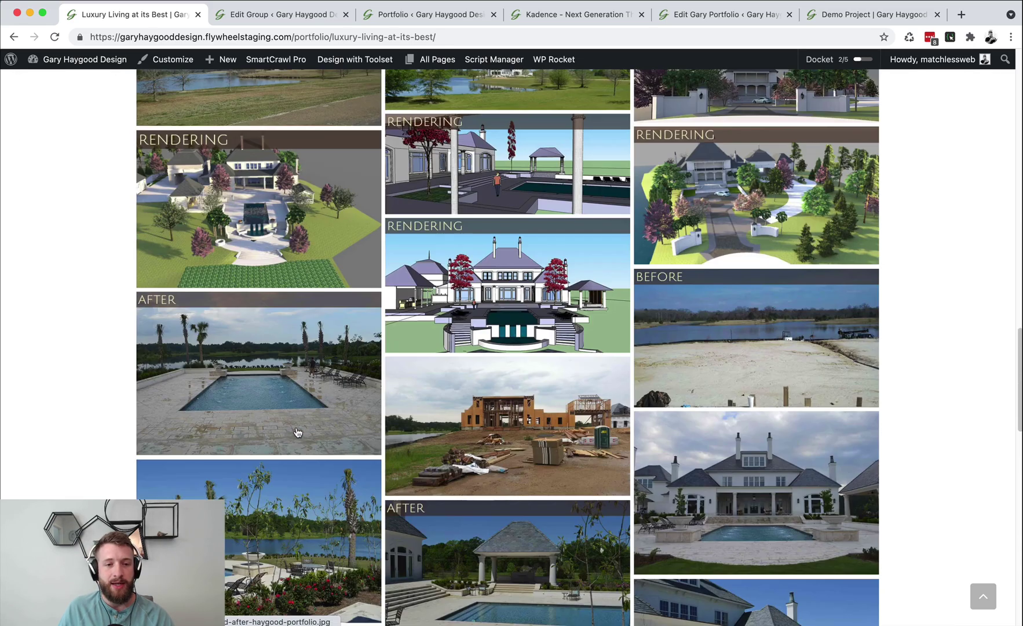
{"action": "scroll", "coordinate": [297, 432], "scroll_direction": "up", "scroll_amount": 15}
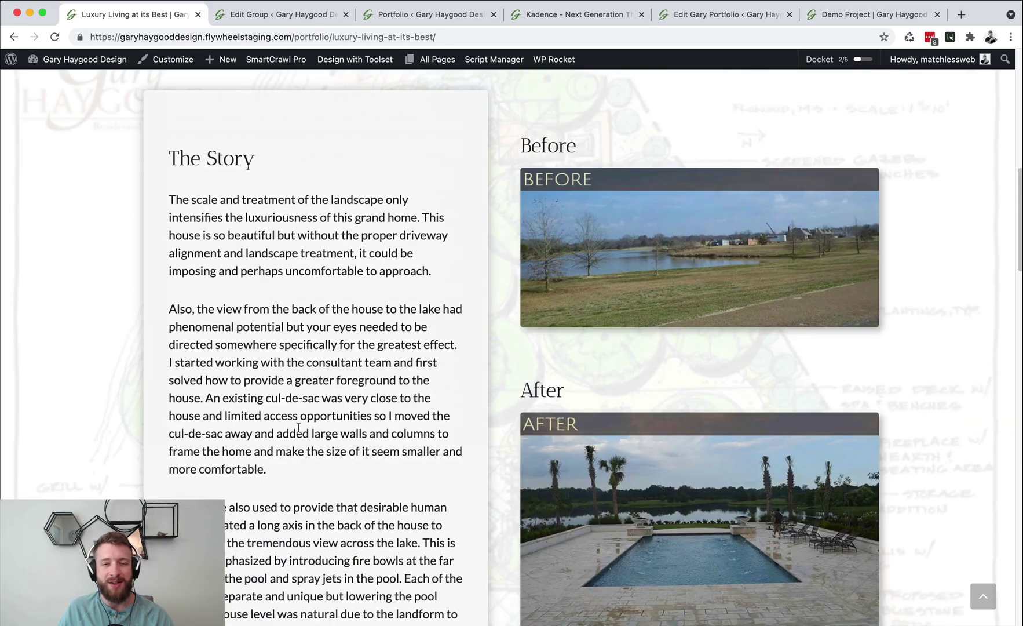
{"action": "scroll", "coordinate": [298, 426], "scroll_direction": "up", "scroll_amount": 5}
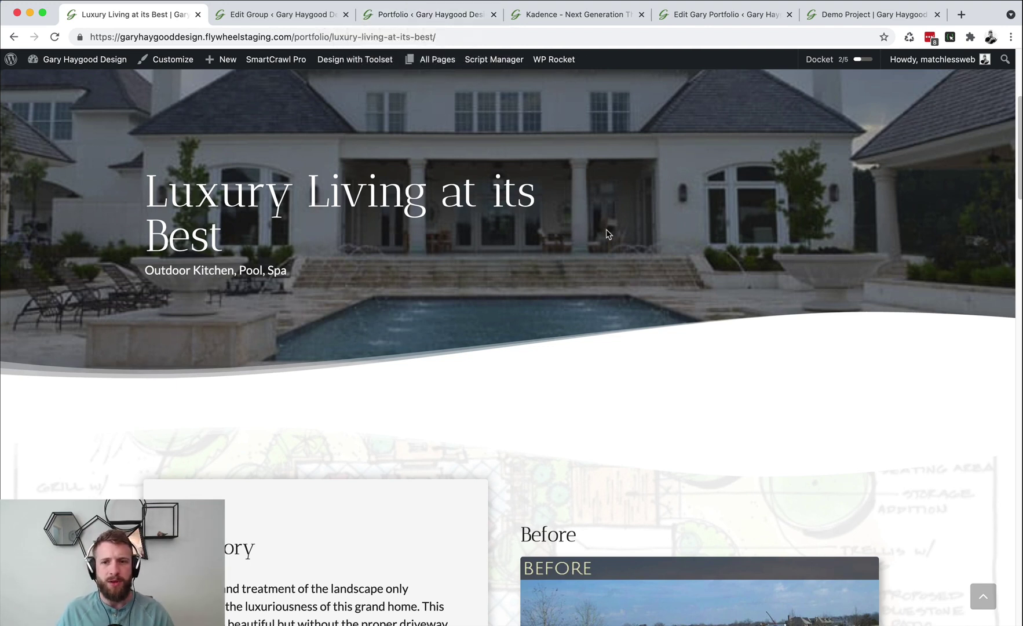
- Mark the Custom Fields task as done in the Toolset + Kadence checklist and close the checklist
{"action": "key", "text": "d"}
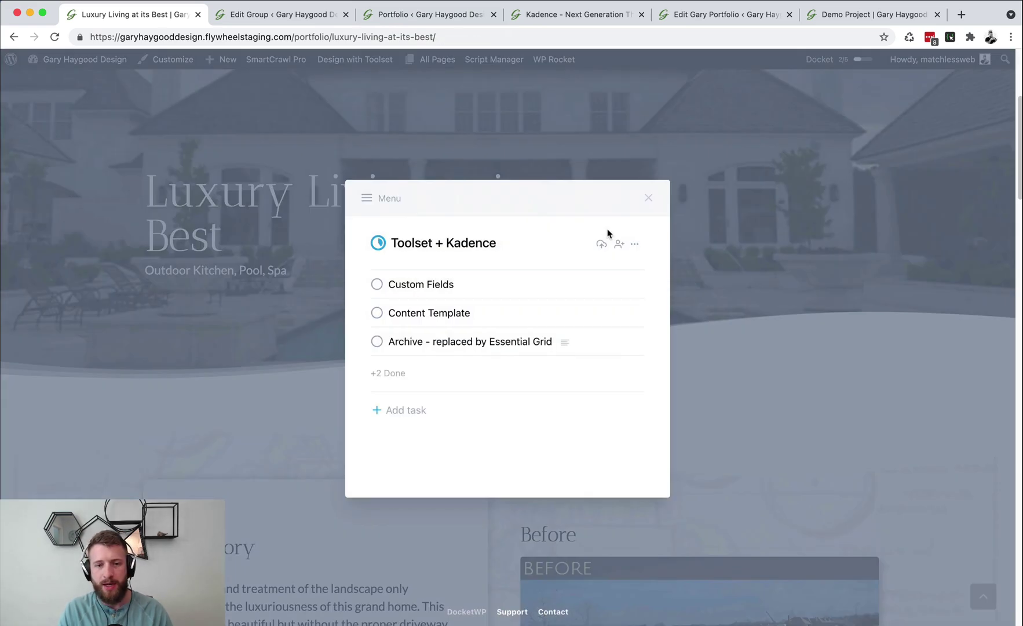
{"action": "left_click", "coordinate": [377, 284]}
{"action": "left_click", "coordinate": [303, 327]}
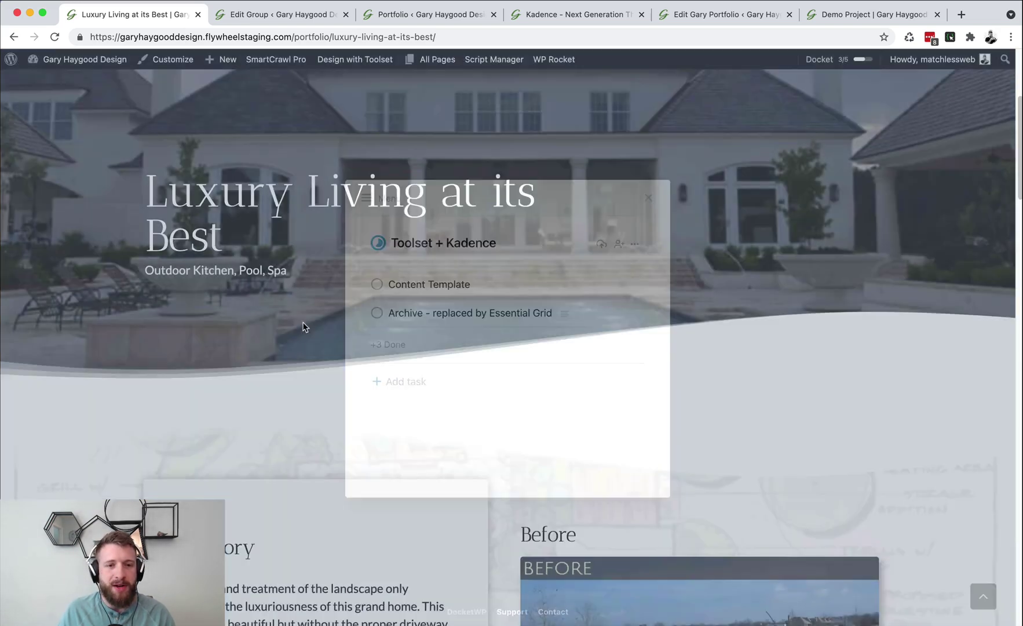
- Return to Field Group for Projects and expand the Project Title field's settings
{"action": "left_click", "coordinate": [409, 20]}
{"action": "left_click", "coordinate": [284, 14]}
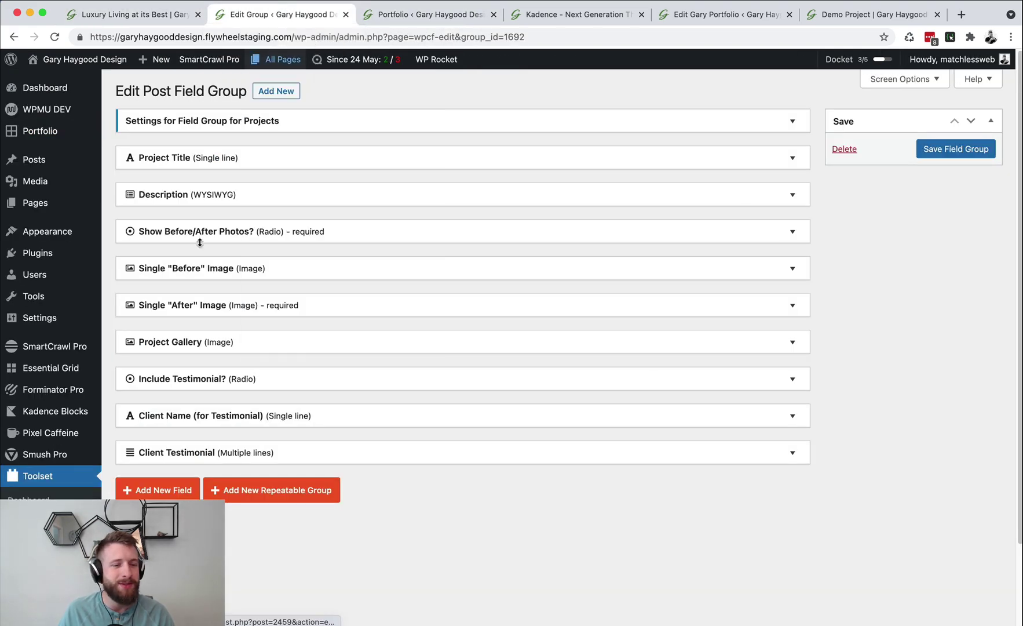
{"action": "left_click", "coordinate": [793, 160]}
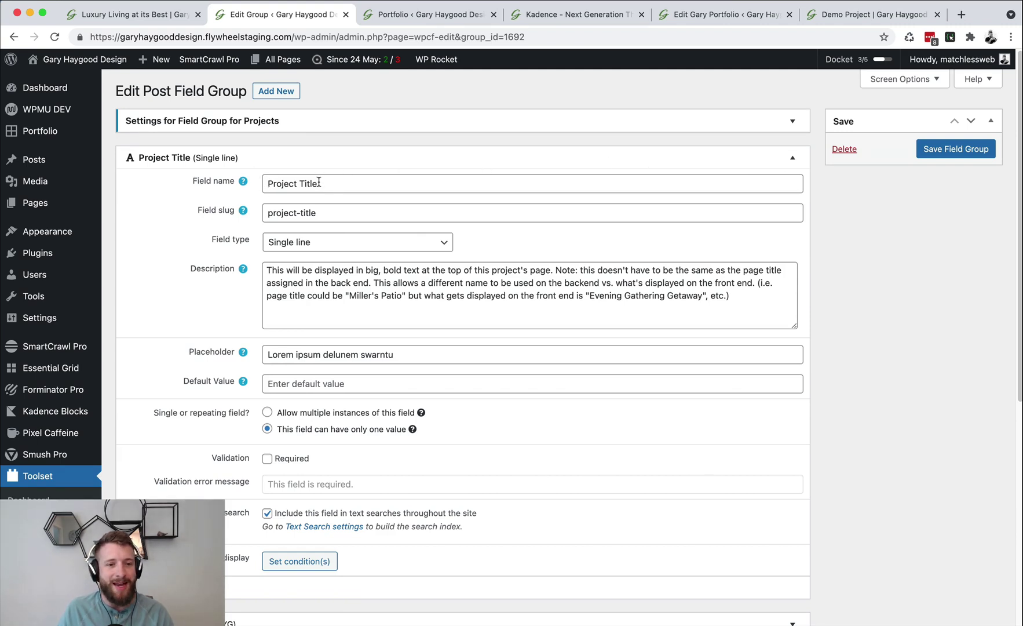
- Examine the Project Title field's slug, available field types and description text in Field Group for Projects
{"action": "scroll", "coordinate": [333, 258], "scroll_direction": "down", "scroll_amount": 3}
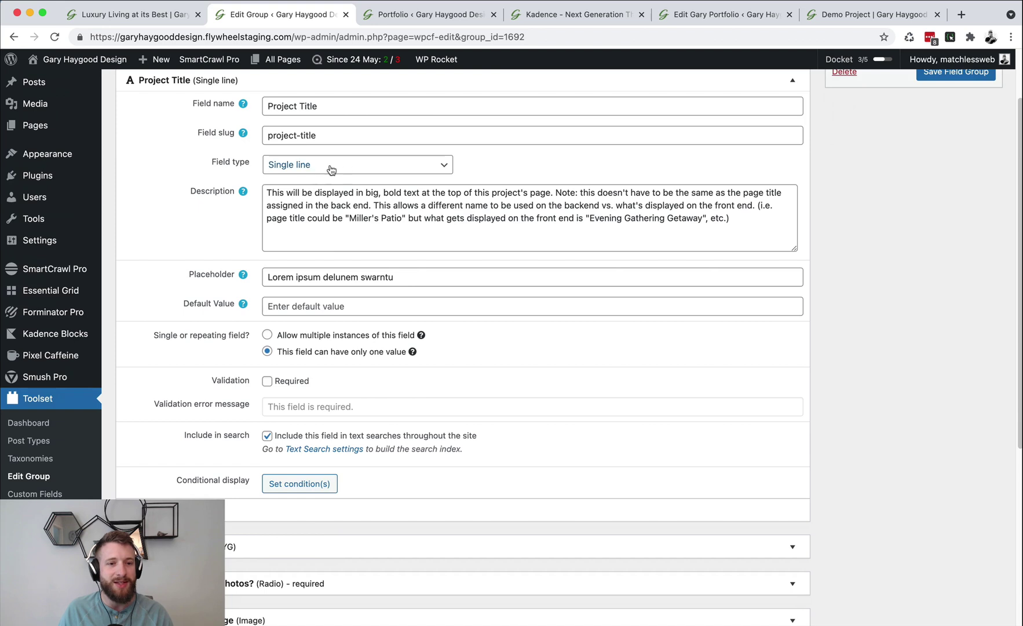
{"action": "left_click", "coordinate": [331, 168]}
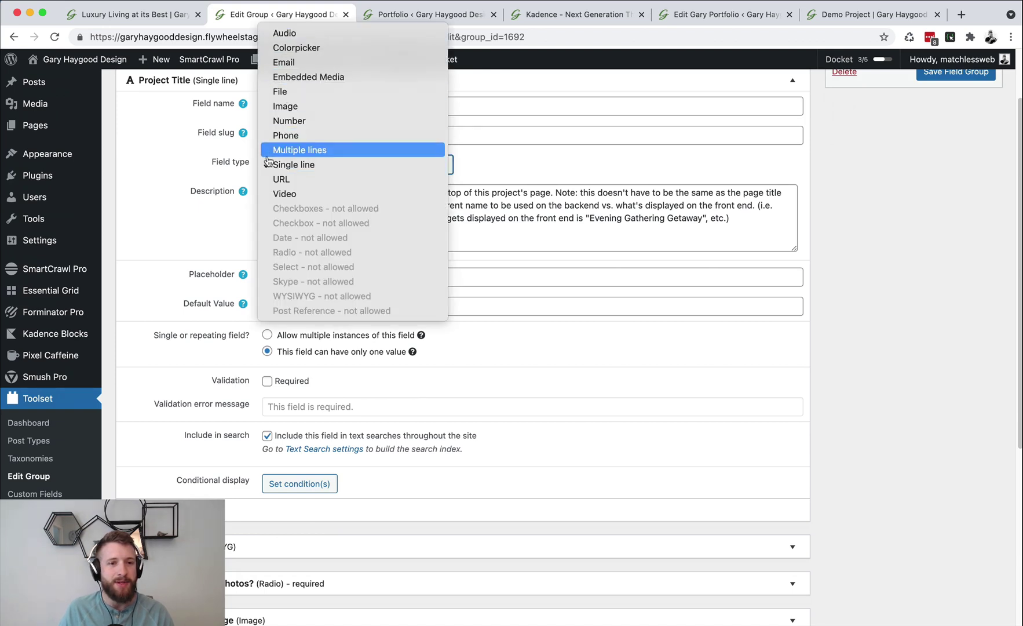
{"action": "left_click", "coordinate": [169, 210]}
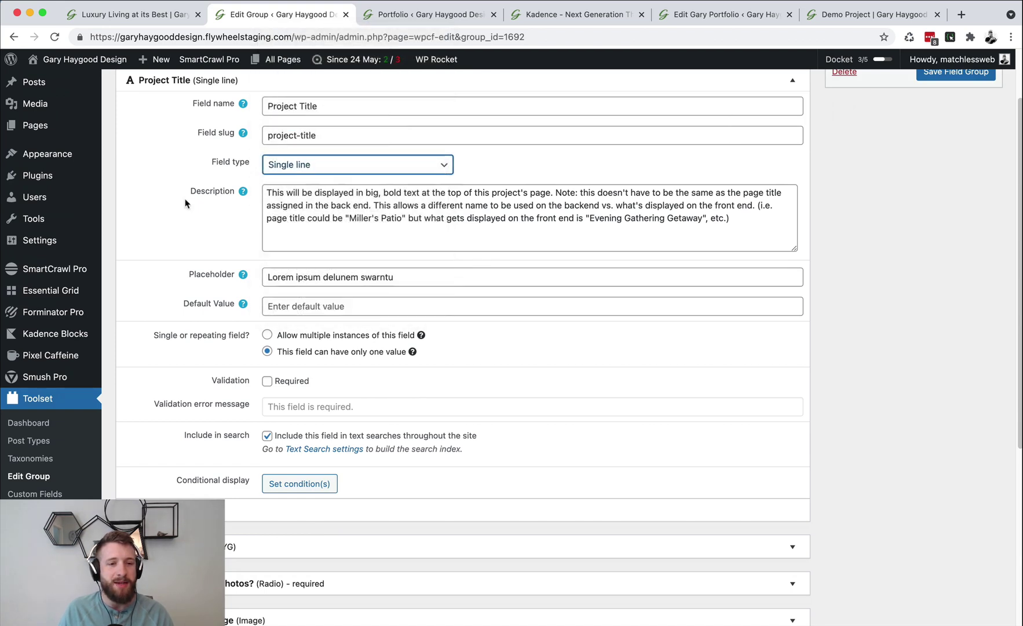
{"action": "left_click", "coordinate": [271, 194]}
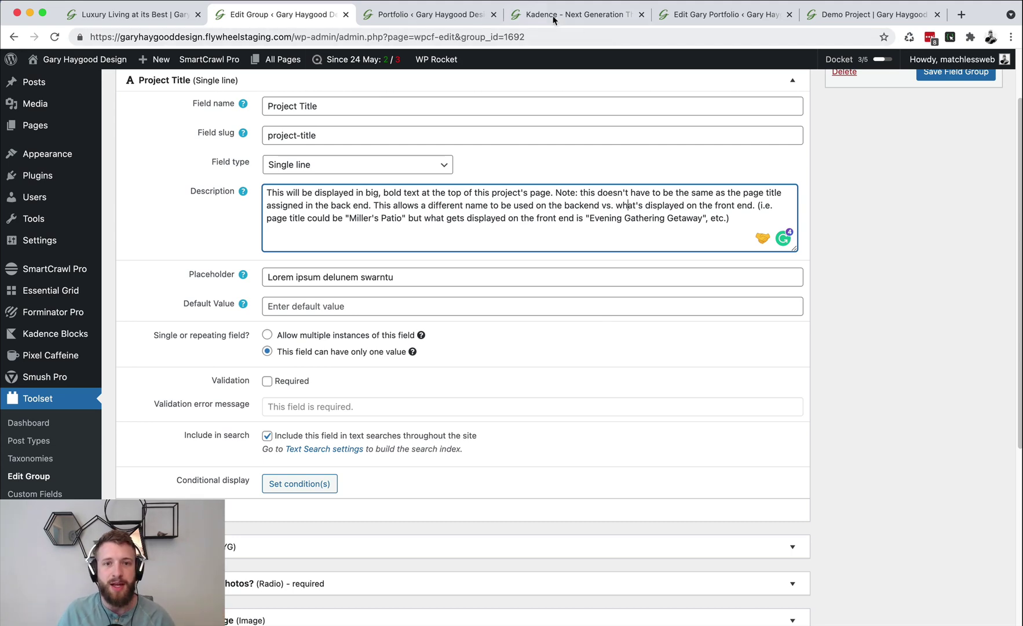
- Close the Kadence page and examine the Project Title field with its help text in the Demo Project editor
{"action": "left_click", "coordinate": [605, 18]}
{"action": "left_click", "coordinate": [708, 15]}
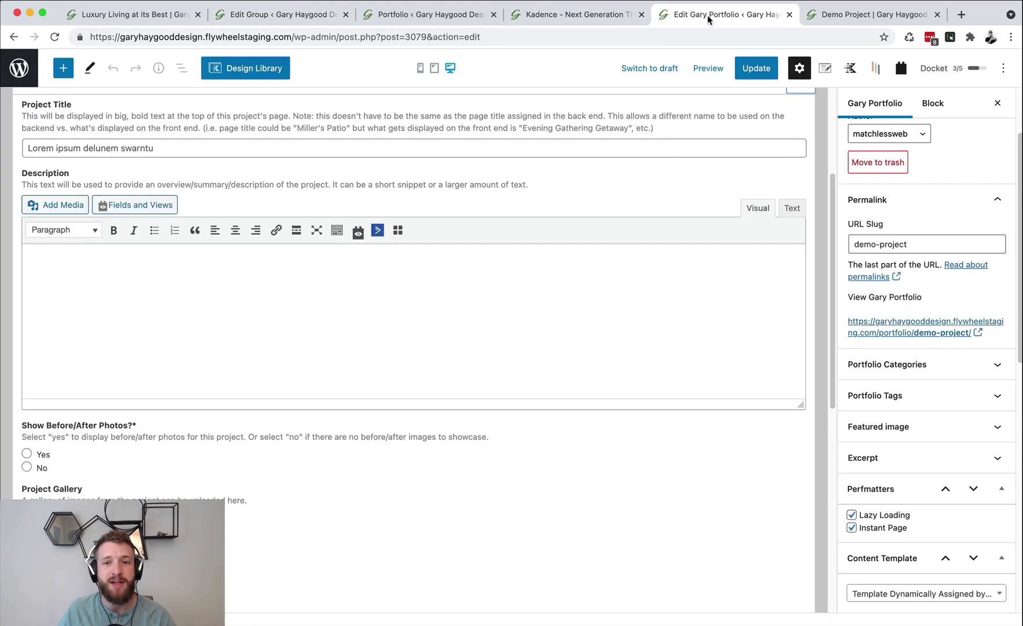
{"action": "left_click", "coordinate": [641, 14]}
{"action": "scroll", "coordinate": [456, 177], "scroll_direction": "up", "scroll_amount": 5}
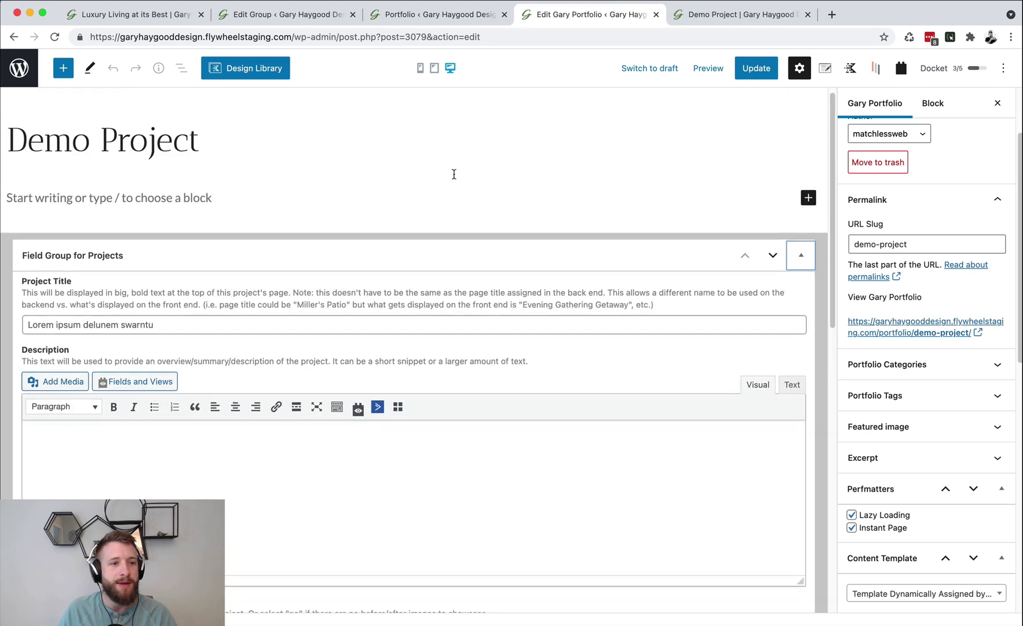
{"action": "scroll", "coordinate": [409, 208], "scroll_direction": "down", "scroll_amount": 2}
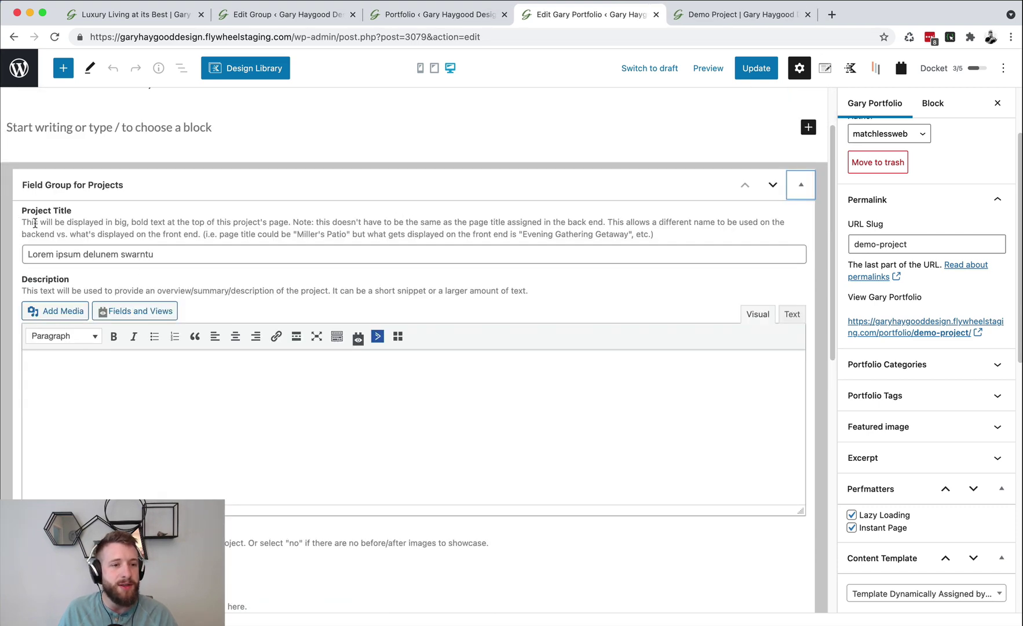
{"action": "left_click_drag", "start_coordinate": [35, 222], "coordinate": [664, 241]}
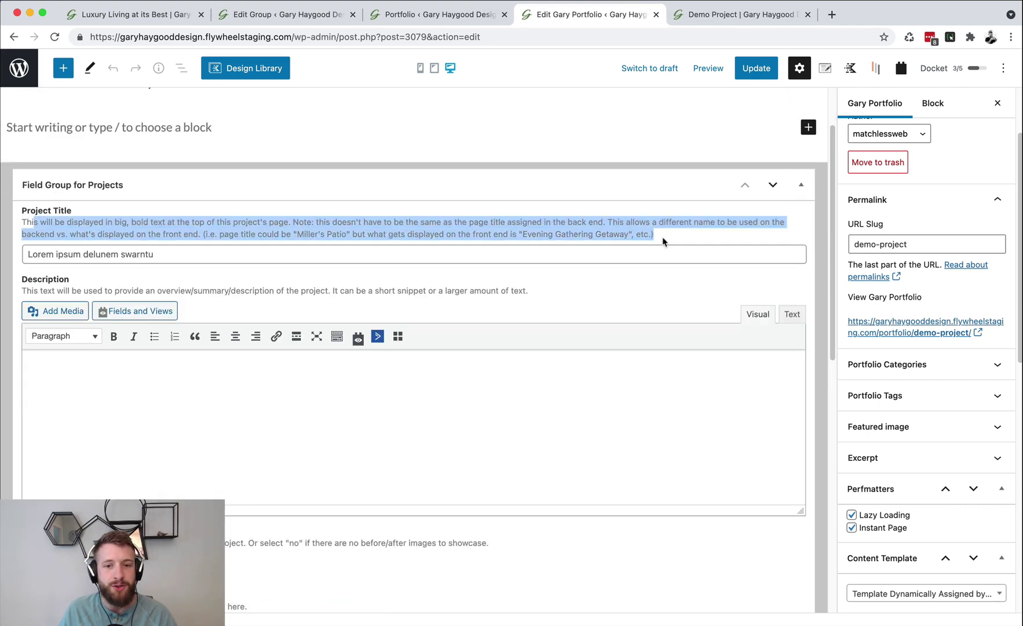
{"action": "left_click", "coordinate": [531, 247]}
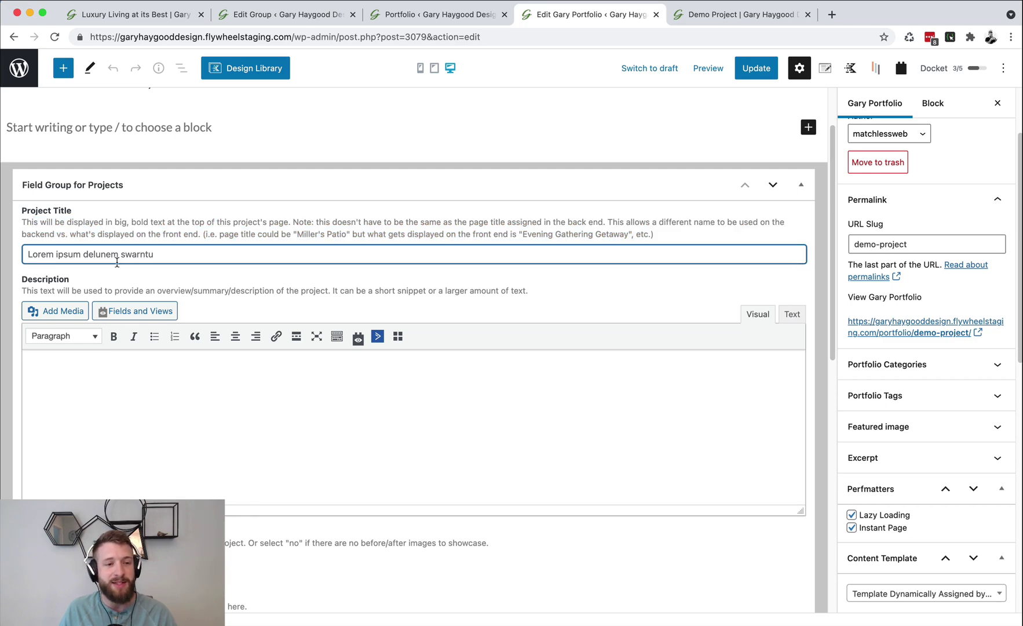
- Return to Field Group for Projects and collapse the Project Title field's settings
{"action": "left_click", "coordinate": [325, 17]}
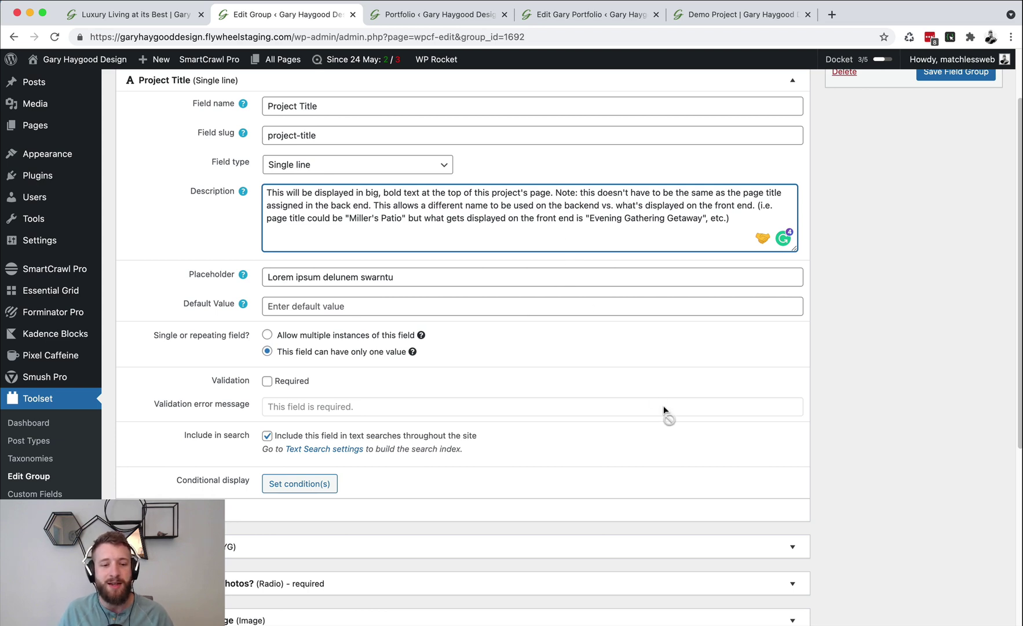
{"action": "scroll", "coordinate": [643, 377], "scroll_direction": "up", "scroll_amount": 2}
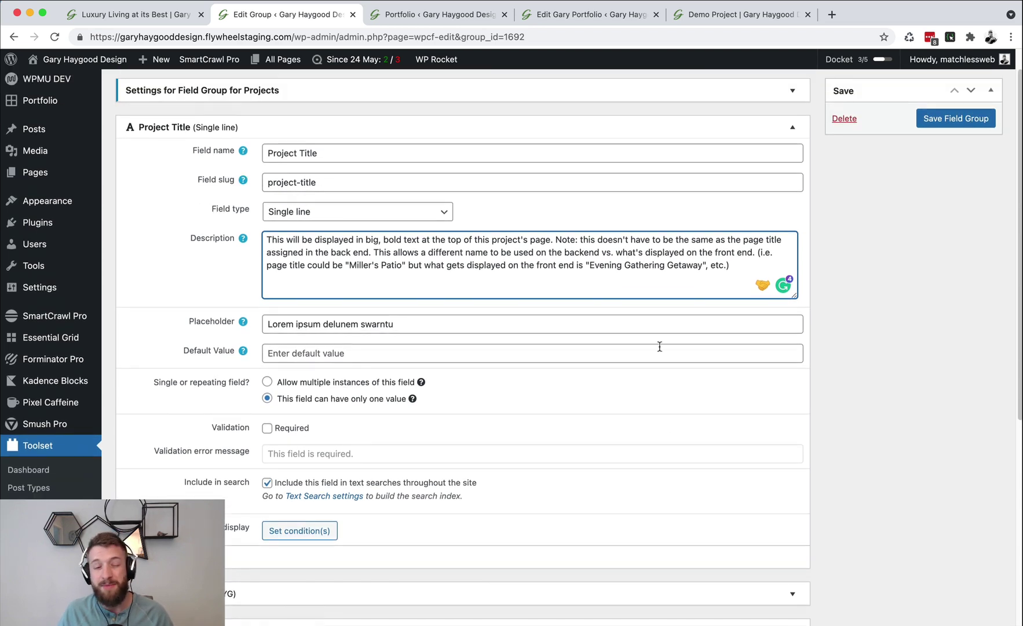
{"action": "left_click", "coordinate": [794, 131]}
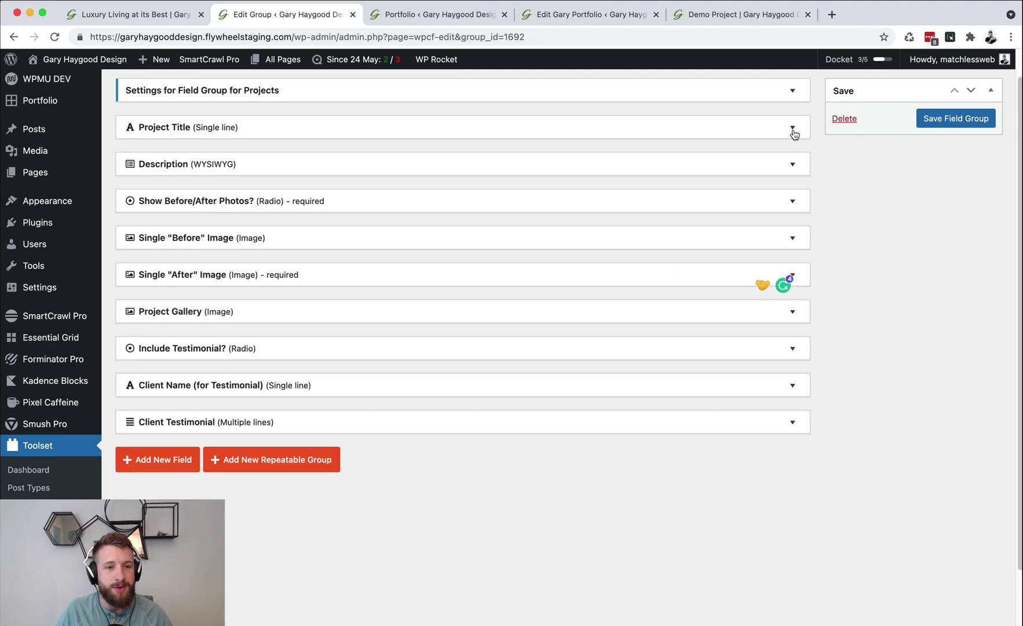
- Examine the Single "Before" Image field's type options, single-value setting and conditional display, and collapse its settings
{"action": "left_click", "coordinate": [799, 248]}
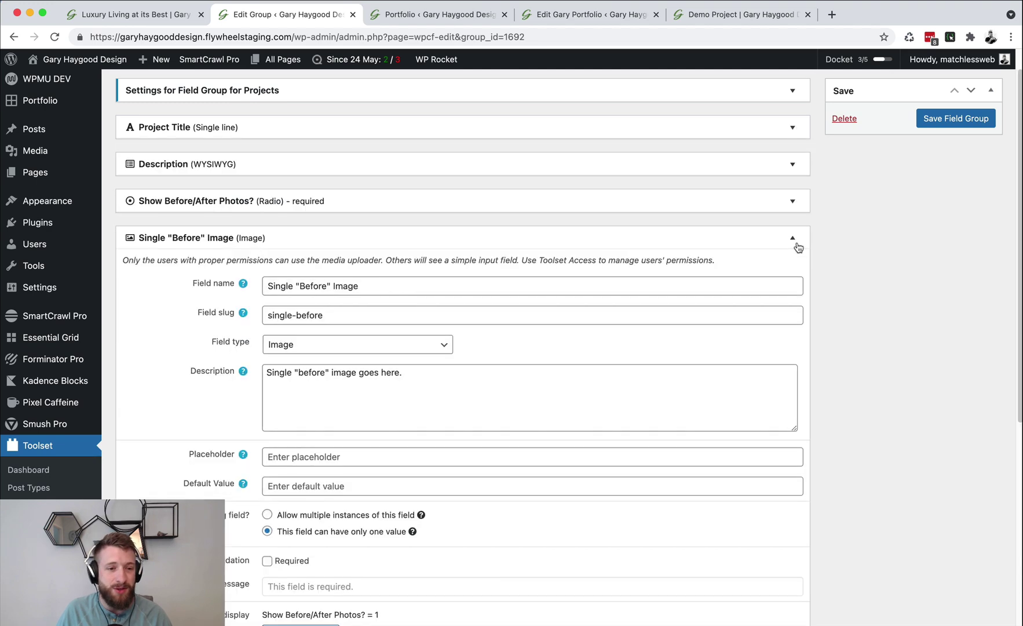
{"action": "scroll", "coordinate": [591, 290], "scroll_direction": "down", "scroll_amount": 3}
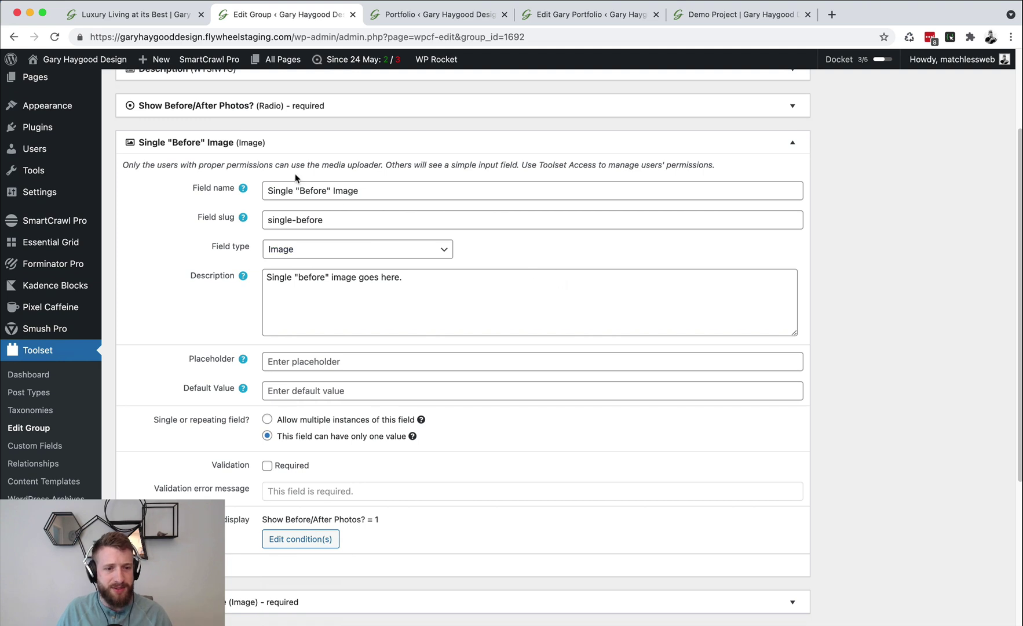
{"action": "left_click", "coordinate": [297, 255]}
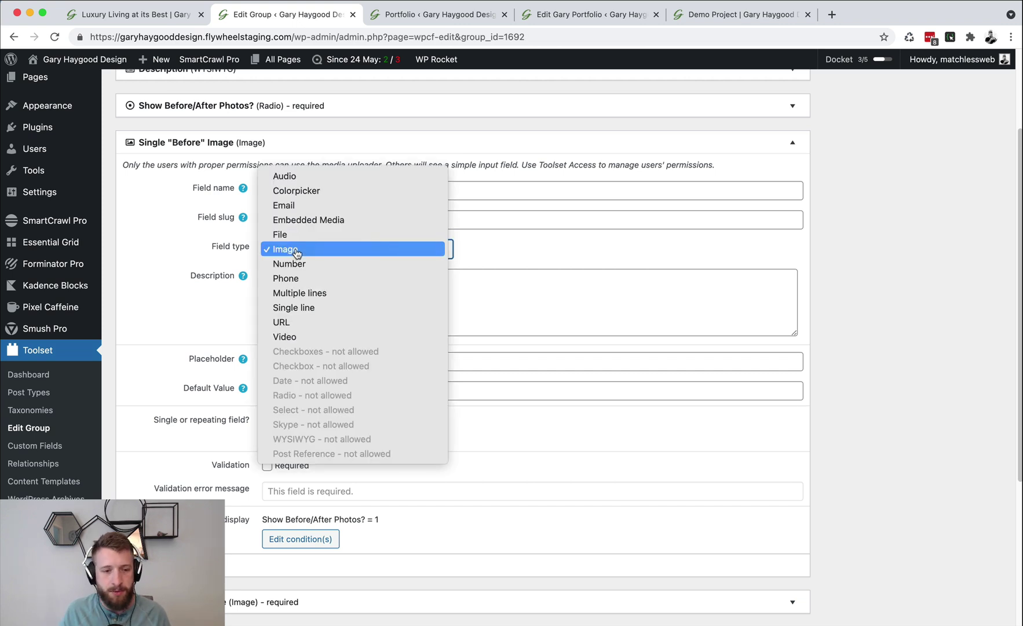
{"action": "left_click", "coordinate": [213, 291]}
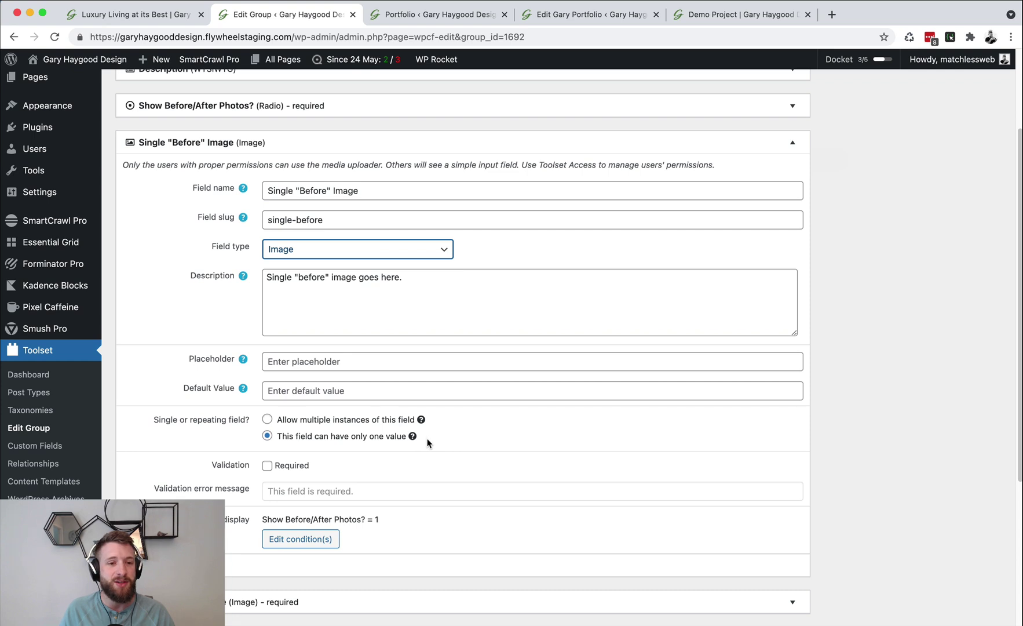
{"action": "left_click", "coordinate": [794, 144]}
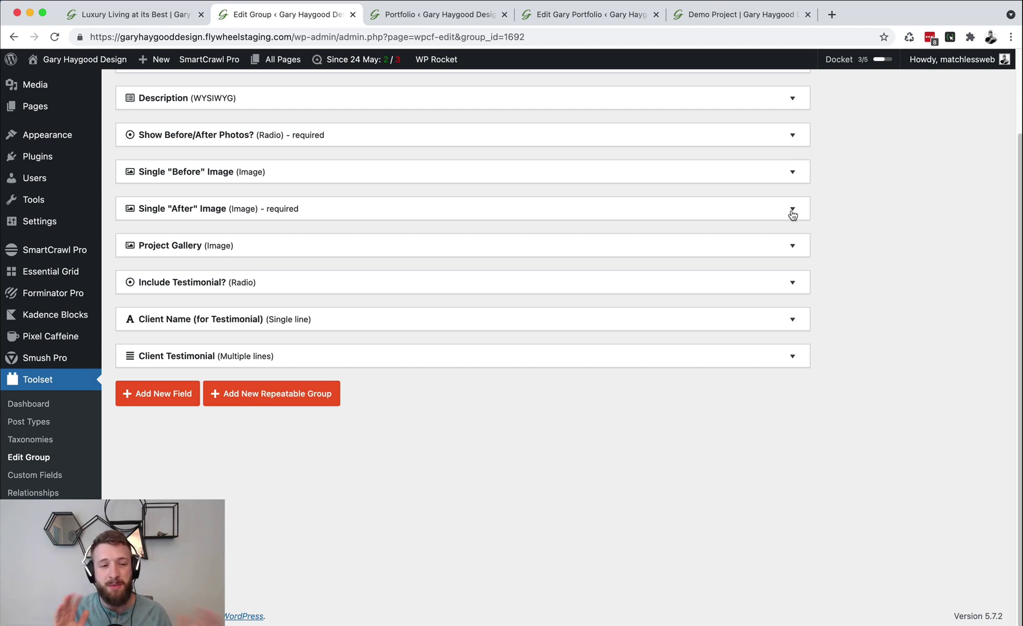
- Examine the Project Gallery field's settings, collapse them, and expand the Show Before/After Photos? field
{"action": "left_click", "coordinate": [792, 245]}
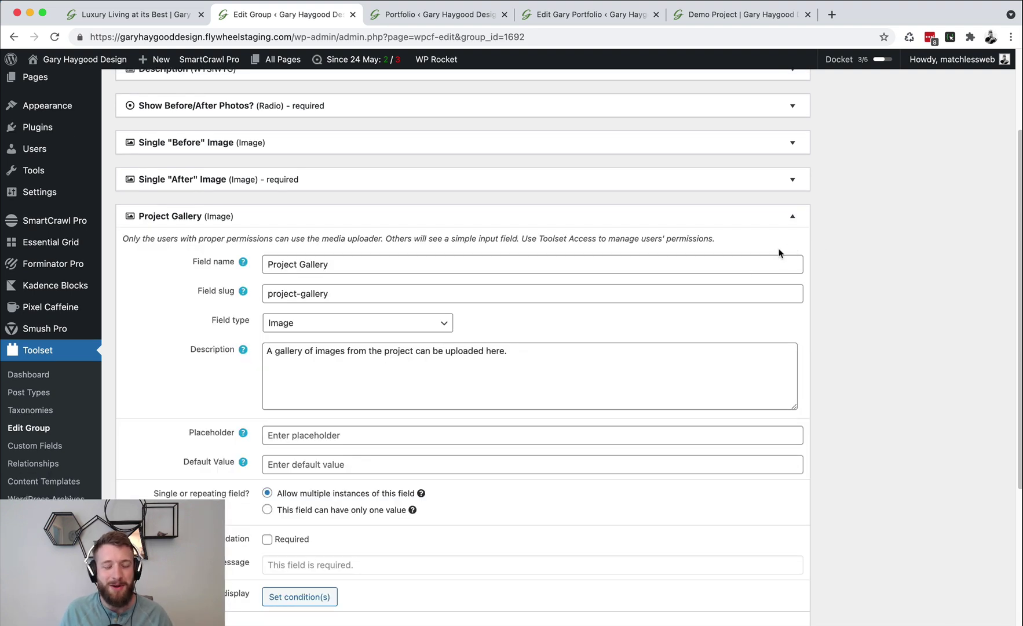
{"action": "scroll", "coordinate": [770, 255], "scroll_direction": "down", "scroll_amount": 4}
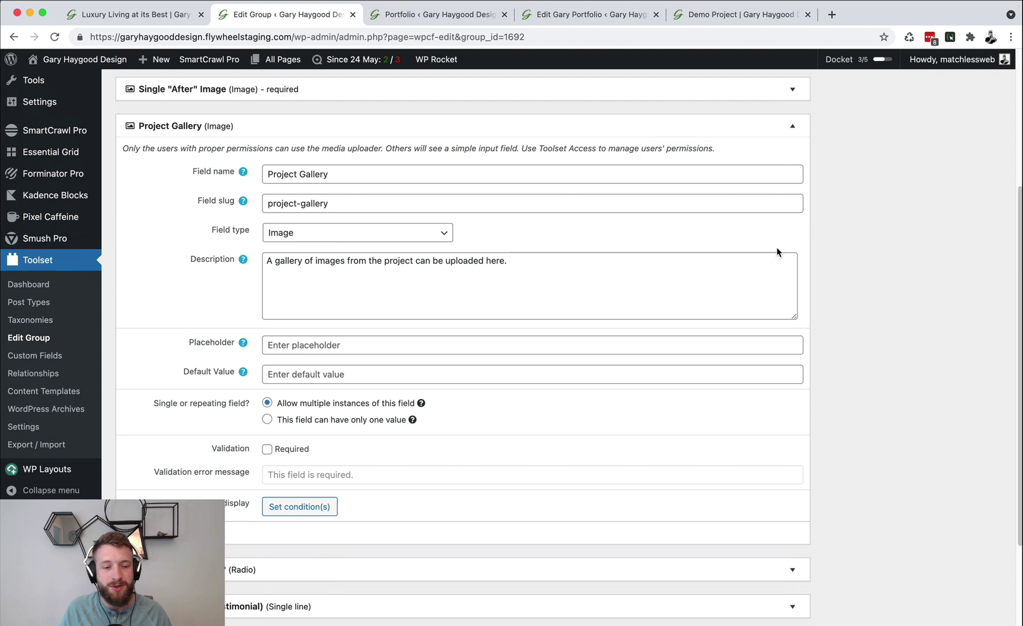
{"action": "left_click", "coordinate": [791, 131]}
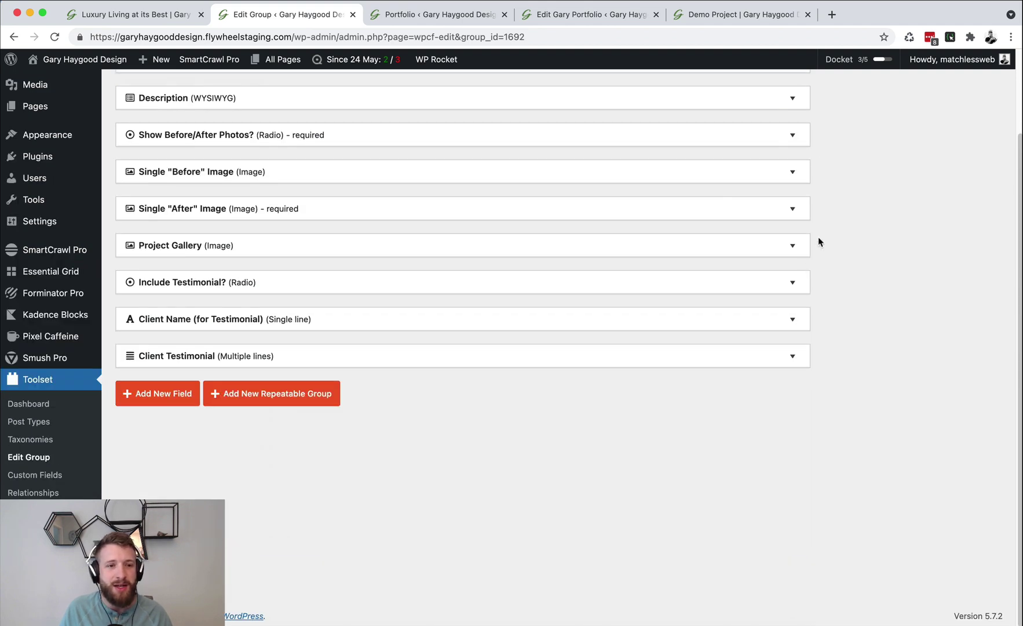
{"action": "left_click", "coordinate": [792, 136]}
{"action": "scroll", "coordinate": [724, 198], "scroll_direction": "up", "scroll_amount": 5}
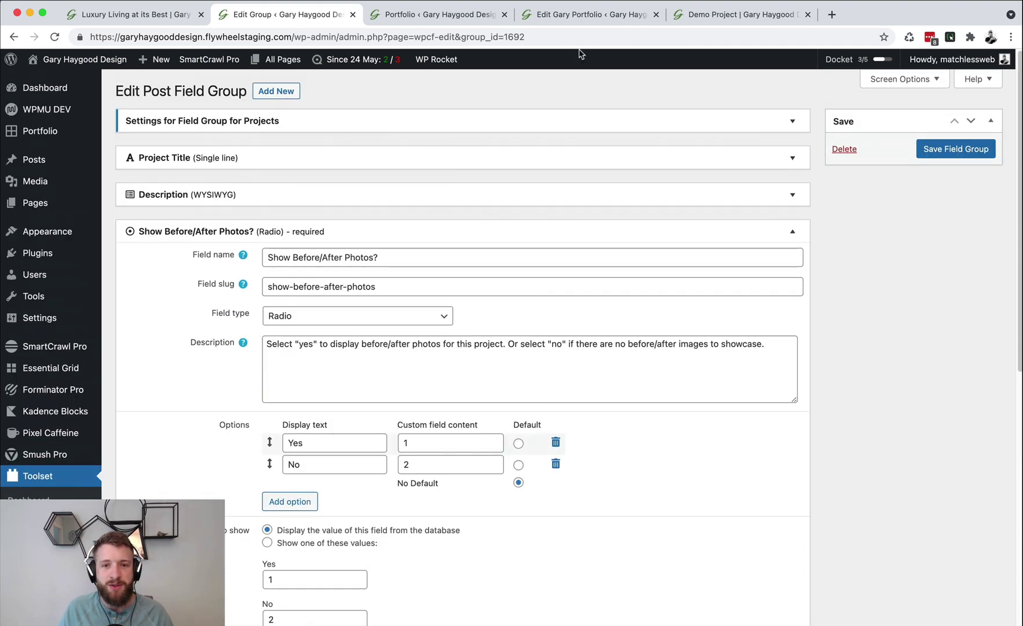
- Test both Show Before/After Photos? options in the Demo Project editor, leaving No selected
{"action": "left_click", "coordinate": [581, 16]}
{"action": "scroll", "coordinate": [349, 313], "scroll_direction": "down", "scroll_amount": 3}
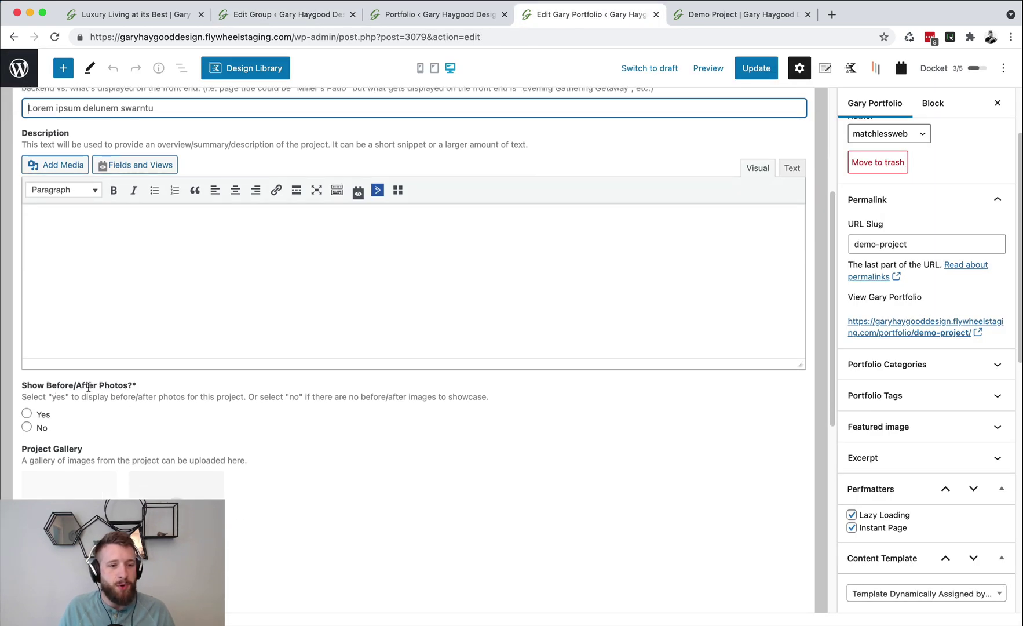
{"action": "scroll", "coordinate": [84, 443], "scroll_direction": "down", "scroll_amount": 1}
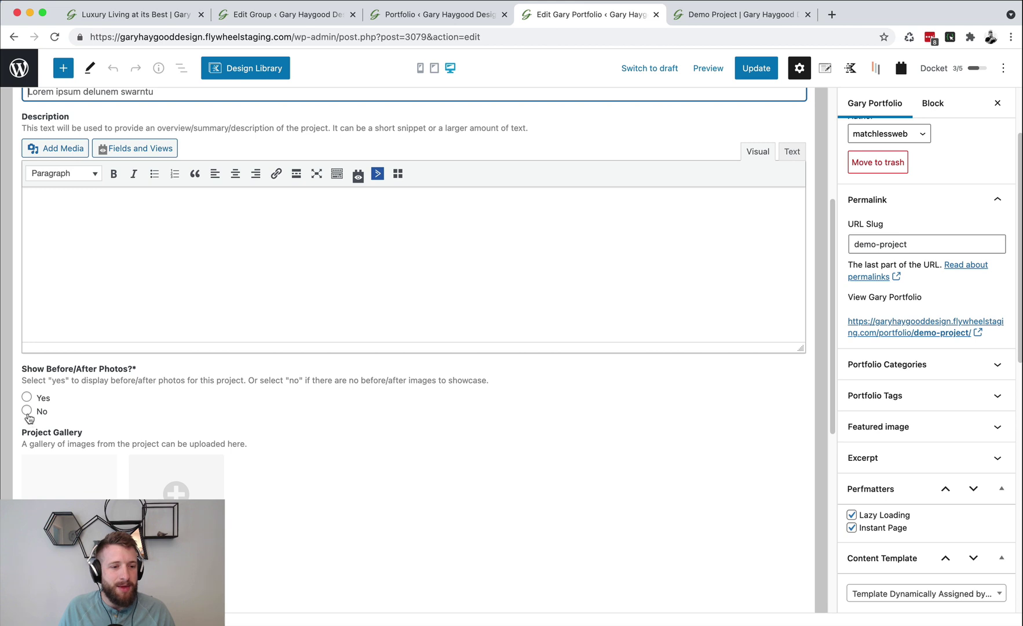
{"action": "left_click", "coordinate": [27, 411]}
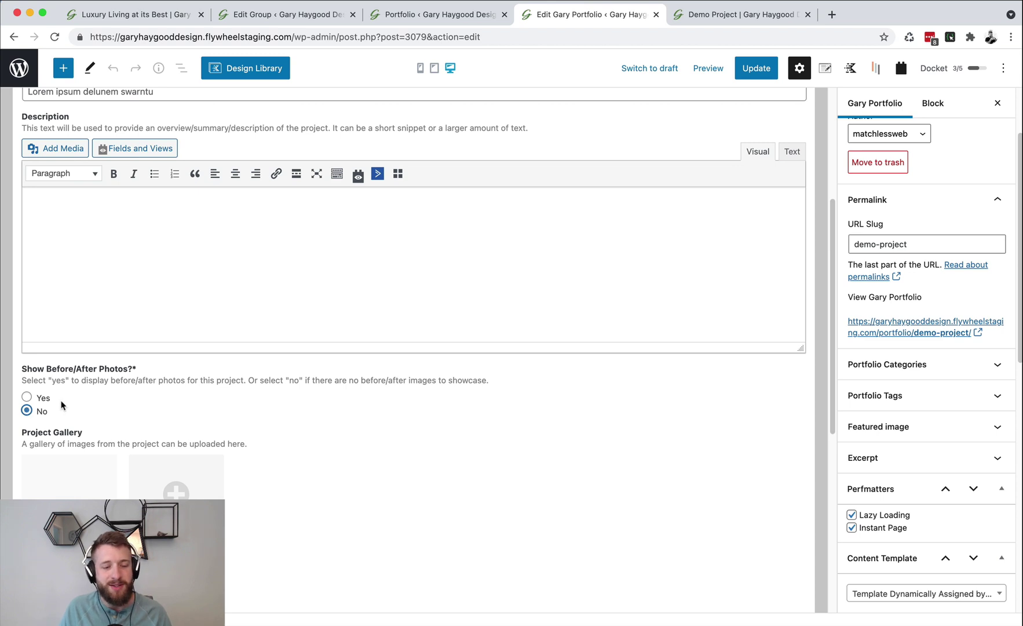
{"action": "left_click", "coordinate": [26, 397]}
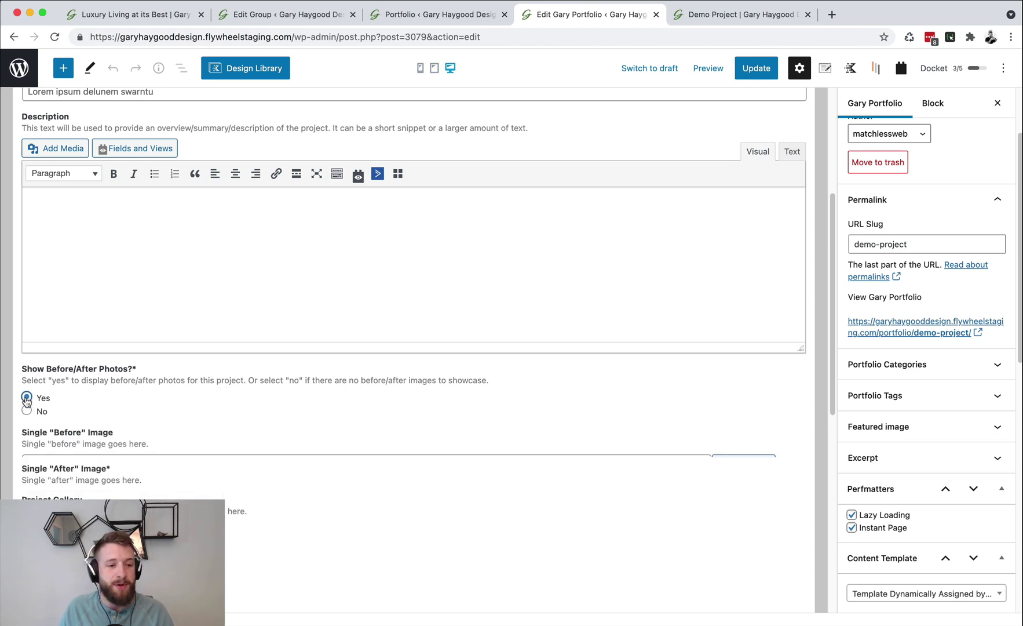
{"action": "scroll", "coordinate": [32, 401], "scroll_direction": "down", "scroll_amount": 2}
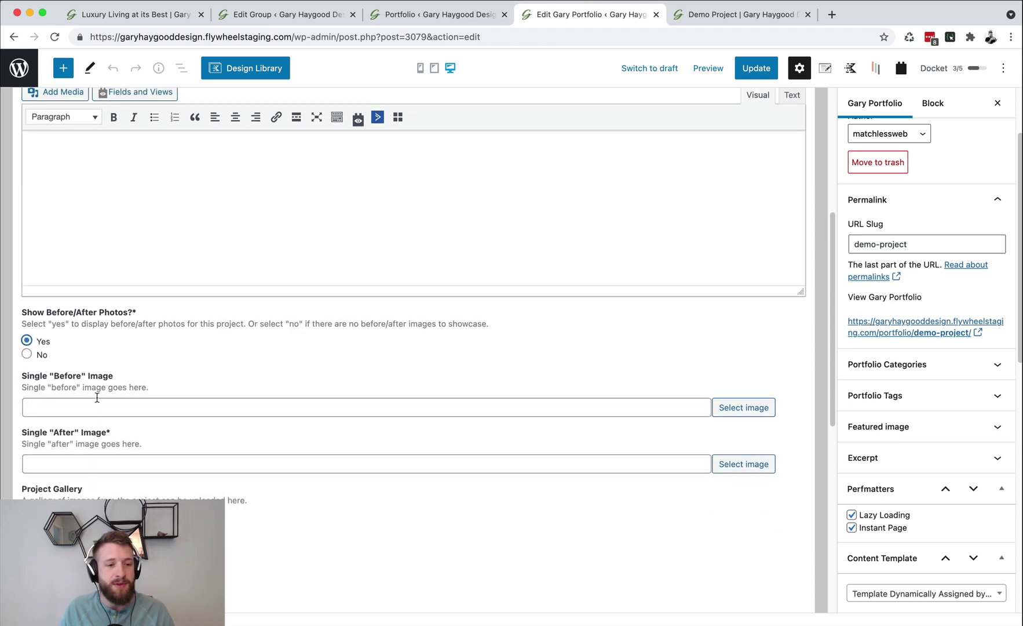
{"action": "scroll", "coordinate": [87, 436], "scroll_direction": "down", "scroll_amount": 1}
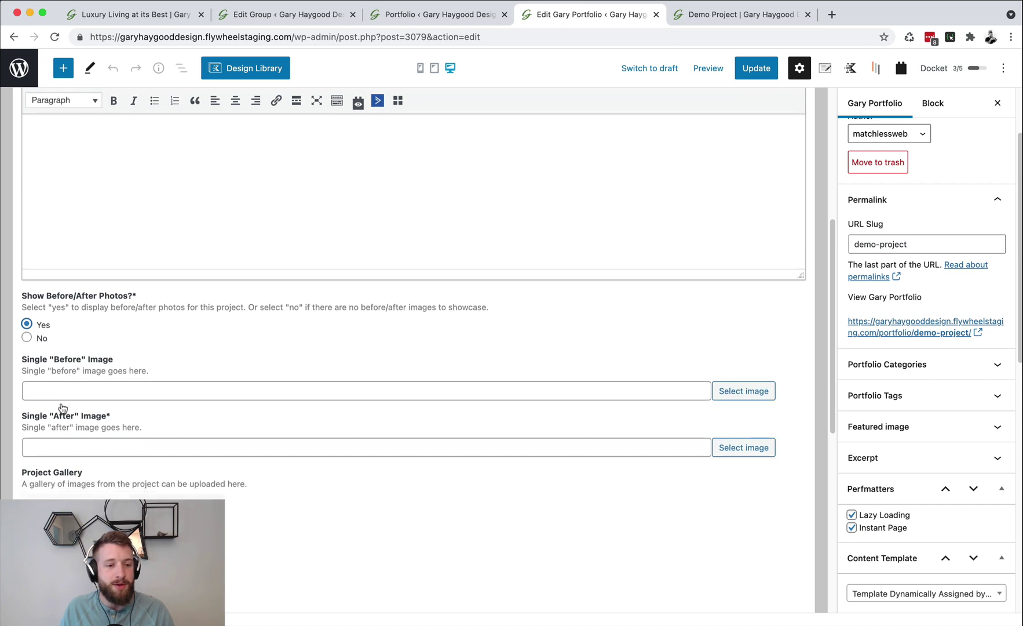
{"action": "left_click", "coordinate": [27, 338]}
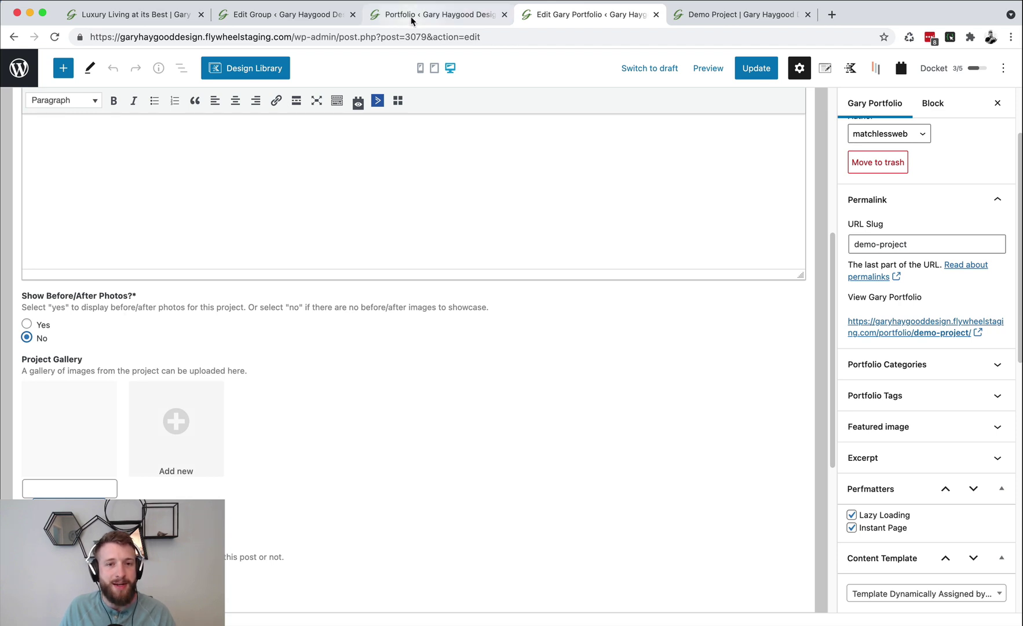
- Open the site's front-end Portfolio page and filter the projects by Commercial
{"action": "left_click", "coordinate": [183, 19]}
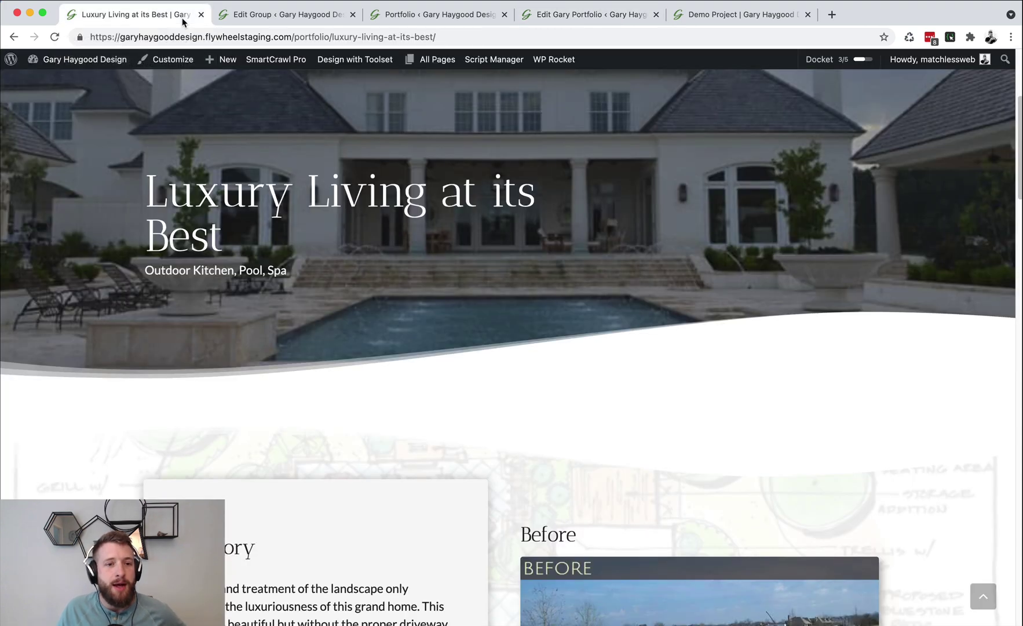
{"action": "scroll", "coordinate": [524, 325], "scroll_direction": "up", "scroll_amount": 5}
{"action": "left_click", "coordinate": [517, 129]}
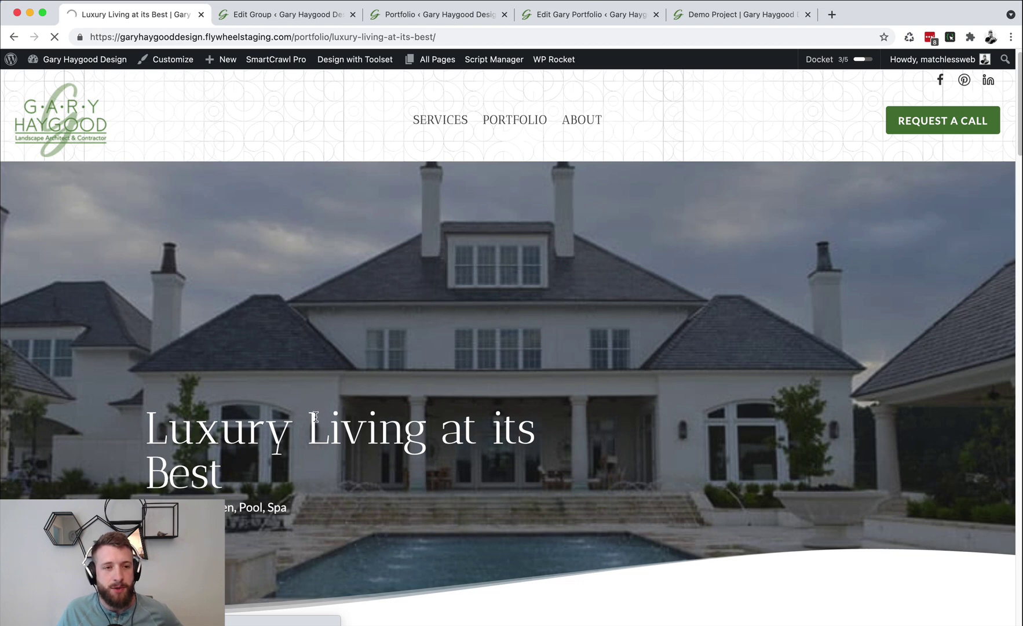
{"action": "scroll", "coordinate": [345, 467], "scroll_direction": "down", "scroll_amount": 3}
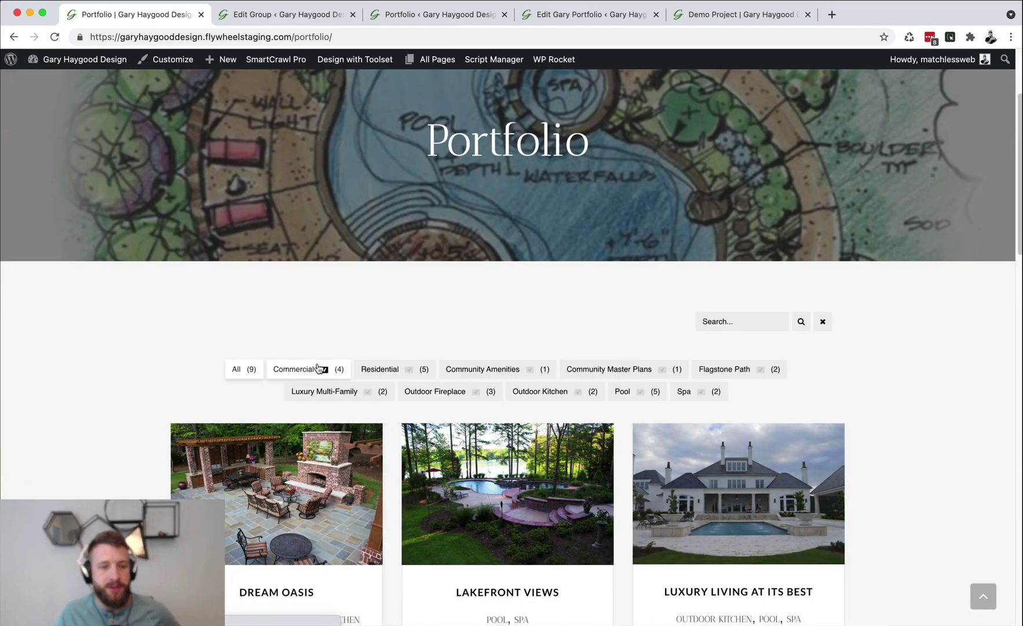
{"action": "left_click", "coordinate": [319, 368]}
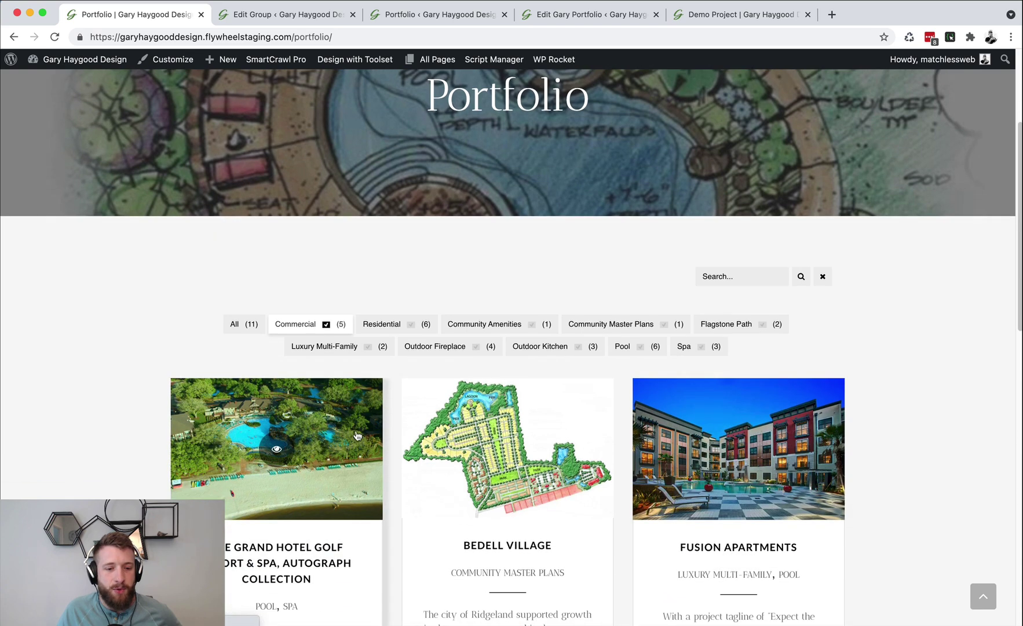
- Open The Grand Hotel Golf Resort & Spa project and examine its story section down to the project gallery
{"action": "scroll", "coordinate": [319, 489], "scroll_direction": "down", "scroll_amount": 2}
{"action": "left_click", "coordinate": [301, 507]}
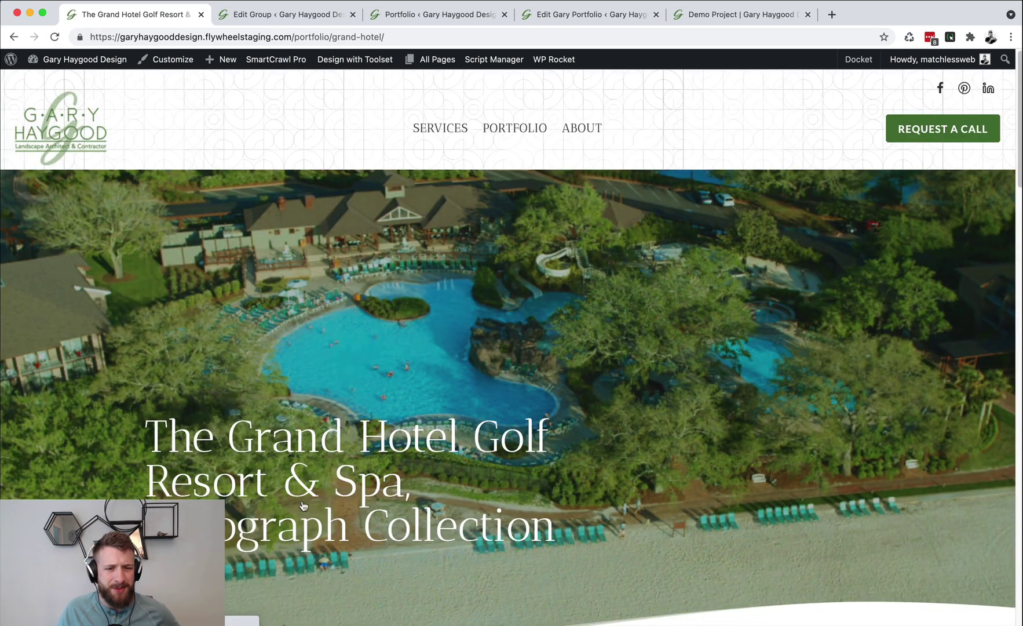
{"action": "scroll", "coordinate": [297, 494], "scroll_direction": "down", "scroll_amount": 6}
{"action": "scroll", "coordinate": [295, 493], "scroll_direction": "down", "scroll_amount": 8}
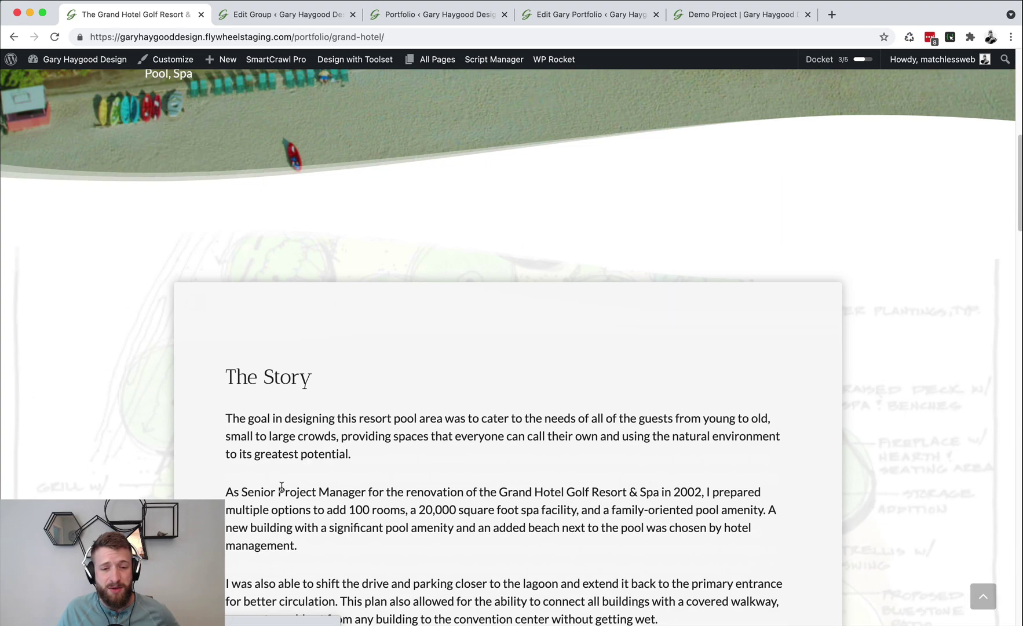
{"action": "scroll", "coordinate": [317, 395], "scroll_direction": "down", "scroll_amount": 5}
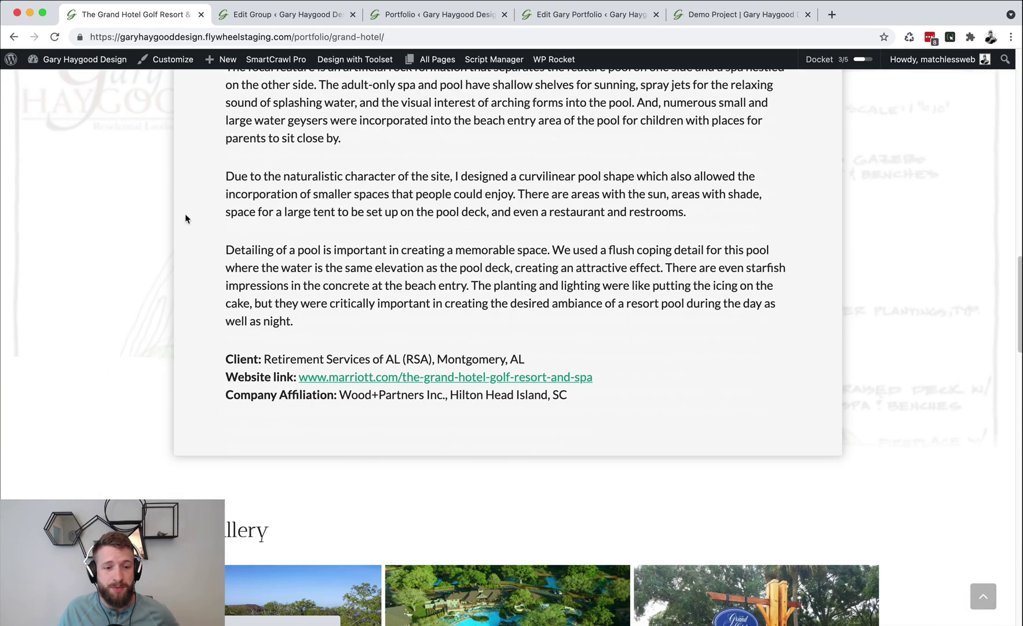
- Examine the Yes and No option values of the Show Before/After Photos? field in the Projects field group, and collapse the field
{"action": "scroll", "coordinate": [463, 234], "scroll_direction": "down", "scroll_amount": 4}
{"action": "scroll", "coordinate": [455, 229], "scroll_direction": "up", "scroll_amount": 12}
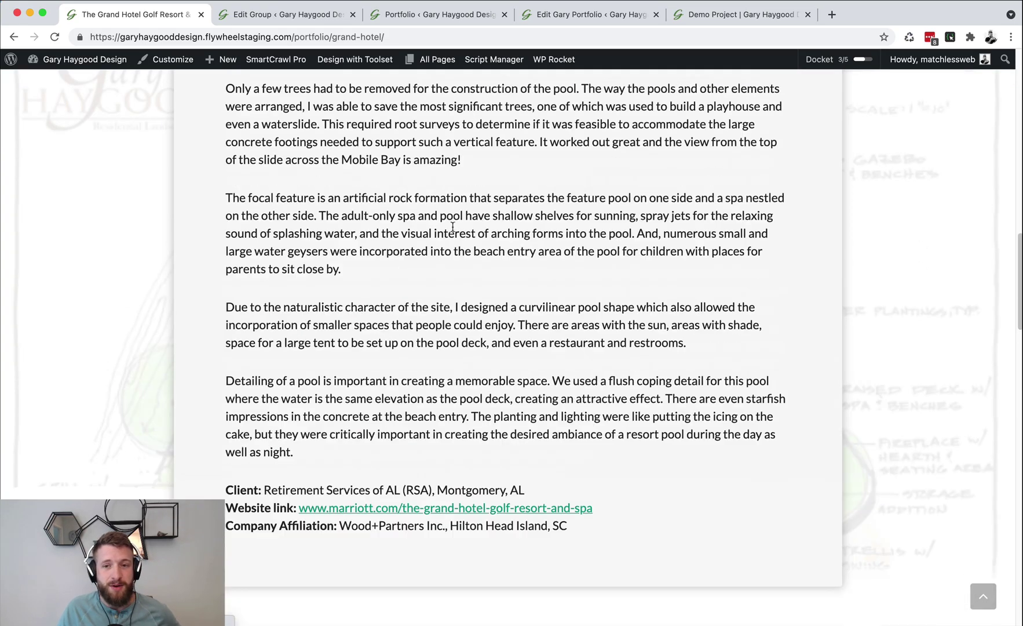
{"action": "left_click", "coordinate": [286, 14]}
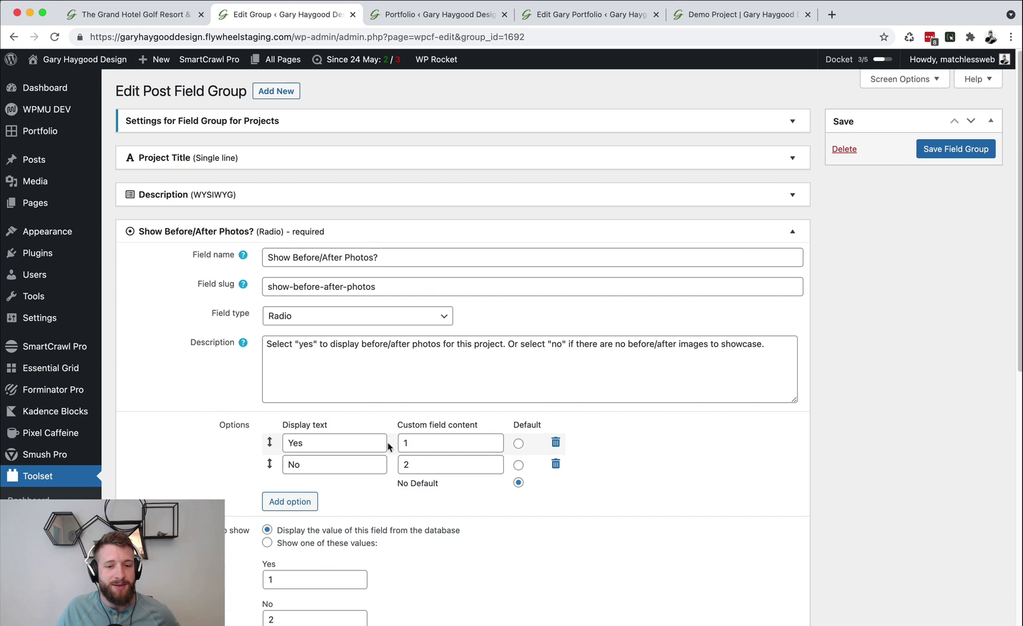
{"action": "left_click_drag", "start_coordinate": [405, 443], "coordinate": [411, 442]}
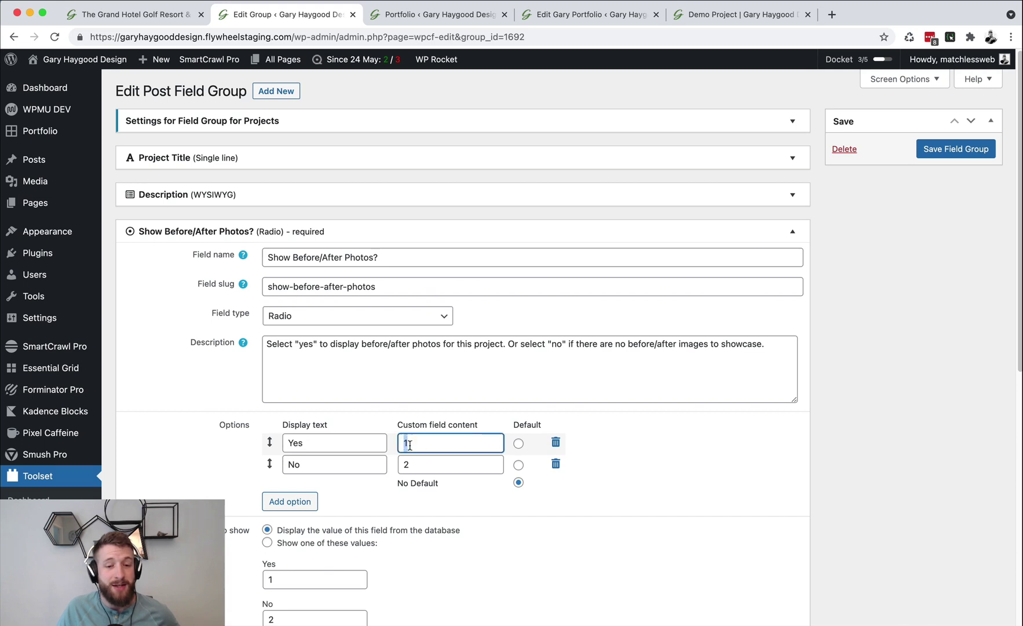
{"action": "left_click_drag", "start_coordinate": [307, 458], "coordinate": [292, 459]}
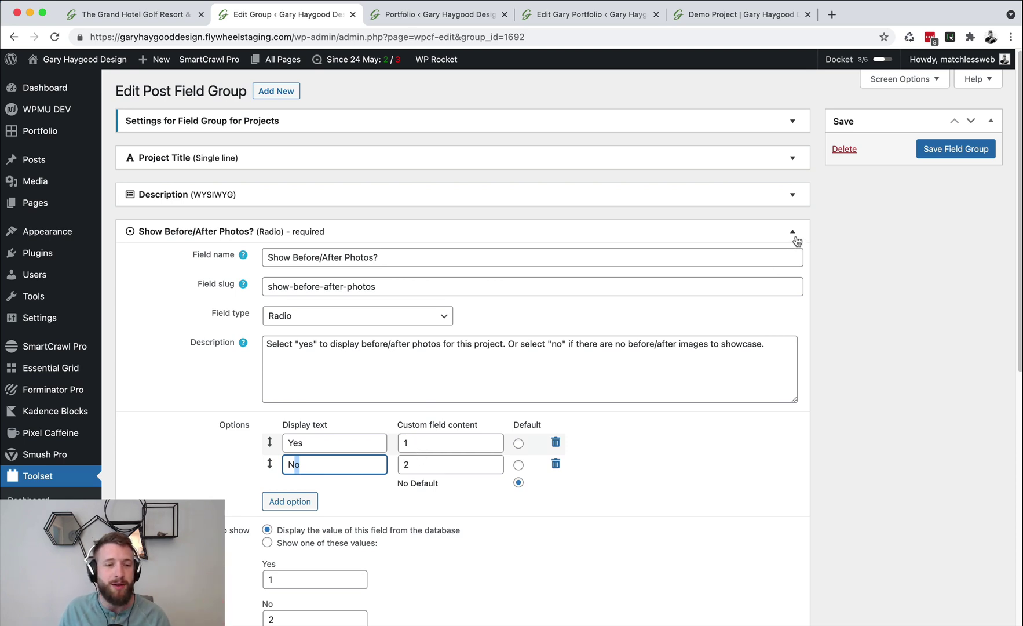
{"action": "left_click", "coordinate": [796, 240]}
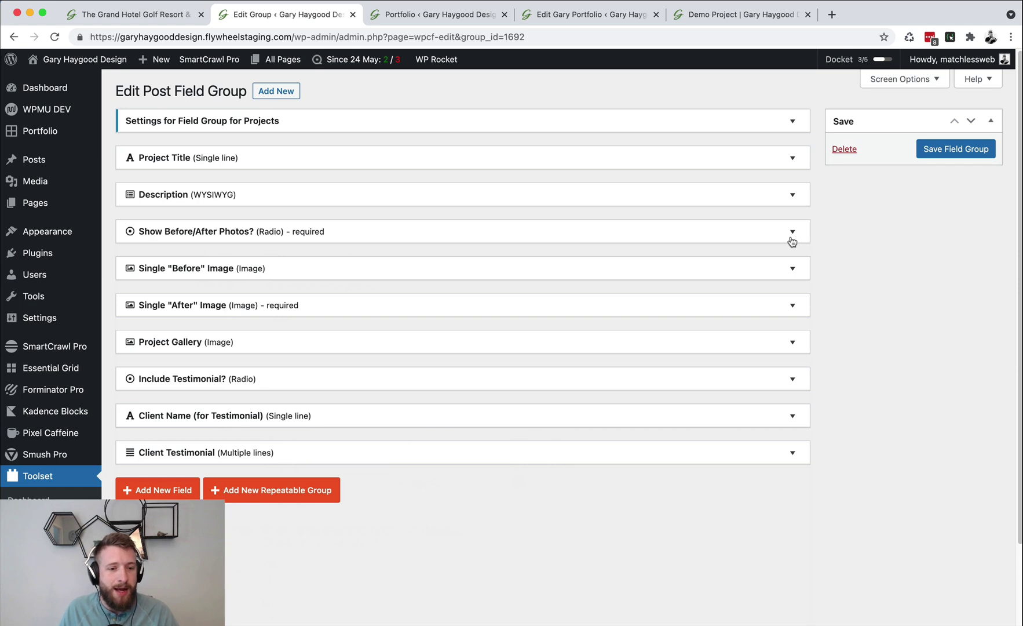
- Expand the Include Testimonial? field, examine its description and options, and collapse it again
{"action": "left_click", "coordinate": [790, 386]}
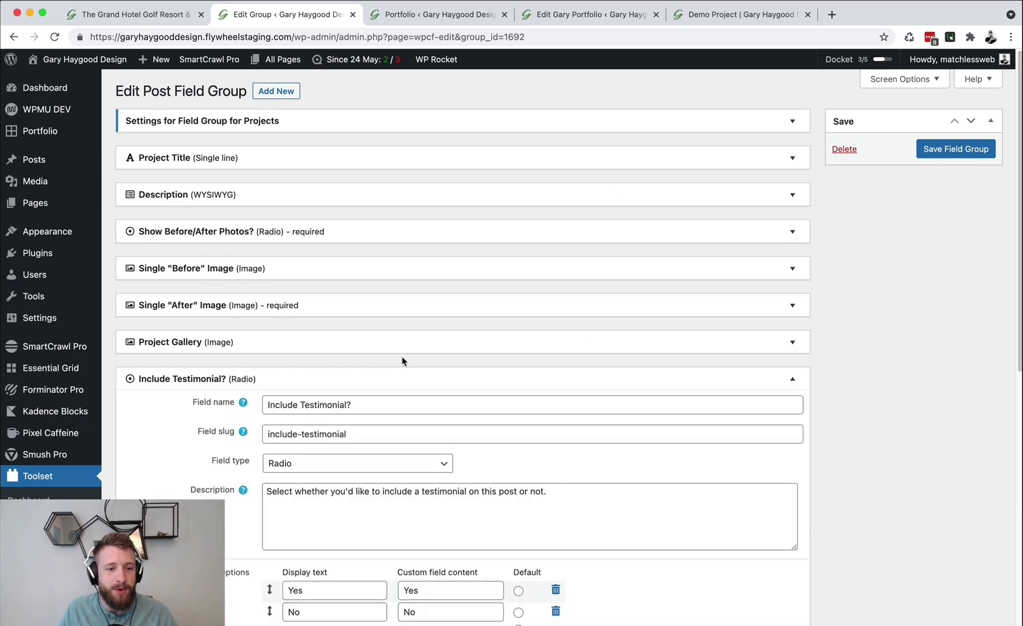
{"action": "scroll", "coordinate": [404, 361], "scroll_direction": "down", "scroll_amount": 5}
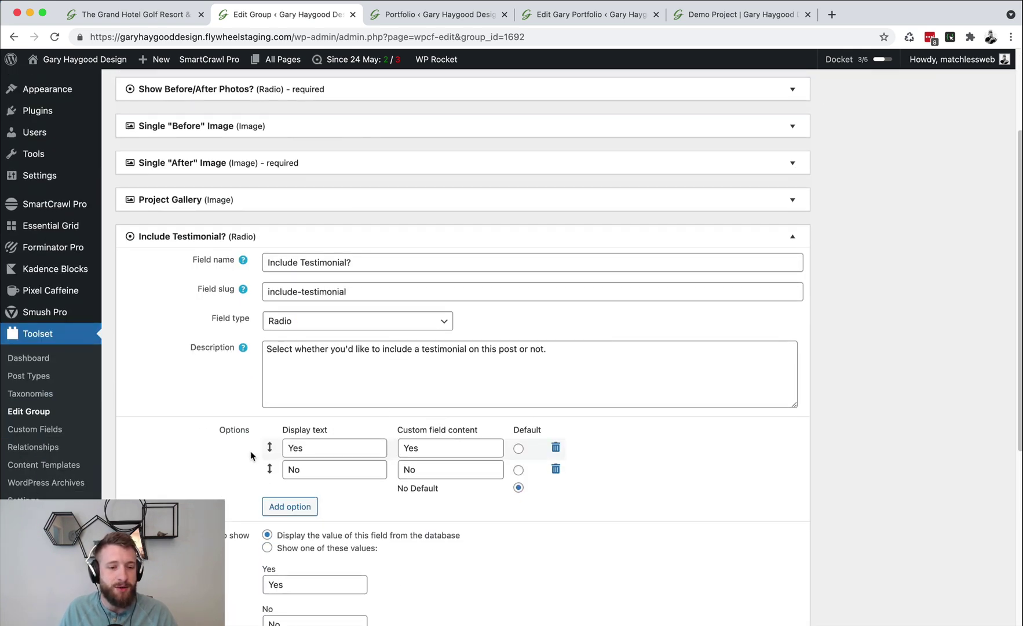
{"action": "scroll", "coordinate": [348, 452], "scroll_direction": "down", "scroll_amount": 1}
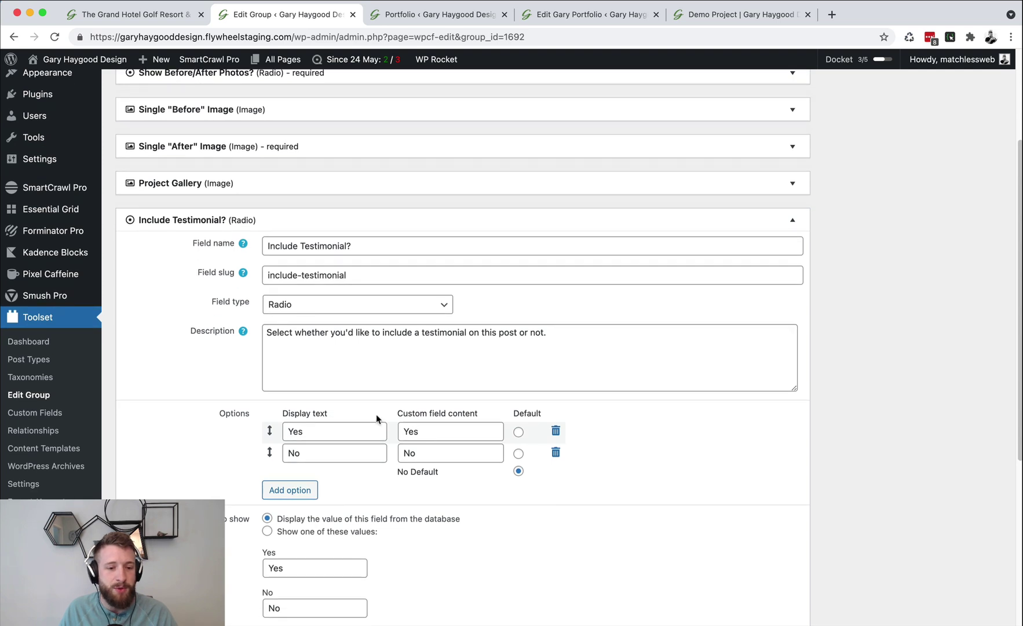
{"action": "scroll", "coordinate": [380, 420], "scroll_direction": "up", "scroll_amount": 5}
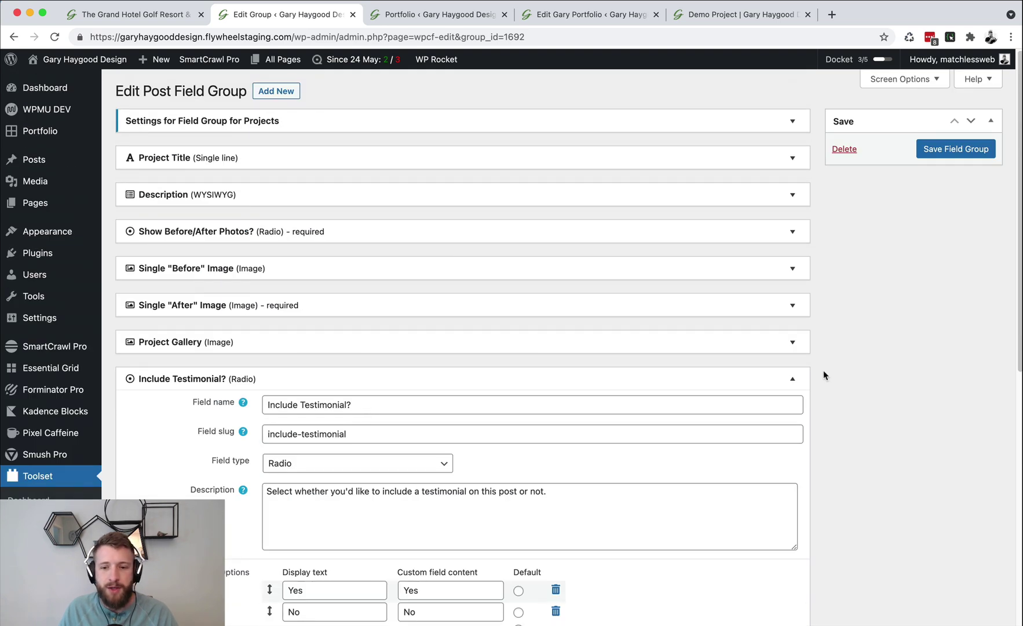
{"action": "left_click", "coordinate": [789, 381]}
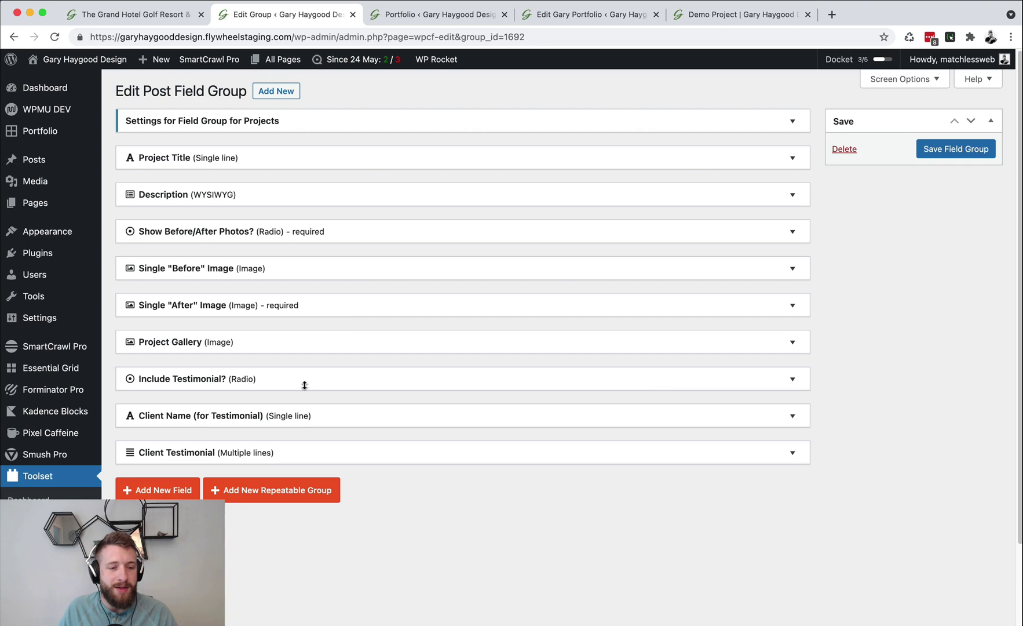
- Close the field group editor and check the open tasks in the Toolset + Kadence checklist
{"action": "left_click", "coordinate": [352, 14]}
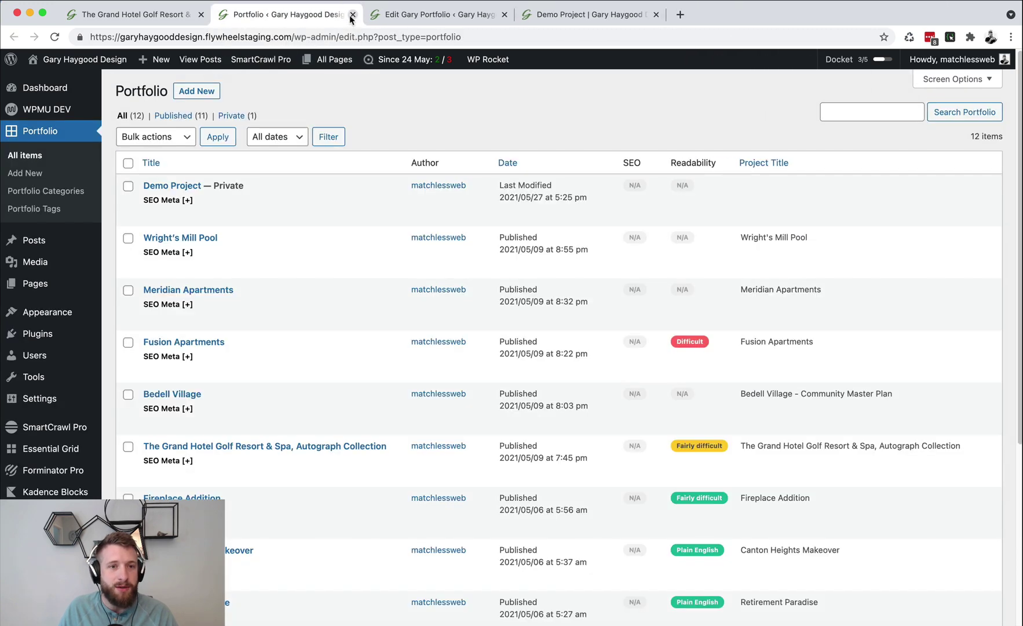
{"action": "key", "text": "shift+d"}
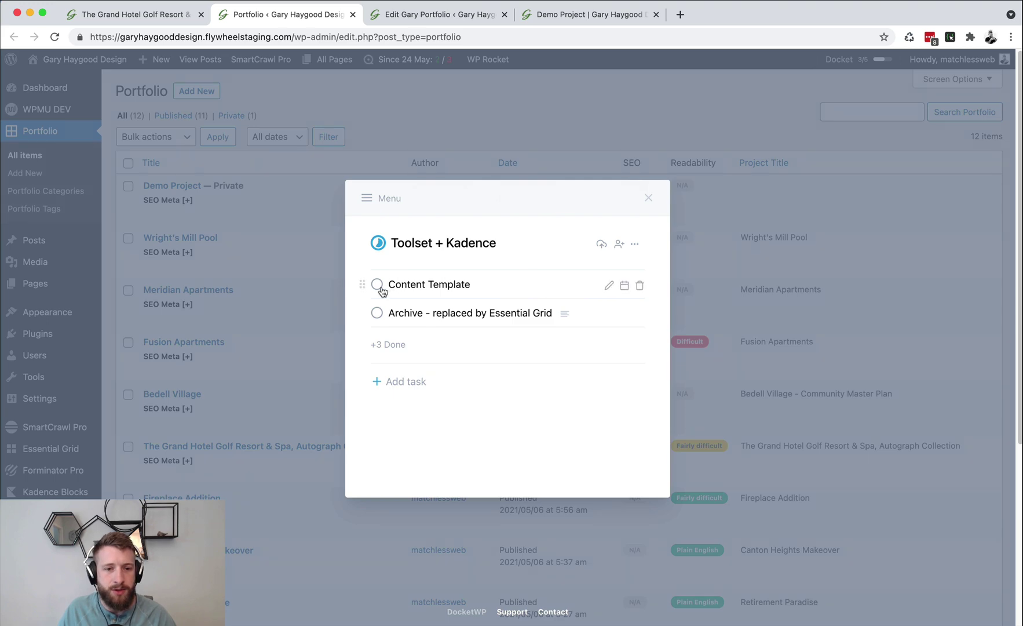
{"action": "left_click", "coordinate": [322, 288]}
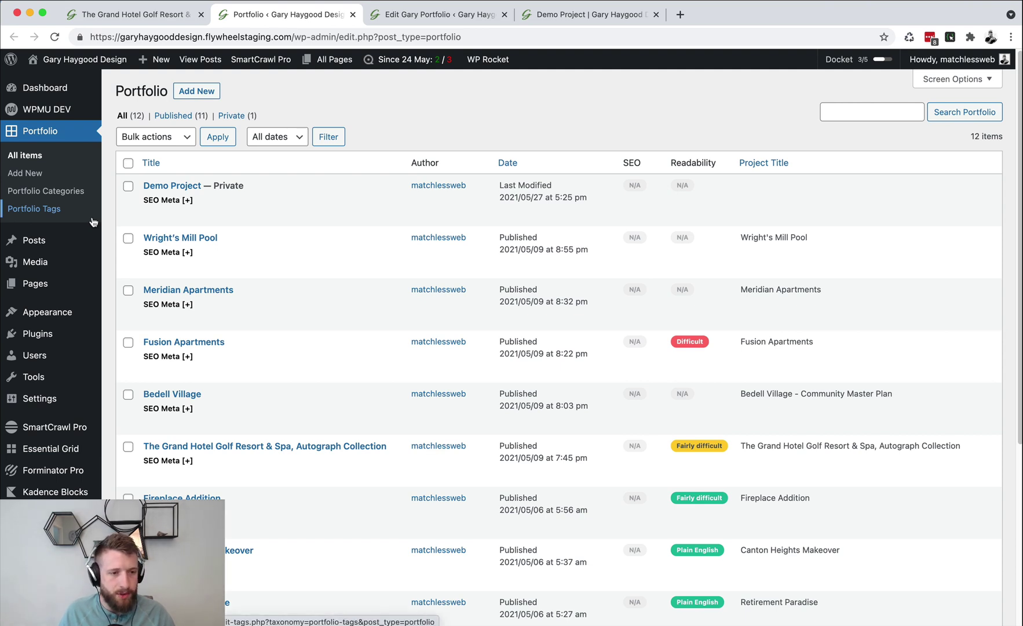
- Try to open Template for Portfolio Single from Toolset's content templates list
{"action": "scroll", "coordinate": [72, 384], "scroll_direction": "down", "scroll_amount": 2}
{"action": "mouse_move", "coordinate": [72, 384]}
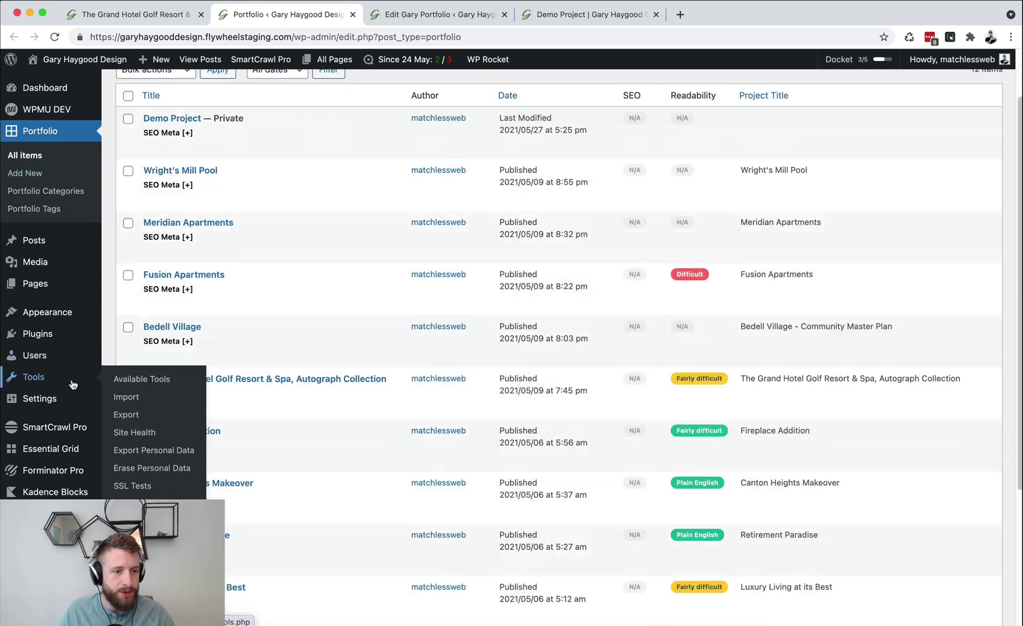
{"action": "scroll", "coordinate": [72, 405], "scroll_direction": "down", "scroll_amount": 2}
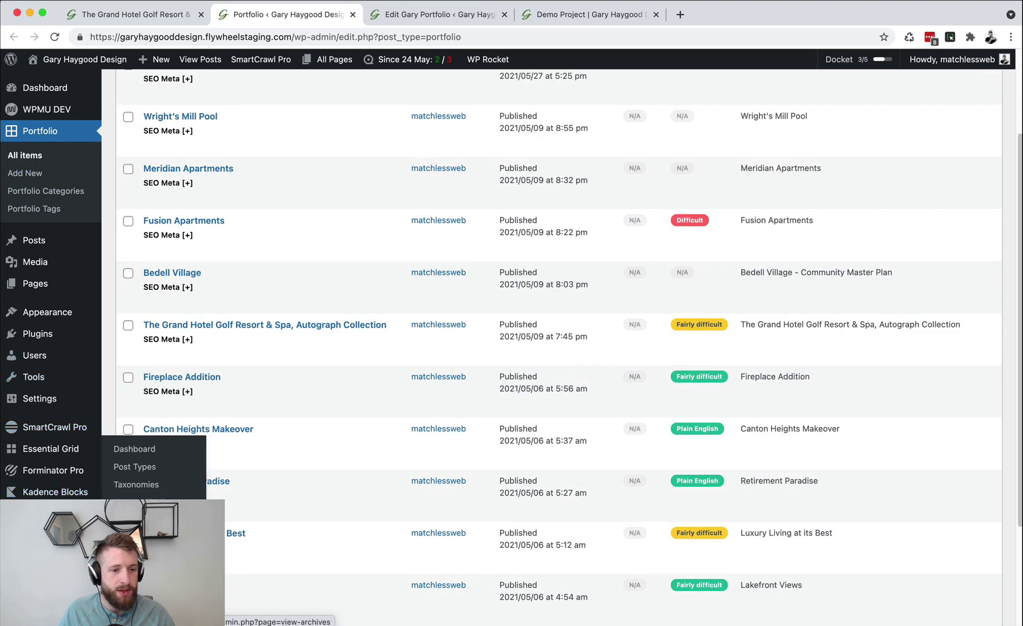
{"action": "left_click", "coordinate": [139, 574]}
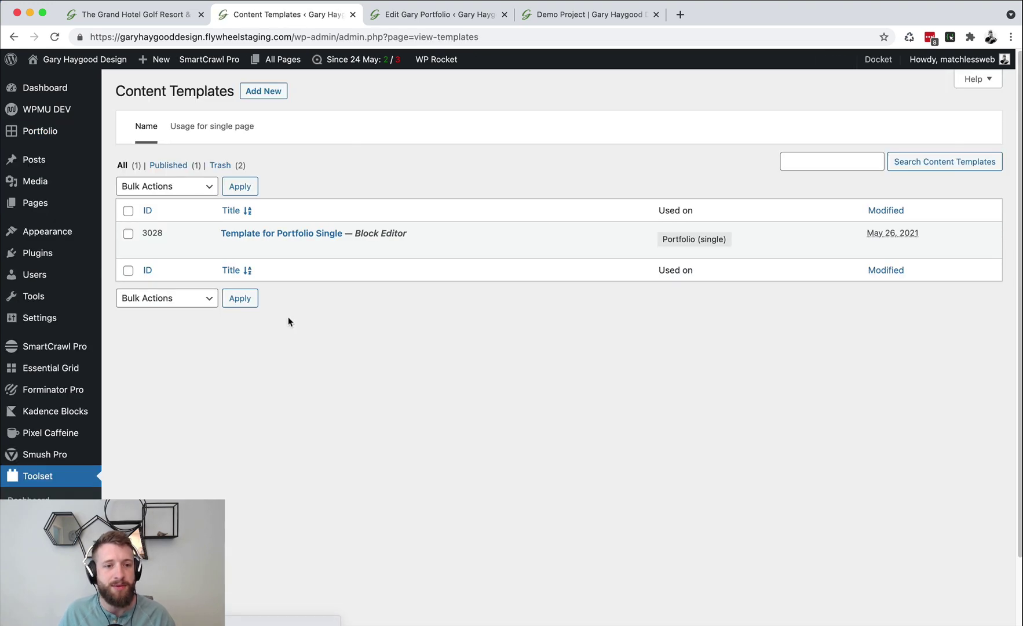
{"action": "left_click", "coordinate": [266, 235]}
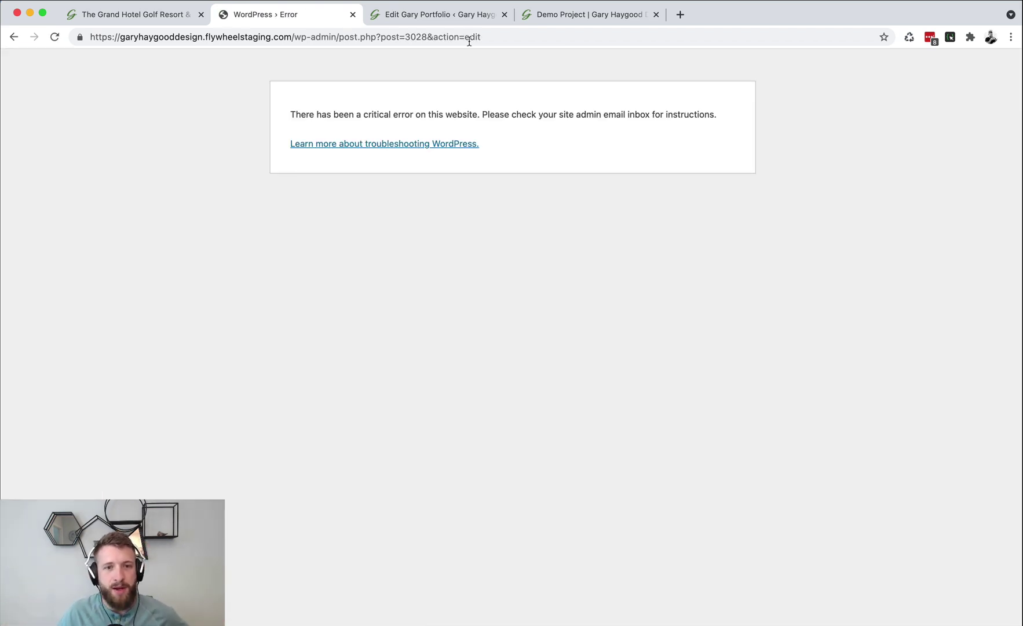
- Return to the site's admin dashboard by loading the base wp-admin address
{"action": "left_click", "coordinate": [521, 37]}
{"action": "left_click_drag", "start_coordinate": [521, 37], "coordinate": [344, 37]}
{"action": "key", "text": "BackSpace"}
{"action": "key", "text": "Return"}
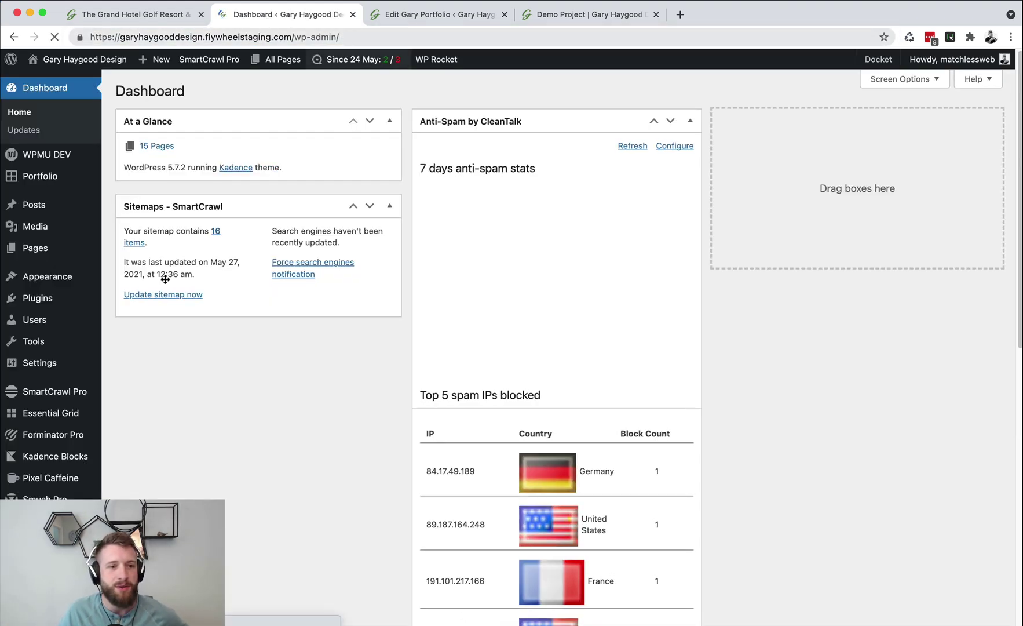
- Open Template for Portfolio Single from Toolset's content templates for editing and dismiss the autosave notice
{"action": "mouse_move", "coordinate": [35, 520]}
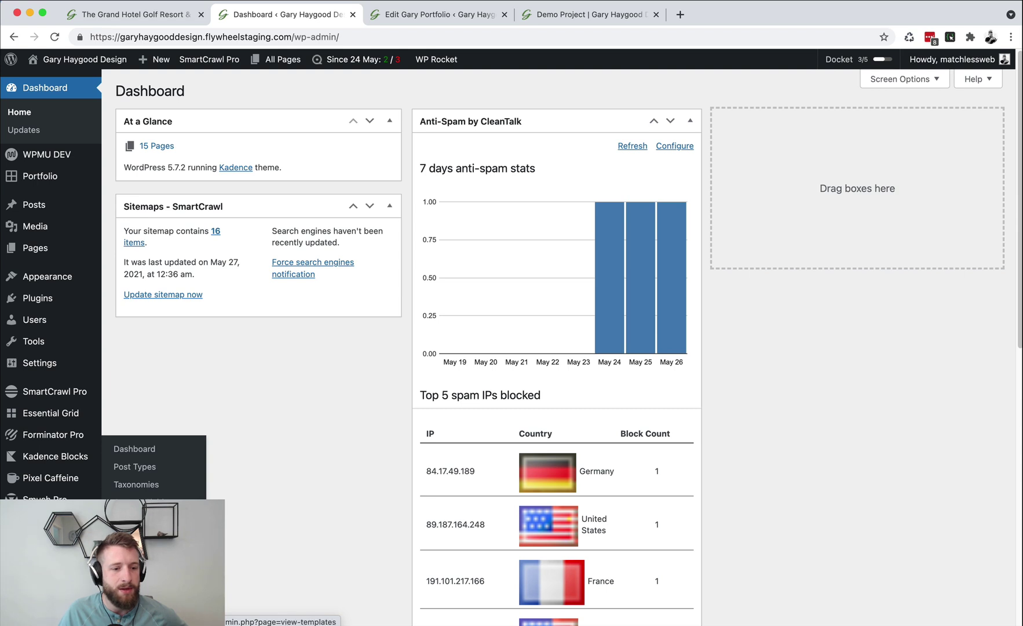
{"action": "left_click", "coordinate": [145, 574]}
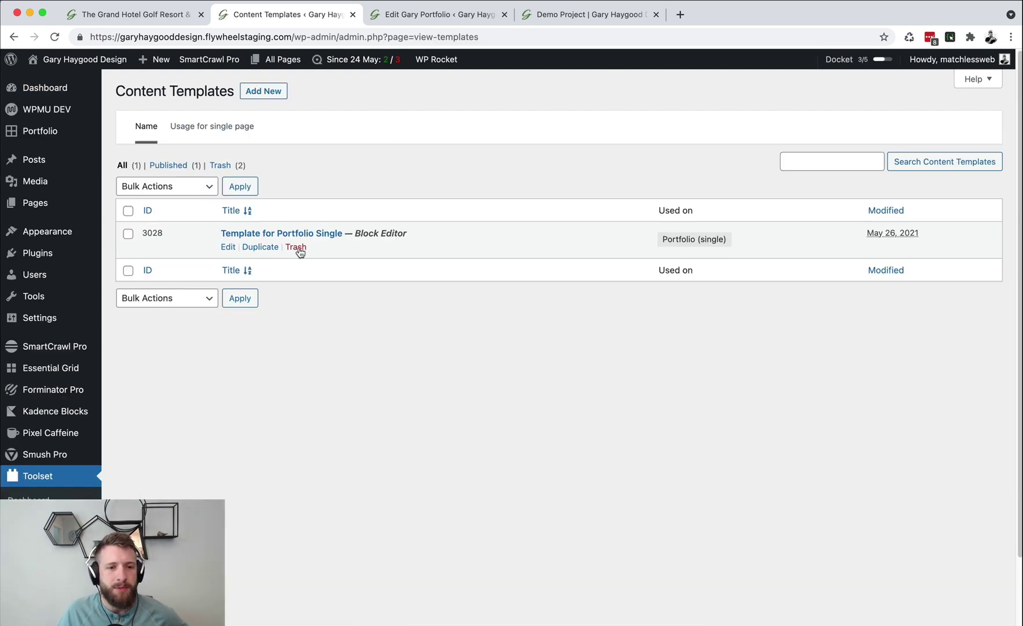
{"action": "left_click", "coordinate": [299, 235]}
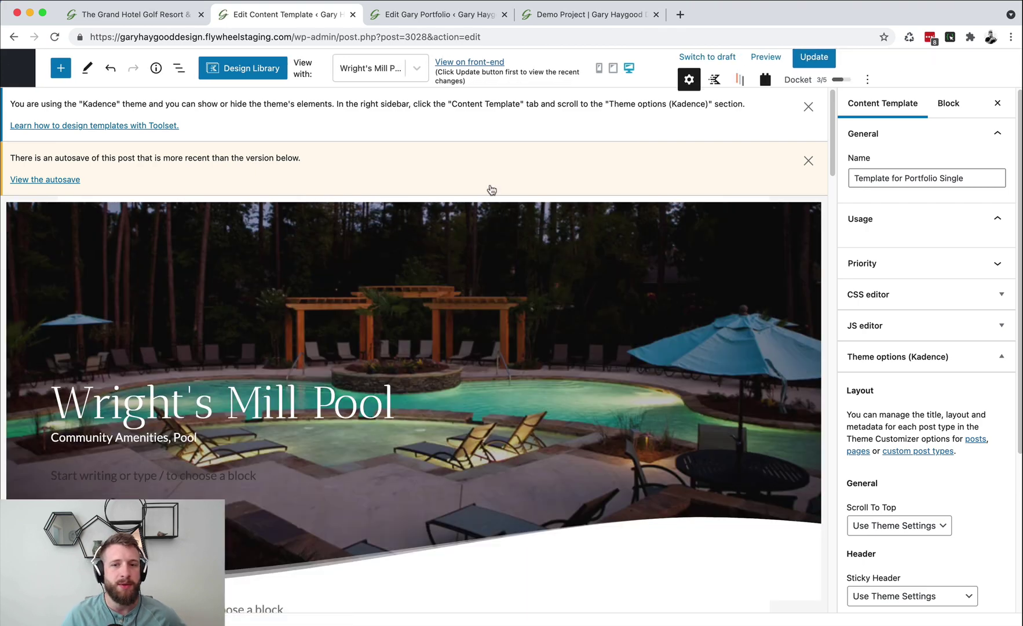
{"action": "left_click", "coordinate": [807, 161]}
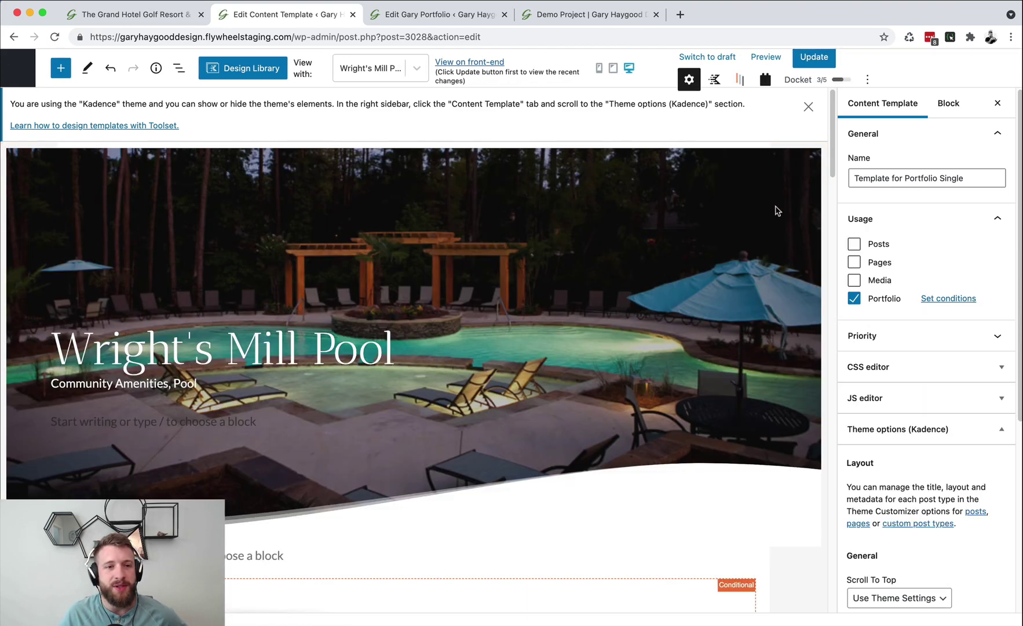
- Preview the template with the Fusion Apartments project and examine its hero, story and Before/After sections
{"action": "scroll", "coordinate": [642, 212], "scroll_direction": "down", "scroll_amount": 10}
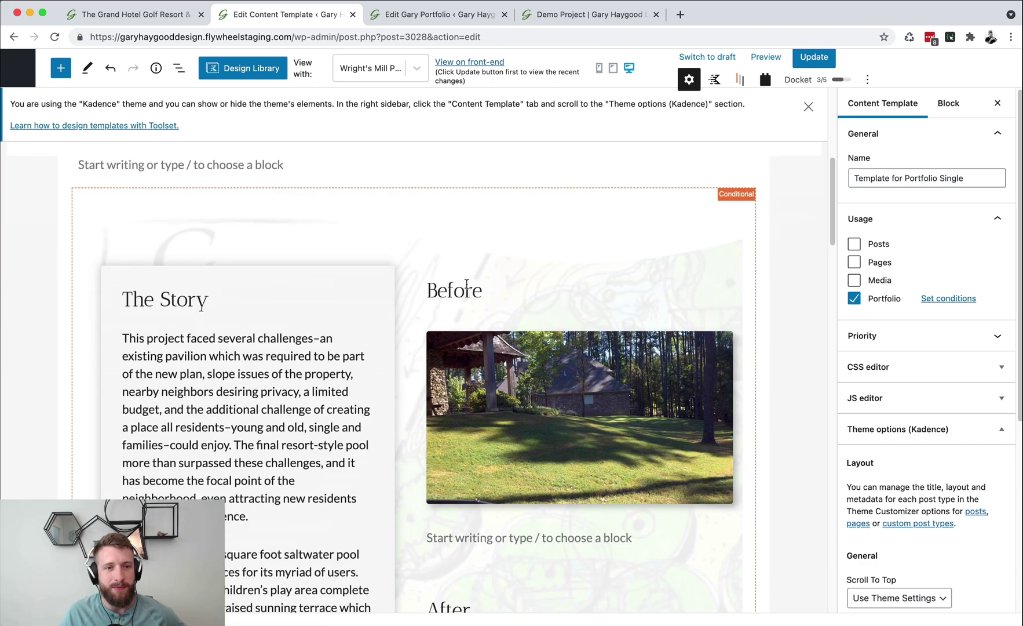
{"action": "scroll", "coordinate": [466, 284], "scroll_direction": "up", "scroll_amount": 10}
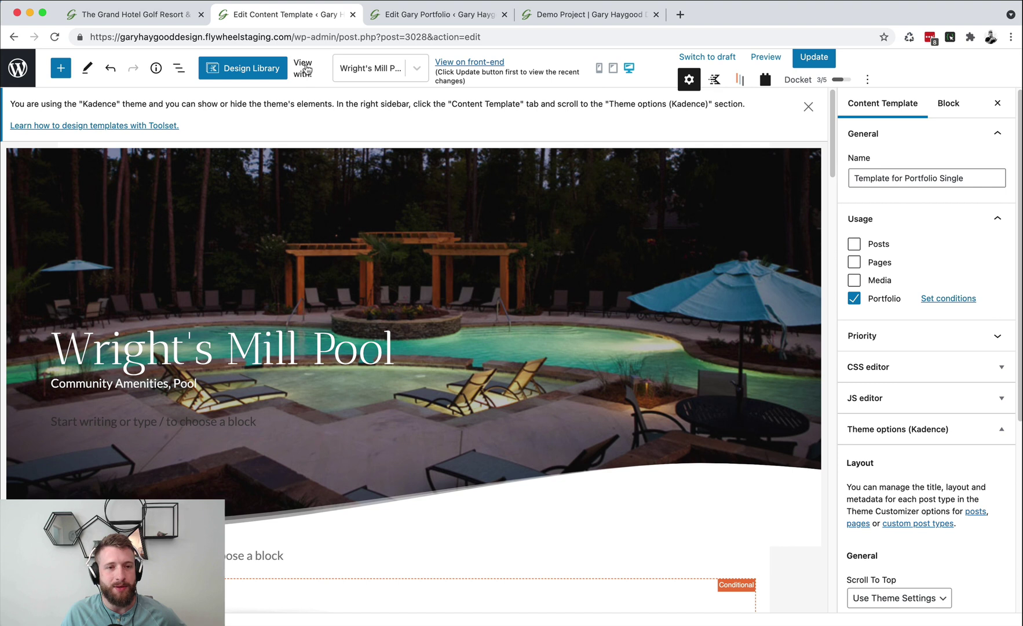
{"action": "left_click", "coordinate": [418, 70]}
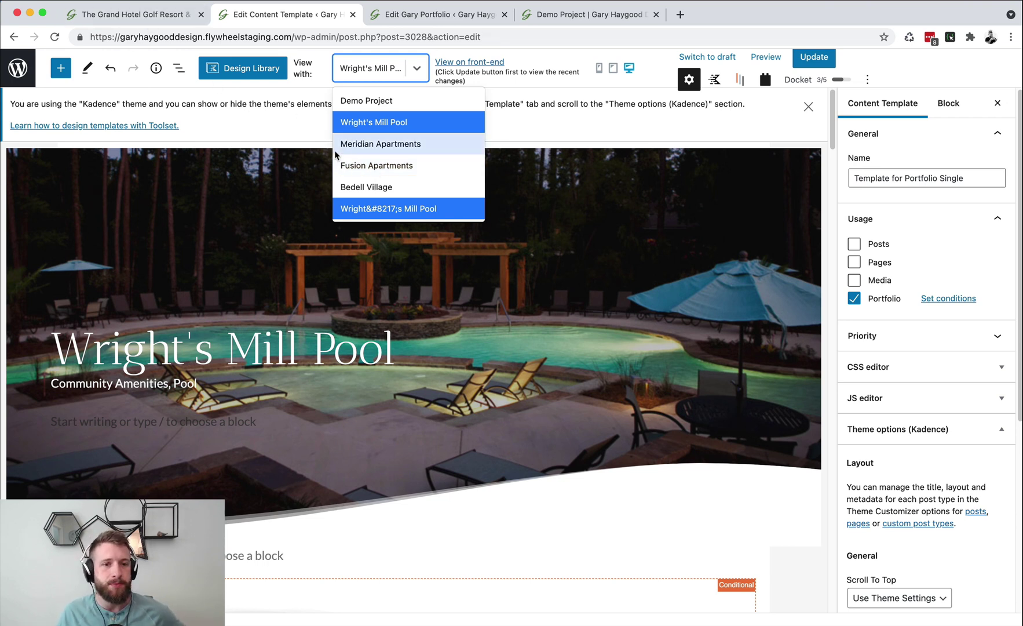
{"action": "left_click", "coordinate": [359, 168]}
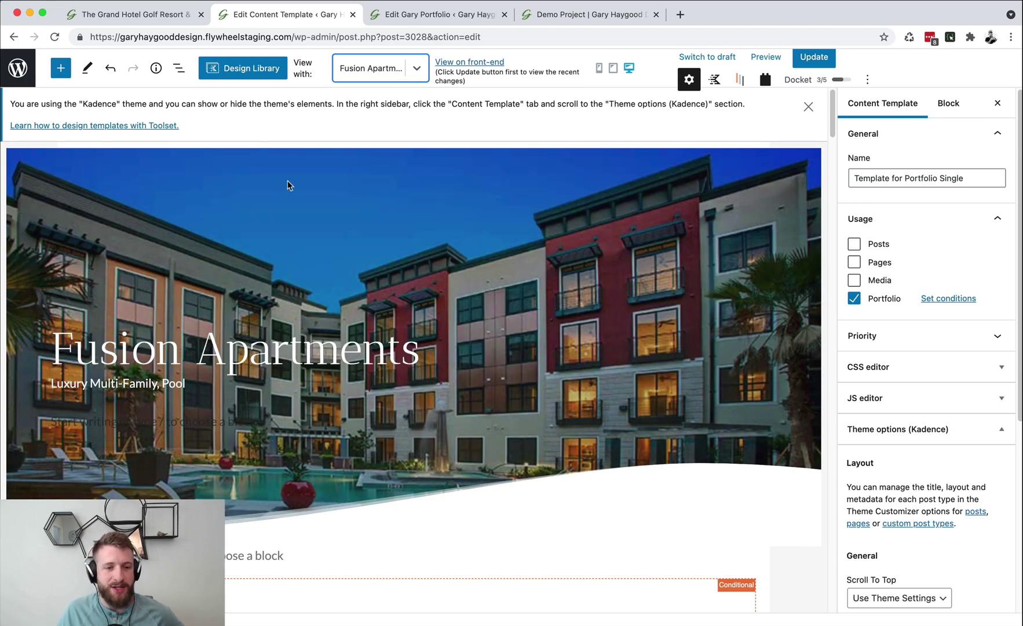
{"action": "scroll", "coordinate": [197, 395], "scroll_direction": "down", "scroll_amount": 10}
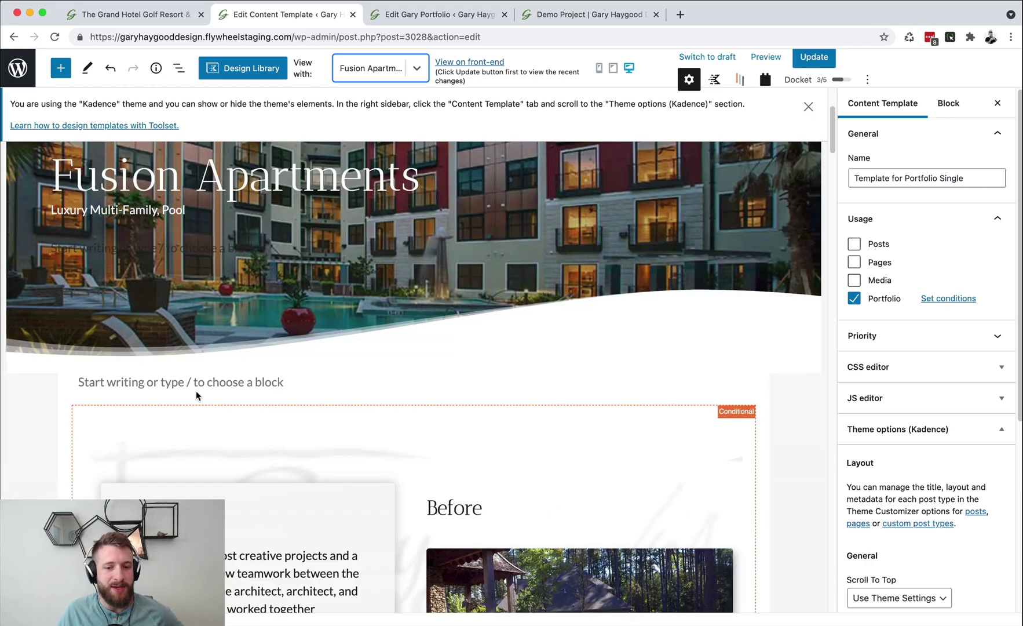
{"action": "scroll", "coordinate": [192, 393], "scroll_direction": "down", "scroll_amount": 15}
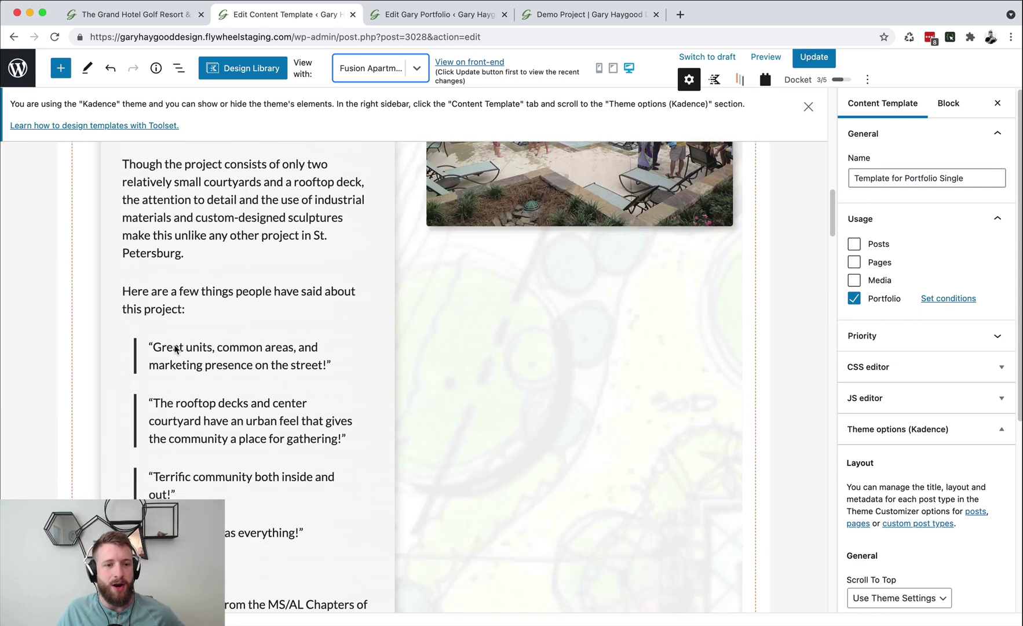
{"action": "scroll", "coordinate": [206, 347], "scroll_direction": "up", "scroll_amount": 8}
- Switch to the live site, open its Portfolio page and show the project filters
{"action": "left_click", "coordinate": [107, 18]}
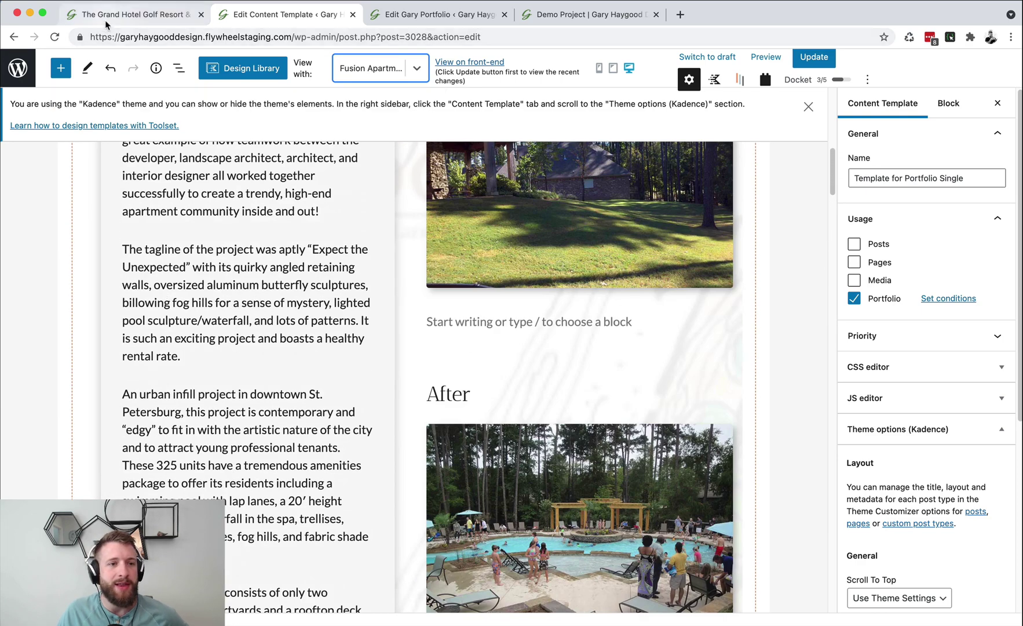
{"action": "scroll", "coordinate": [417, 296], "scroll_direction": "up", "scroll_amount": 10}
{"action": "scroll", "coordinate": [444, 246], "scroll_direction": "up", "scroll_amount": 5}
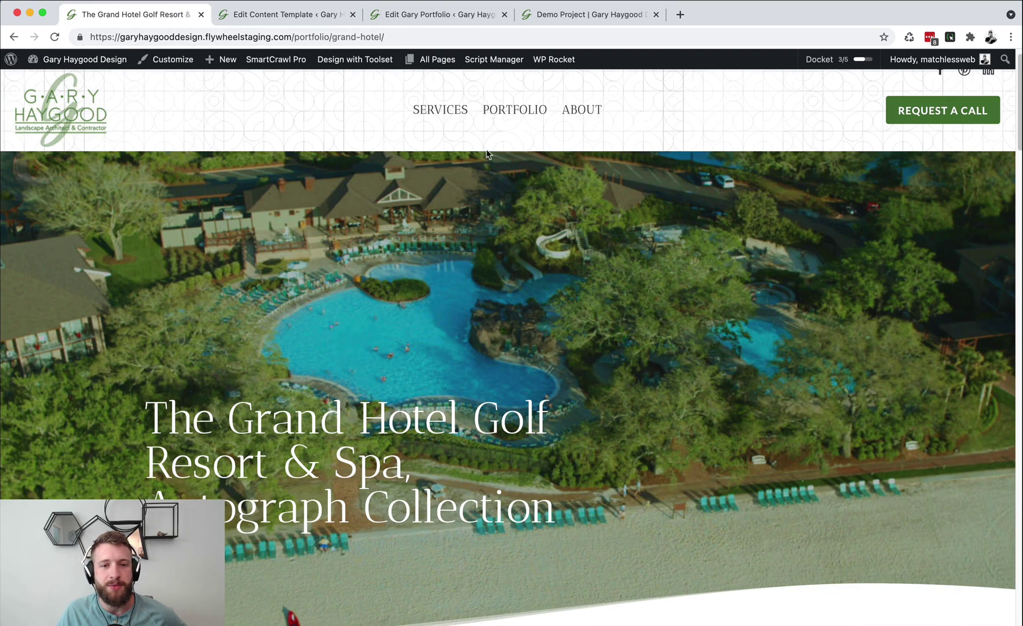
{"action": "left_click", "coordinate": [520, 112]}
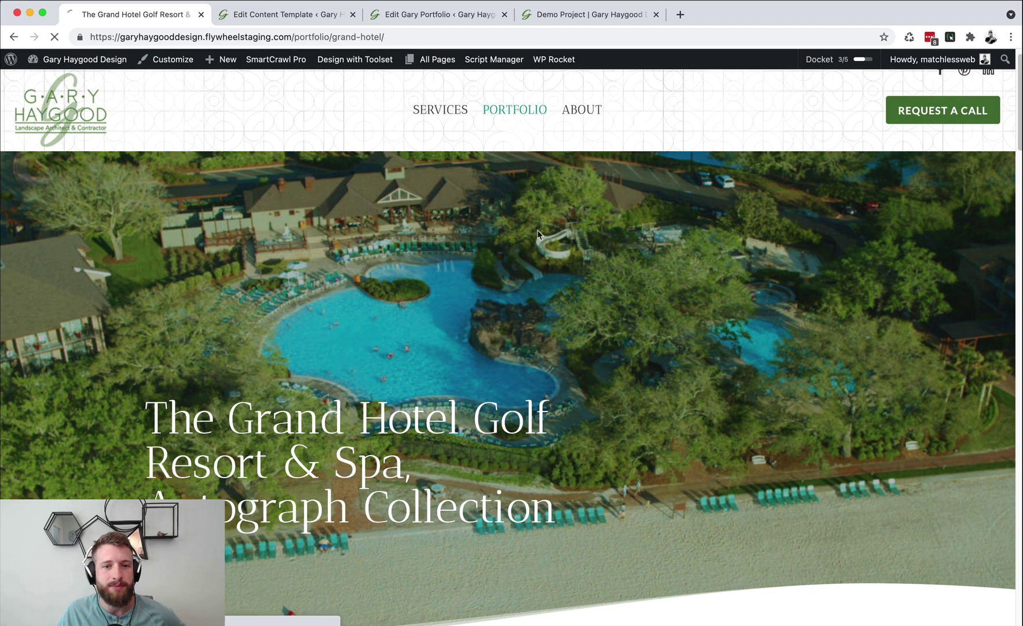
{"action": "scroll", "coordinate": [533, 331], "scroll_direction": "down", "scroll_amount": 5}
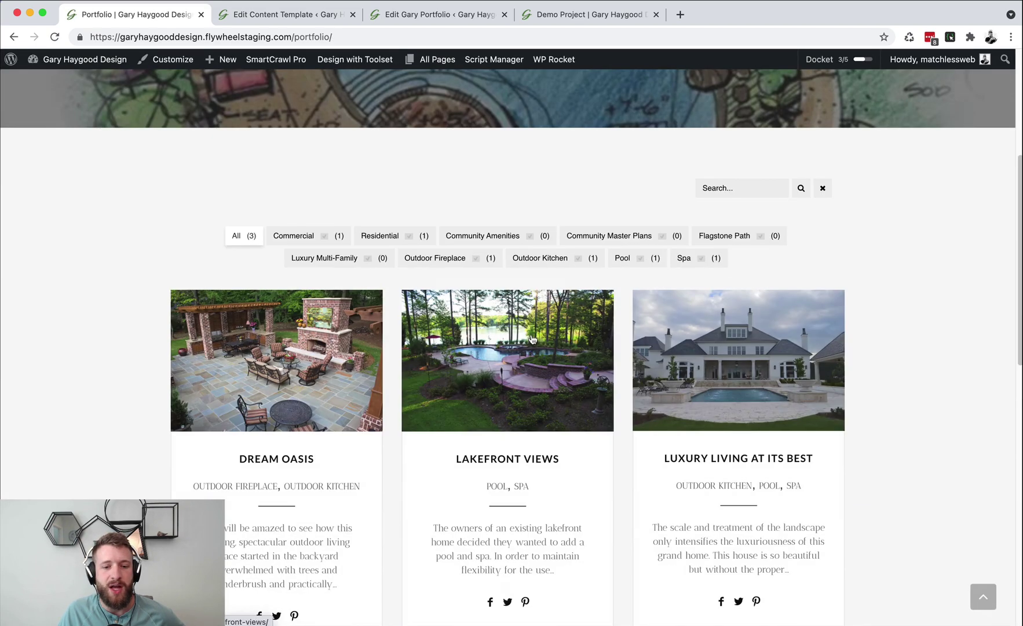
- Filter the portfolio by Commercial and open the Fusion Apartments project to check its story layout
{"action": "left_click", "coordinate": [326, 236]}
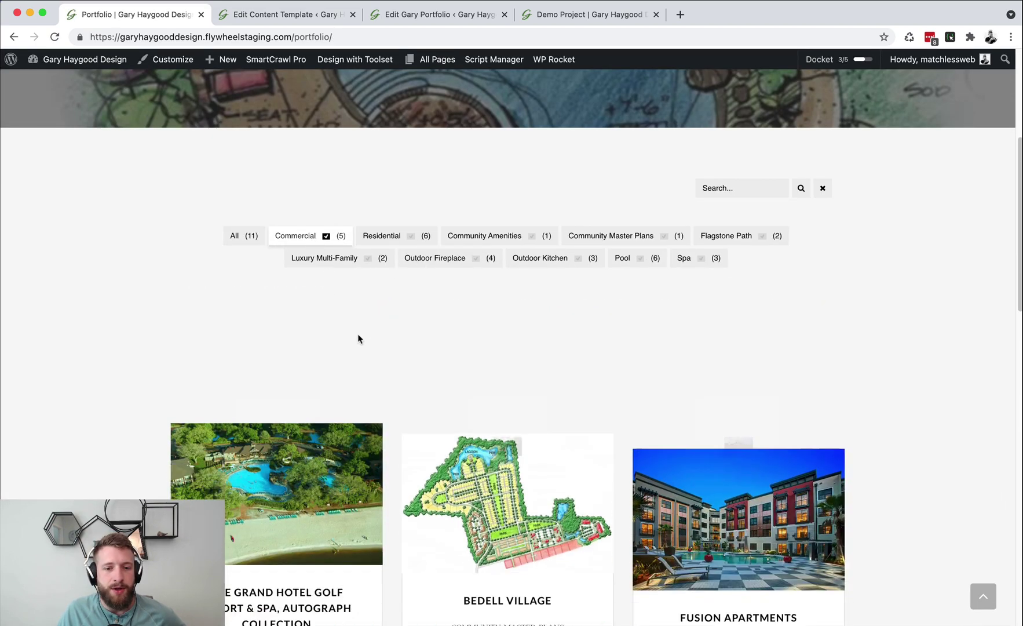
{"action": "scroll", "coordinate": [757, 271], "scroll_direction": "down", "scroll_amount": 2}
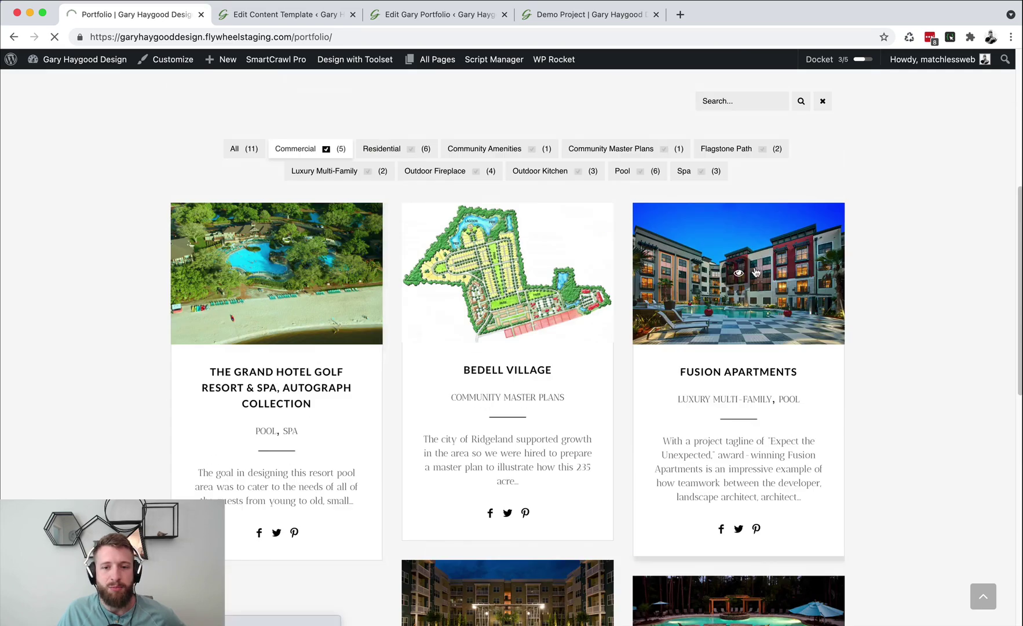
{"action": "left_click", "coordinate": [474, 301]}
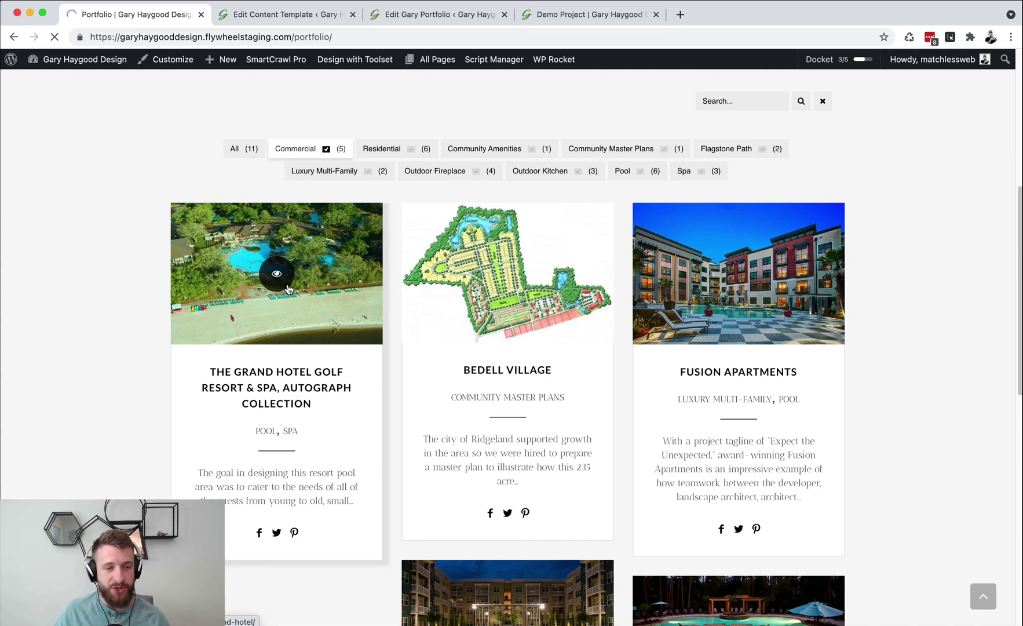
{"action": "scroll", "coordinate": [283, 290], "scroll_direction": "down", "scroll_amount": 8}
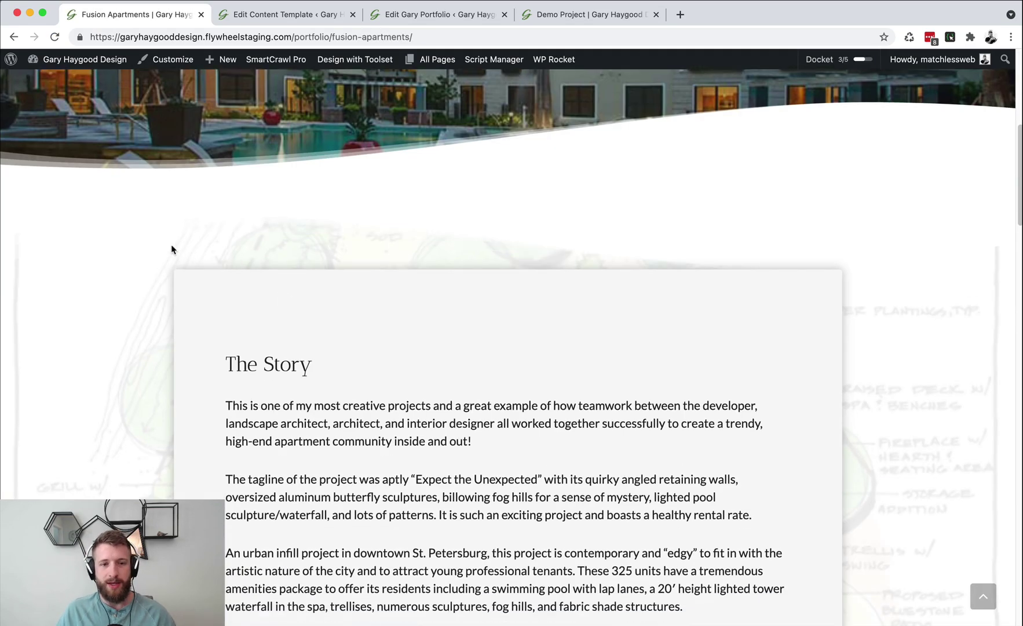
{"action": "scroll", "coordinate": [171, 249], "scroll_direction": "down", "scroll_amount": 5}
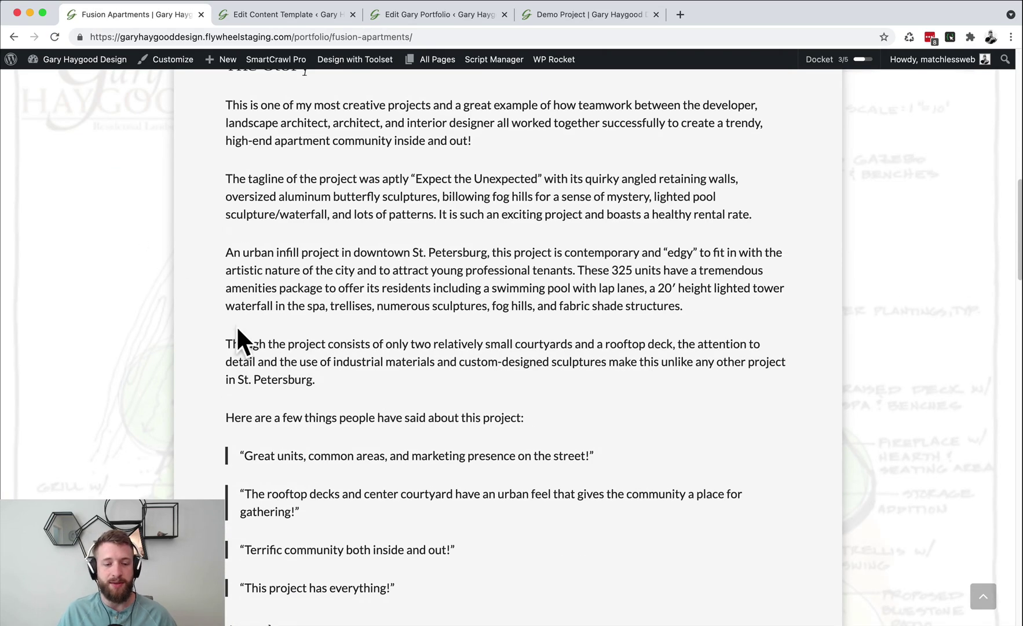
{"action": "scroll", "coordinate": [237, 336], "scroll_direction": "down", "scroll_amount": 5}
{"action": "scroll", "coordinate": [240, 333], "scroll_direction": "up", "scroll_amount": 12}
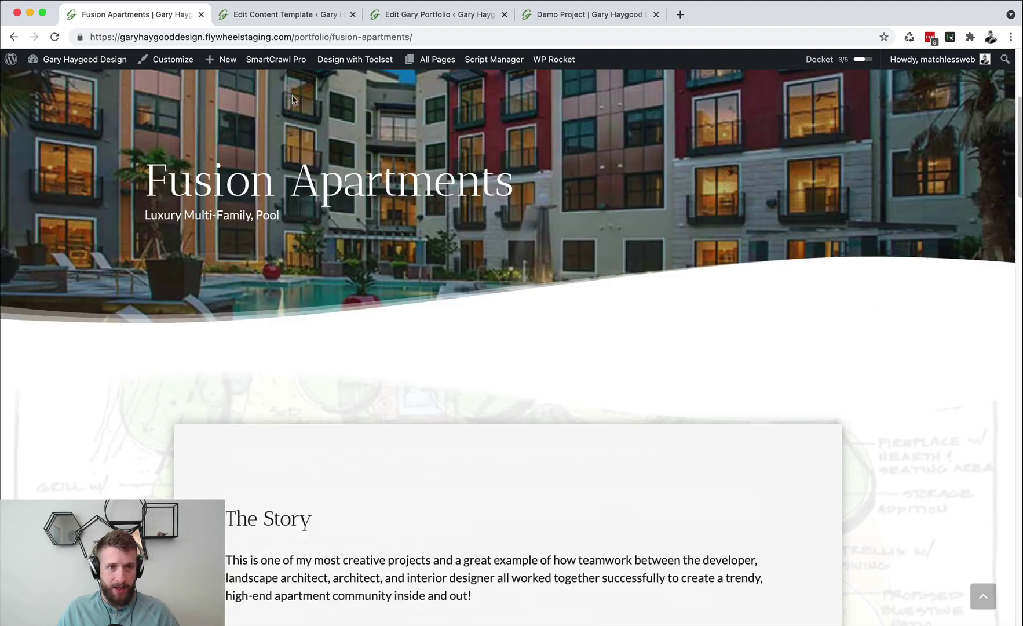
- Return to the content template and select the Conditional block containing the story and Before/After photos to examine its contents
{"action": "left_click", "coordinate": [262, 16]}
{"action": "scroll", "coordinate": [371, 322], "scroll_direction": "up", "scroll_amount": 10}
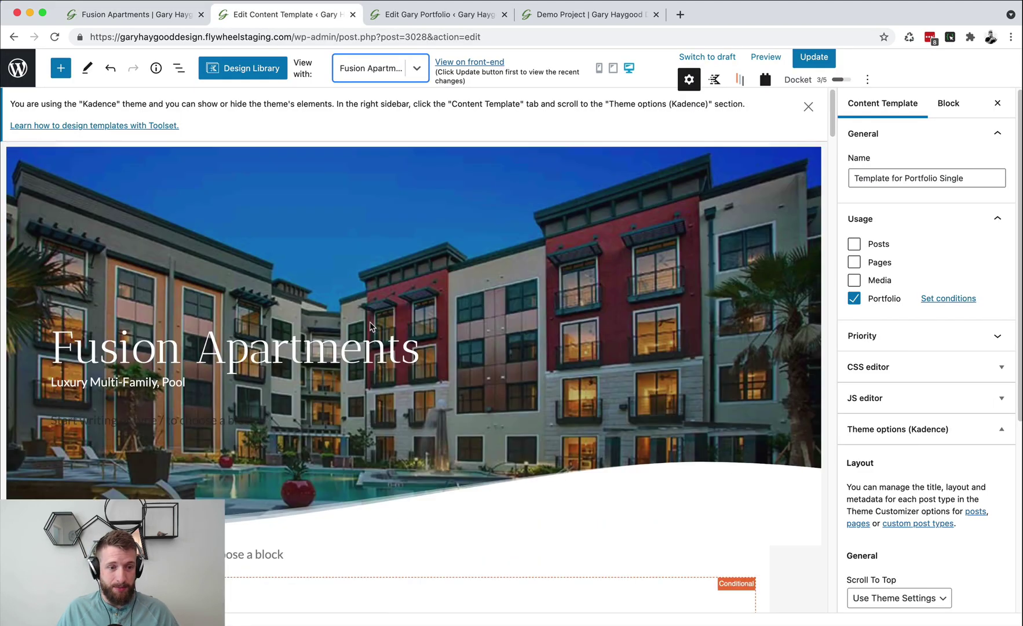
{"action": "scroll", "coordinate": [369, 321], "scroll_direction": "down", "scroll_amount": 5}
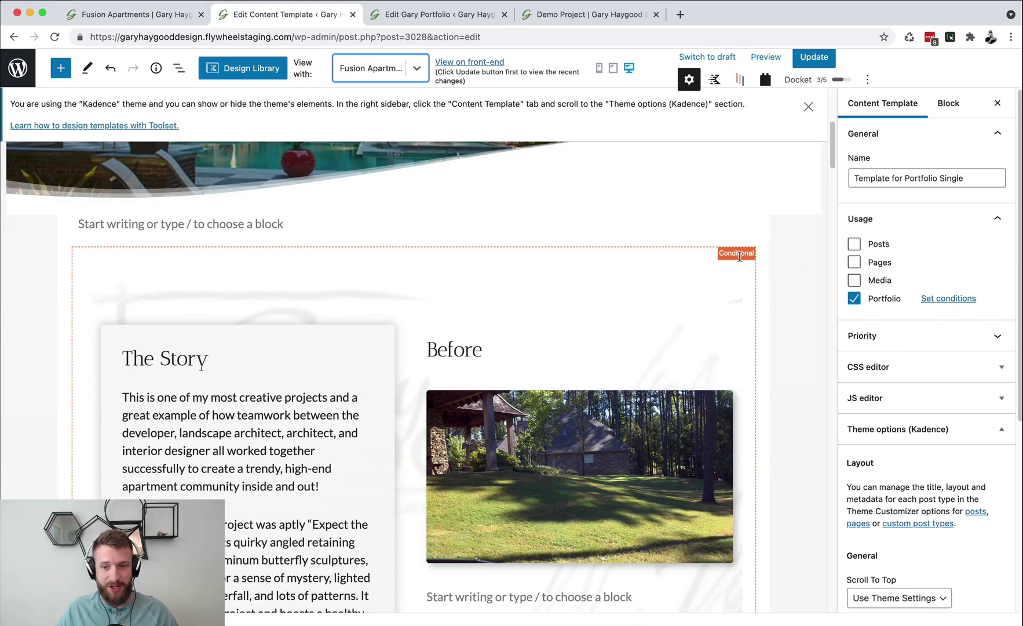
{"action": "left_click", "coordinate": [737, 253]}
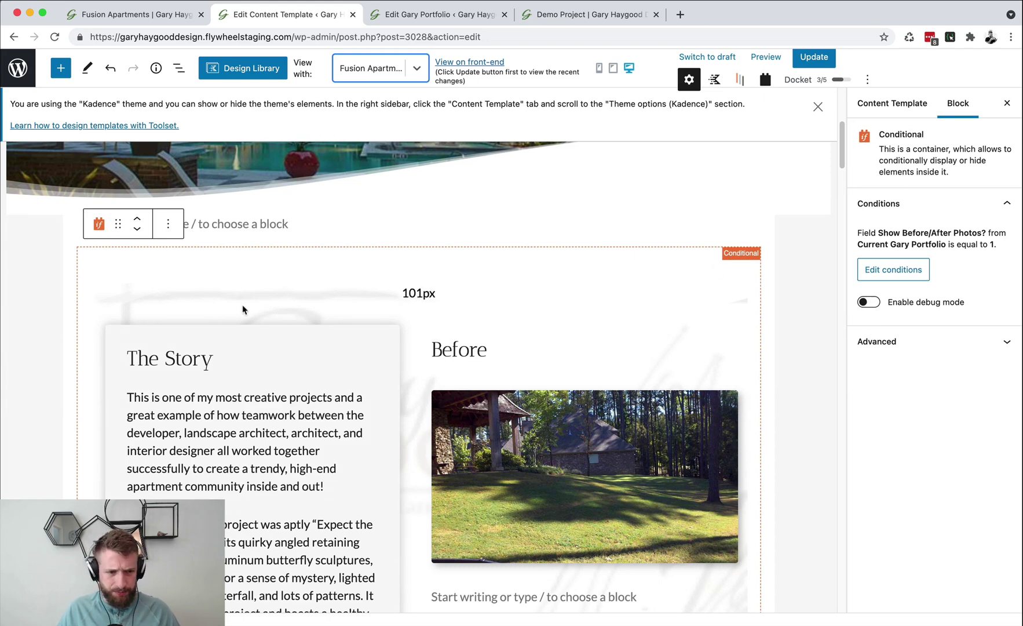
{"action": "scroll", "coordinate": [452, 321], "scroll_direction": "down", "scroll_amount": 3}
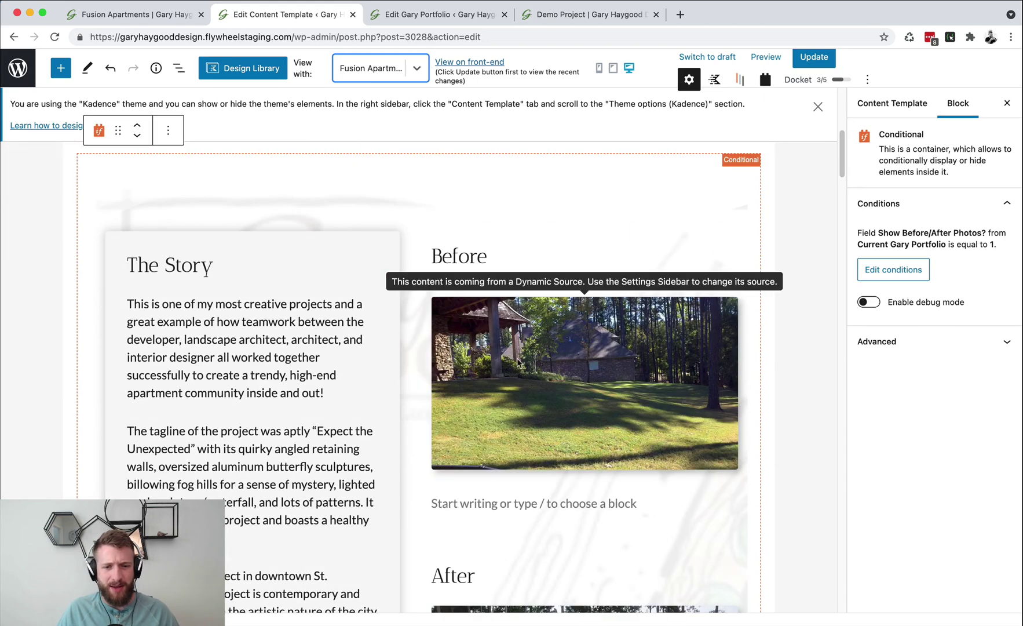
{"action": "scroll", "coordinate": [522, 351], "scroll_direction": "down", "scroll_amount": 5}
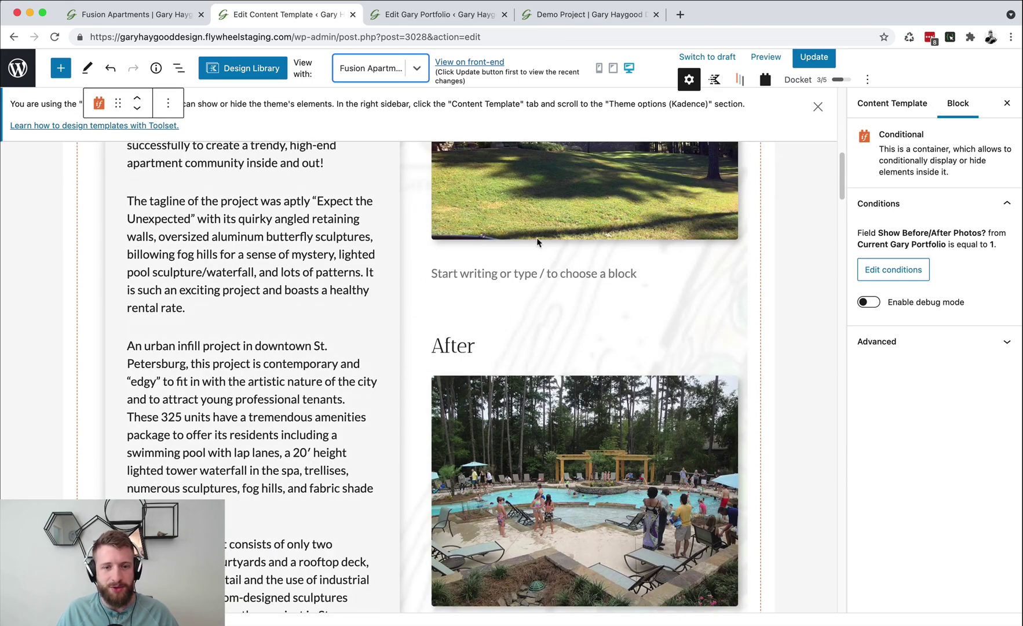
{"action": "scroll", "coordinate": [403, 335], "scroll_direction": "up", "scroll_amount": 5}
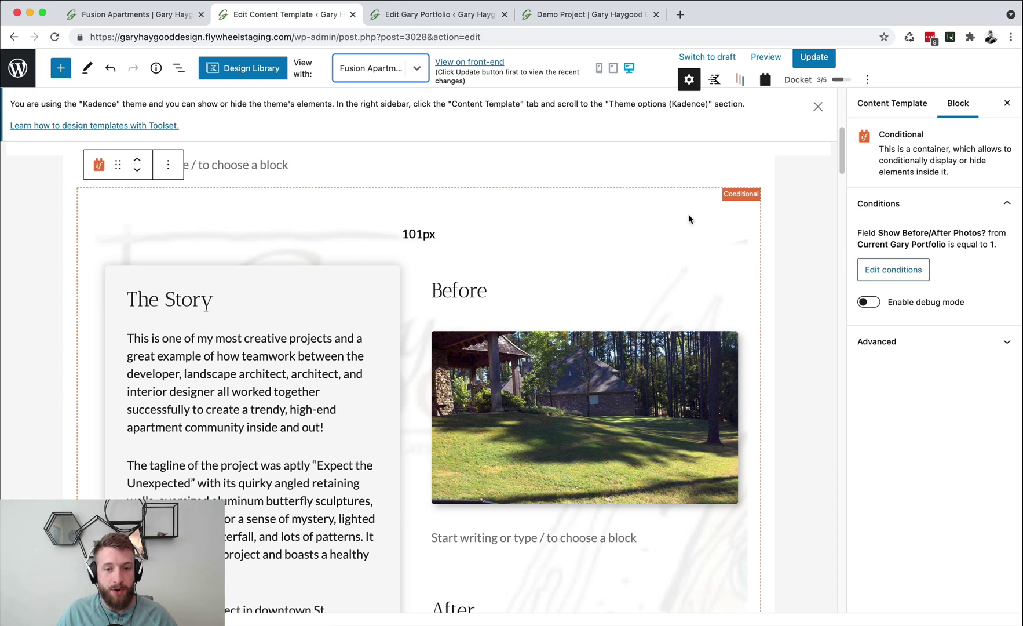
- Inspect the Show Before/After Photos? condition and its static value on the selected block, leaving the condition unchanged
{"action": "left_click", "coordinate": [897, 274]}
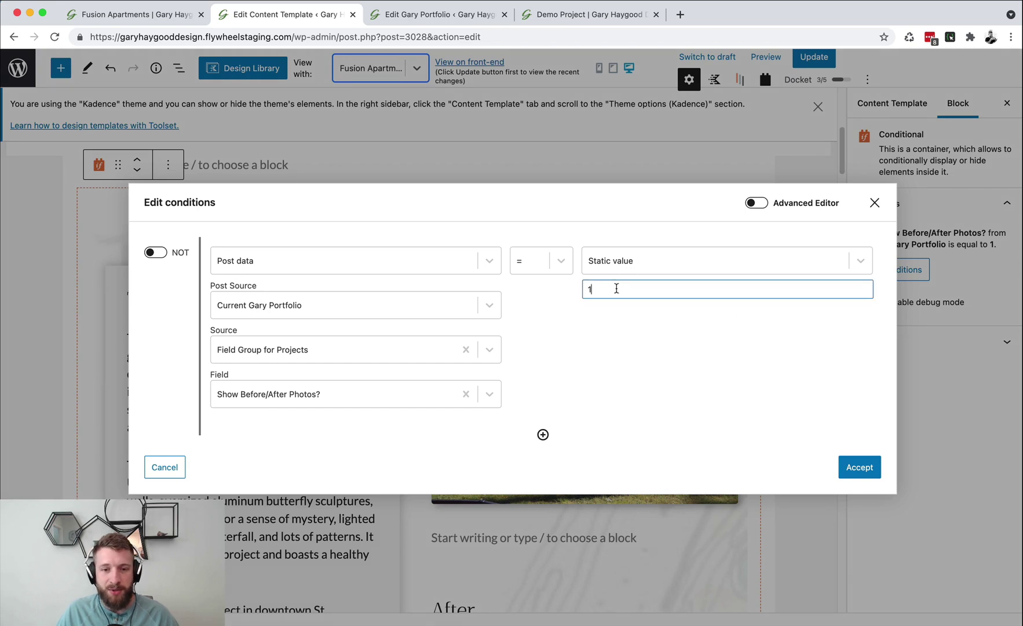
{"action": "double_click", "coordinate": [617, 288]}
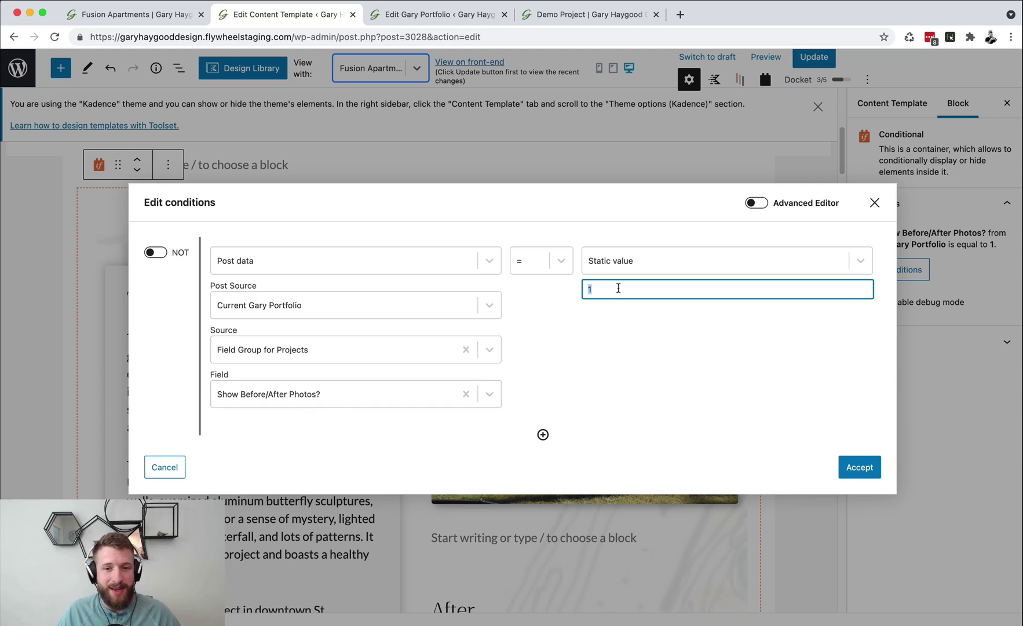
{"action": "left_click", "coordinate": [875, 202]}
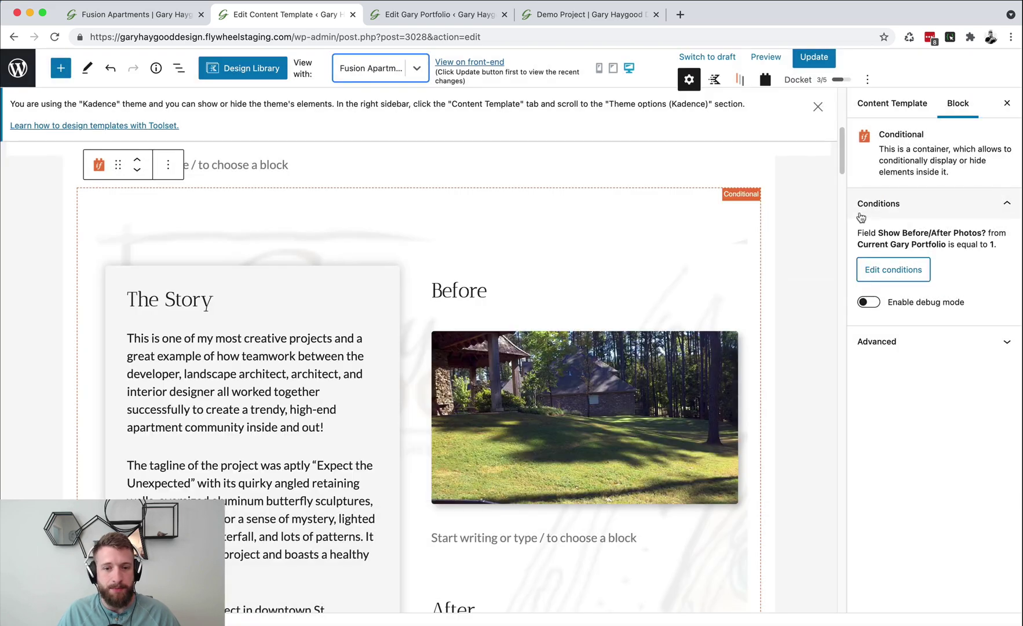
- Compare the template's two conditional story layouts with the story, awards and gallery on the live Fusion Apartments page
{"action": "scroll", "coordinate": [530, 296], "scroll_direction": "down", "scroll_amount": 1}
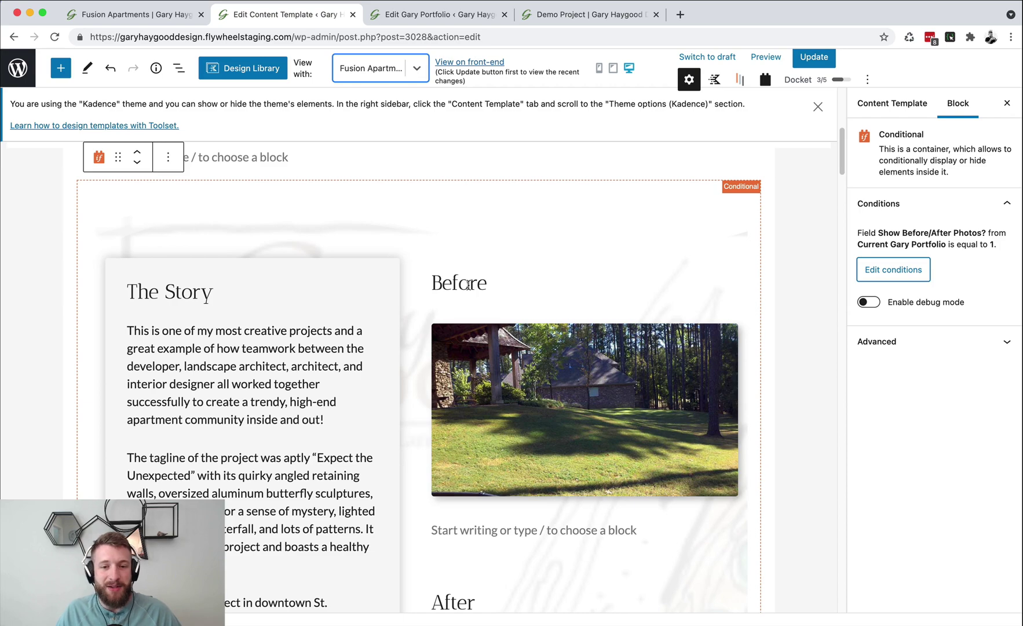
{"action": "scroll", "coordinate": [468, 285], "scroll_direction": "down", "scroll_amount": 10}
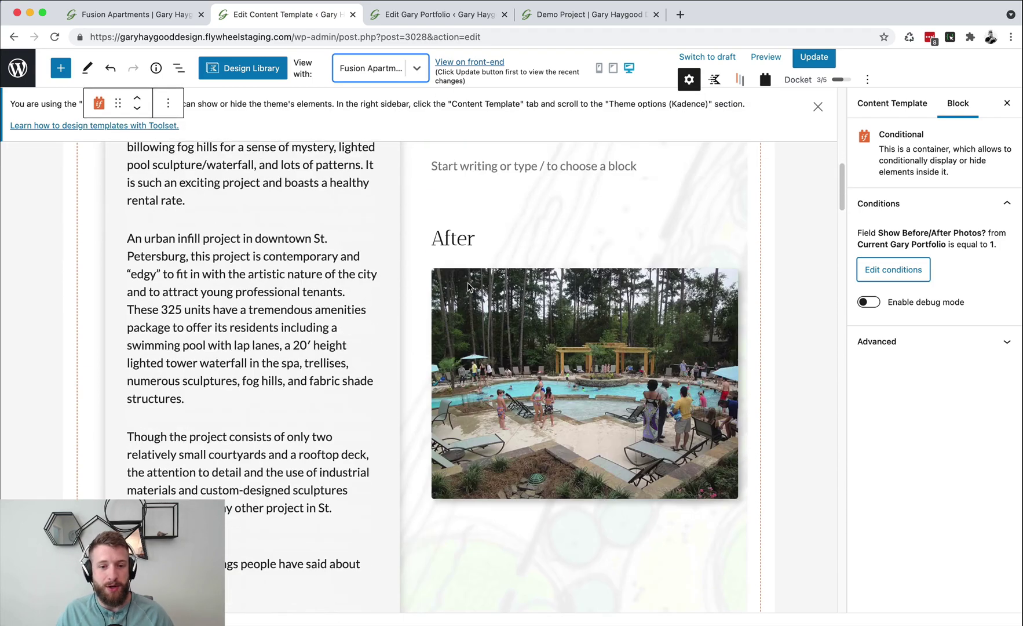
{"action": "scroll", "coordinate": [467, 287], "scroll_direction": "down", "scroll_amount": 20}
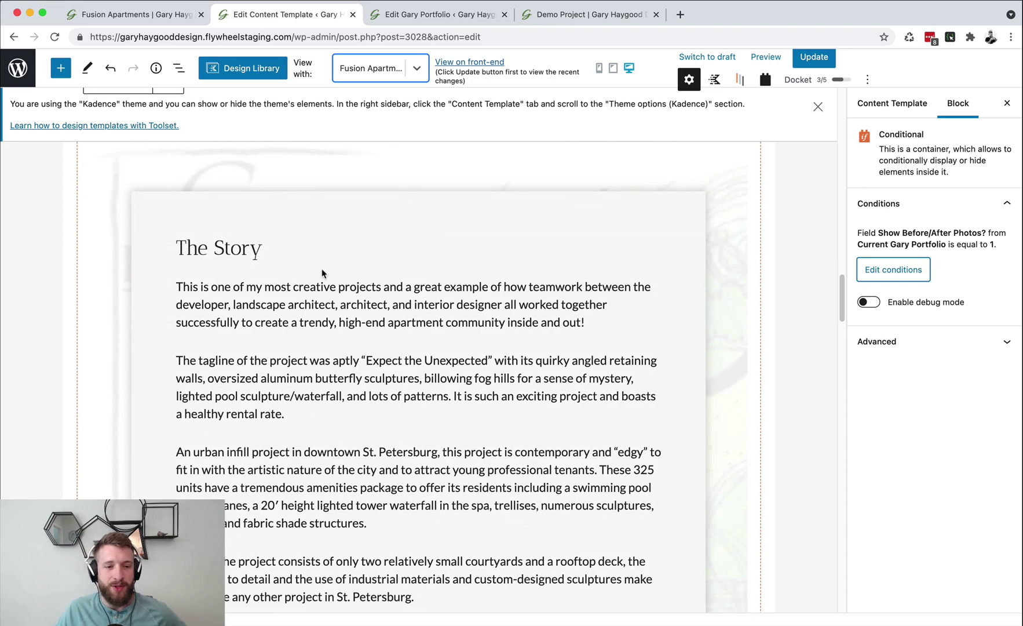
{"action": "scroll", "coordinate": [324, 274], "scroll_direction": "up", "scroll_amount": 1}
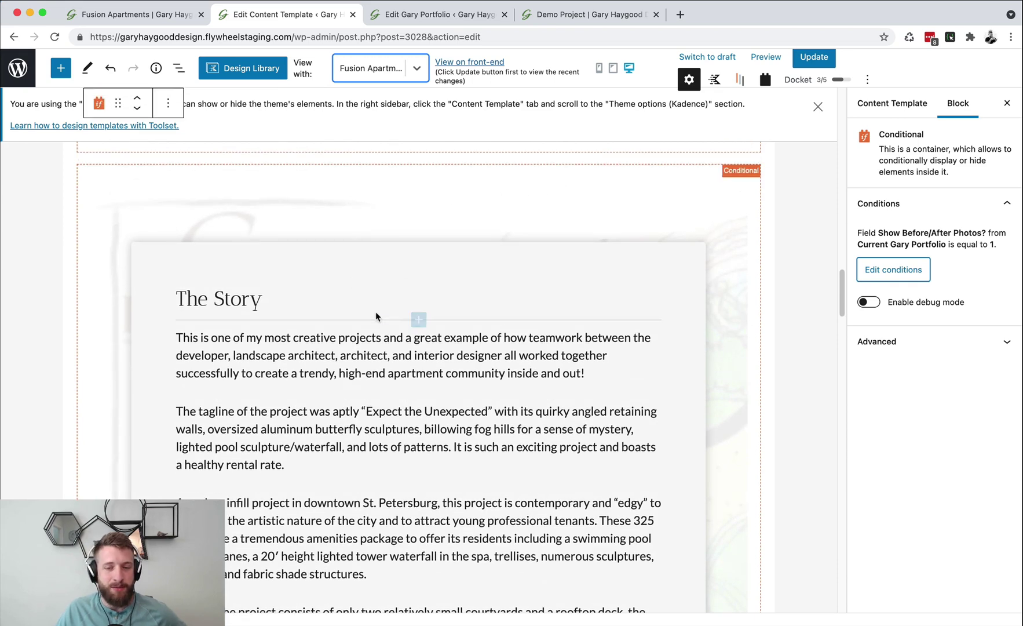
{"action": "scroll", "coordinate": [375, 316], "scroll_direction": "down", "scroll_amount": 10}
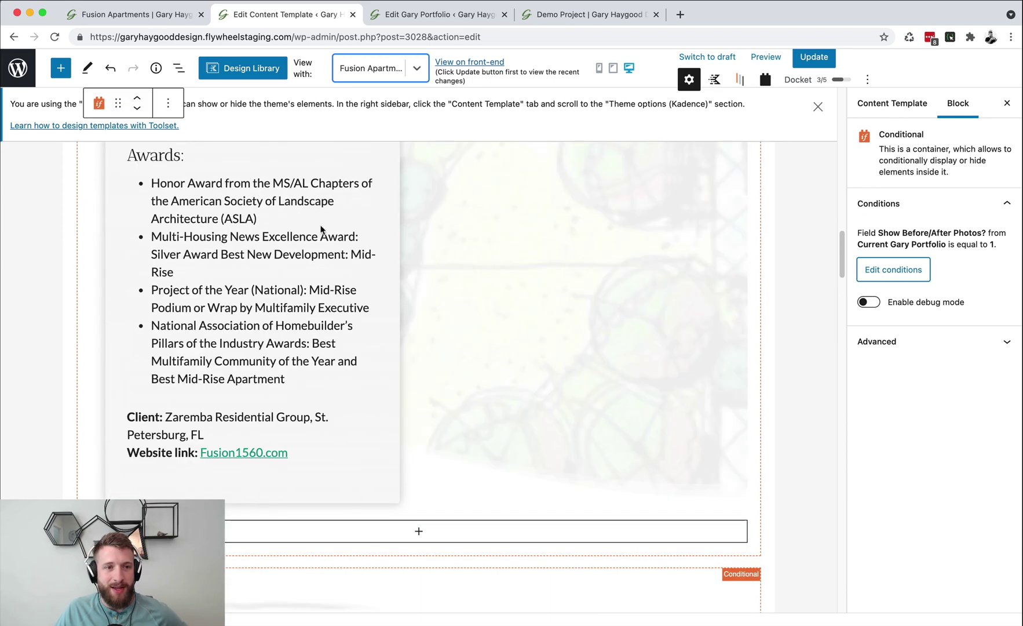
{"action": "left_click", "coordinate": [139, 15]}
{"action": "scroll", "coordinate": [381, 306], "scroll_direction": "down", "scroll_amount": 3}
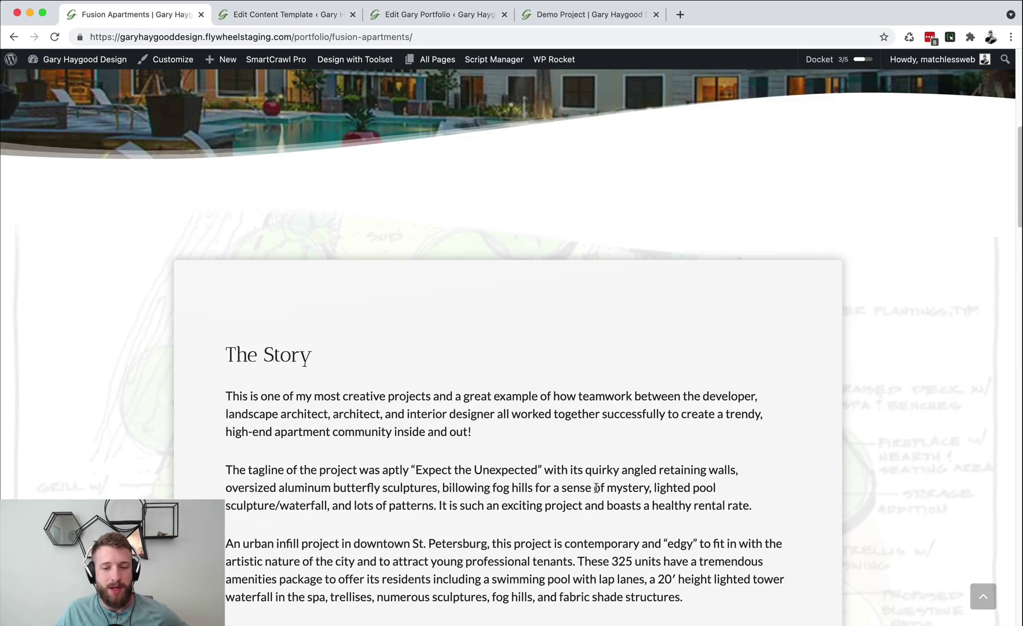
{"action": "scroll", "coordinate": [594, 483], "scroll_direction": "down", "scroll_amount": 6}
{"action": "scroll", "coordinate": [594, 483], "scroll_direction": "down", "scroll_amount": 8}
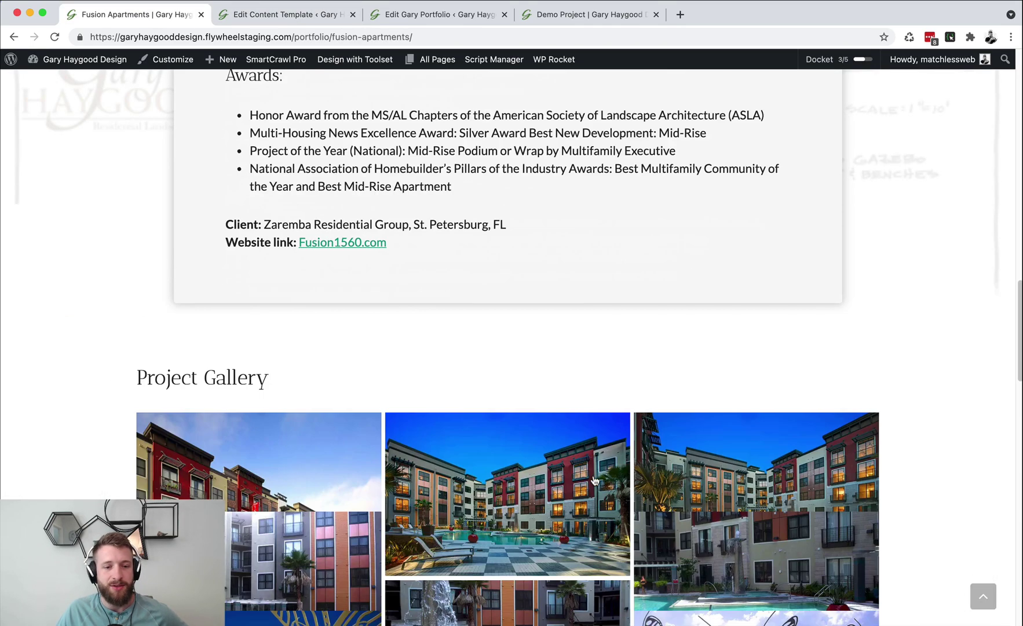
{"action": "scroll", "coordinate": [916, 200], "scroll_direction": "up", "scroll_amount": 5}
{"action": "scroll", "coordinate": [766, 263], "scroll_direction": "down", "scroll_amount": 4}
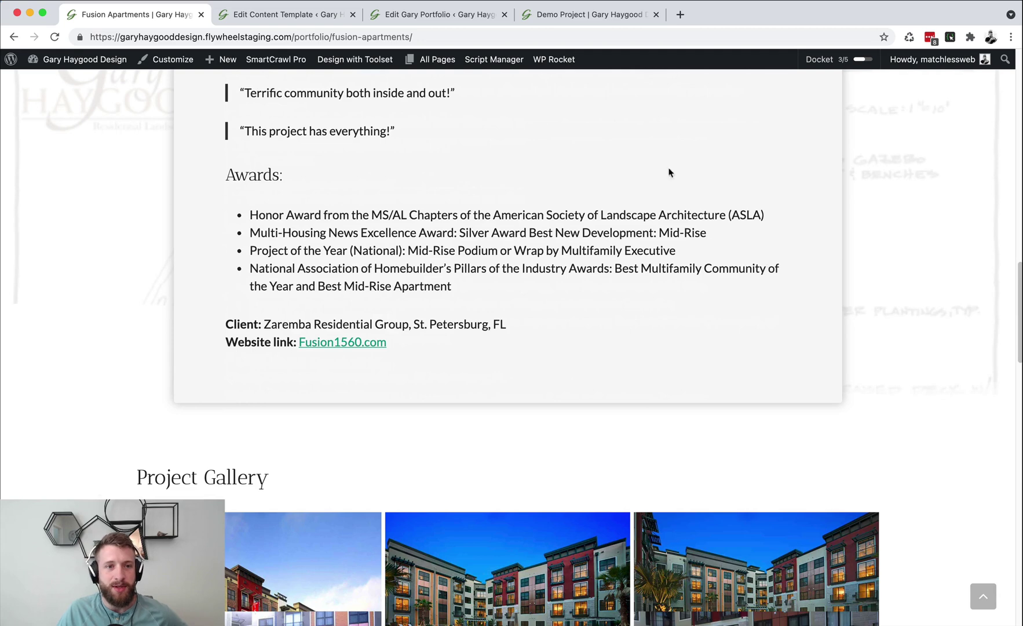
- Return to the template, review the full-width story and client testimonial sections, and select the Project Gallery block to view its field source
{"action": "left_click", "coordinate": [325, 14]}
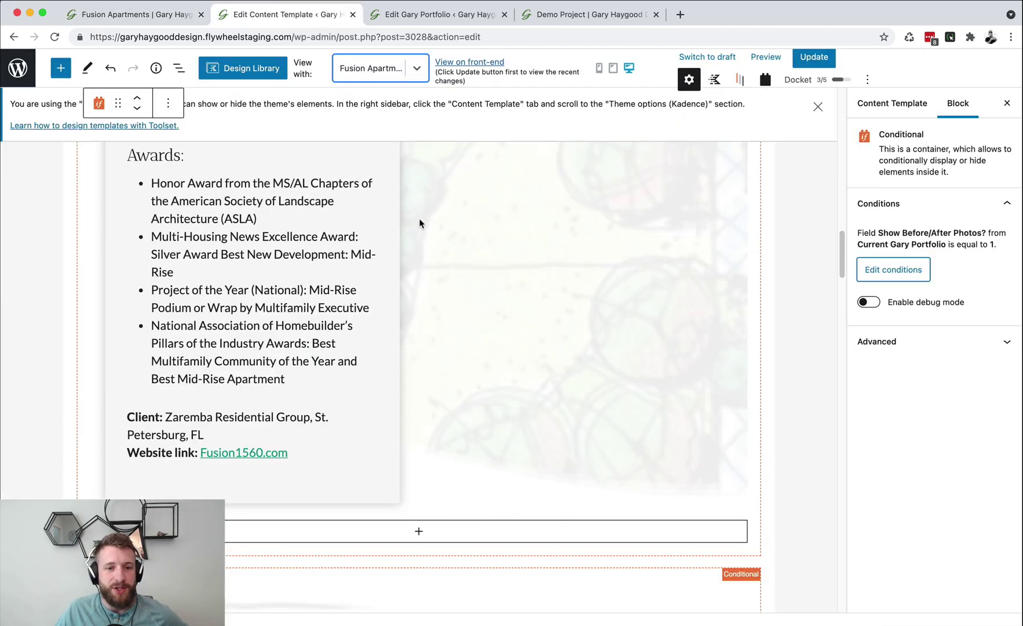
{"action": "scroll", "coordinate": [421, 224], "scroll_direction": "down", "scroll_amount": 5}
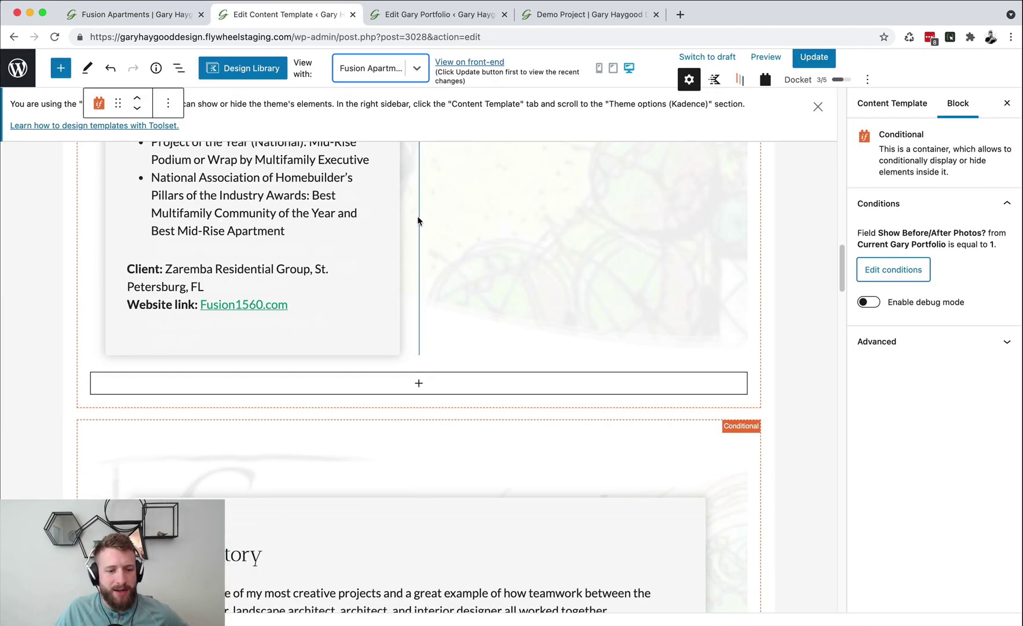
{"action": "scroll", "coordinate": [418, 216], "scroll_direction": "down", "scroll_amount": 10}
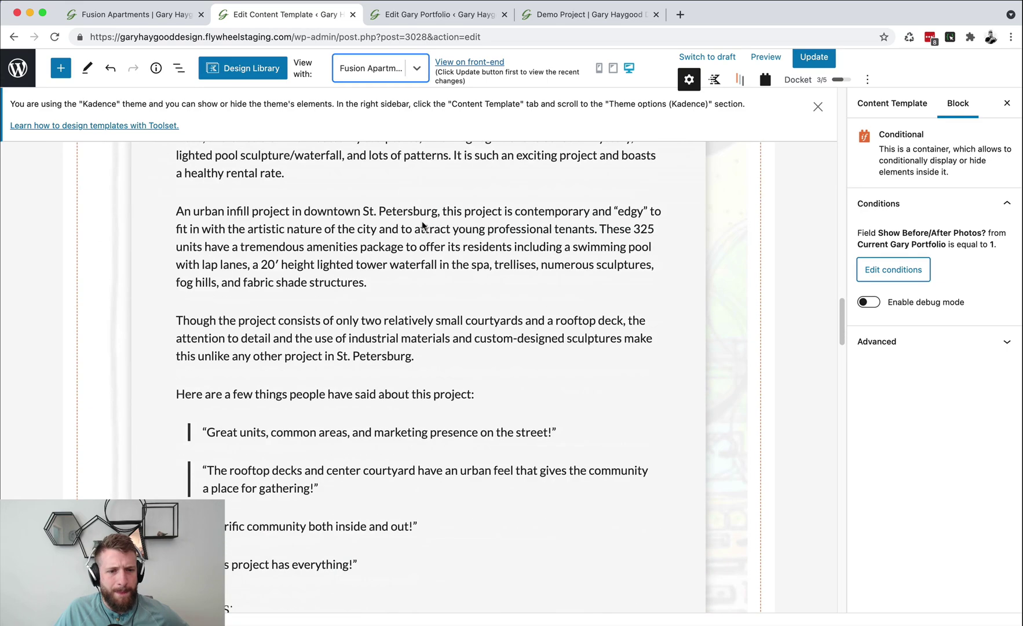
{"action": "scroll", "coordinate": [421, 226], "scroll_direction": "down", "scroll_amount": 10}
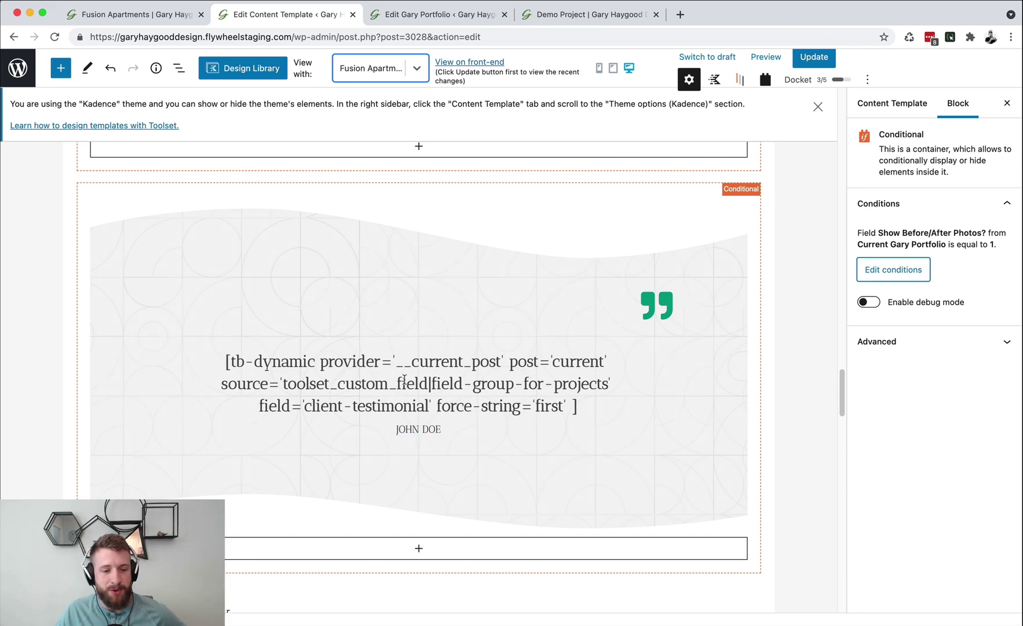
{"action": "scroll", "coordinate": [413, 373], "scroll_direction": "down", "scroll_amount": 10}
{"action": "left_click", "coordinate": [374, 361]}
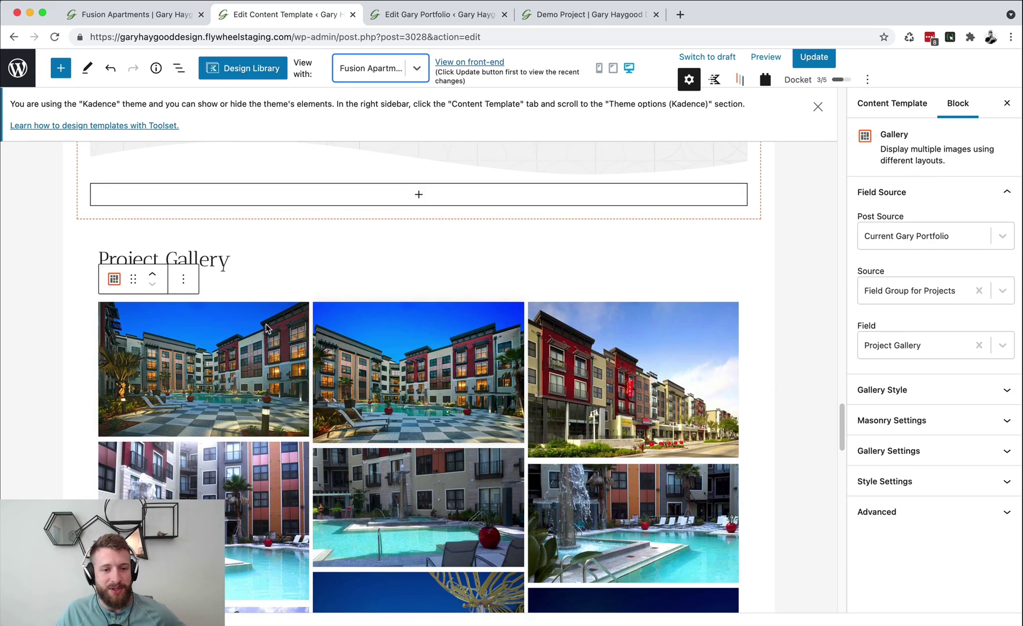
- Select the project title heading in the template's hero section to view its heading settings
{"action": "scroll", "coordinate": [382, 358], "scroll_direction": "down", "scroll_amount": 10}
{"action": "scroll", "coordinate": [382, 359], "scroll_direction": "up", "scroll_amount": 15}
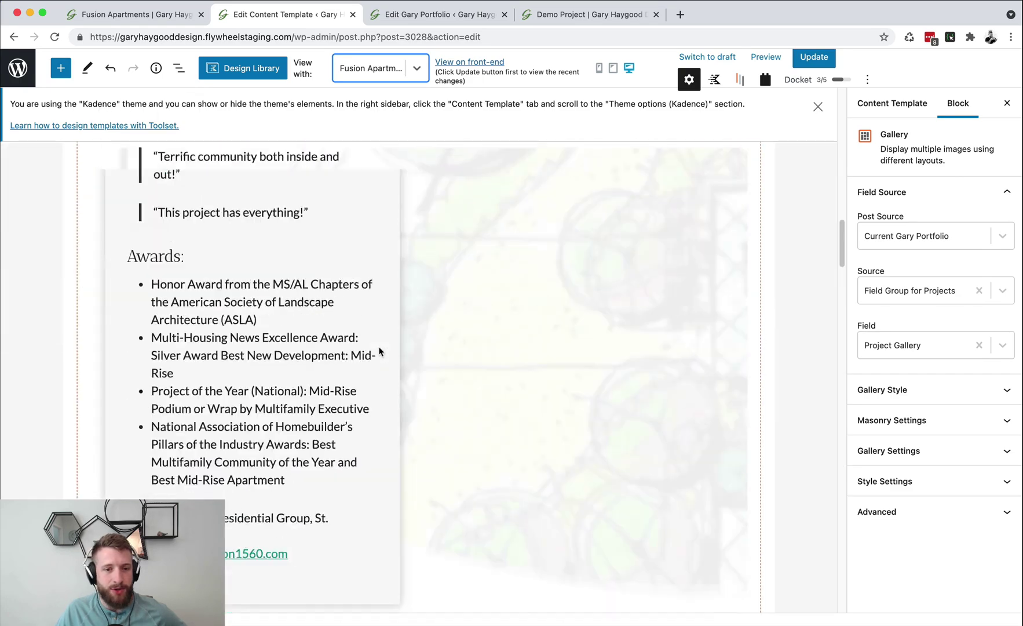
{"action": "scroll", "coordinate": [375, 364], "scroll_direction": "up", "scroll_amount": 5}
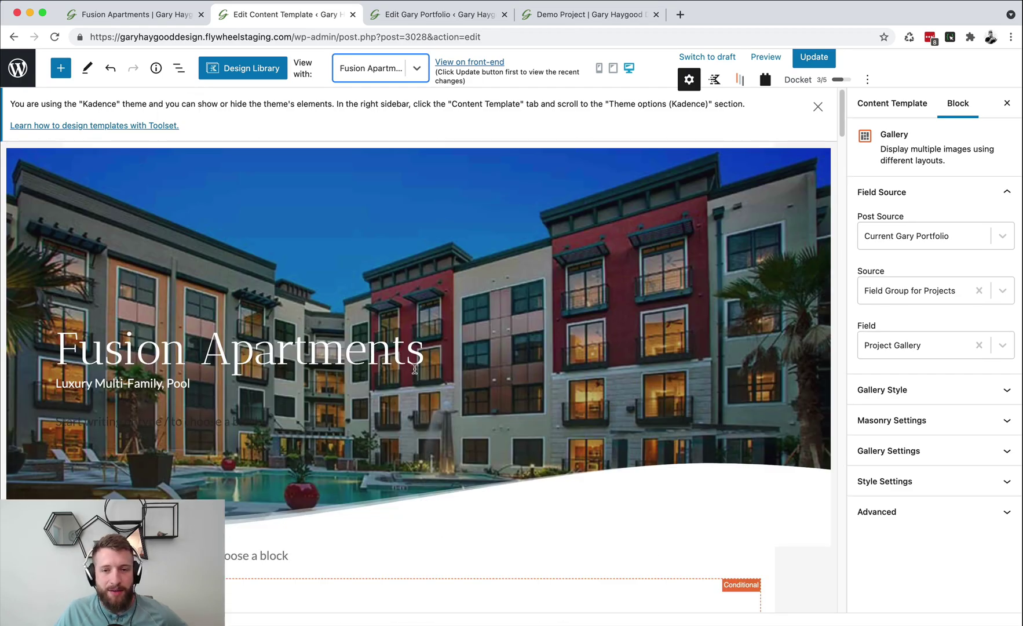
{"action": "left_click", "coordinate": [266, 346]}
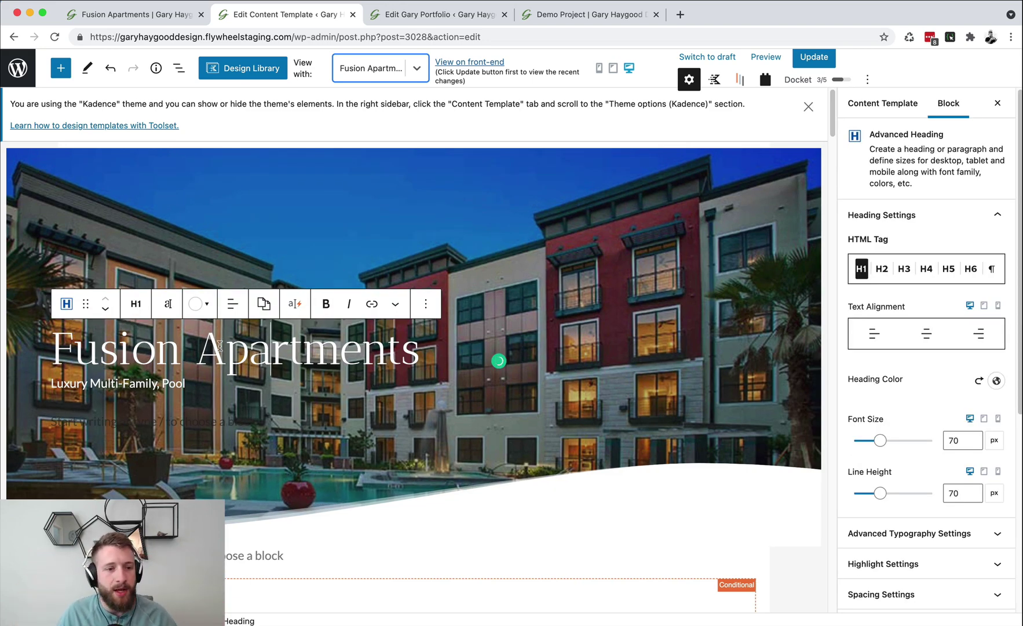
- Open the project title heading's inline dynamic content picker to view its Post Source and Source options, without choosing a source
{"action": "triple_click", "coordinate": [142, 355]}
{"action": "left_click", "coordinate": [253, 346]}
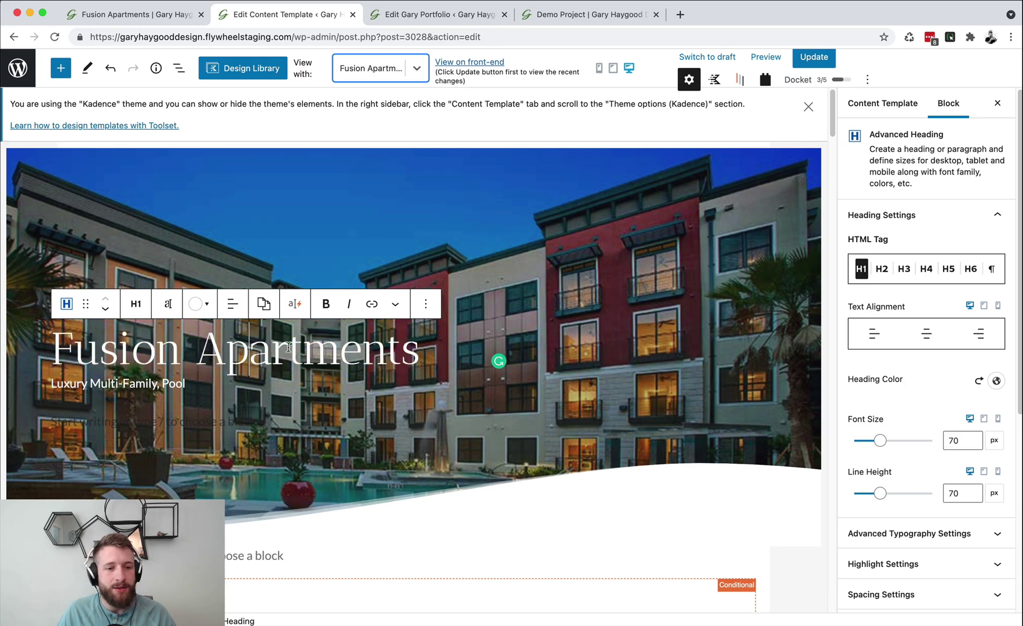
{"action": "left_click", "coordinate": [377, 353]}
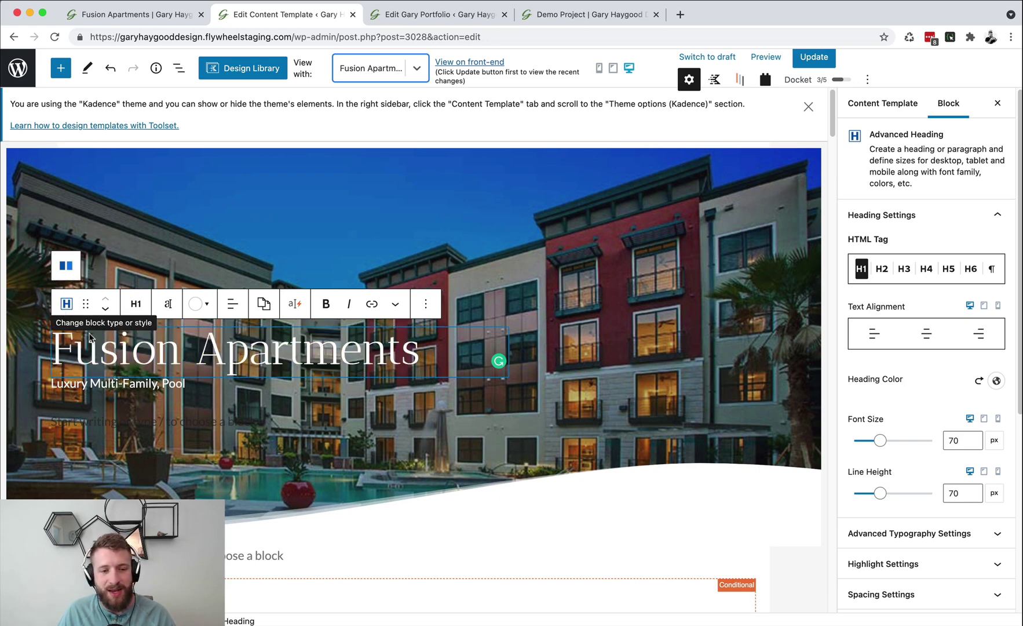
{"action": "left_click", "coordinate": [297, 305]}
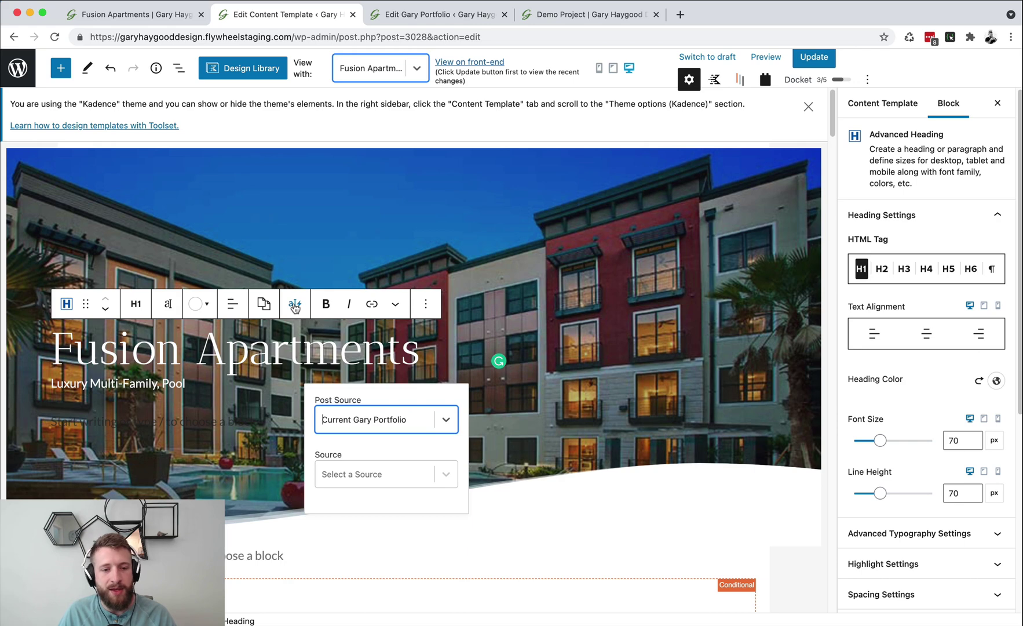
{"action": "left_click", "coordinate": [295, 303]}
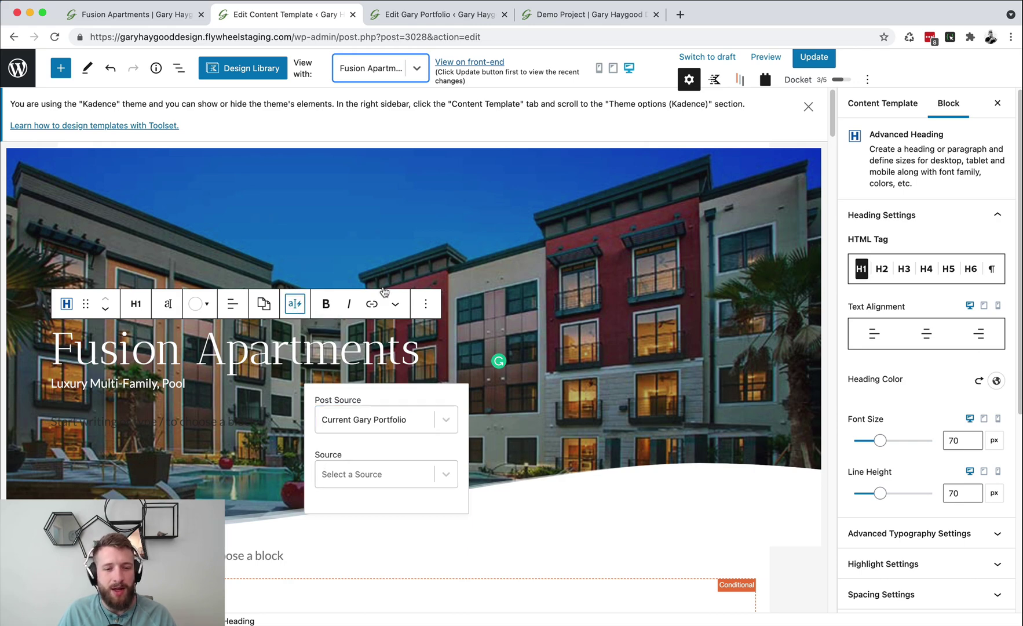
- Check the hero Row Layout's settings and inspect the project title heading's Dynamic Sources, including its content toggle, post source, source and field
{"action": "left_click", "coordinate": [515, 226]}
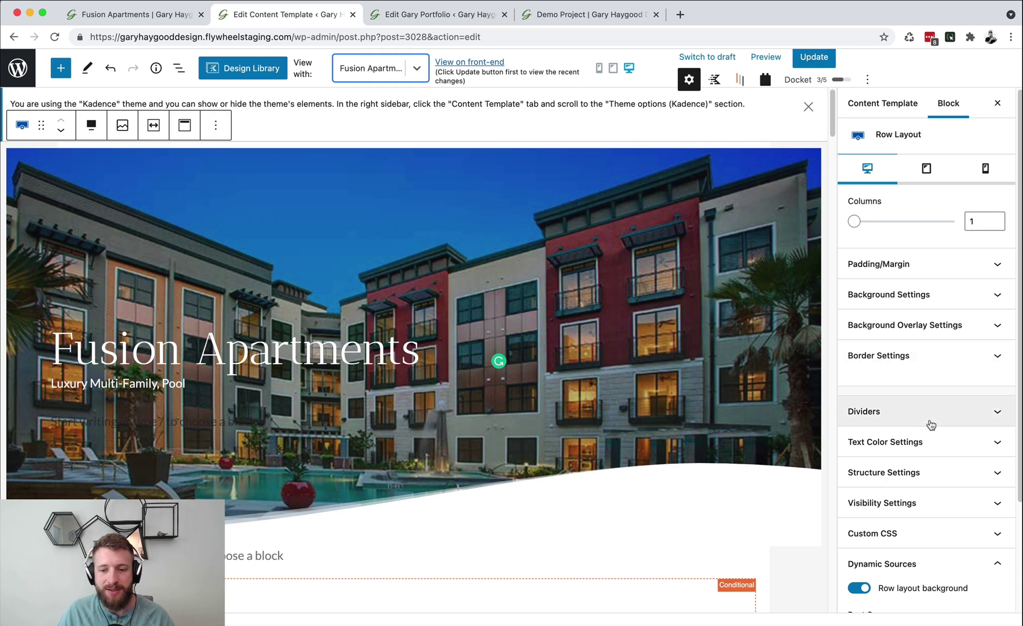
{"action": "scroll", "coordinate": [930, 423], "scroll_direction": "down", "scroll_amount": 2}
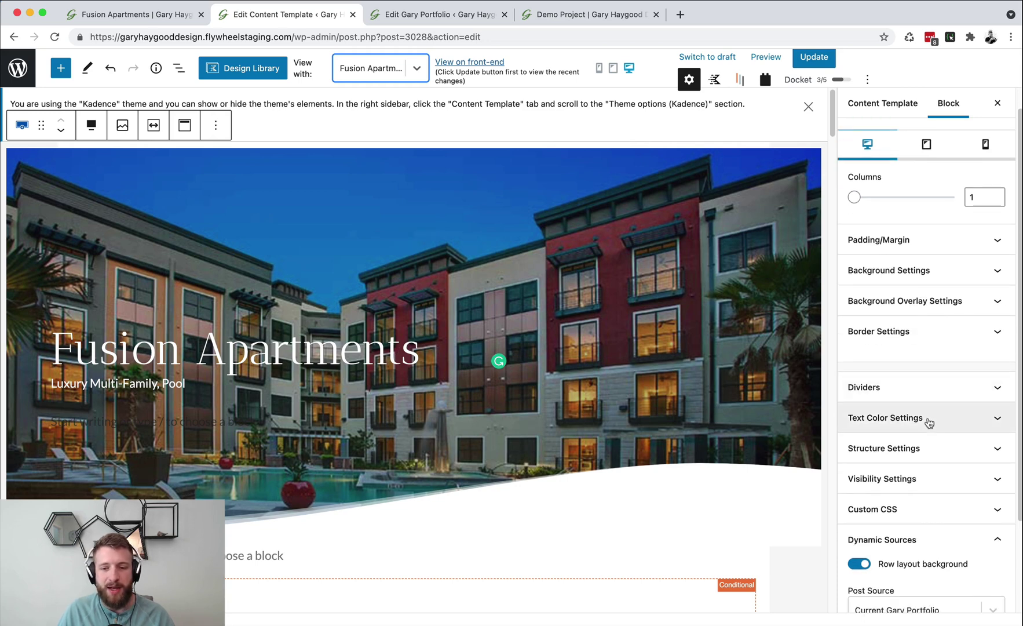
{"action": "left_click", "coordinate": [251, 351]}
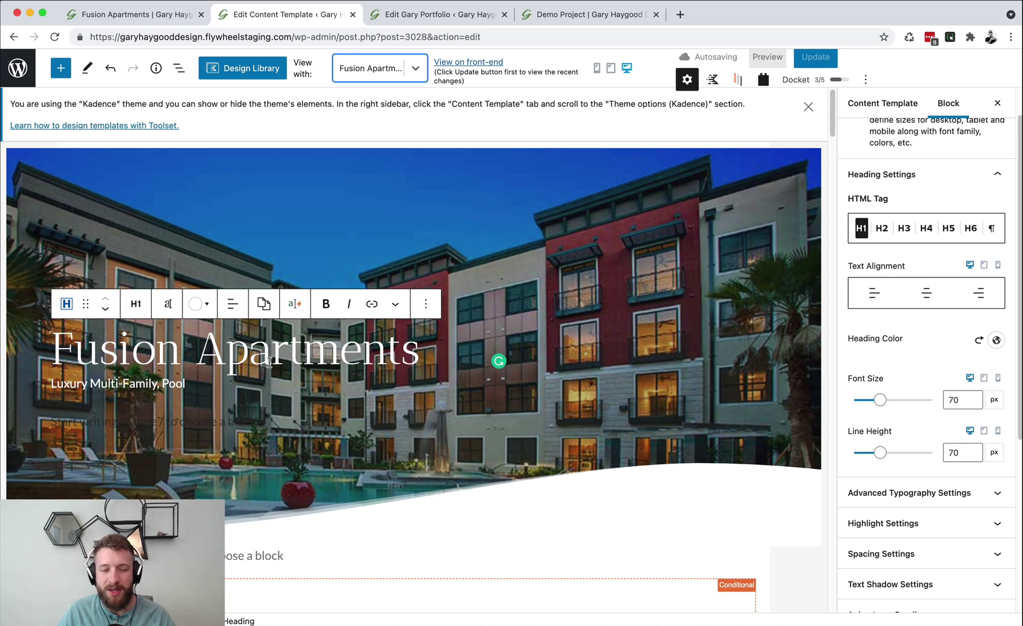
{"action": "scroll", "coordinate": [902, 452], "scroll_direction": "down", "scroll_amount": 4}
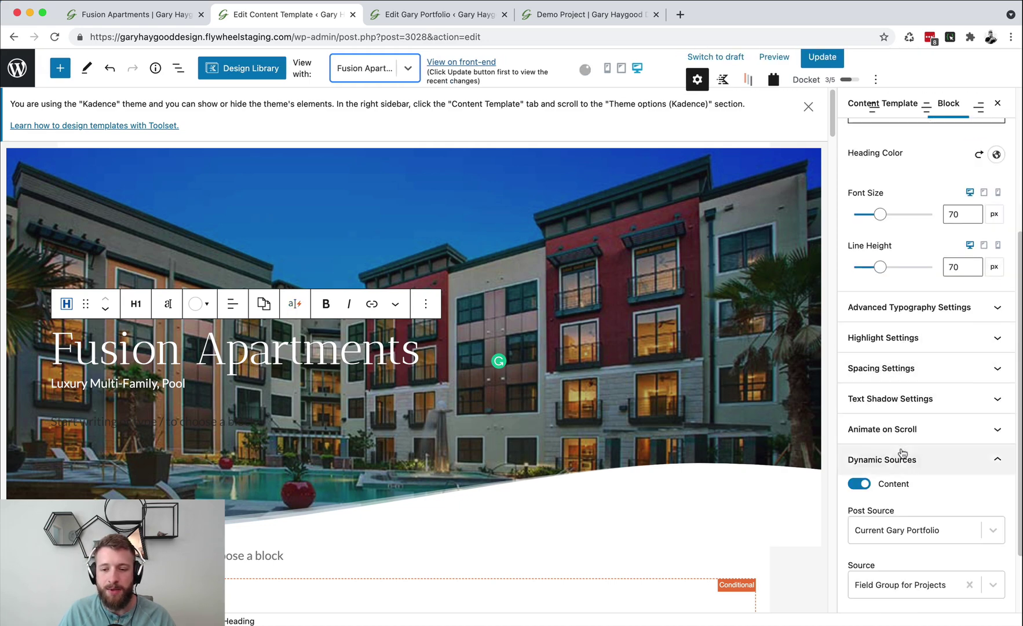
{"action": "scroll", "coordinate": [903, 454], "scroll_direction": "down", "scroll_amount": 1}
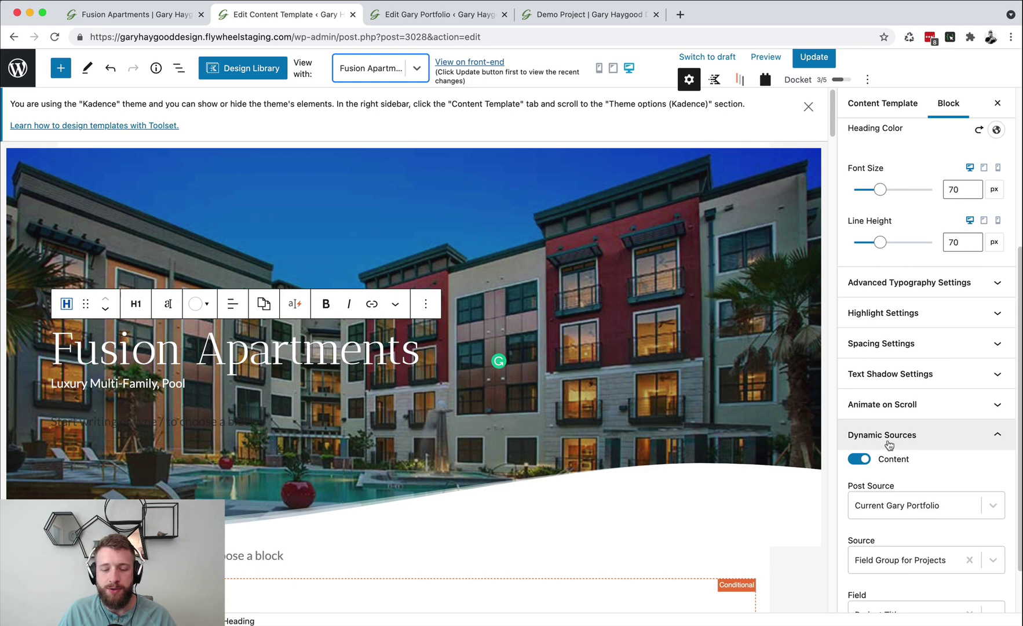
{"action": "scroll", "coordinate": [888, 441], "scroll_direction": "down", "scroll_amount": 1}
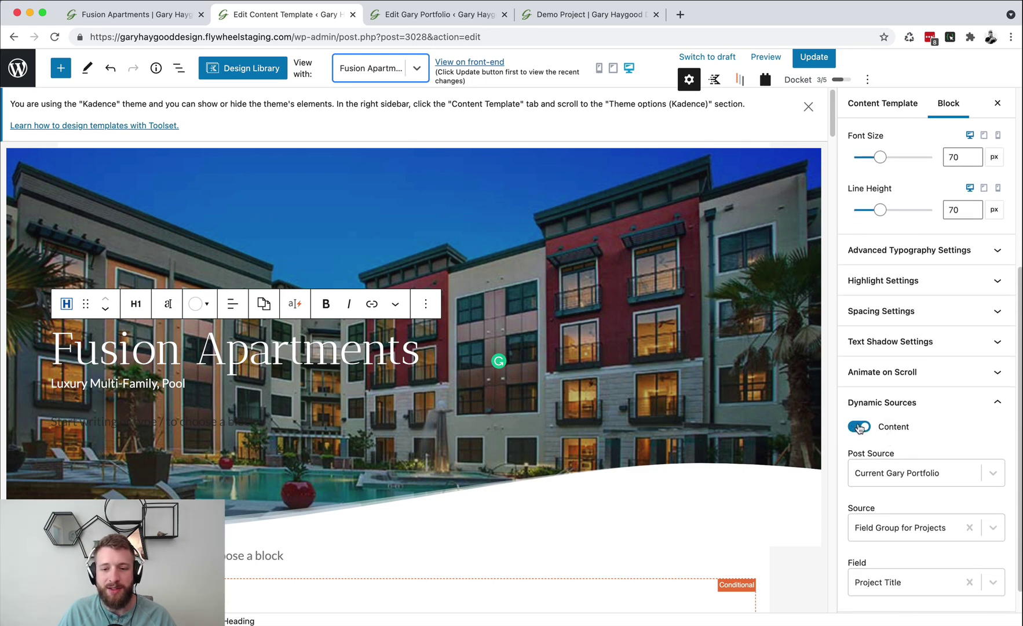
{"action": "scroll", "coordinate": [915, 427], "scroll_direction": "down", "scroll_amount": 1}
{"action": "scroll", "coordinate": [917, 428], "scroll_direction": "down", "scroll_amount": 1}
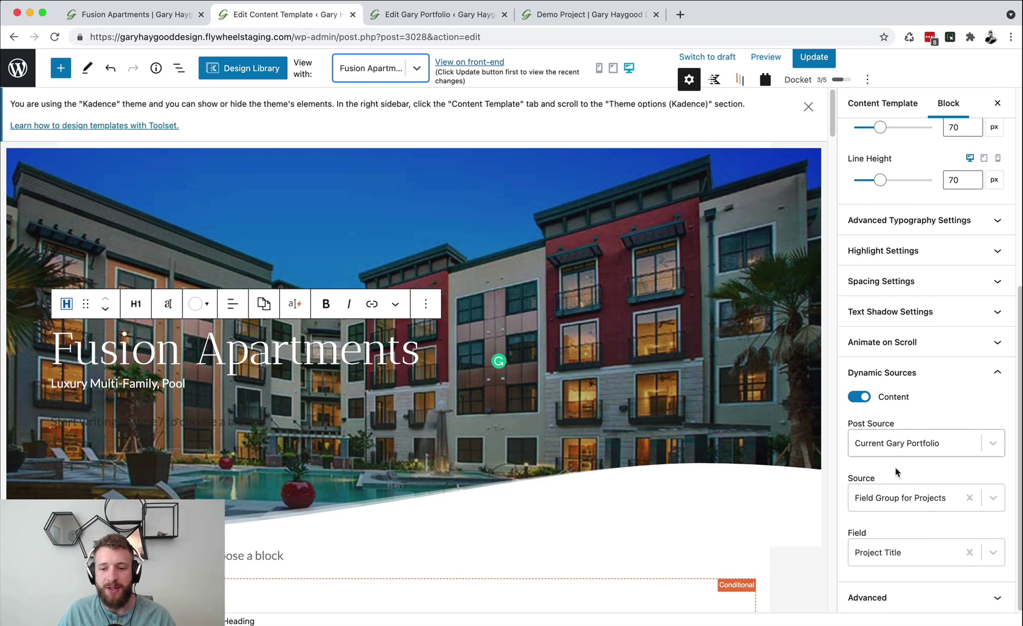
- Examine the dynamic content source settings of the hero heading in the content template
{"action": "left_click", "coordinate": [295, 305]}
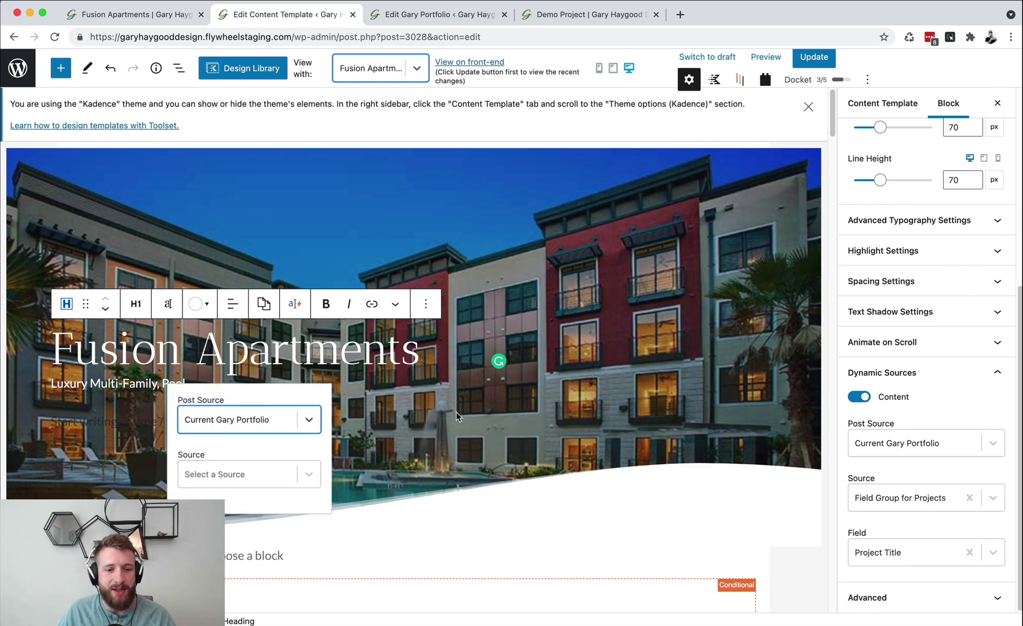
{"action": "left_click", "coordinate": [472, 417]}
{"action": "left_click", "coordinate": [326, 358]}
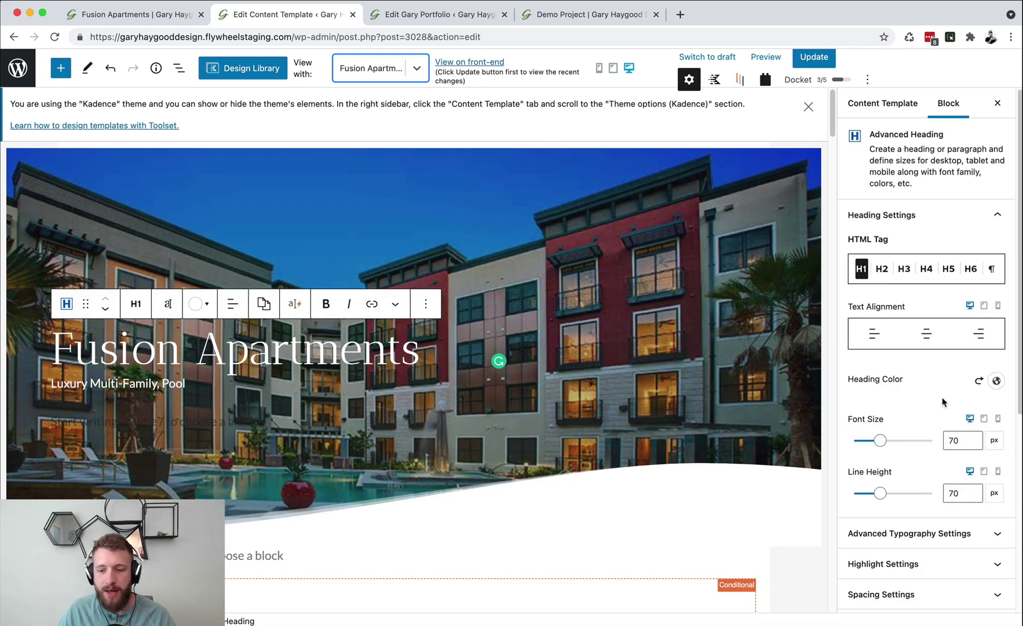
{"action": "scroll", "coordinate": [928, 406], "scroll_direction": "down", "scroll_amount": 5}
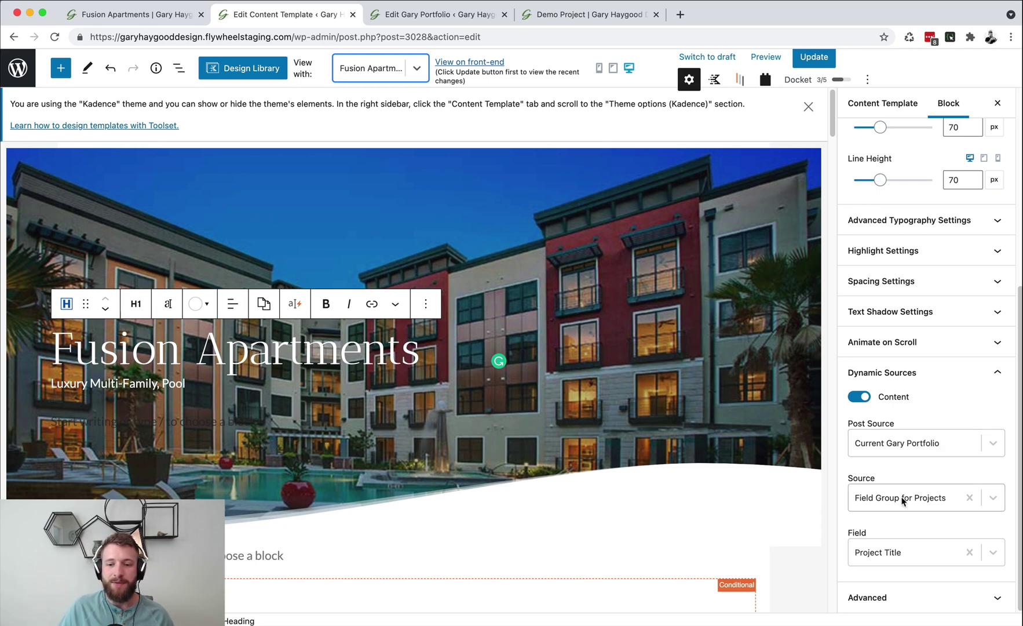
- Try Description as the hero heading's dynamic field, and restore the field to Project Title
{"action": "left_click", "coordinate": [999, 557]}
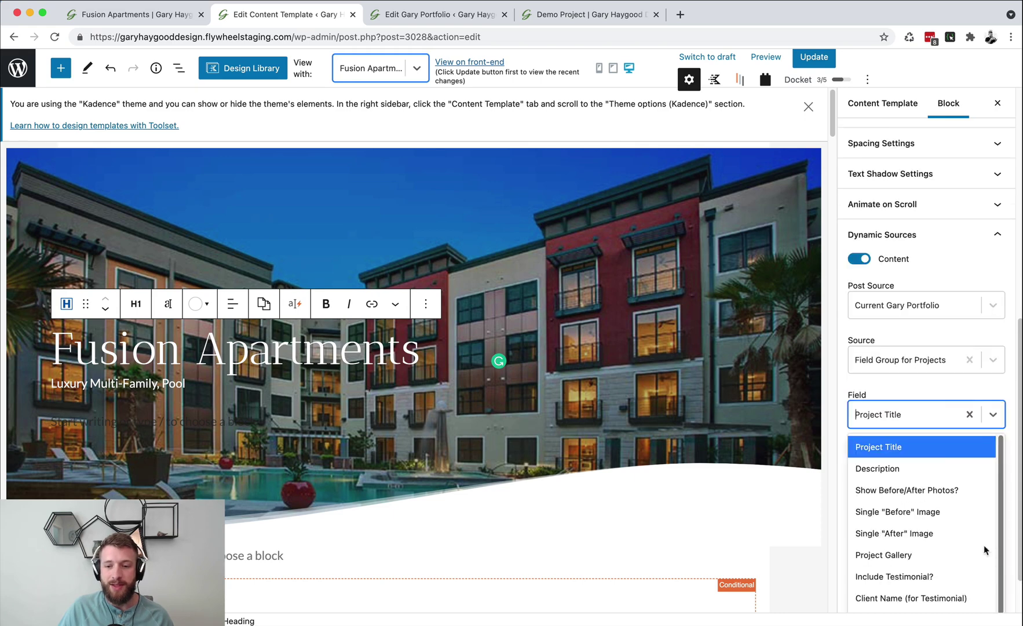
{"action": "scroll", "coordinate": [929, 455], "scroll_direction": "down", "scroll_amount": 1}
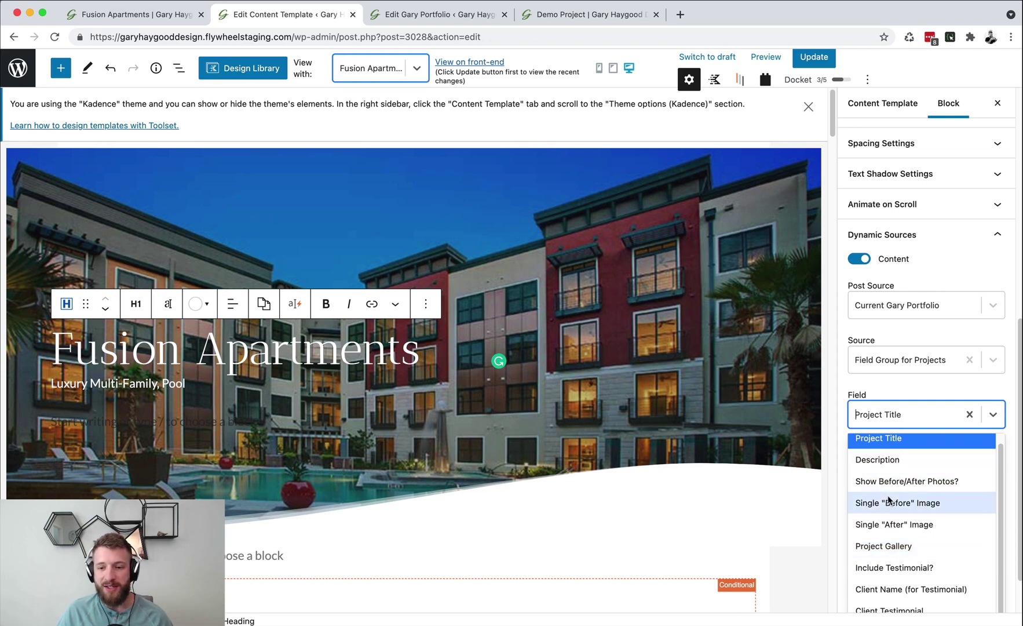
{"action": "left_click", "coordinate": [872, 461]}
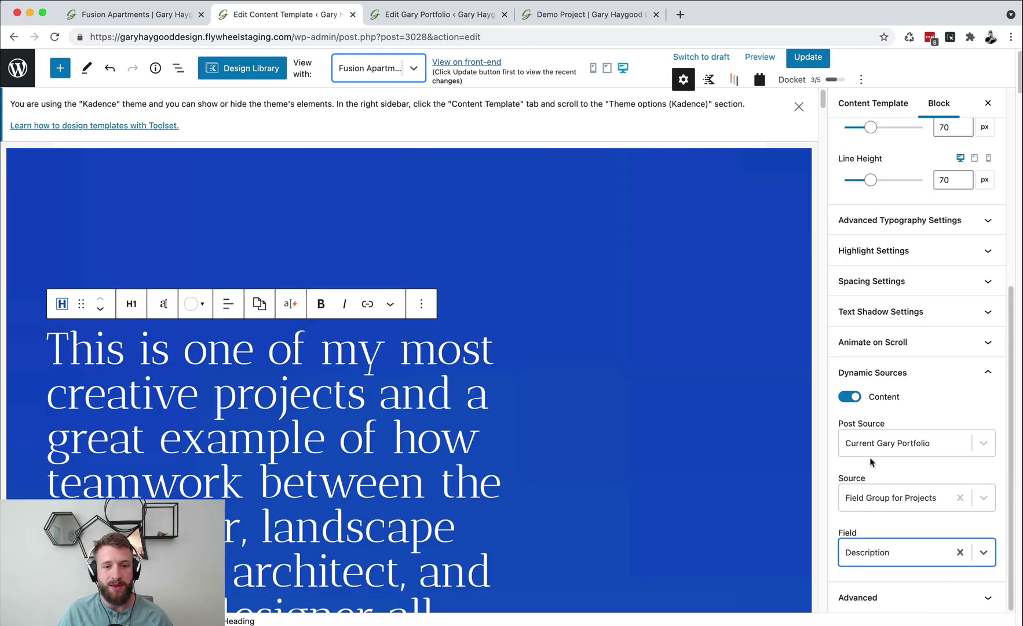
{"action": "scroll", "coordinate": [382, 376], "scroll_direction": "down", "scroll_amount": 10}
{"action": "scroll", "coordinate": [383, 378], "scroll_direction": "up", "scroll_amount": 9}
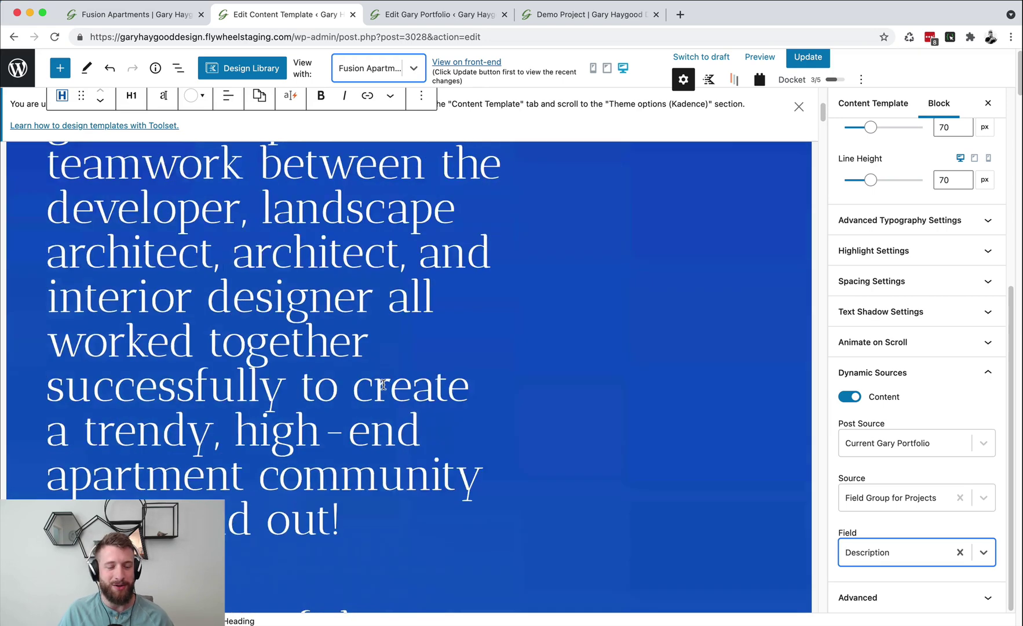
{"action": "scroll", "coordinate": [384, 378], "scroll_direction": "up", "scroll_amount": 3}
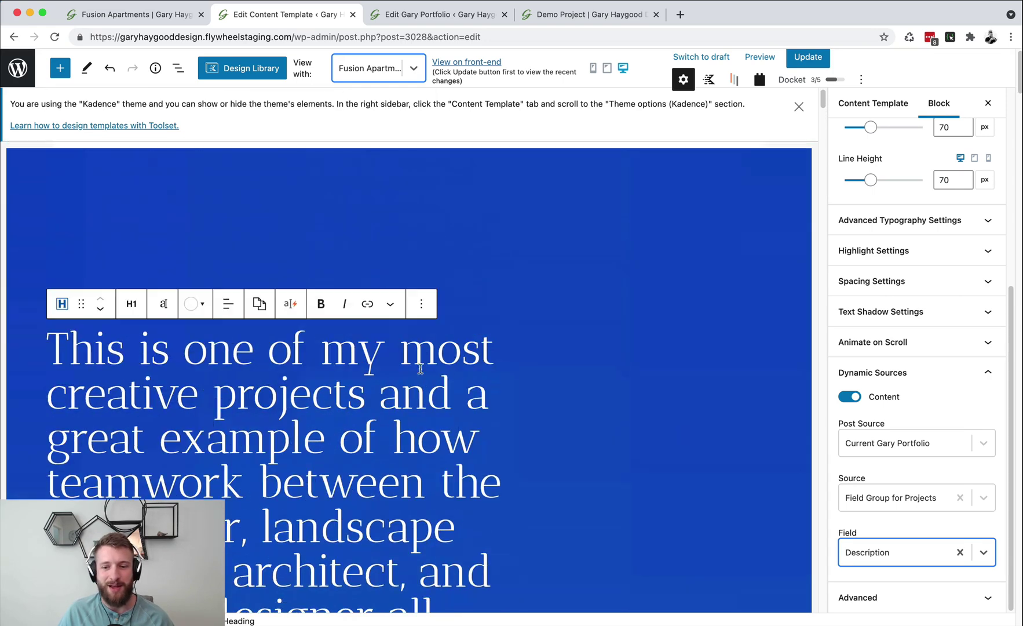
{"action": "left_click", "coordinate": [985, 558]}
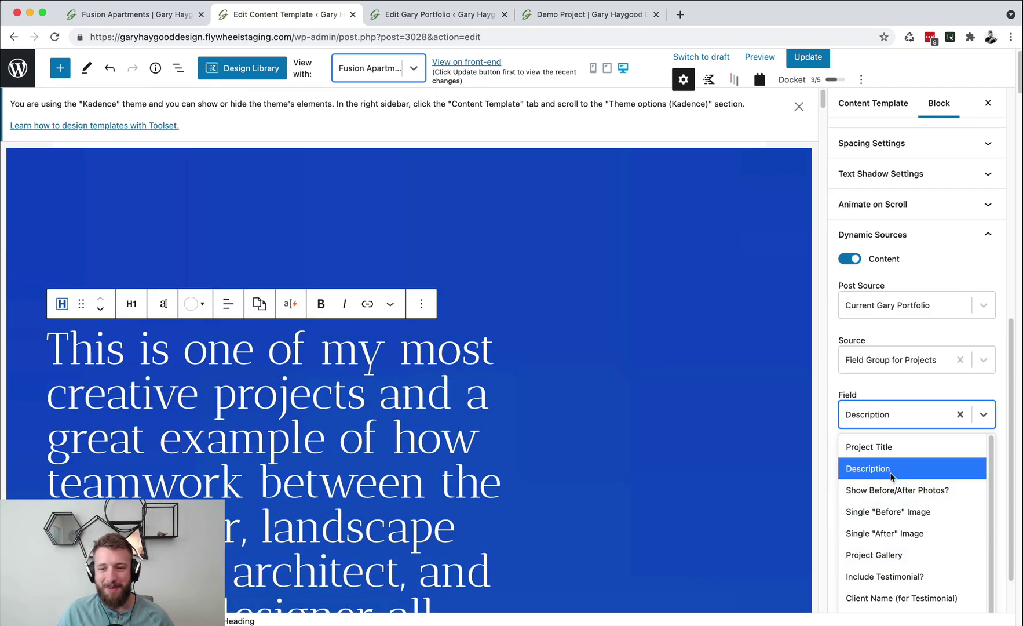
{"action": "left_click", "coordinate": [879, 447]}
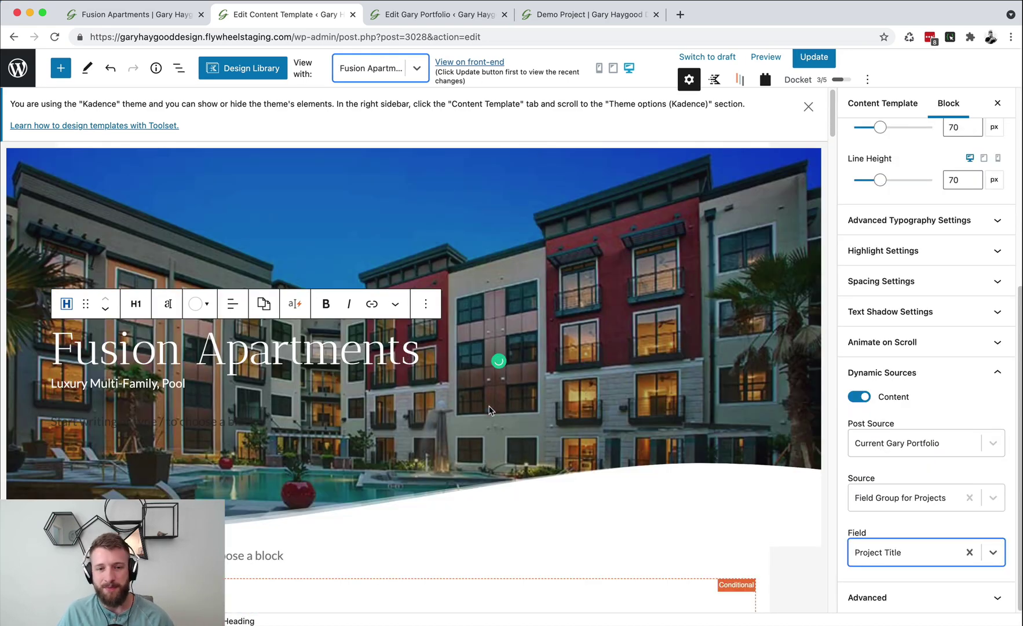
- Select the hero's row layout and examine the dynamic source settings of its background
{"action": "left_click", "coordinate": [489, 217]}
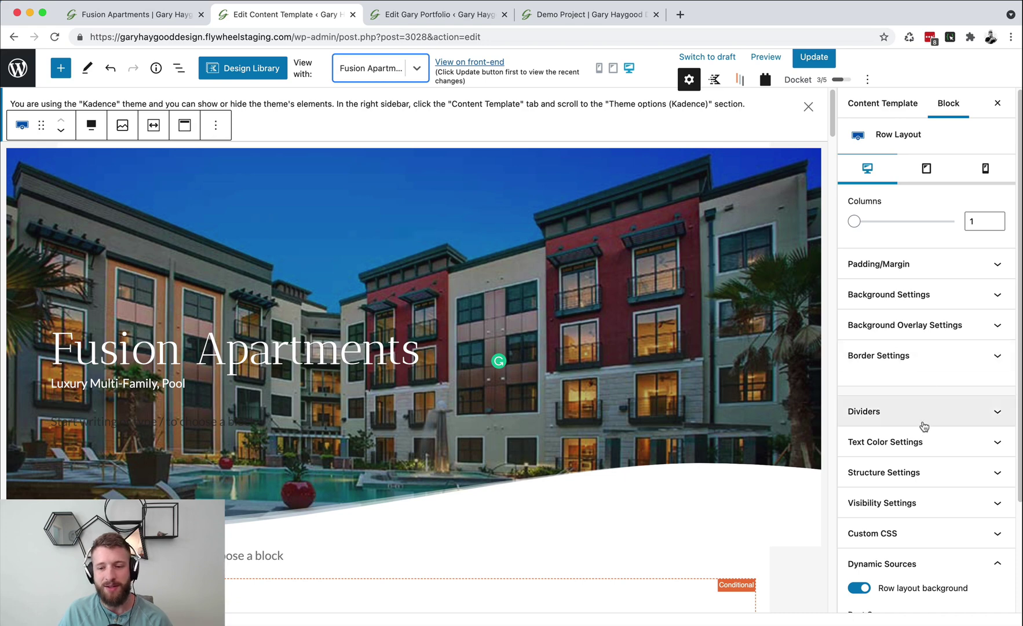
{"action": "scroll", "coordinate": [925, 427], "scroll_direction": "down", "scroll_amount": 3}
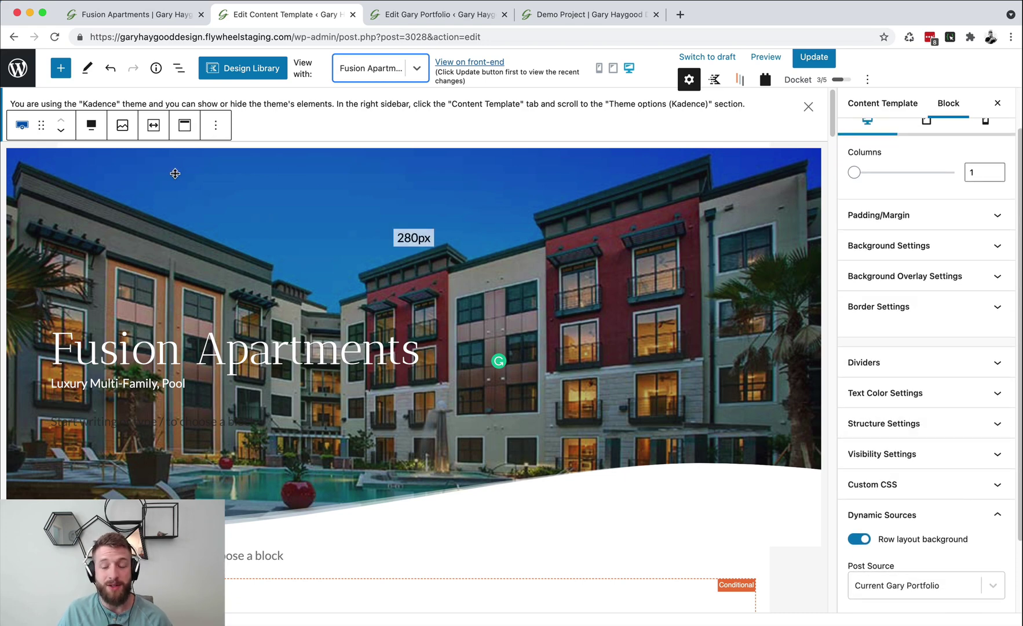
{"action": "scroll", "coordinate": [948, 383], "scroll_direction": "down", "scroll_amount": 5}
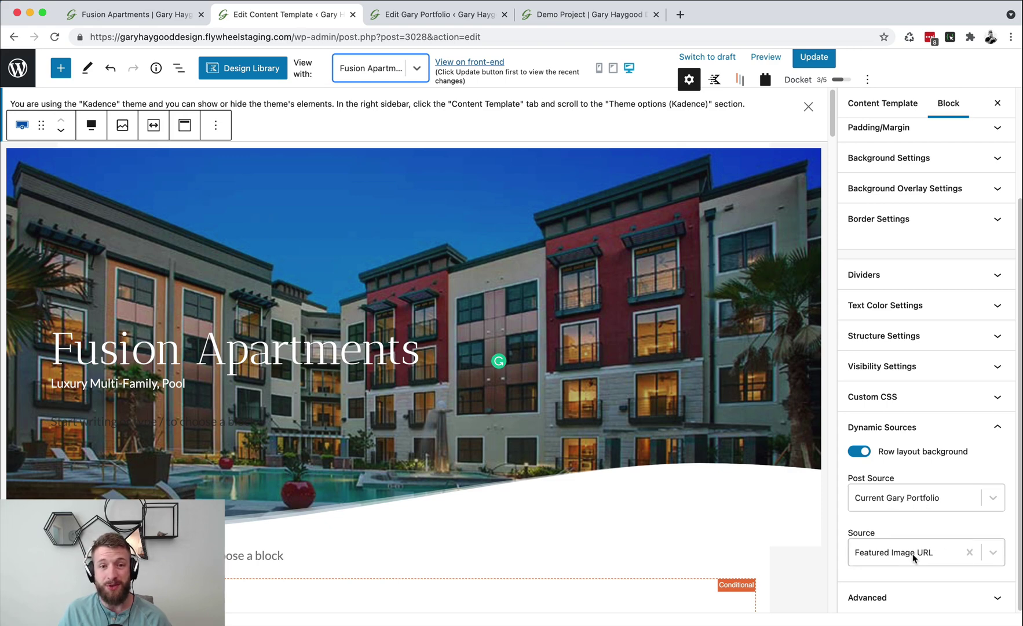
- Switch to the Demo Project post and set its featured image to fusion-day-courtyard-1.jpg from the media library
{"action": "left_click", "coordinate": [452, 17]}
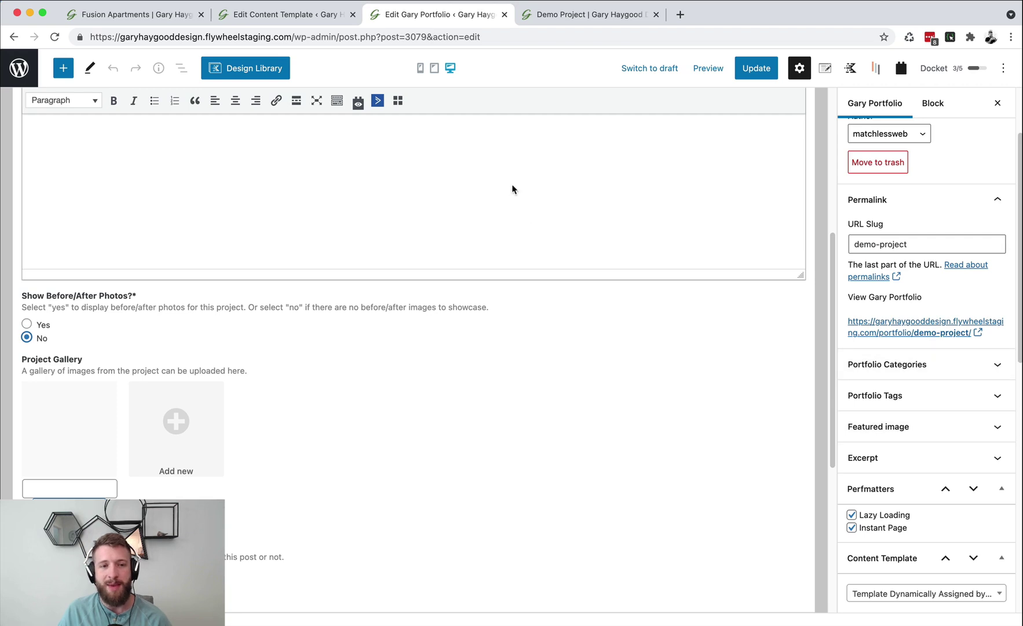
{"action": "scroll", "coordinate": [512, 189], "scroll_direction": "up", "scroll_amount": 5}
{"action": "scroll", "coordinate": [904, 425], "scroll_direction": "down", "scroll_amount": 1}
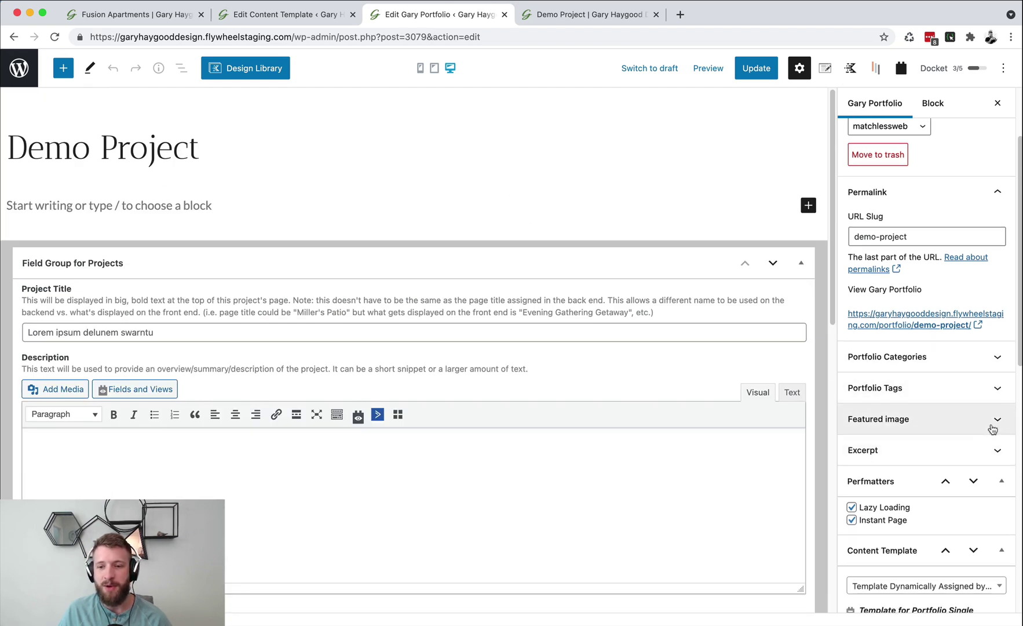
{"action": "left_click", "coordinate": [993, 429]}
{"action": "scroll", "coordinate": [932, 388], "scroll_direction": "down", "scroll_amount": 1}
{"action": "left_click", "coordinate": [927, 433]}
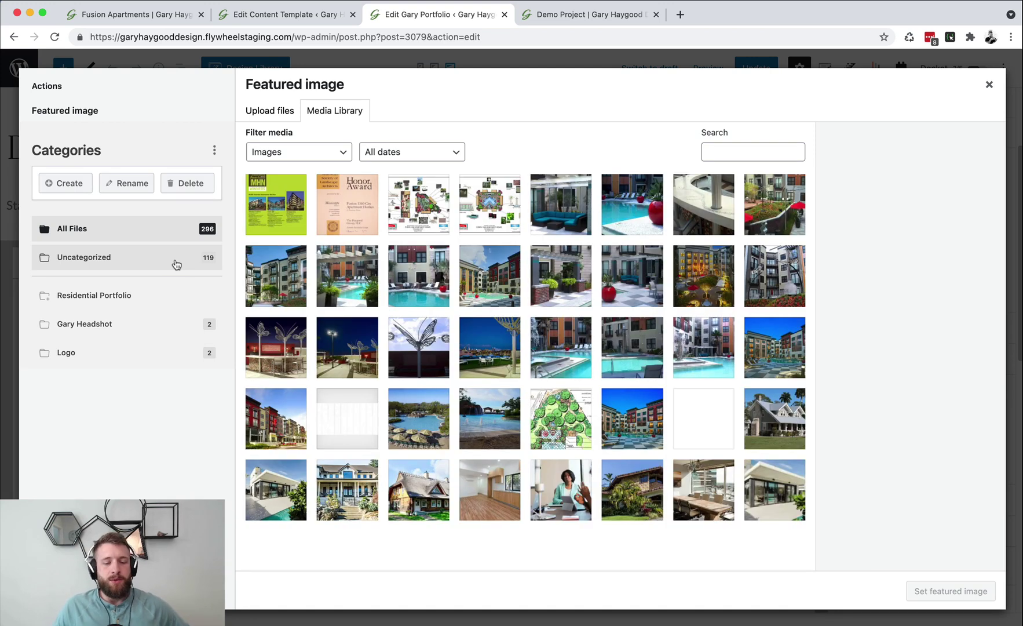
{"action": "left_click", "coordinate": [286, 283]}
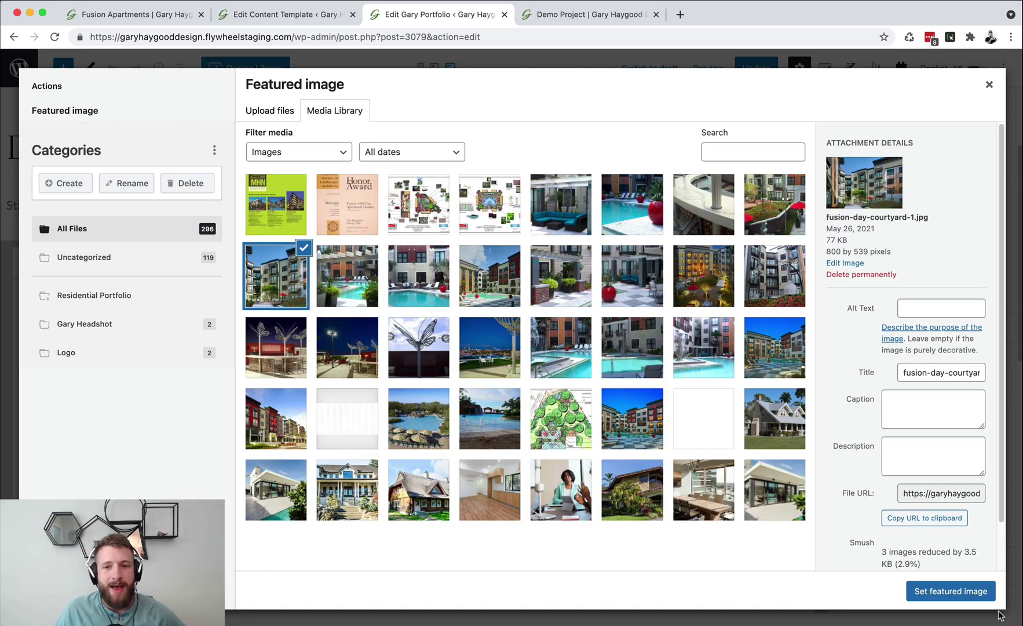
{"action": "left_click", "coordinate": [987, 594]}
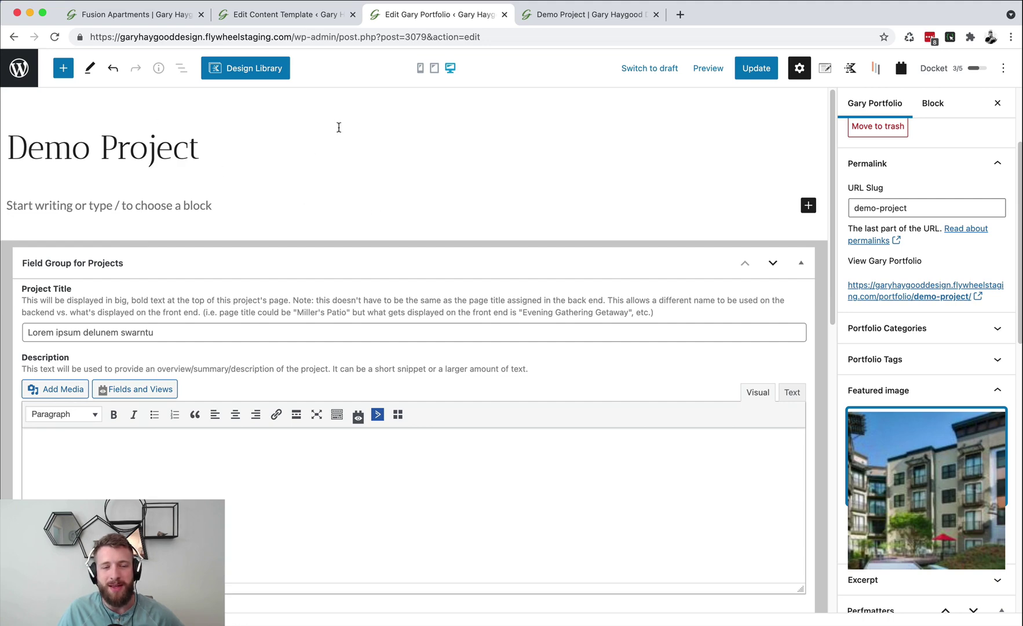
- Check the template's hero background again and update the Demo Project post
{"action": "left_click", "coordinate": [287, 14]}
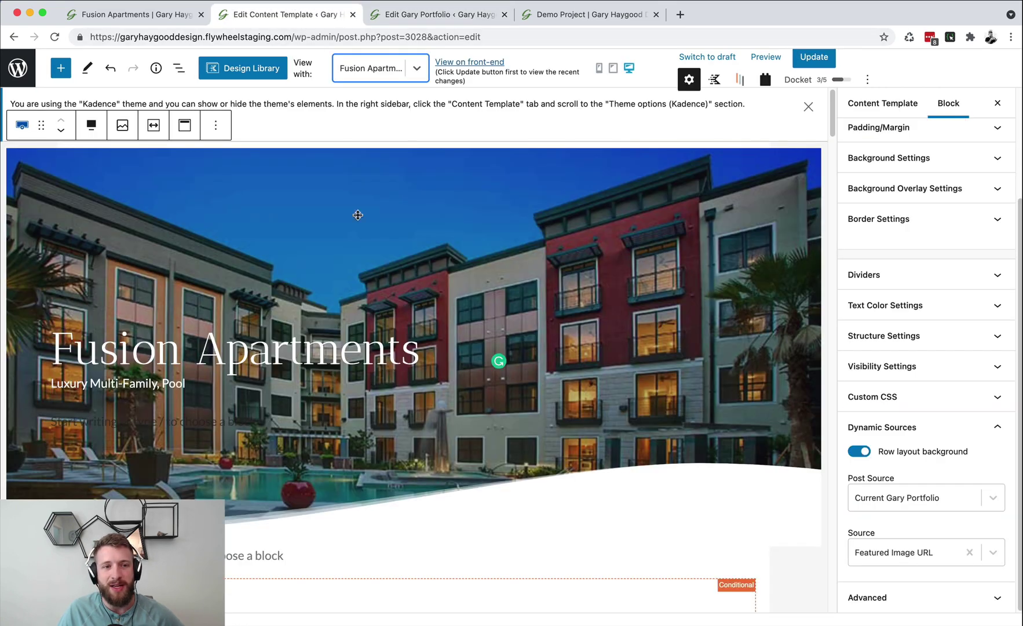
{"action": "left_click", "coordinate": [450, 18]}
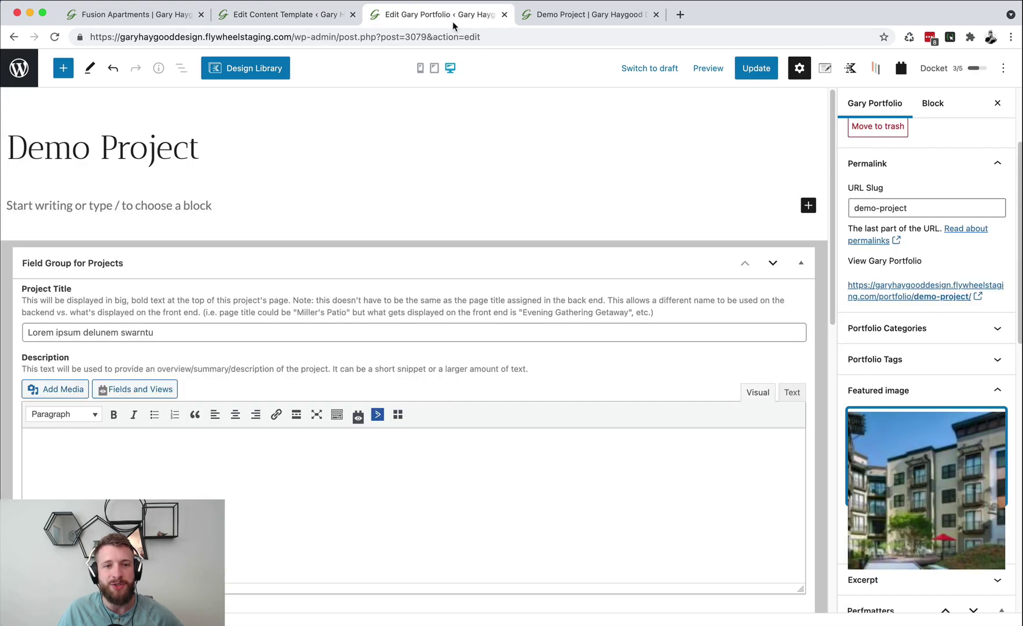
{"action": "left_click", "coordinate": [756, 69]}
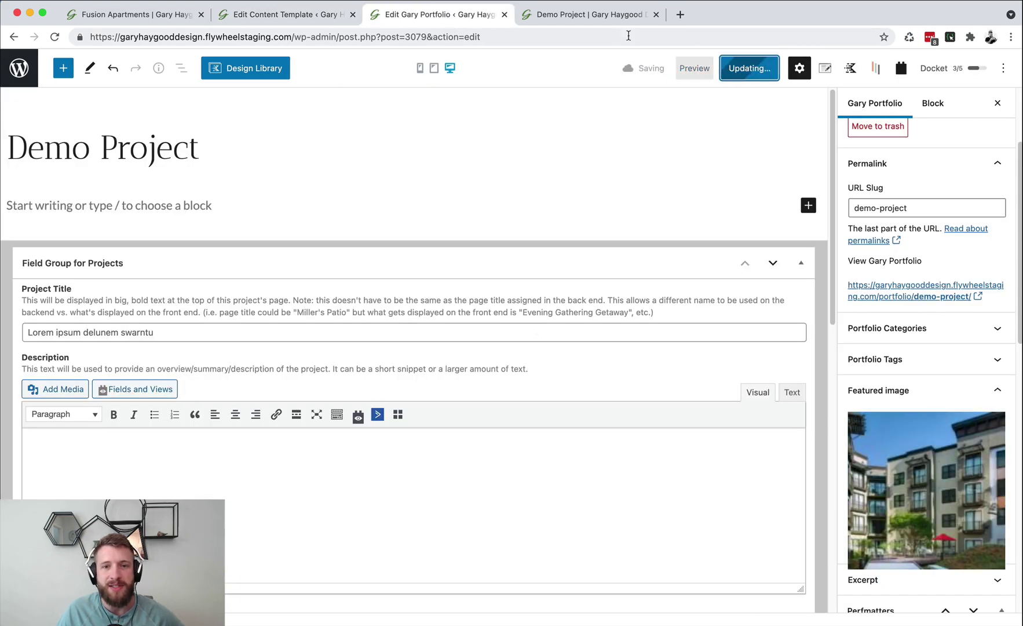
- View the live Demo Project page and reload it to check the hero background image
{"action": "left_click", "coordinate": [587, 20]}
{"action": "scroll", "coordinate": [288, 238], "scroll_direction": "down", "scroll_amount": 2}
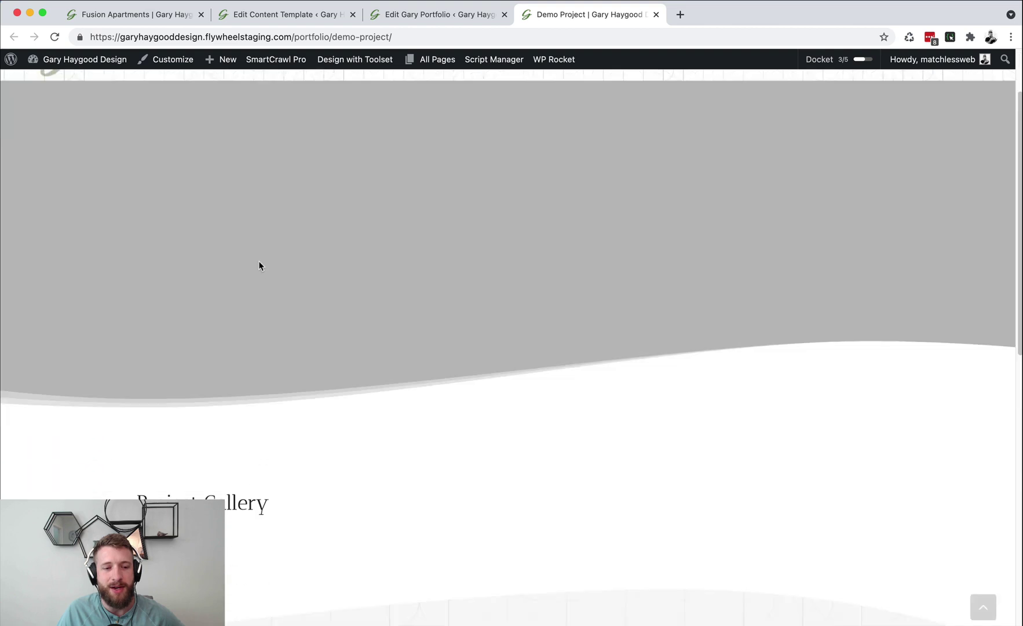
{"action": "scroll", "coordinate": [334, 215], "scroll_direction": "up", "scroll_amount": 3}
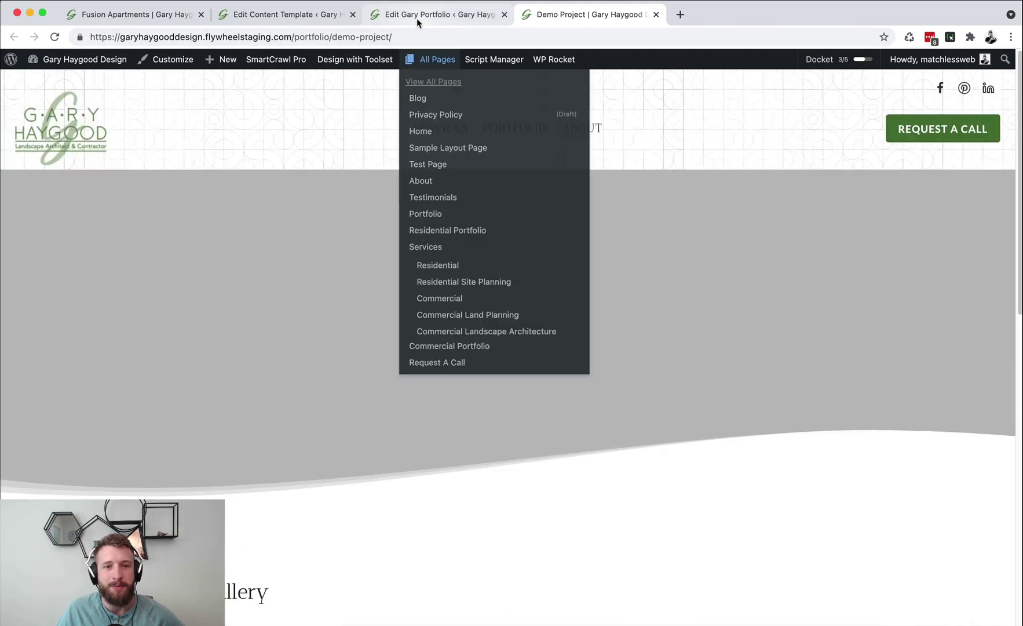
{"action": "left_click", "coordinate": [417, 17]}
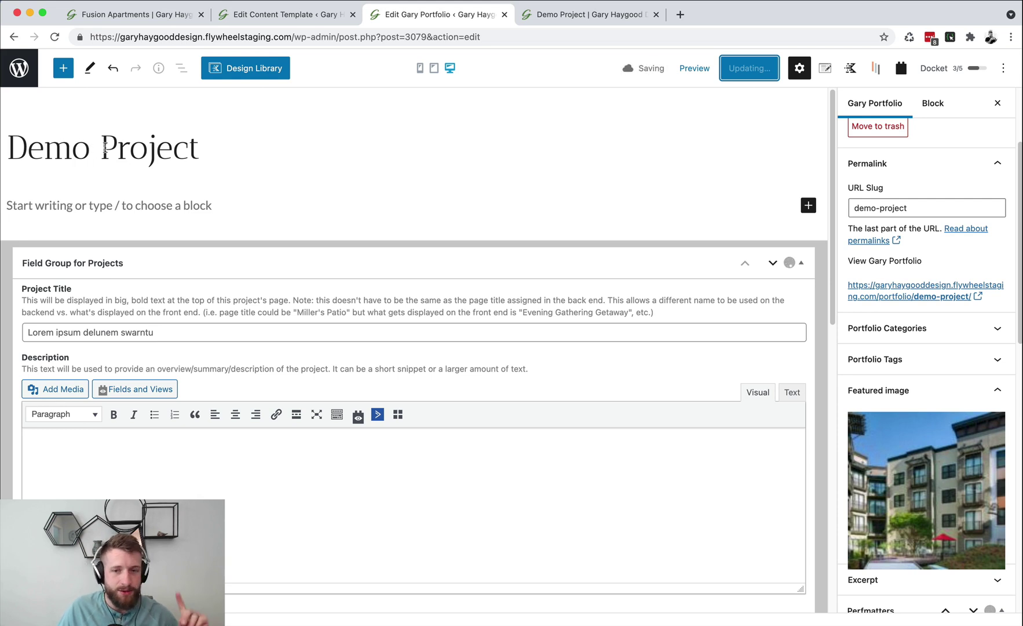
{"action": "left_click", "coordinate": [528, 14]}
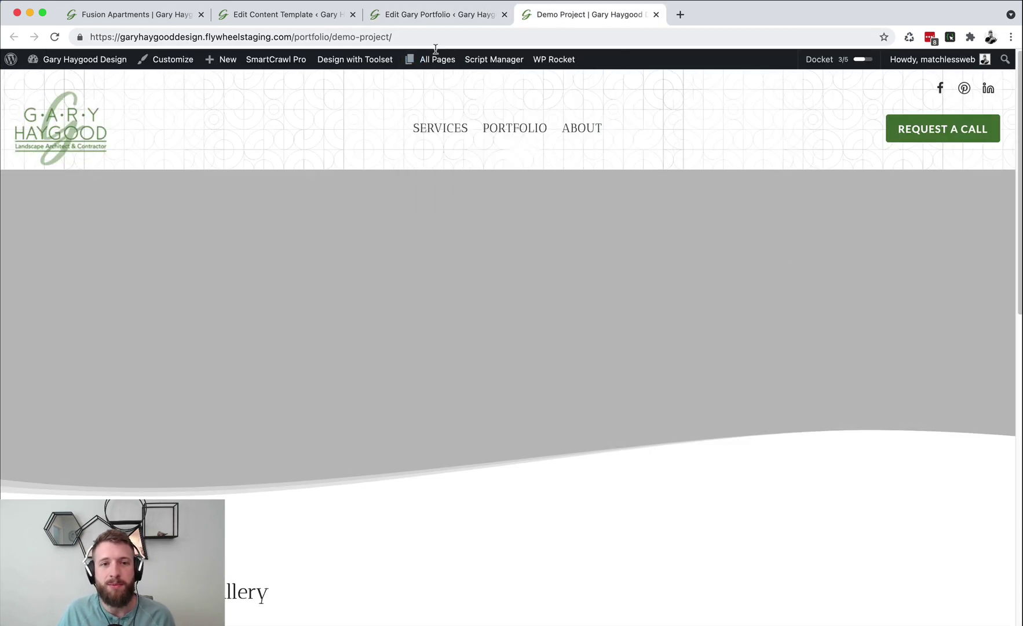
{"action": "mouse_move", "coordinate": [927, 59]}
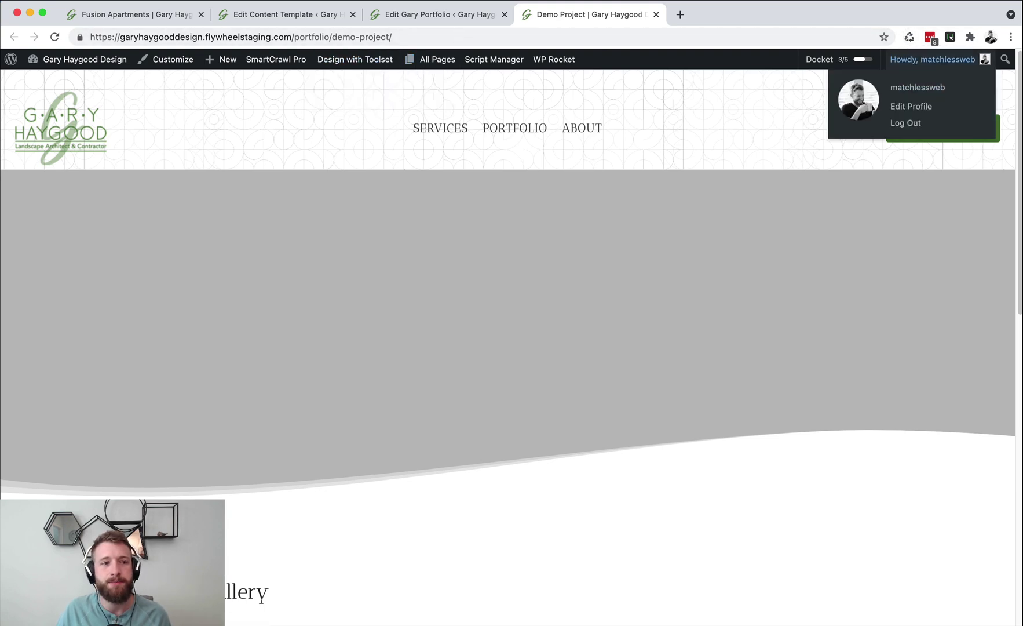
{"action": "left_click", "coordinate": [54, 36]}
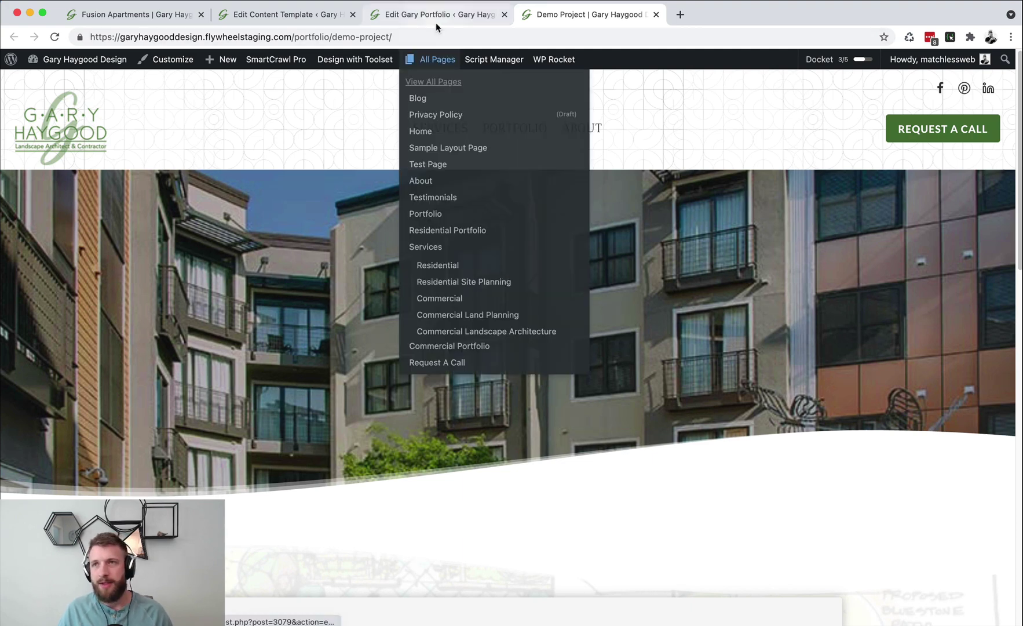
- Update the Demo Project post with the project title "Fancy Houses" and reload its live page
{"action": "left_click", "coordinate": [451, 22]}
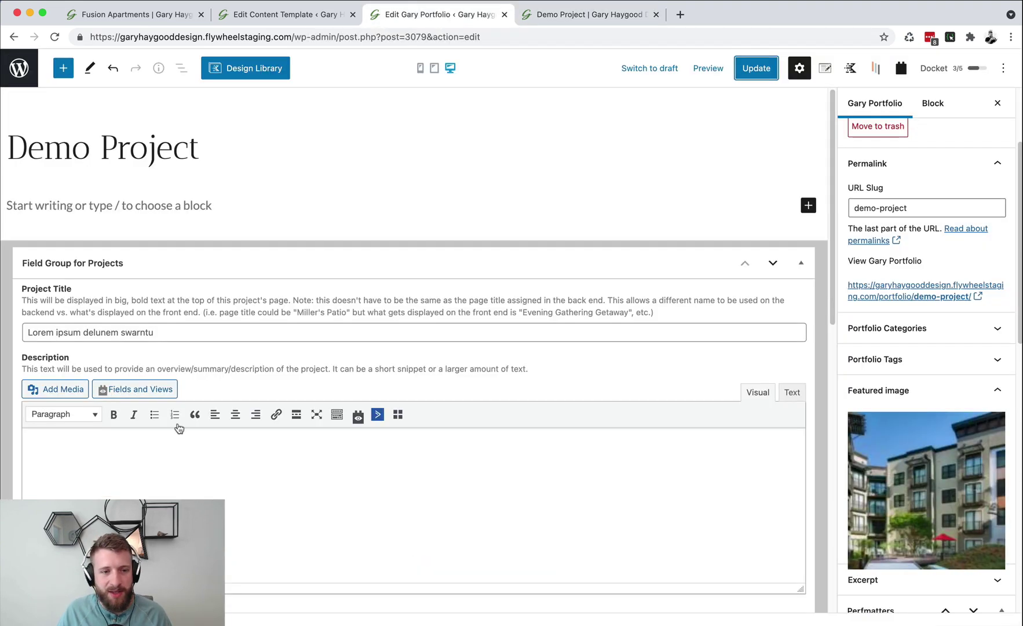
{"action": "left_click", "coordinate": [65, 332]}
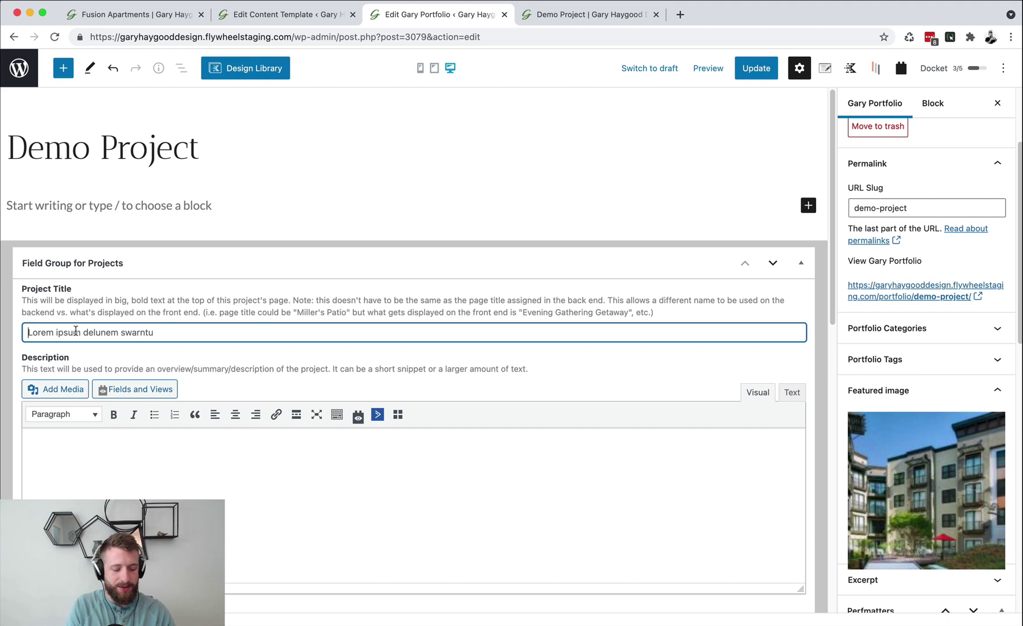
{"action": "triple_click", "coordinate": [76, 331]}
{"action": "type", "text": "Fancy Houses"}
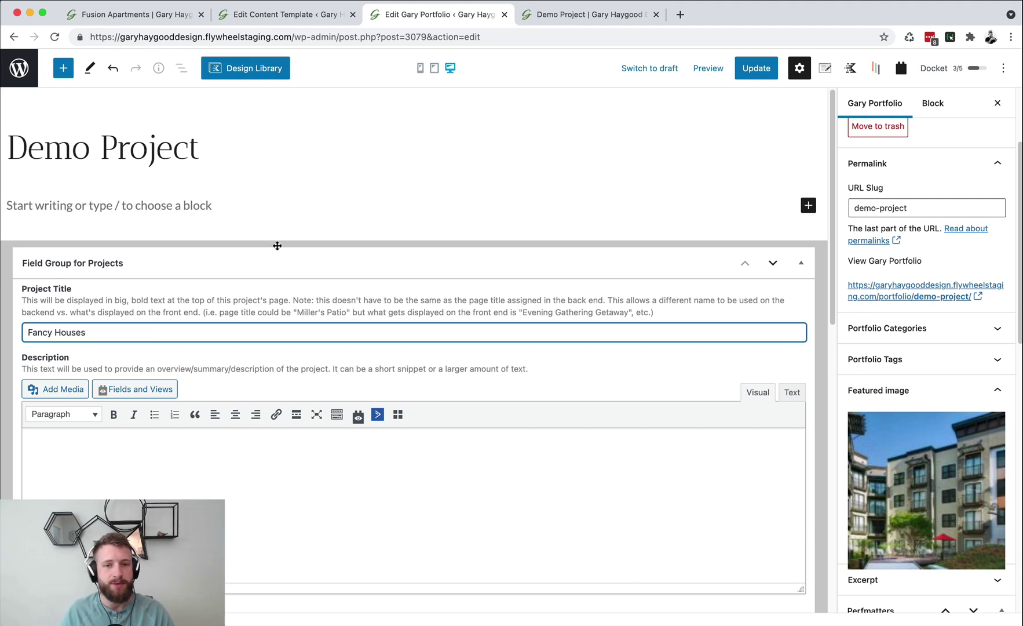
{"action": "left_click", "coordinate": [756, 68]}
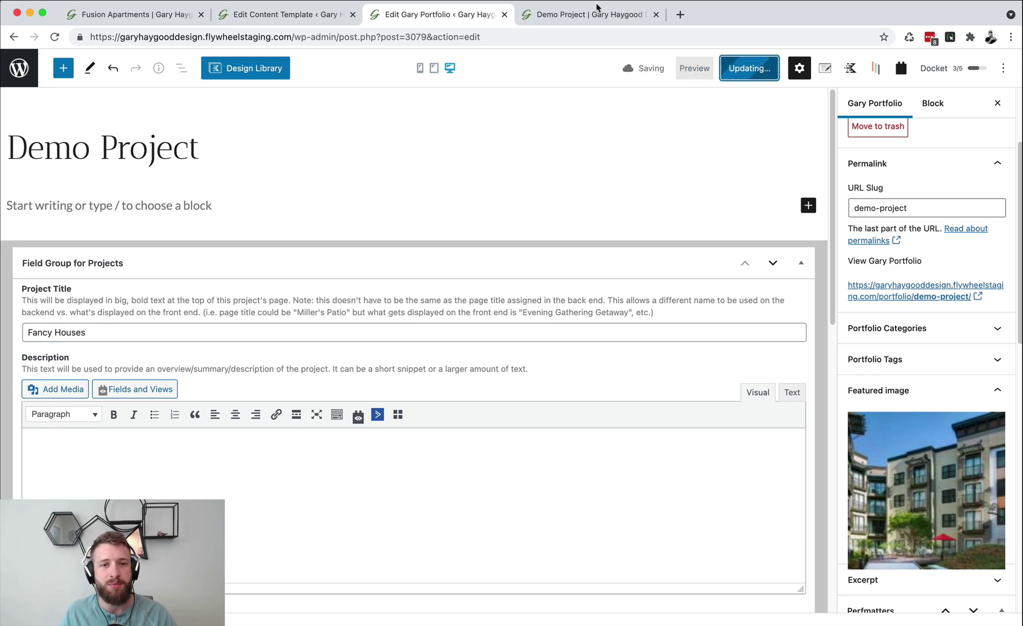
{"action": "left_click", "coordinate": [567, 15]}
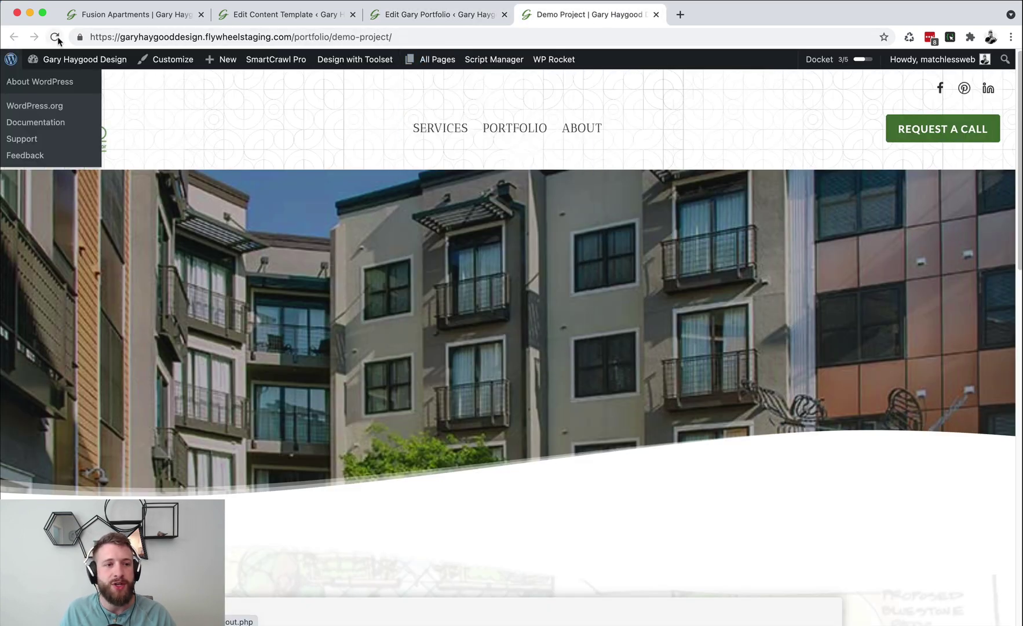
{"action": "left_click", "coordinate": [55, 38]}
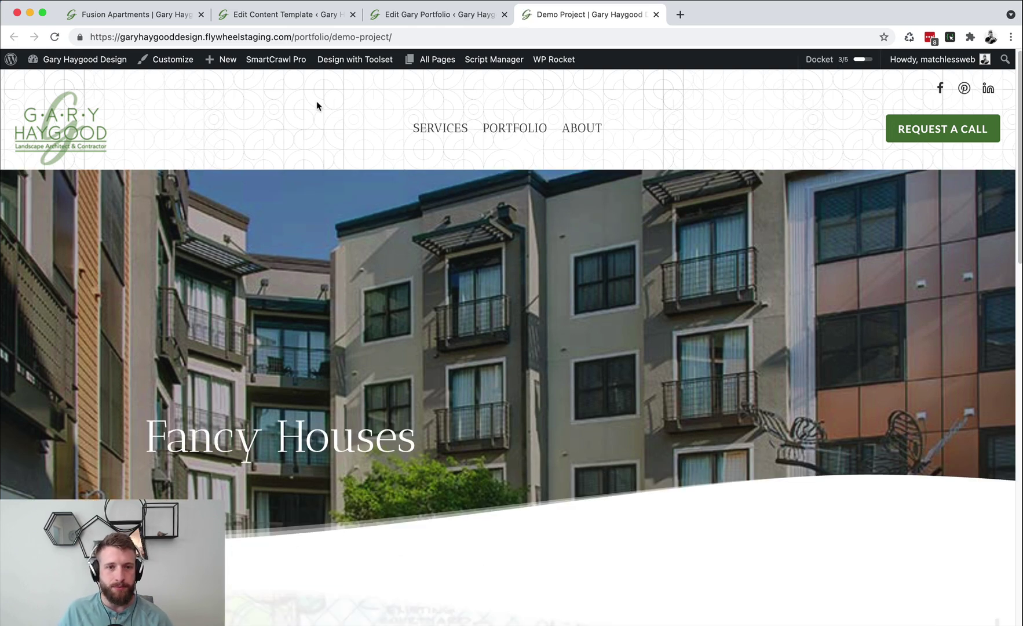
- Compare the Demo Project's field group in the post editor with its live page and return to the editor
{"action": "left_click", "coordinate": [432, 15]}
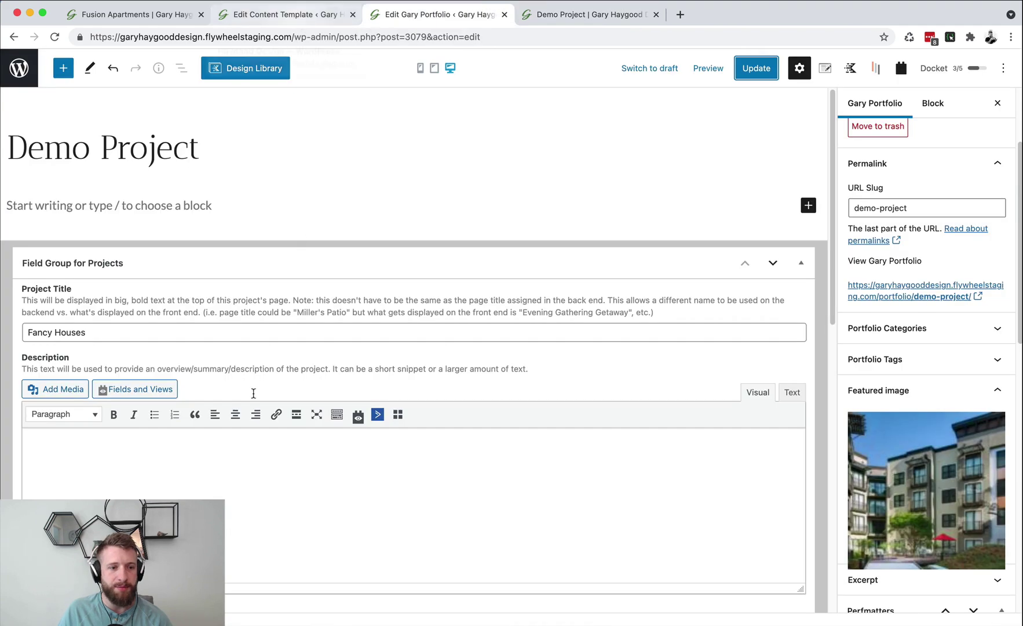
{"action": "scroll", "coordinate": [492, 230], "scroll_direction": "down", "scroll_amount": 5}
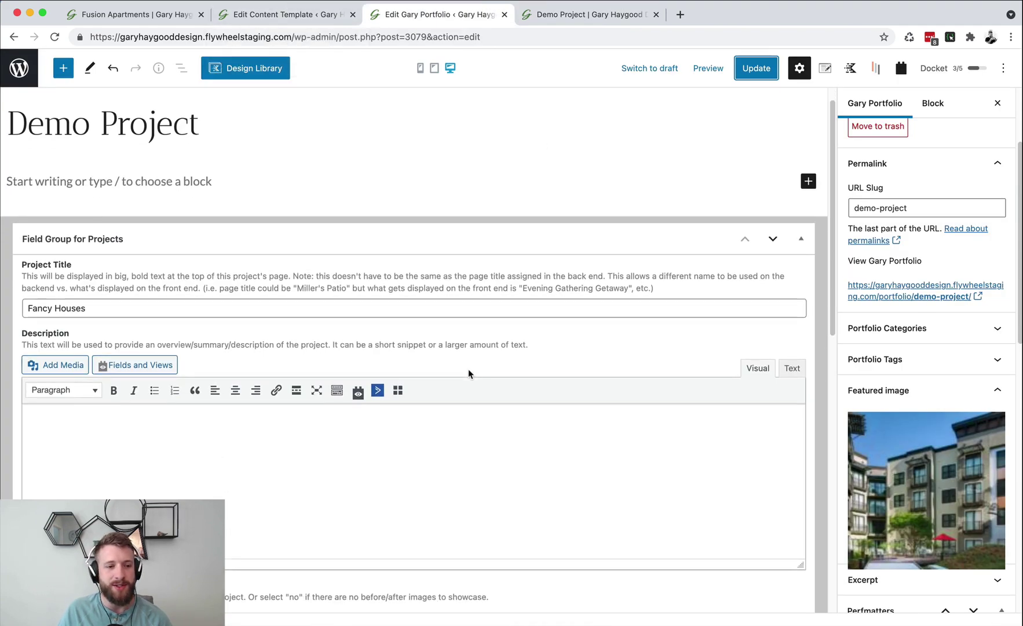
{"action": "scroll", "coordinate": [196, 255], "scroll_direction": "up", "scroll_amount": 5}
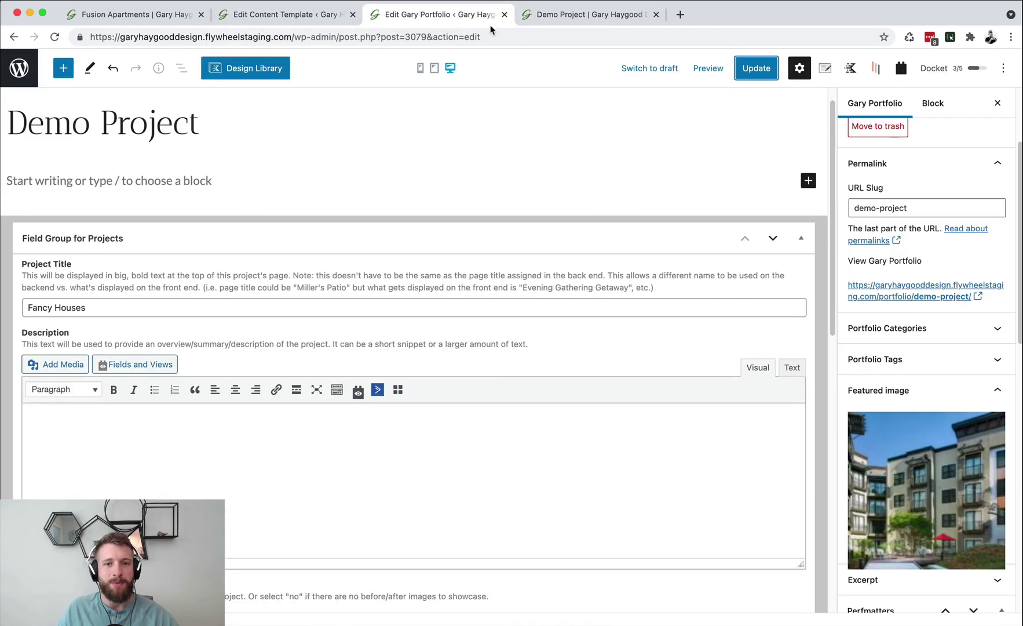
{"action": "left_click", "coordinate": [559, 15]}
{"action": "scroll", "coordinate": [558, 230], "scroll_direction": "up", "scroll_amount": 5}
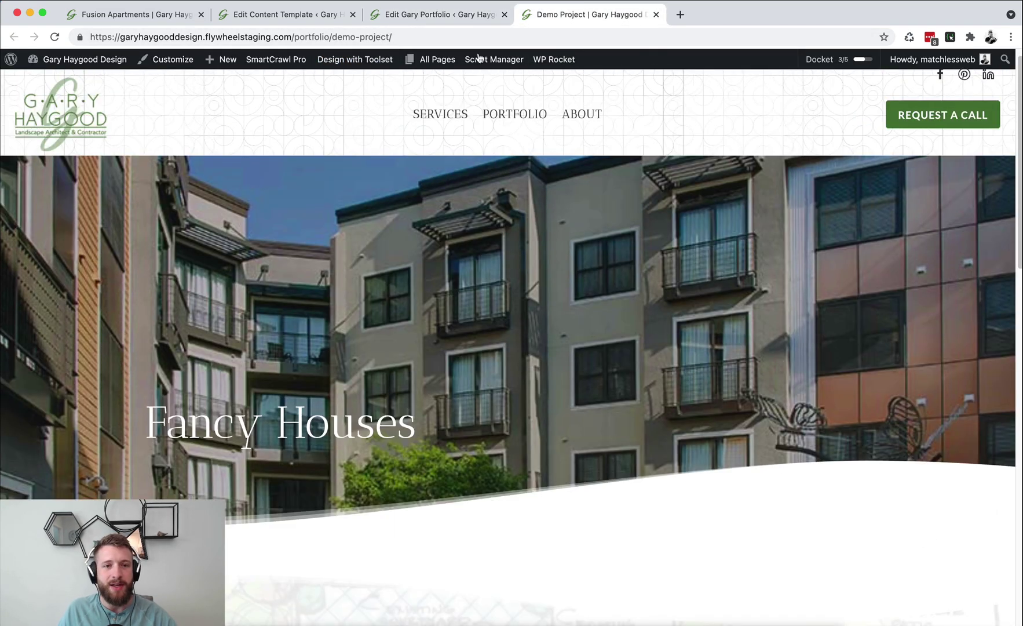
{"action": "left_click", "coordinate": [441, 15]}
{"action": "scroll", "coordinate": [444, 101], "scroll_direction": "down", "scroll_amount": 1}
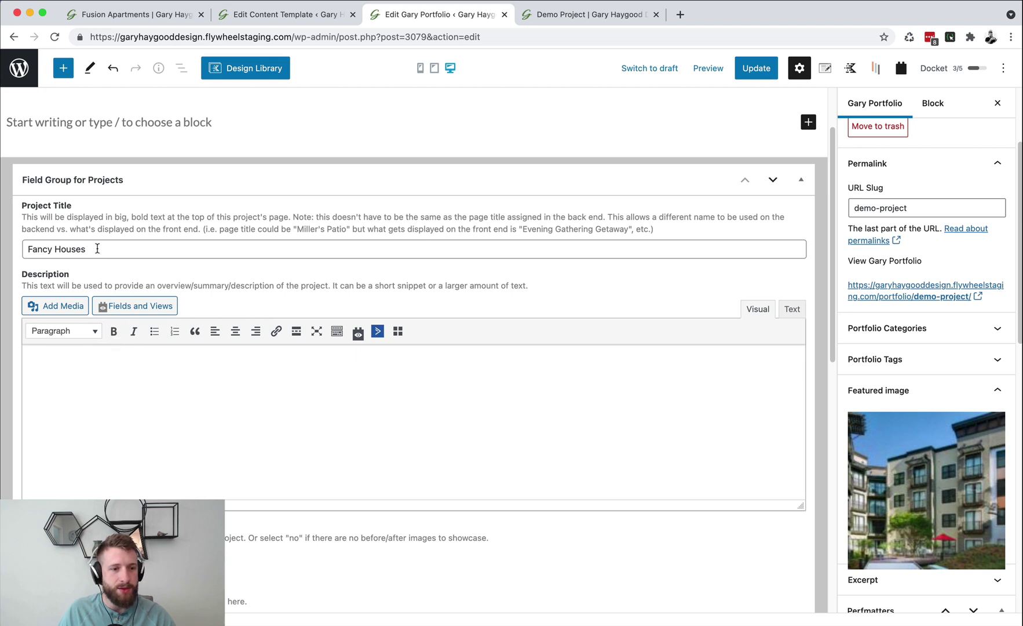
- Collapse the SmartCrawl and Essential Grid sections and fill the project Description with a placeholder paragraph beginning "Sed fringilla mauris"
{"action": "left_click", "coordinate": [790, 310]}
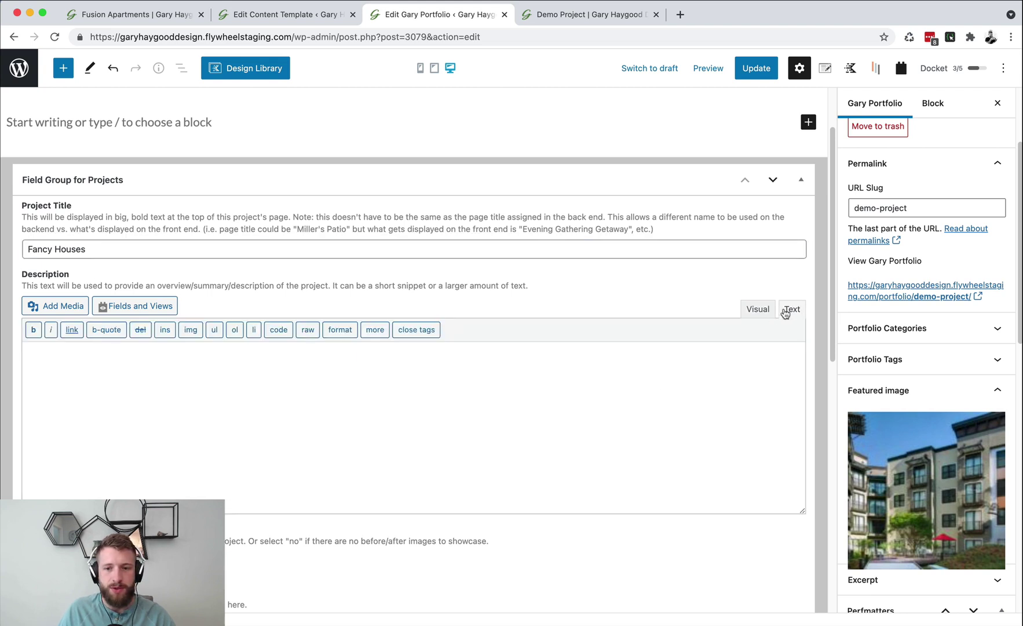
{"action": "left_click", "coordinate": [757, 310]}
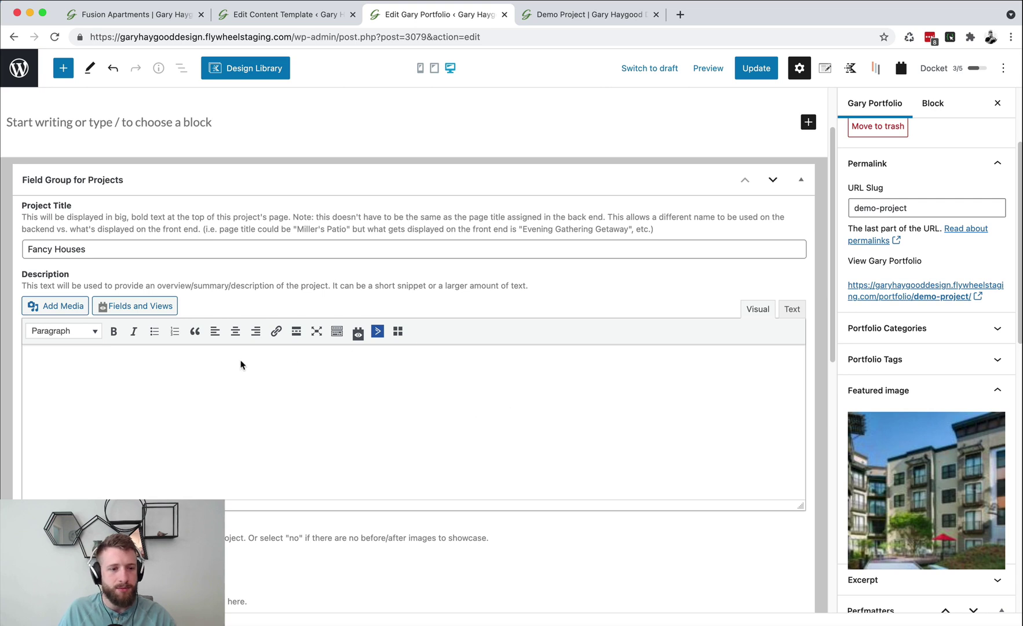
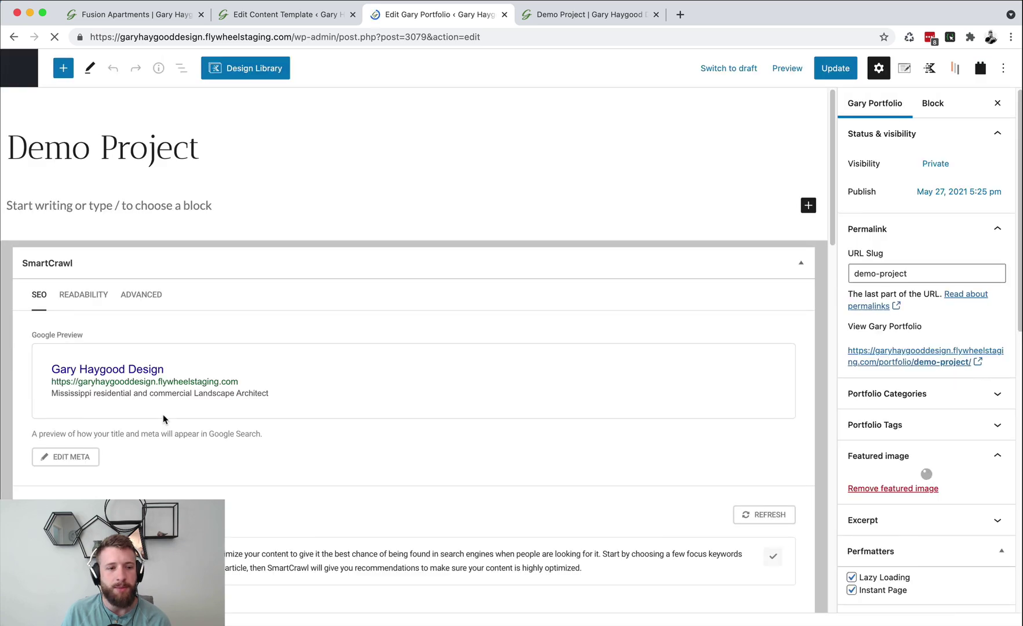
{"action": "left_click", "coordinate": [801, 263]}
{"action": "left_click", "coordinate": [803, 296]}
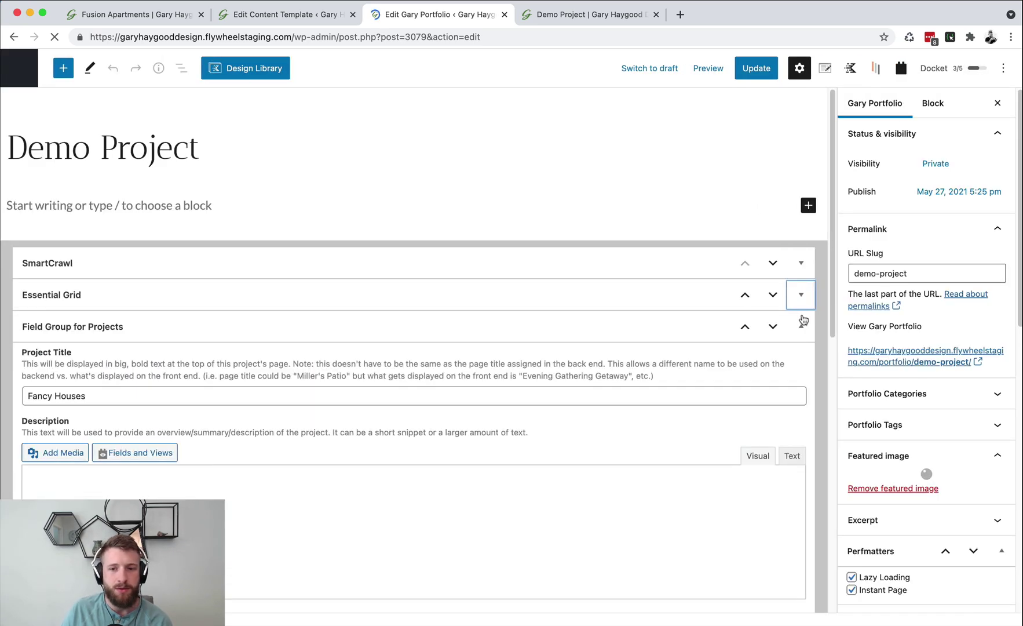
{"action": "scroll", "coordinate": [411, 340], "scroll_direction": "down", "scroll_amount": 2}
{"action": "scroll", "coordinate": [411, 340], "scroll_direction": "down", "scroll_amount": 2}
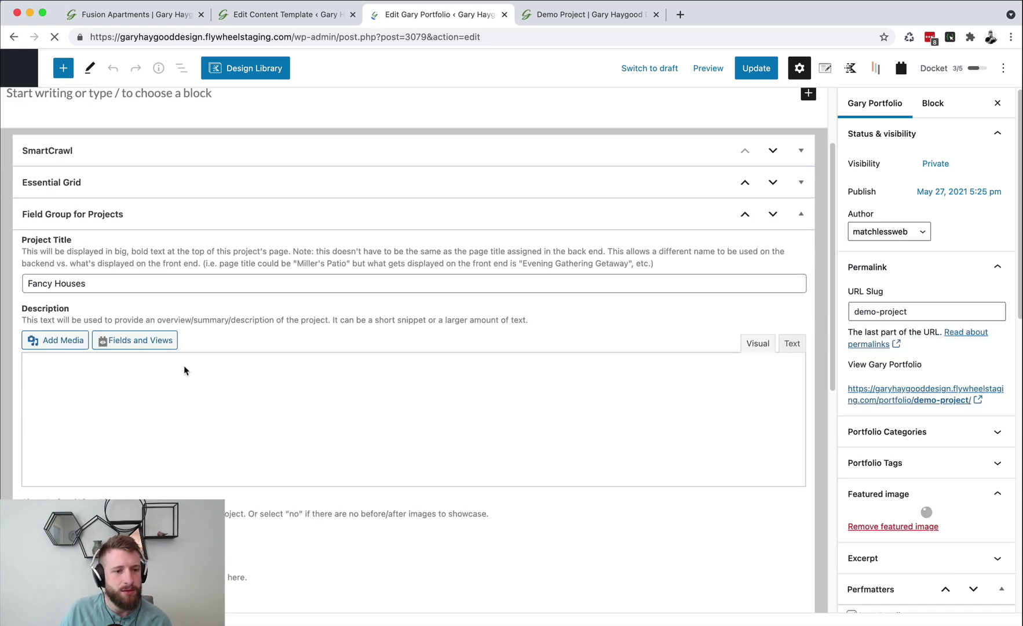
{"action": "left_click", "coordinate": [57, 400]}
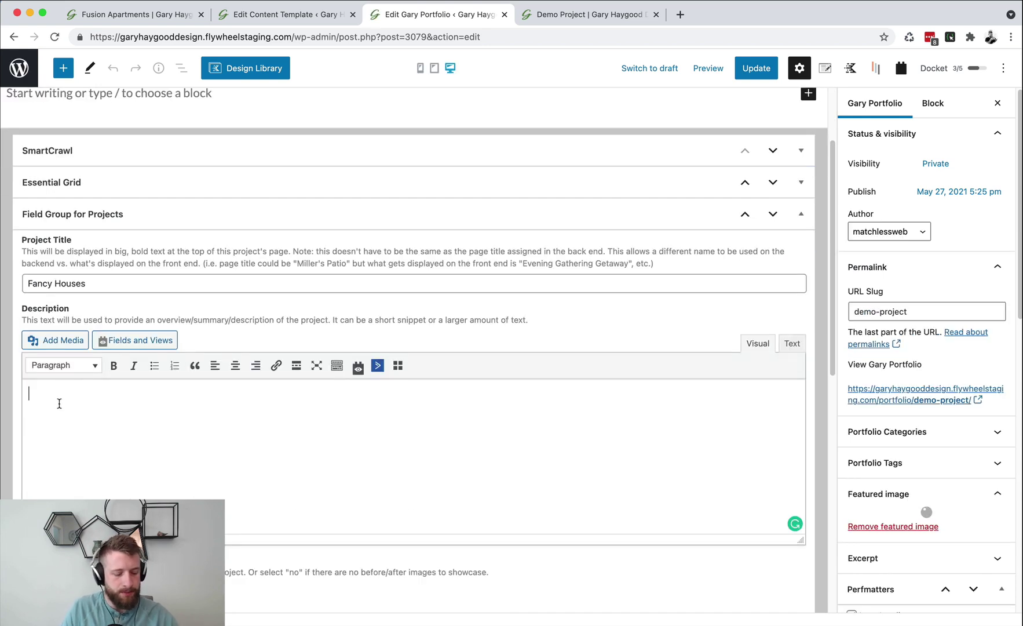
{"action": "type", "text": "lorem"}
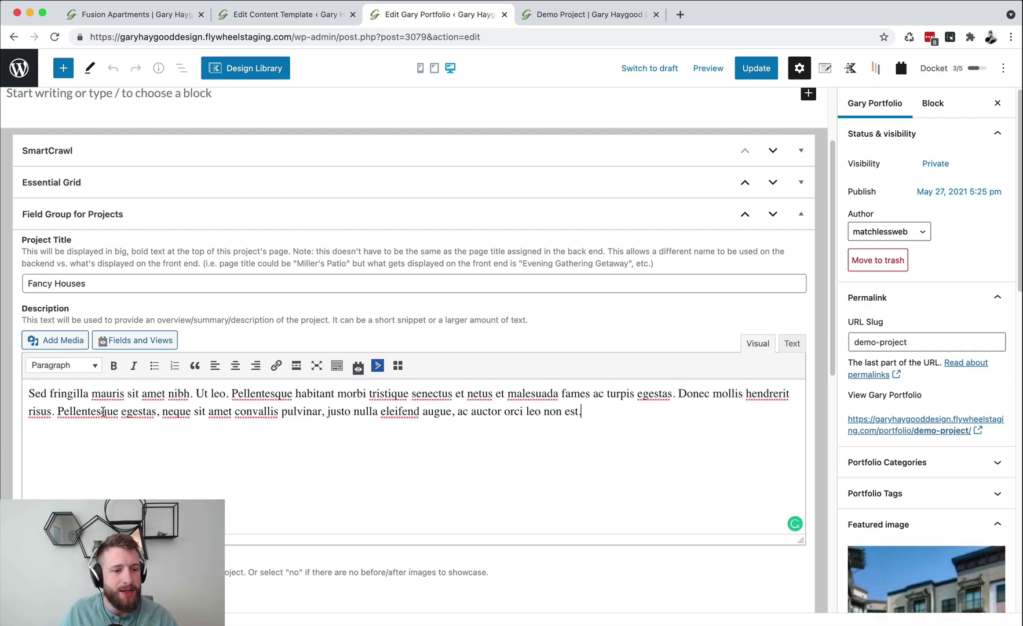
- Enable before/after photos and set the single "before" image to fusion-pool-chaise-red-planters-haygood-1.jpg from the media library
{"action": "scroll", "coordinate": [102, 411], "scroll_direction": "down", "scroll_amount": 5}
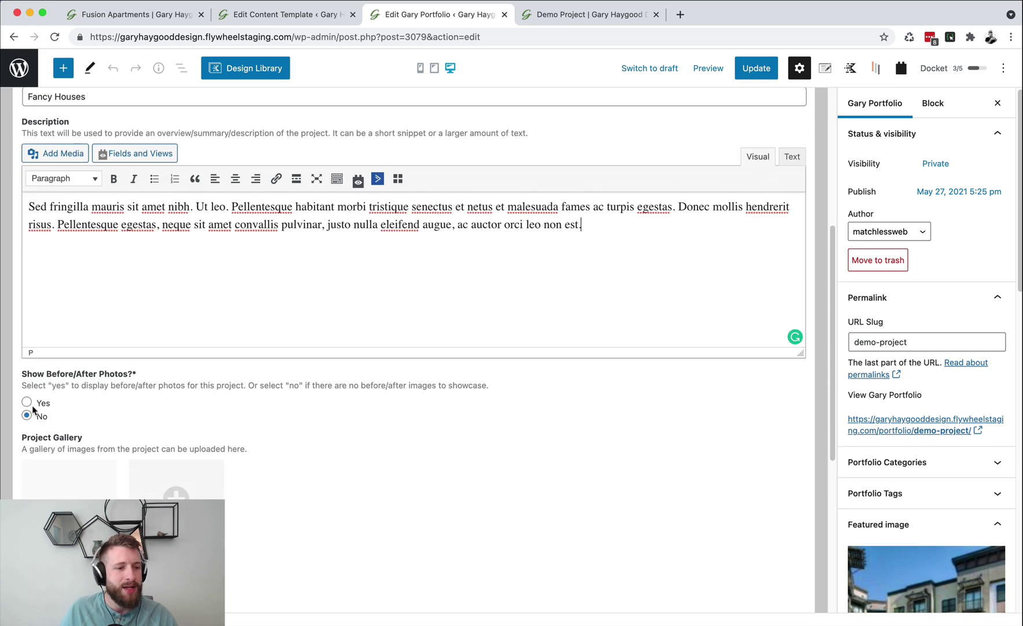
{"action": "left_click", "coordinate": [26, 403]}
{"action": "scroll", "coordinate": [121, 397], "scroll_direction": "down", "scroll_amount": 1}
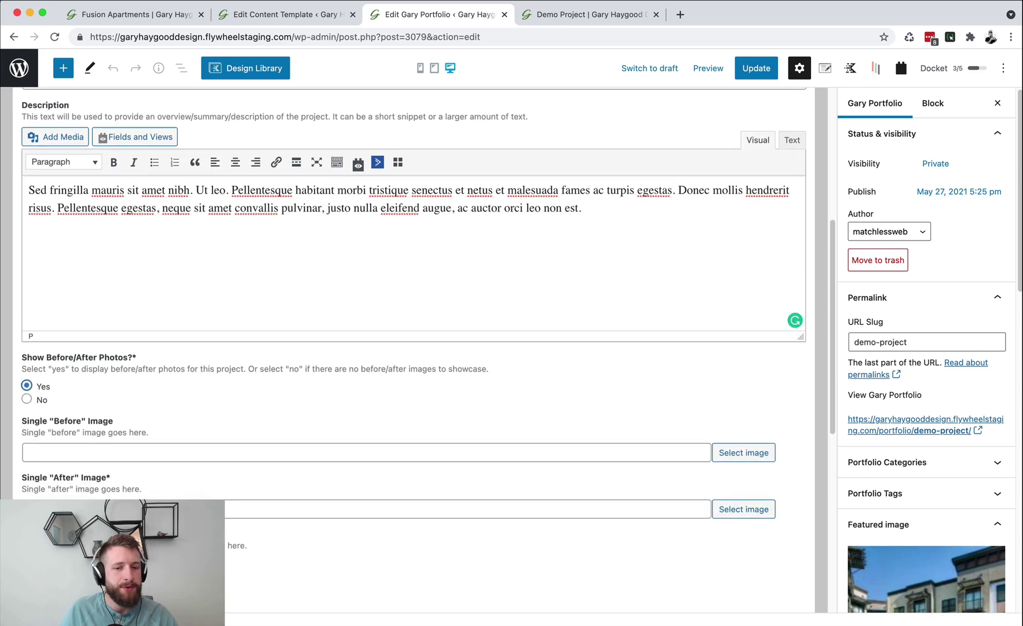
{"action": "left_click", "coordinate": [759, 452]}
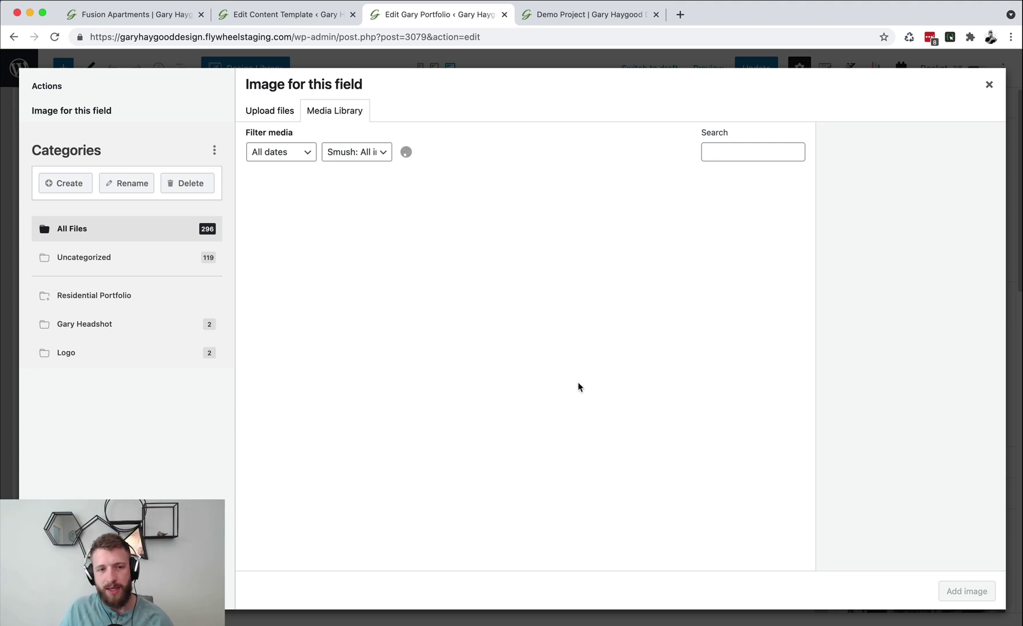
{"action": "left_click", "coordinate": [431, 277]}
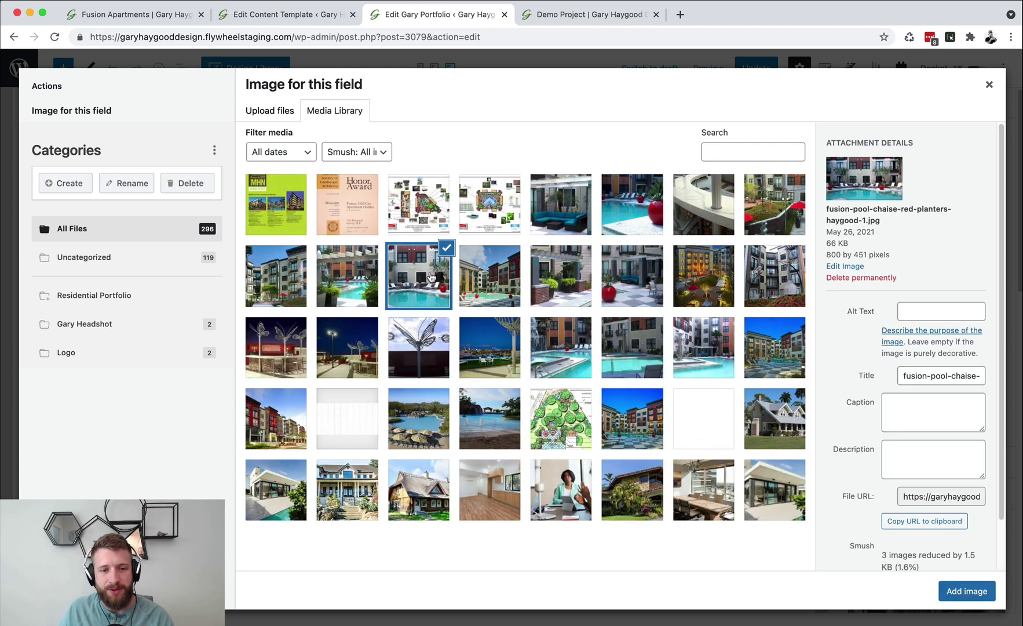
{"action": "left_click", "coordinate": [948, 597]}
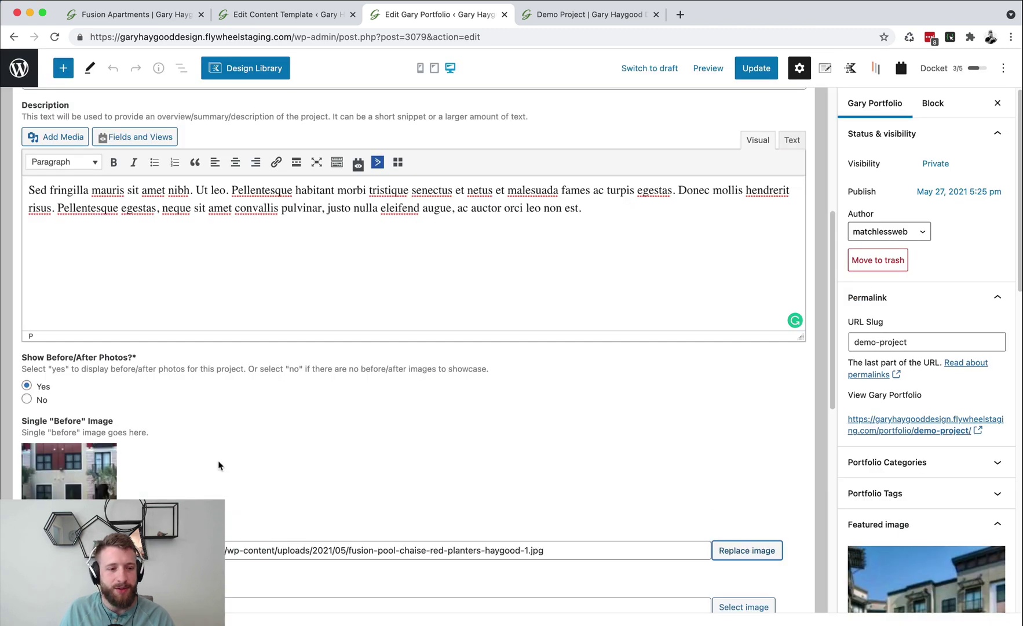
- Set the single "after" image to grand-hotel-starfish-concrete-geysers-rock-formation-1.jpg from the media library
{"action": "left_click", "coordinate": [744, 560]}
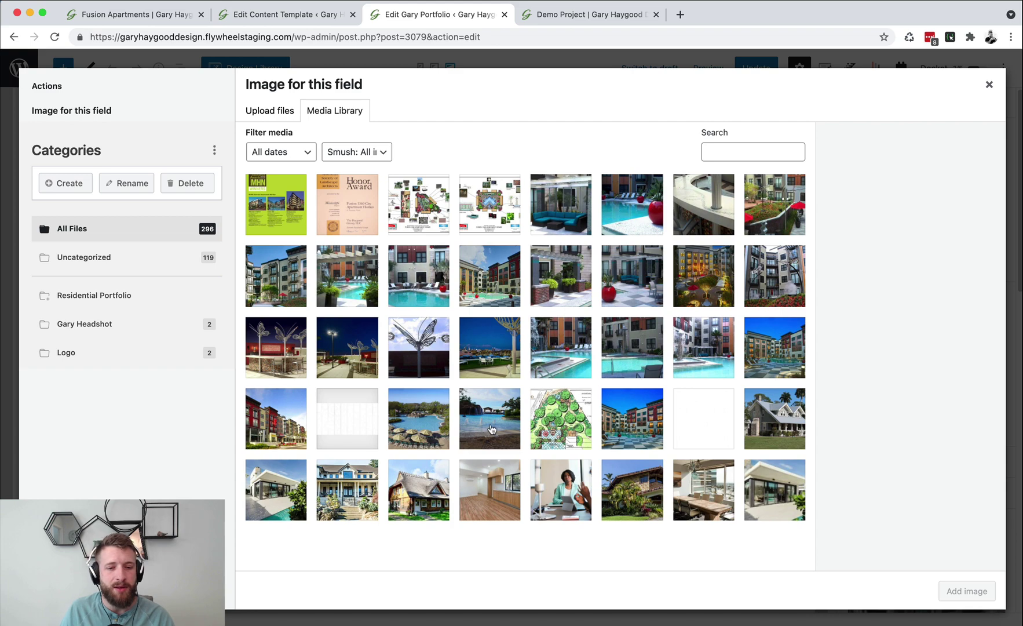
{"action": "left_click", "coordinate": [490, 429]}
{"action": "left_click", "coordinate": [948, 591]}
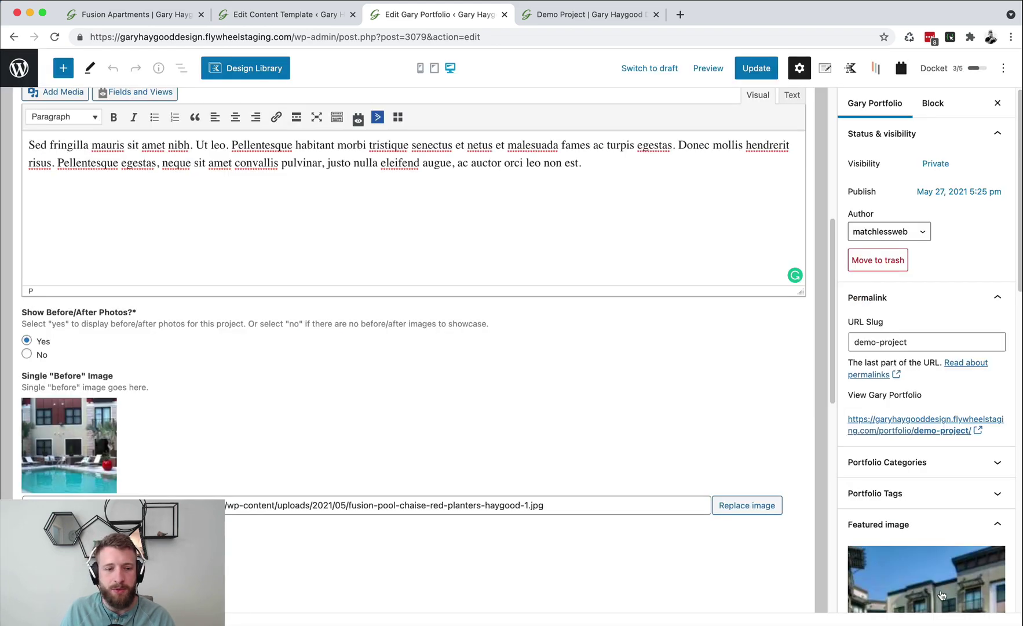
- Switch to the content template and examine the dynamic source settings of the image block under the Before heading
{"action": "left_click", "coordinate": [281, 11]}
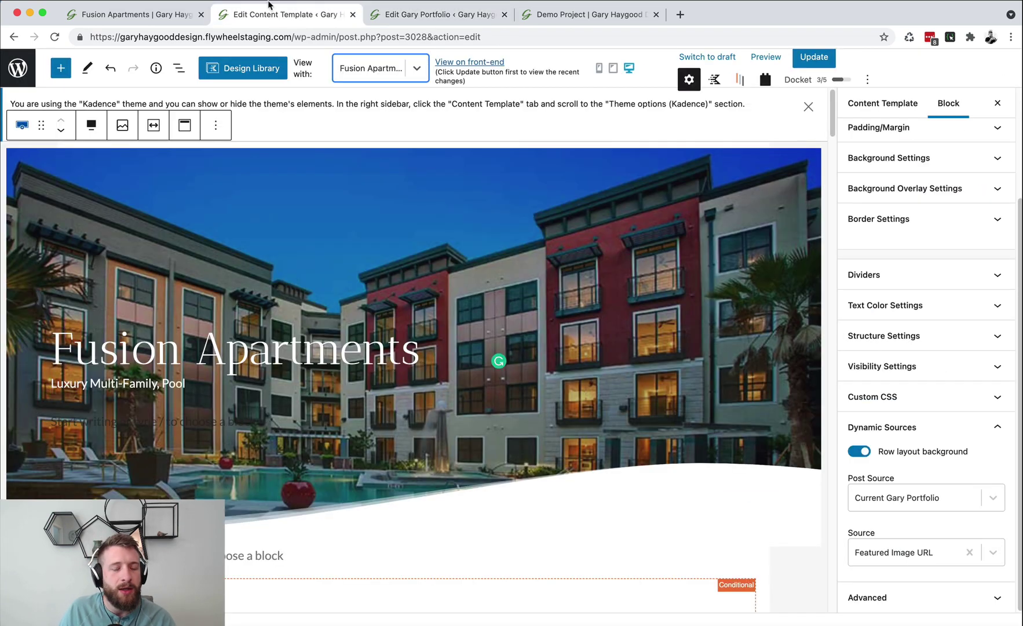
{"action": "scroll", "coordinate": [405, 354], "scroll_direction": "down", "scroll_amount": 5}
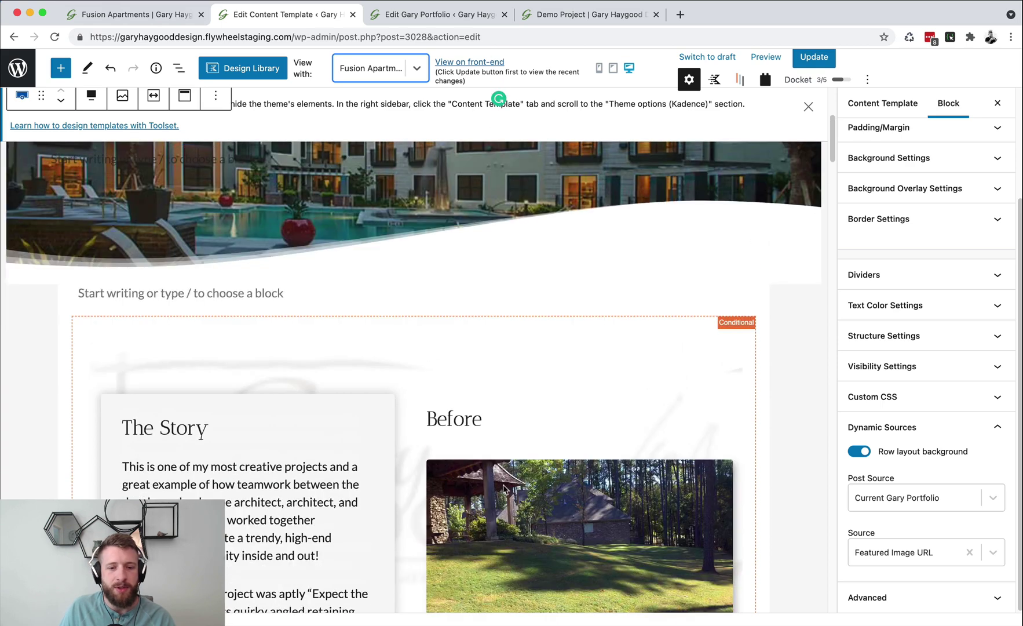
{"action": "left_click", "coordinate": [503, 488]}
{"action": "mouse_move", "coordinate": [445, 436]}
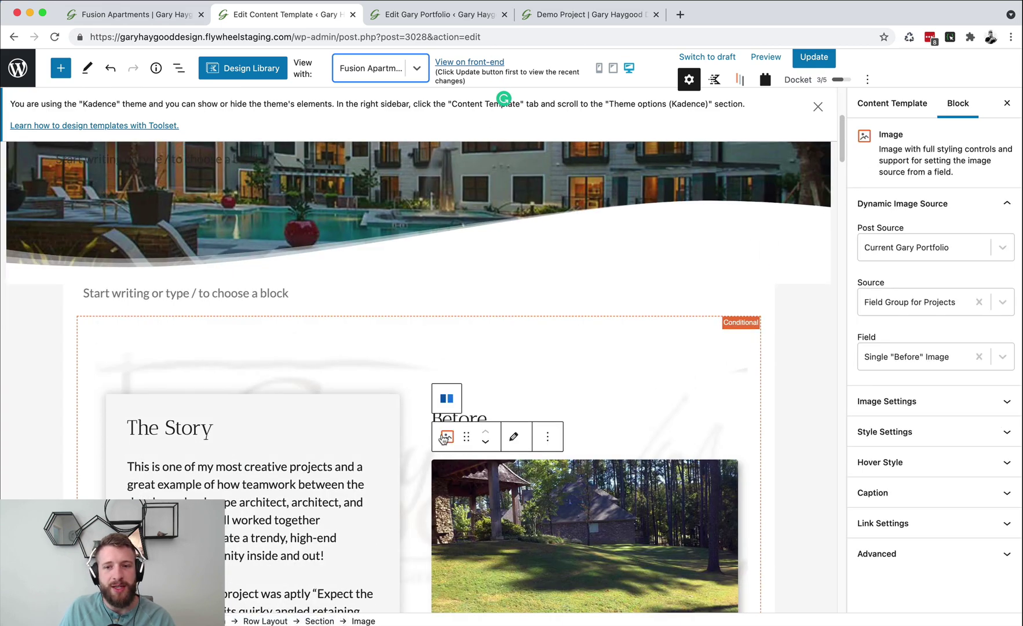
{"action": "scroll", "coordinate": [551, 430], "scroll_direction": "down", "scroll_amount": 2}
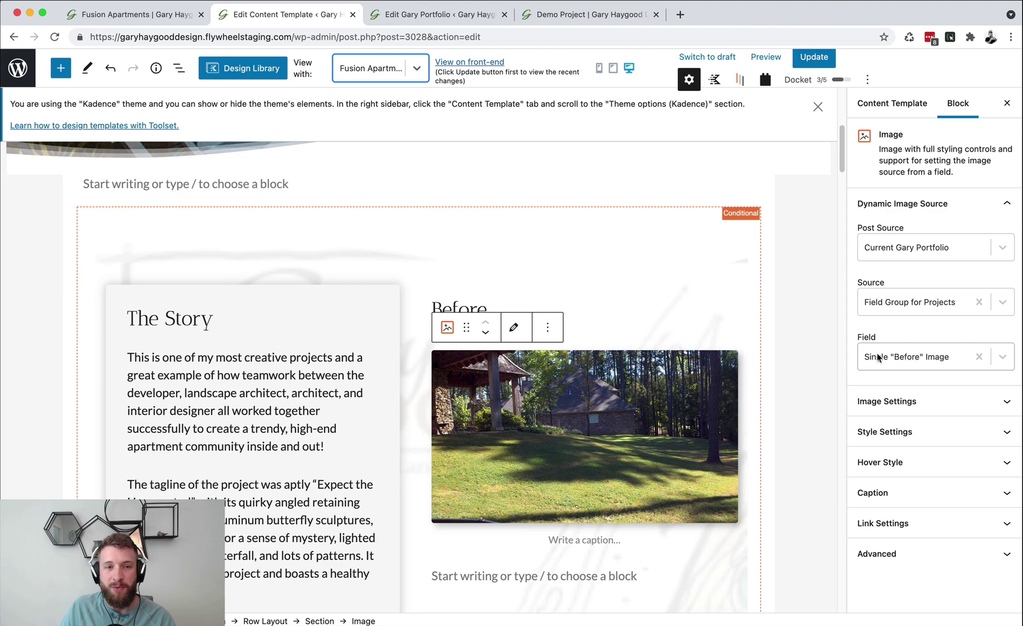
- Add four images, fusion-looking-from-side-to-pool-1.jpg through fusion-pool-entrance-haygood-1.jpg, to the Demo Project's gallery and reorder them with red planters first and entrance third
{"action": "left_click", "coordinate": [444, 14]}
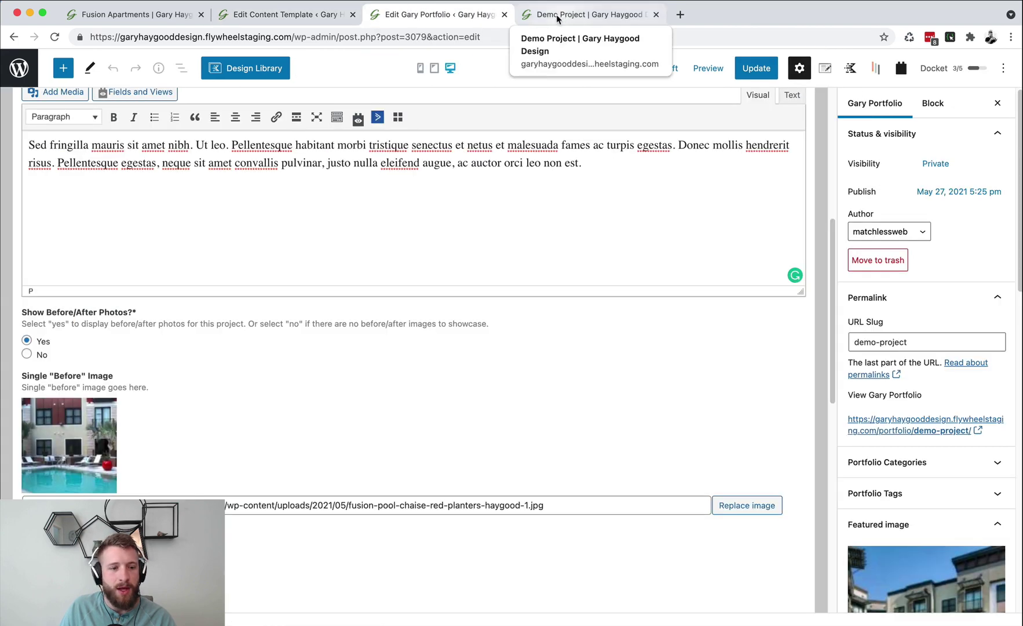
{"action": "scroll", "coordinate": [249, 252], "scroll_direction": "down", "scroll_amount": 10}
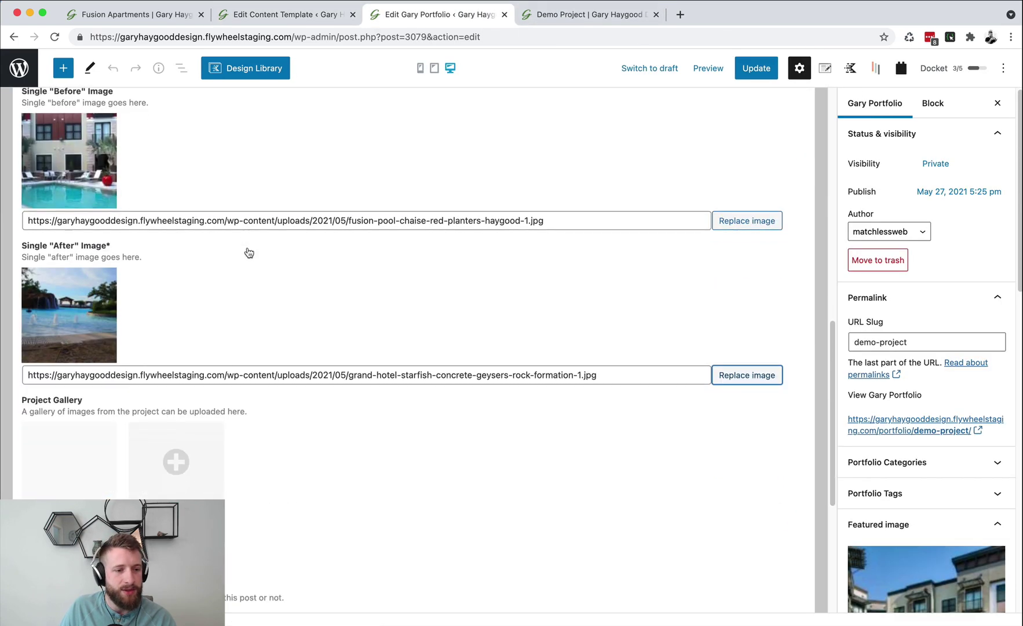
{"action": "mouse_move", "coordinate": [86, 497]}
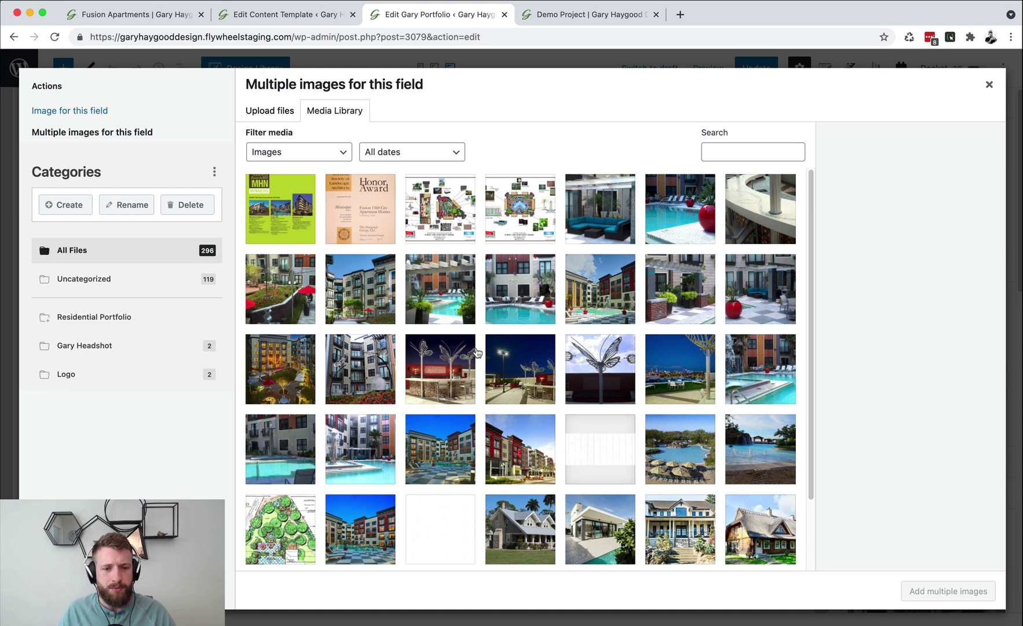
{"action": "left_click", "coordinate": [434, 301]}
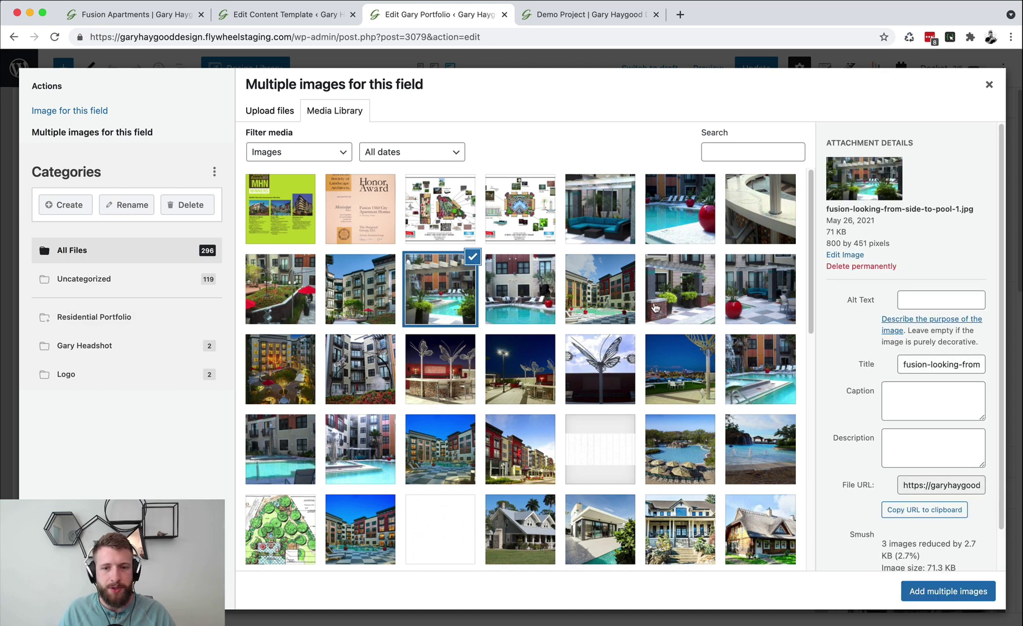
{"action": "left_click", "coordinate": [684, 290], "text": "shift"}
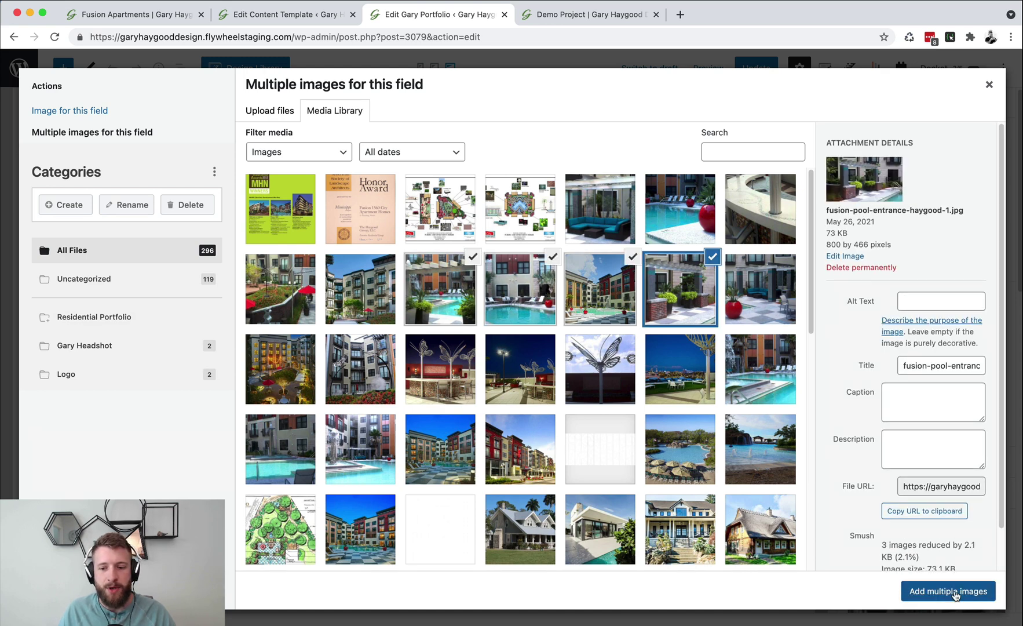
{"action": "left_click", "coordinate": [953, 590]}
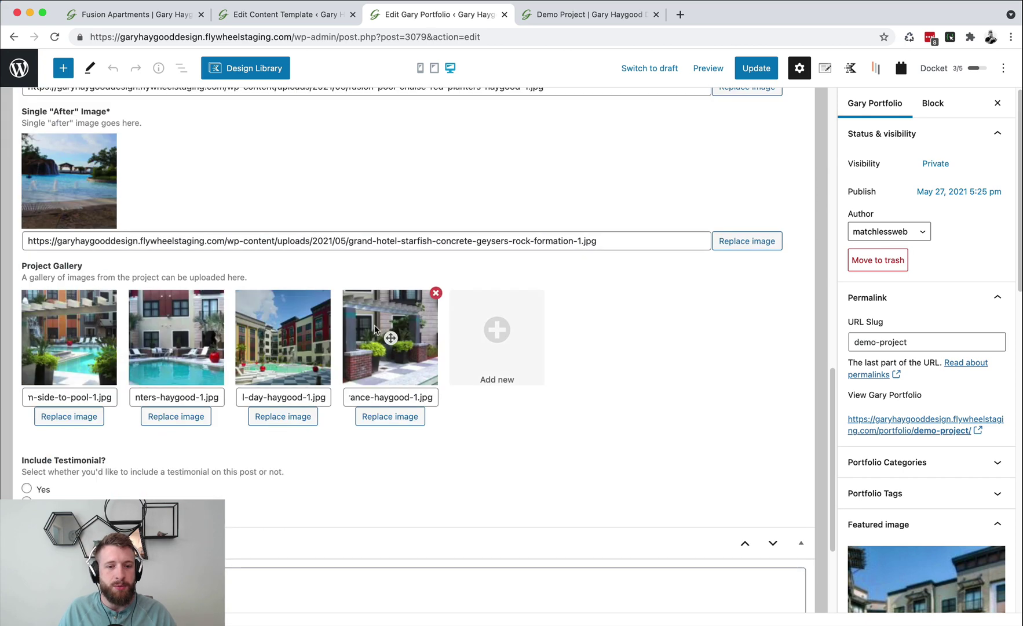
{"action": "left_click_drag", "start_coordinate": [388, 335], "coordinate": [182, 352]}
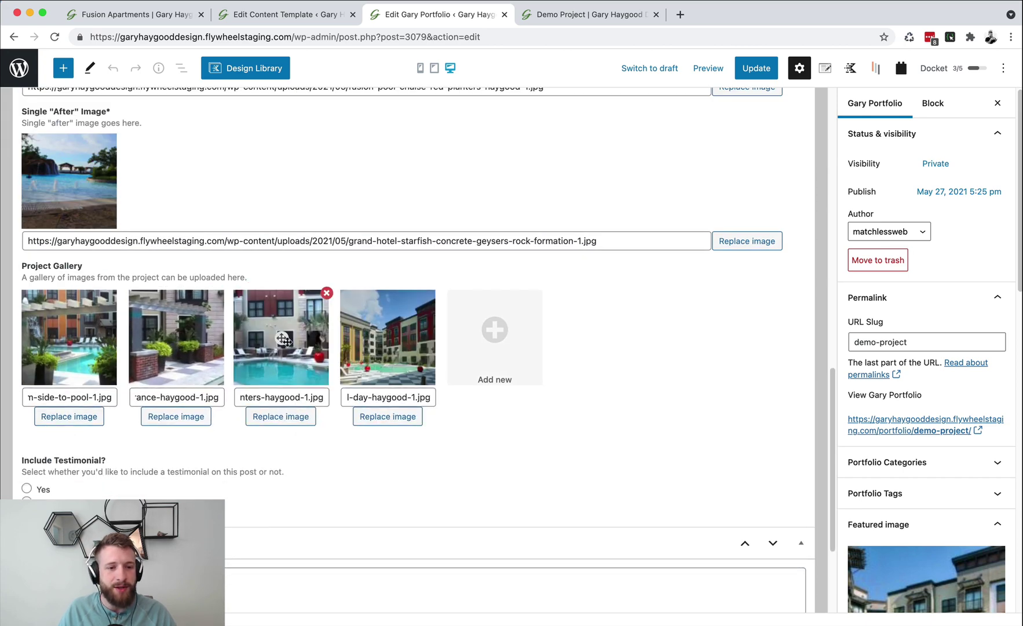
{"action": "left_click_drag", "start_coordinate": [283, 341], "coordinate": [65, 360]}
- Include a testimonial in the Demo Project, entering the client's name and a placeholder testimonial paragraph beginning "Sed fringilla mauris"
{"action": "scroll", "coordinate": [65, 361], "scroll_direction": "down", "scroll_amount": 5}
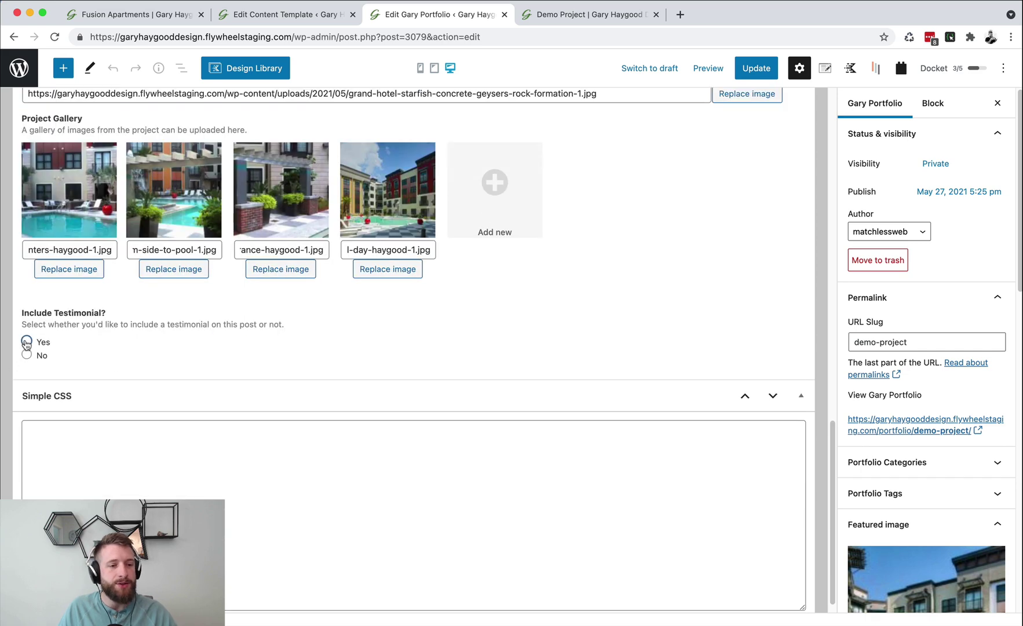
{"action": "left_click", "coordinate": [26, 342]}
{"action": "left_click", "coordinate": [85, 390]}
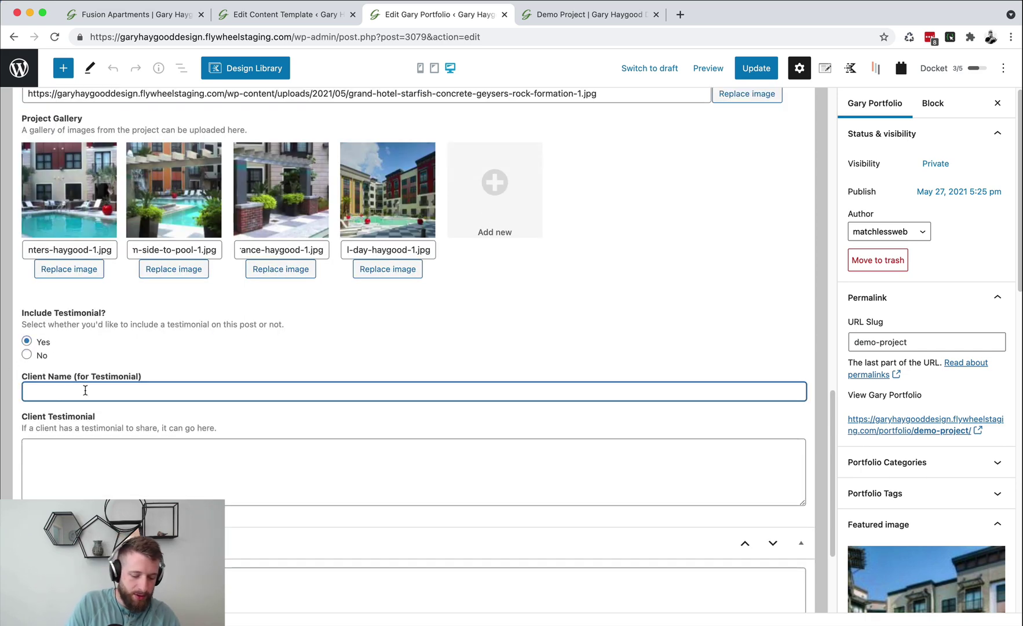
{"action": "left_click", "coordinate": [26, 447]}
{"action": "type", "text": "`"}
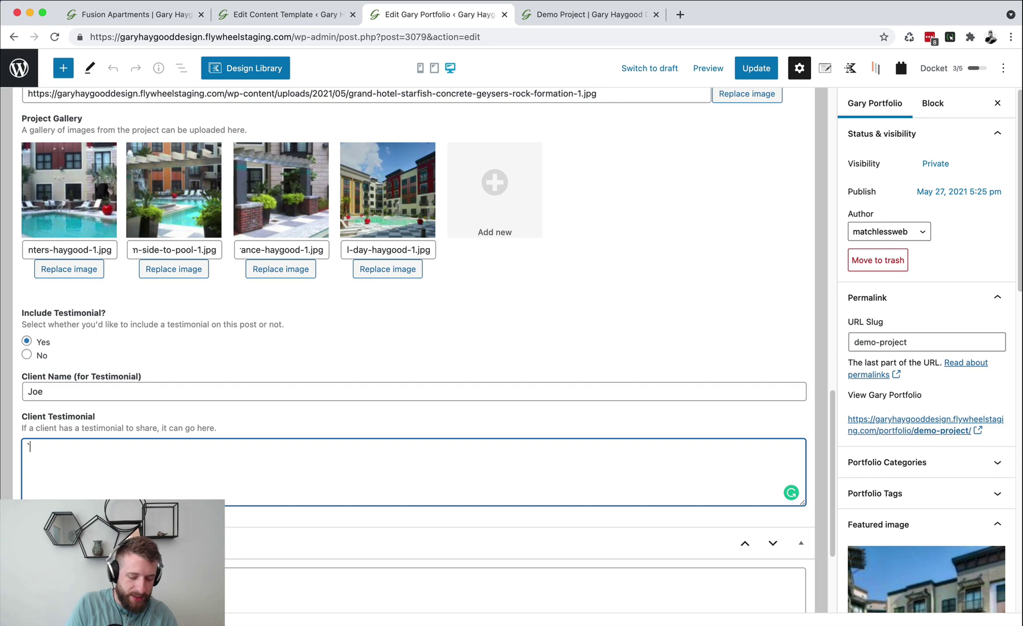
{"action": "type", "text": "Lorem"}
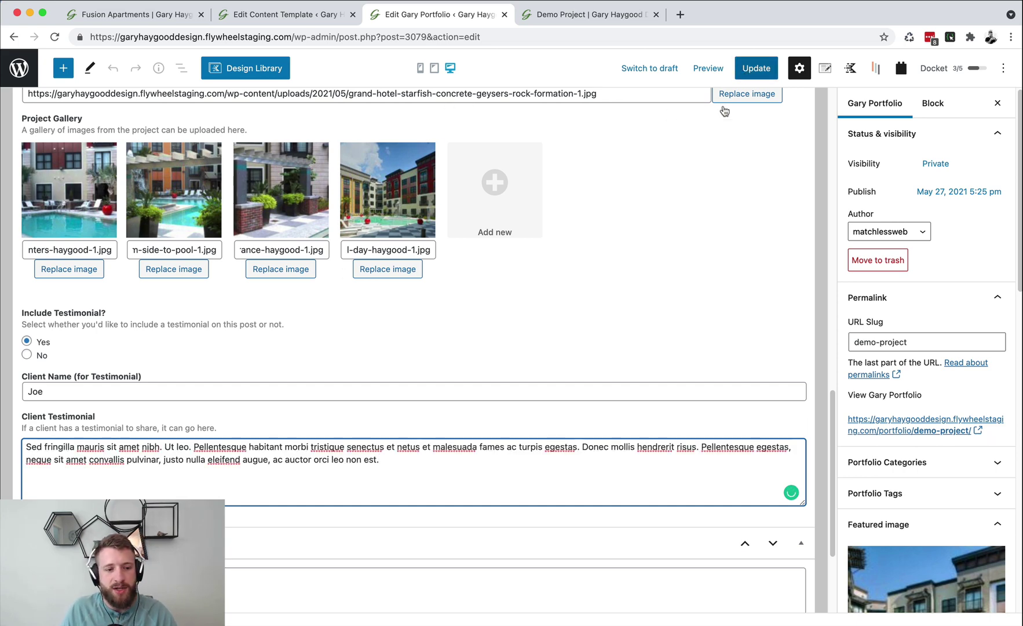
{"action": "scroll", "coordinate": [582, 361], "scroll_direction": "down", "scroll_amount": 3}
{"action": "scroll", "coordinate": [587, 361], "scroll_direction": "up", "scroll_amount": 5}
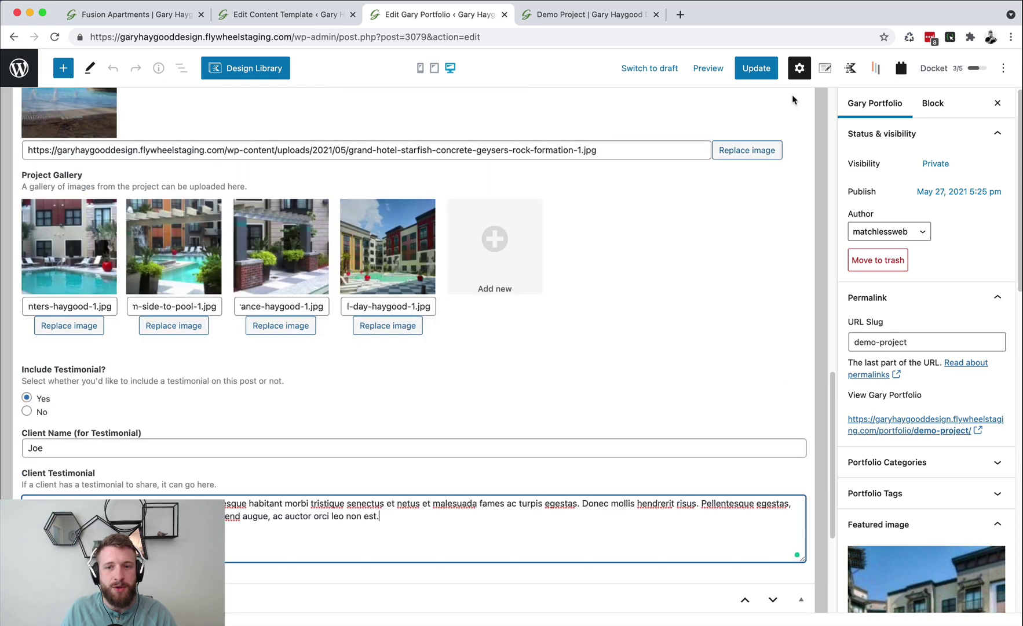
- Save the Demo Project's updated fields and reload its published page on the front end
{"action": "left_click", "coordinate": [764, 76]}
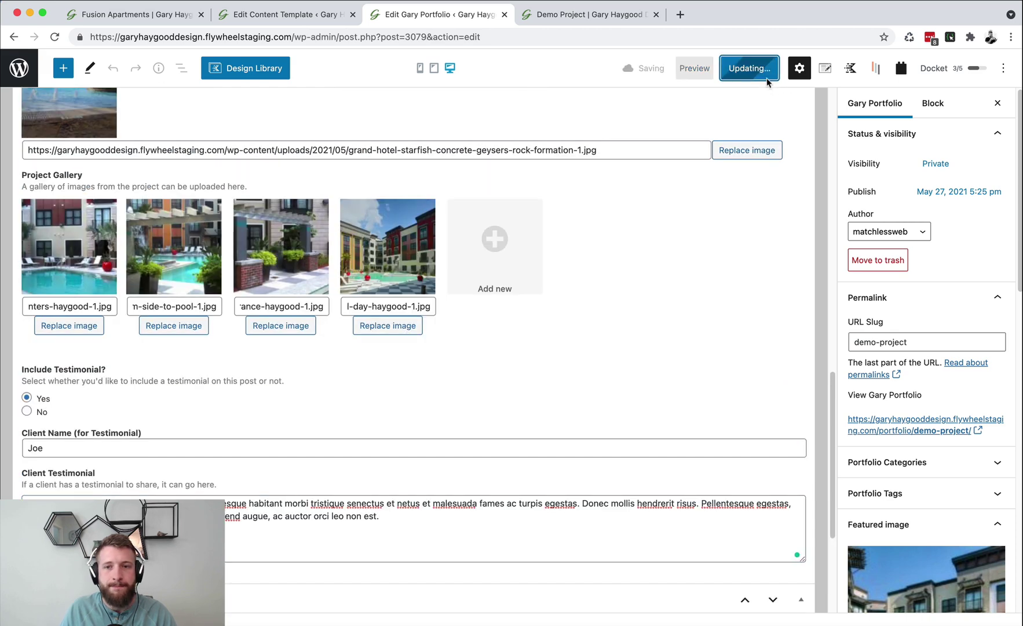
{"action": "left_click", "coordinate": [608, 23]}
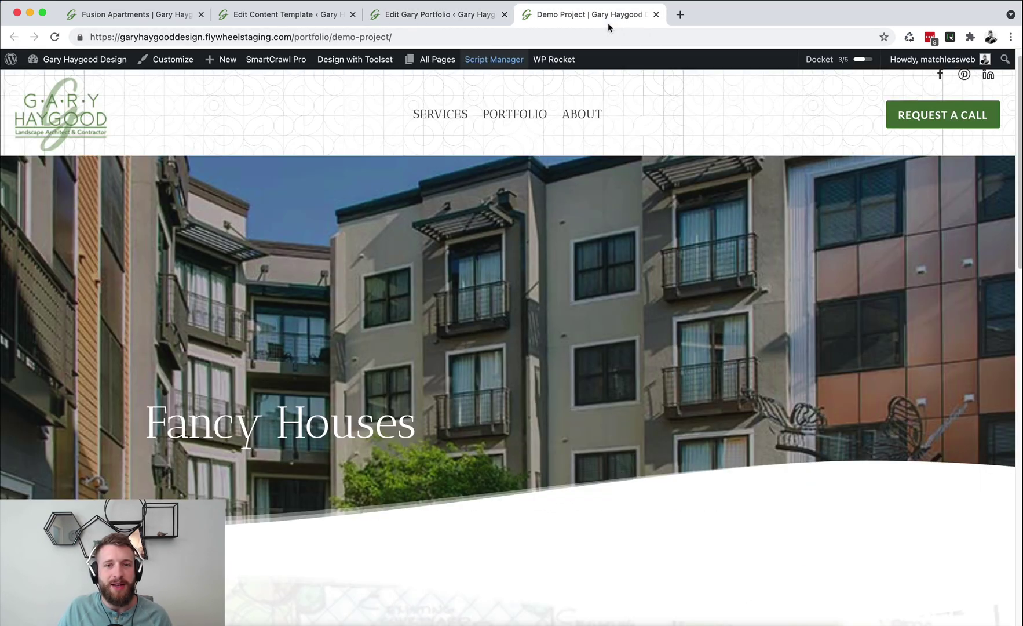
{"action": "scroll", "coordinate": [569, 322], "scroll_direction": "down", "scroll_amount": 16}
{"action": "scroll", "coordinate": [567, 333], "scroll_direction": "up", "scroll_amount": 17}
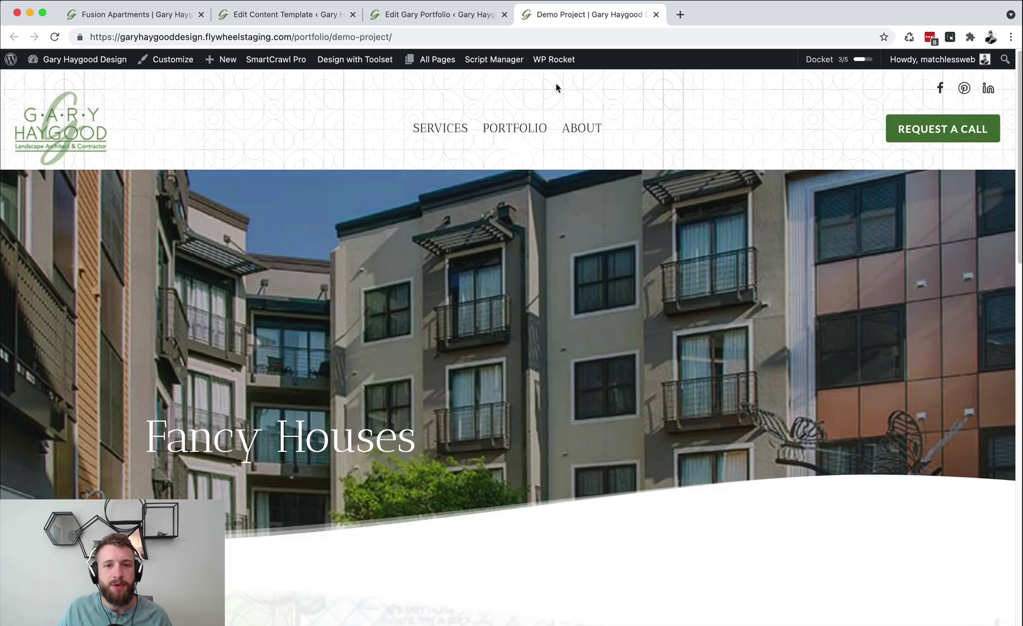
{"action": "left_click", "coordinate": [55, 36]}
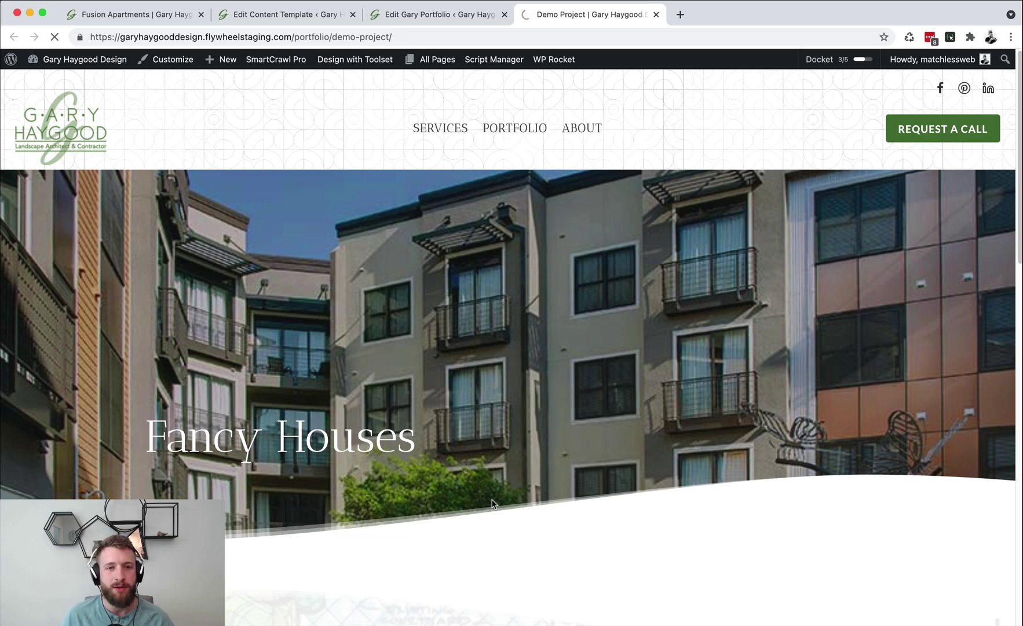
- Examine The Story text and the Before and After images on the Demo Project page
{"action": "scroll", "coordinate": [576, 504], "scroll_direction": "down", "scroll_amount": 5}
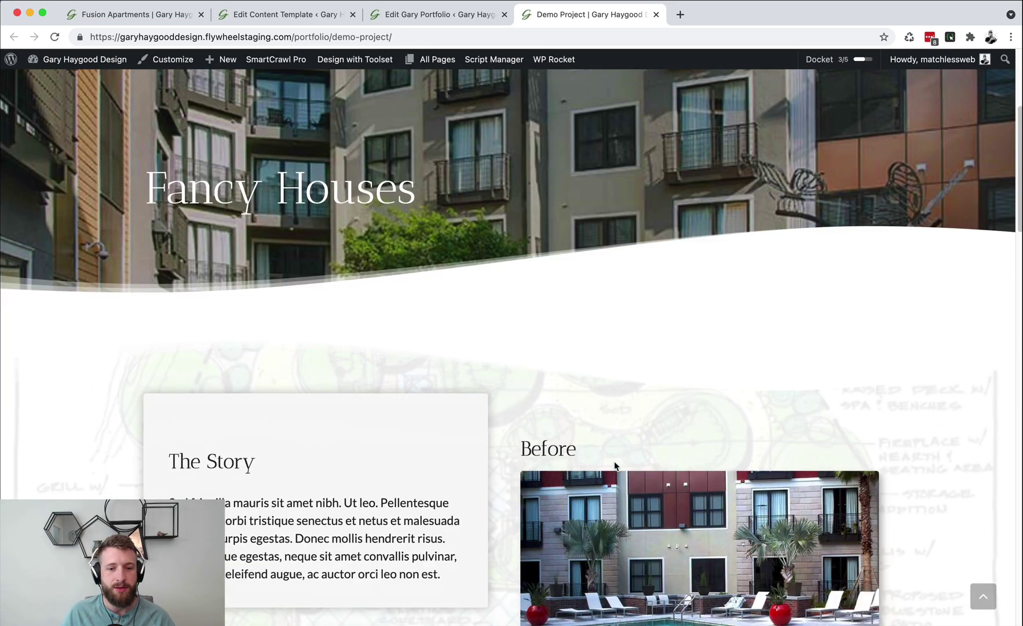
{"action": "scroll", "coordinate": [608, 466], "scroll_direction": "down", "scroll_amount": 4}
{"action": "scroll", "coordinate": [347, 368], "scroll_direction": "down", "scroll_amount": 1}
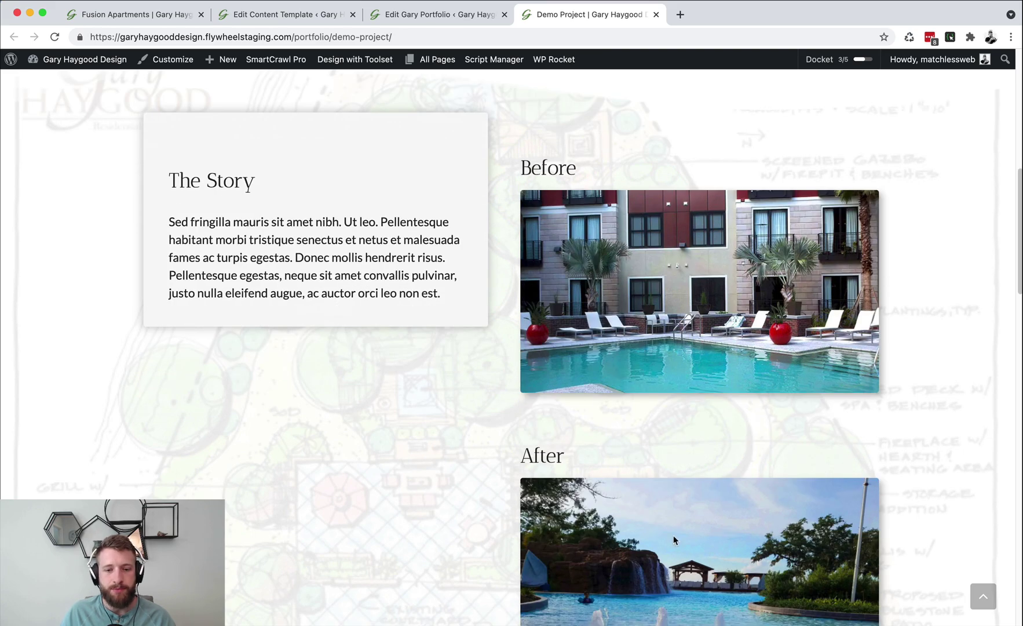
{"action": "scroll", "coordinate": [606, 389], "scroll_direction": "down", "scroll_amount": 4}
{"action": "scroll", "coordinate": [606, 398], "scroll_direction": "up", "scroll_amount": 5}
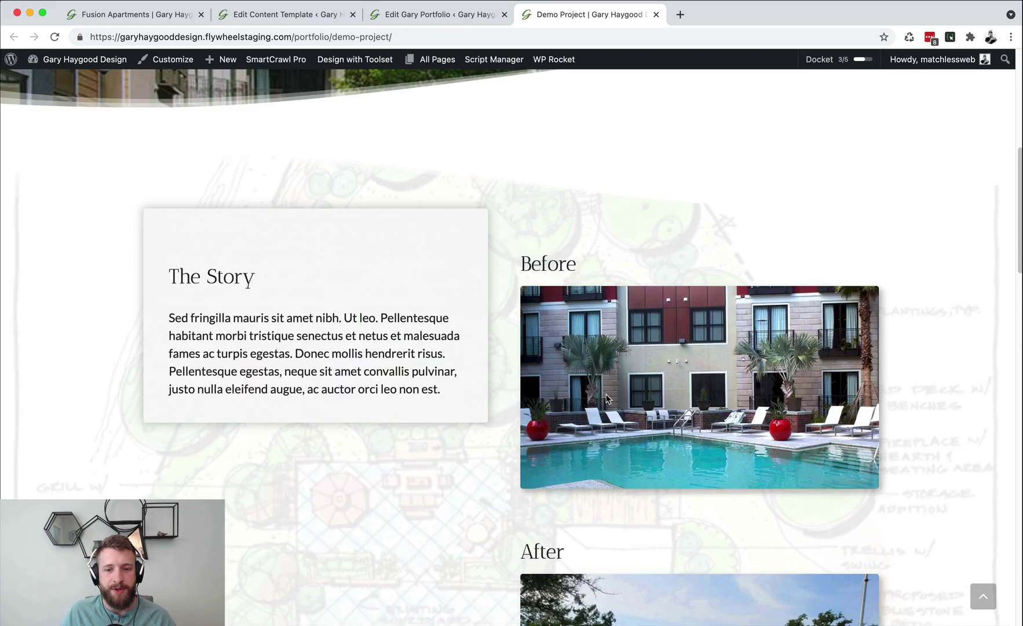
{"action": "scroll", "coordinate": [607, 399], "scroll_direction": "down", "scroll_amount": 5}
{"action": "scroll", "coordinate": [606, 400], "scroll_direction": "up", "scroll_amount": 3}
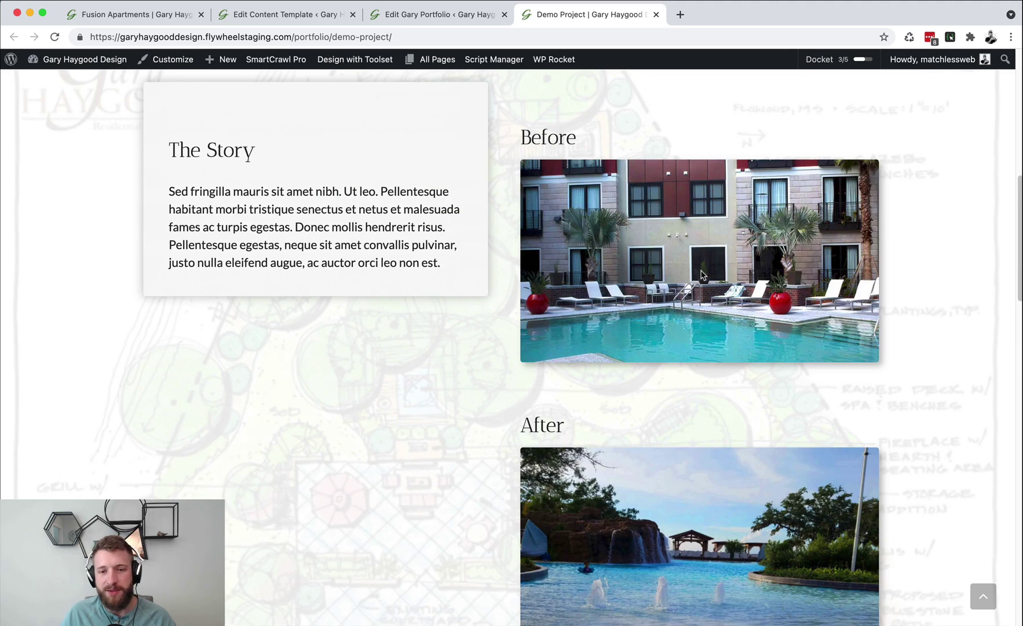
{"action": "scroll", "coordinate": [621, 416], "scroll_direction": "down", "scroll_amount": 10}
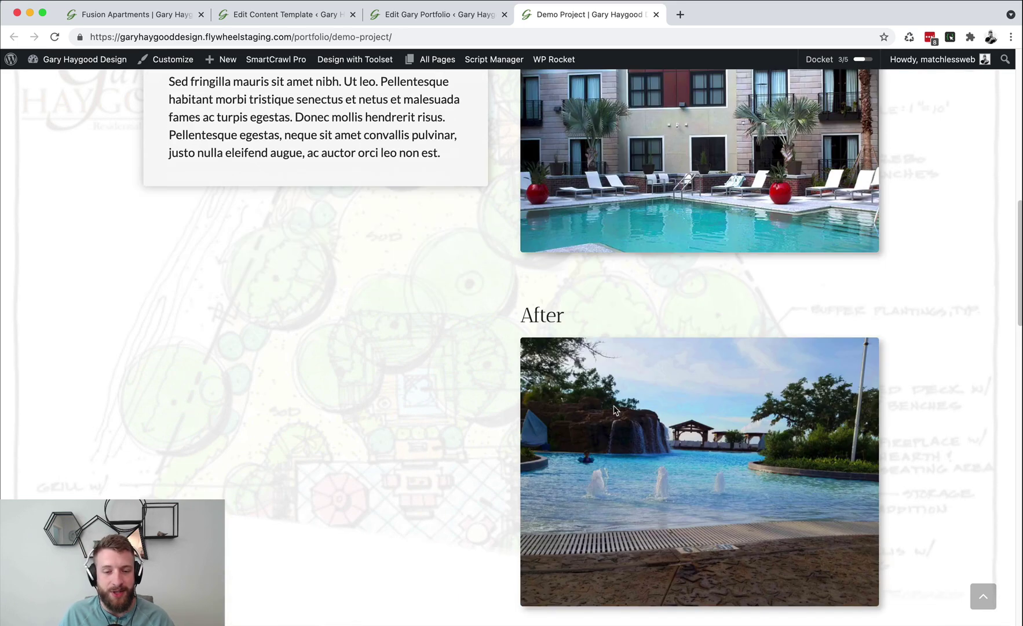
- Review the Demo Project's testimonial and Project Gallery, viewing the first gallery image enlarged, and return to the page header
{"action": "scroll", "coordinate": [596, 426], "scroll_direction": "down", "scroll_amount": 1}
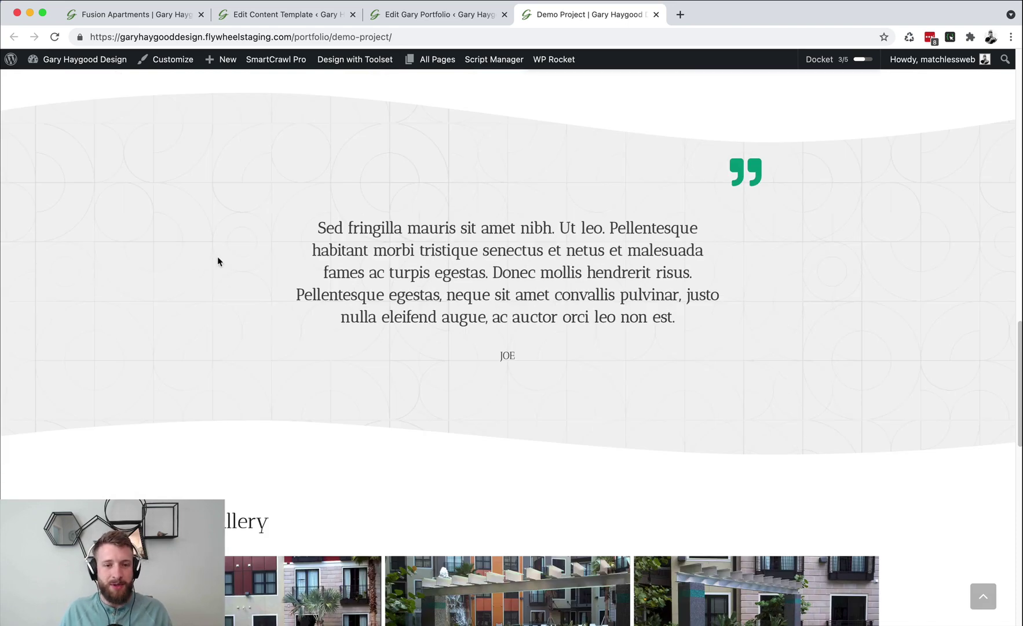
{"action": "scroll", "coordinate": [354, 309], "scroll_direction": "down", "scroll_amount": 4}
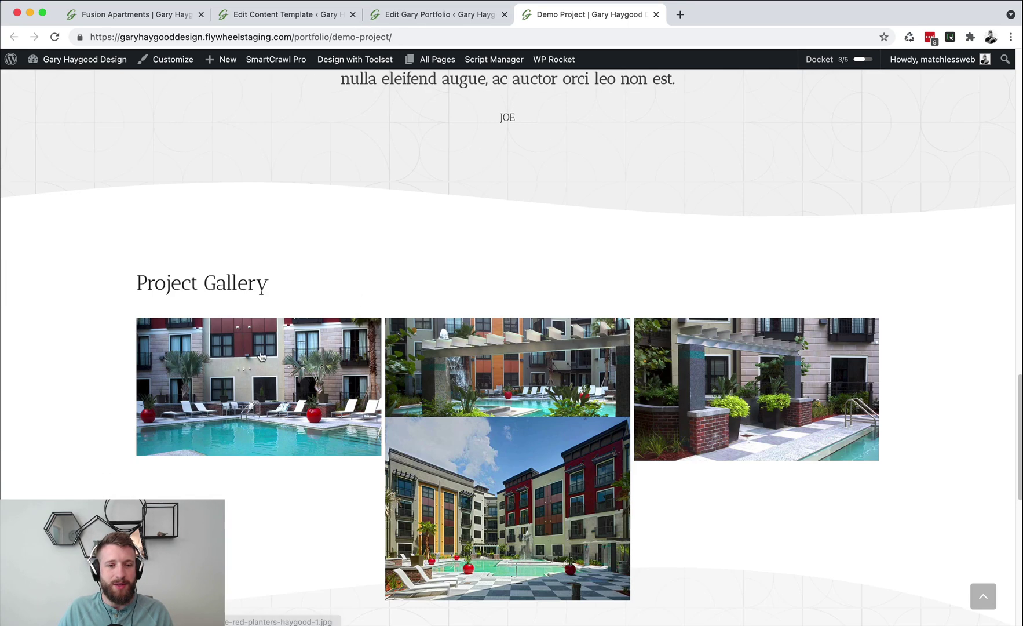
{"action": "left_click", "coordinate": [334, 365]}
{"action": "left_click", "coordinate": [206, 411]}
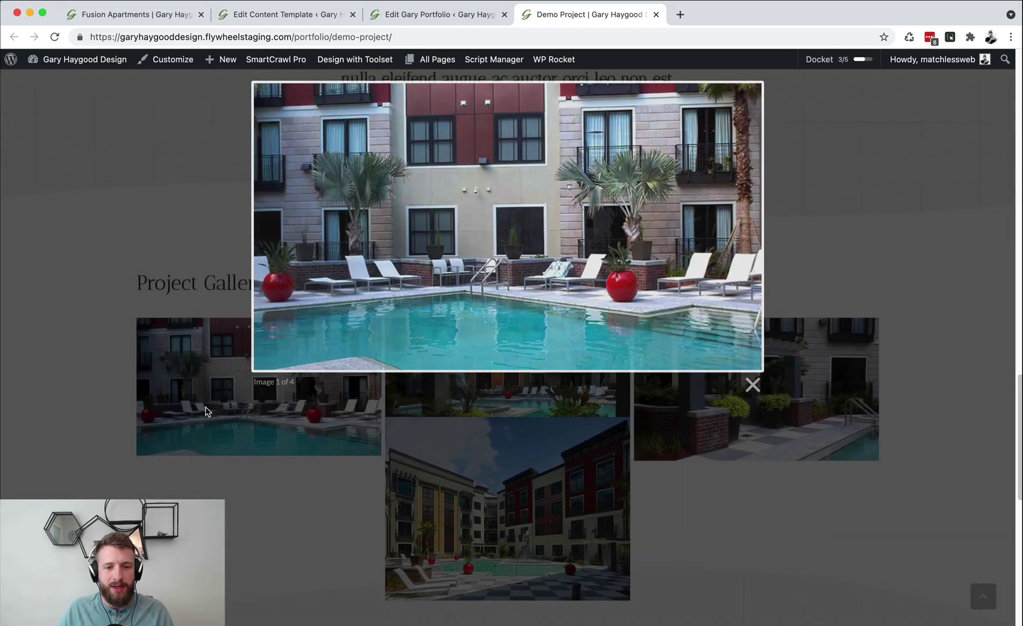
{"action": "scroll", "coordinate": [351, 470], "scroll_direction": "down", "scroll_amount": 3}
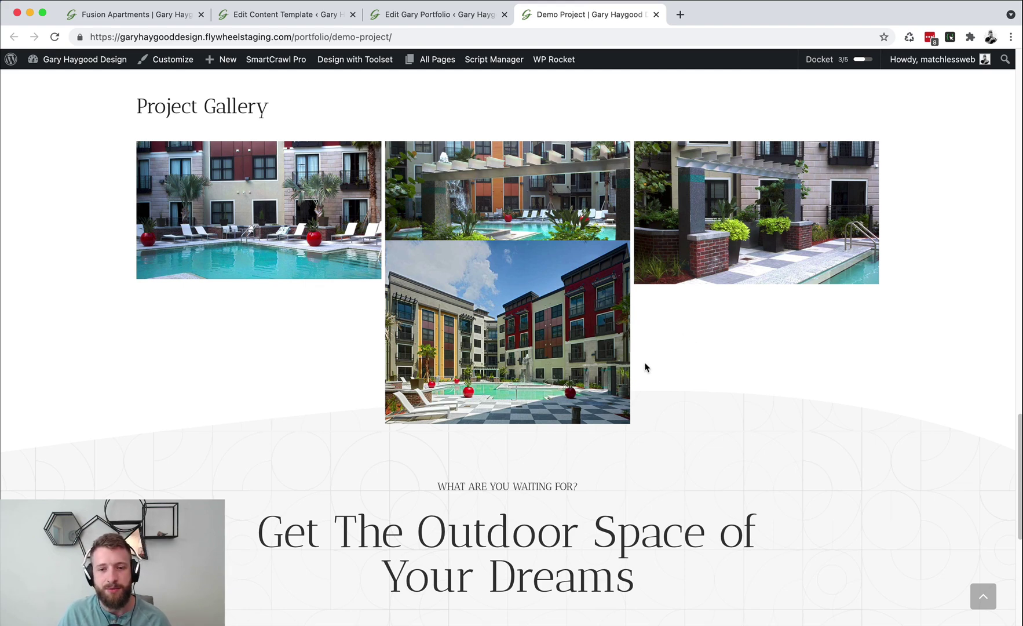
{"action": "scroll", "coordinate": [599, 357], "scroll_direction": "up", "scroll_amount": 2}
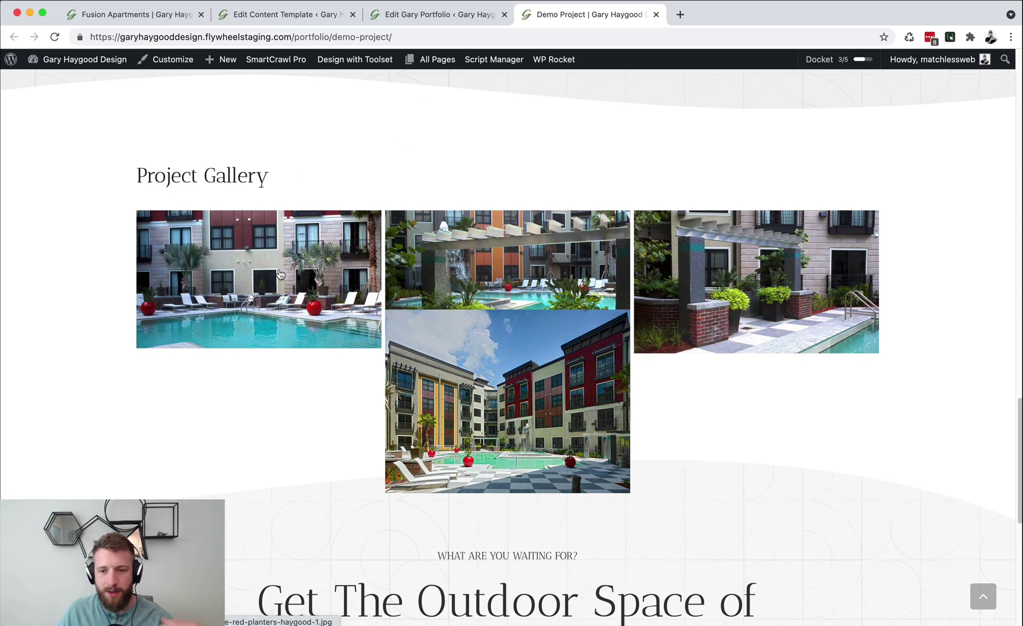
{"action": "scroll", "coordinate": [256, 281], "scroll_direction": "down", "scroll_amount": 2}
{"action": "scroll", "coordinate": [256, 282], "scroll_direction": "up", "scroll_amount": 2}
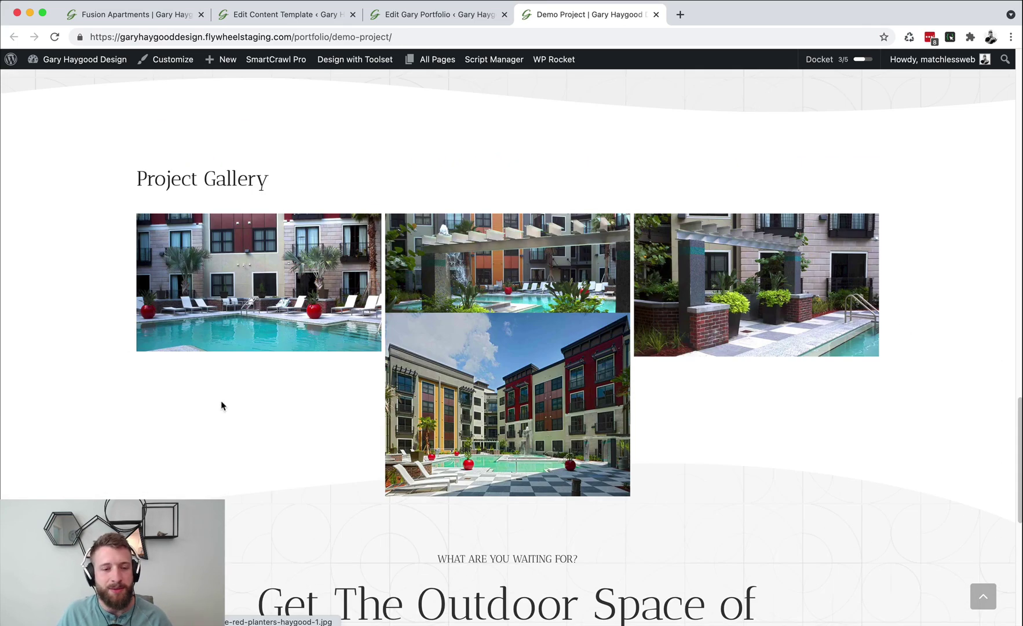
{"action": "scroll", "coordinate": [166, 239], "scroll_direction": "up", "scroll_amount": 10}
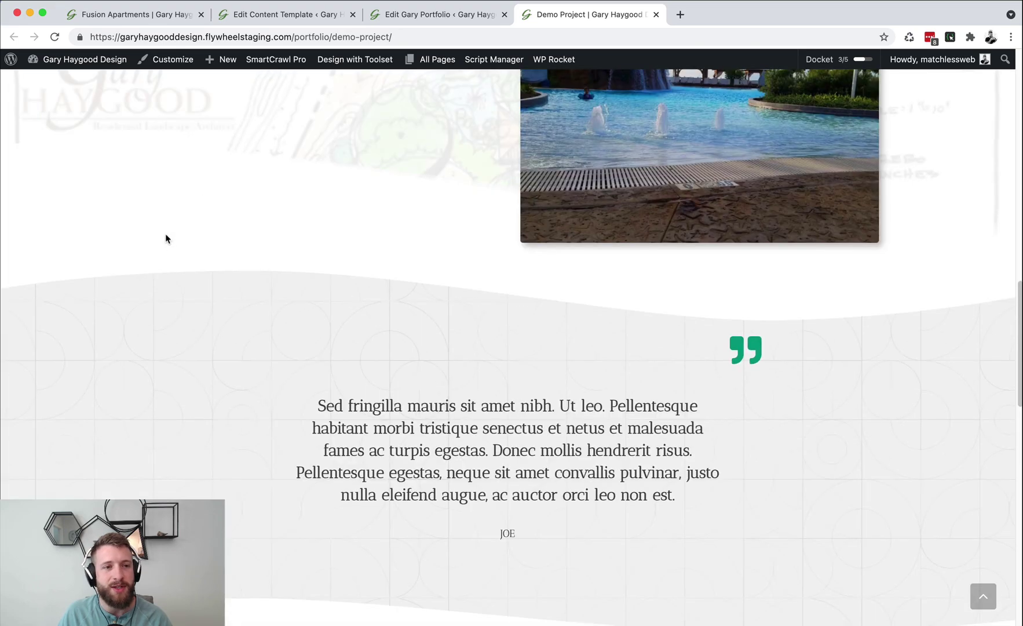
{"action": "scroll", "coordinate": [168, 235], "scroll_direction": "up", "scroll_amount": 9}
{"action": "scroll", "coordinate": [161, 221], "scroll_direction": "up", "scroll_amount": 8}
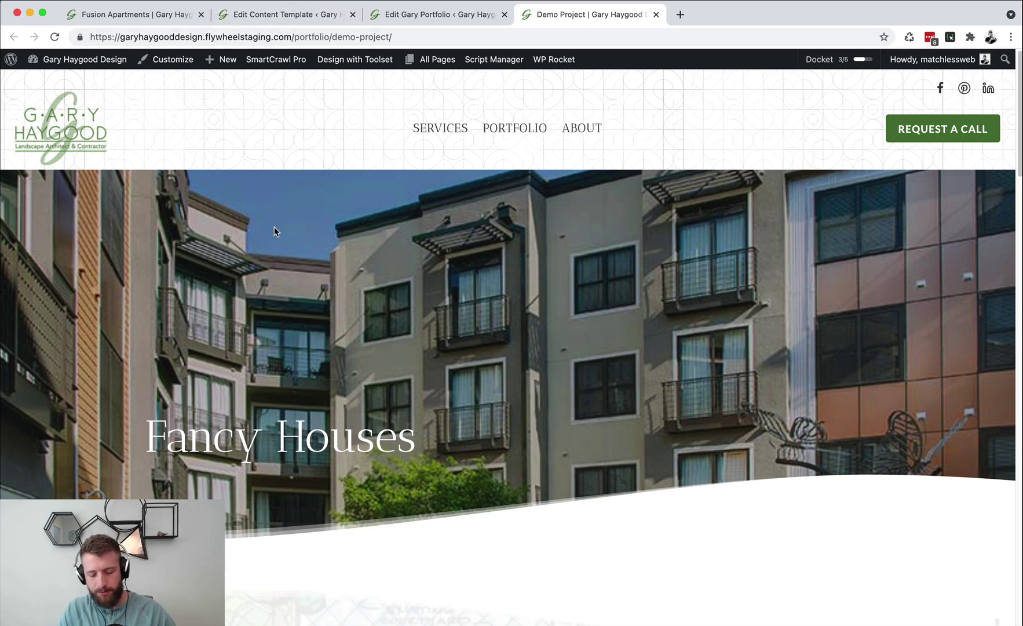
- Mark the Content Template task as done in the Toolset + Kadence checklist and close the checklist
{"action": "key", "text": "alt+d"}
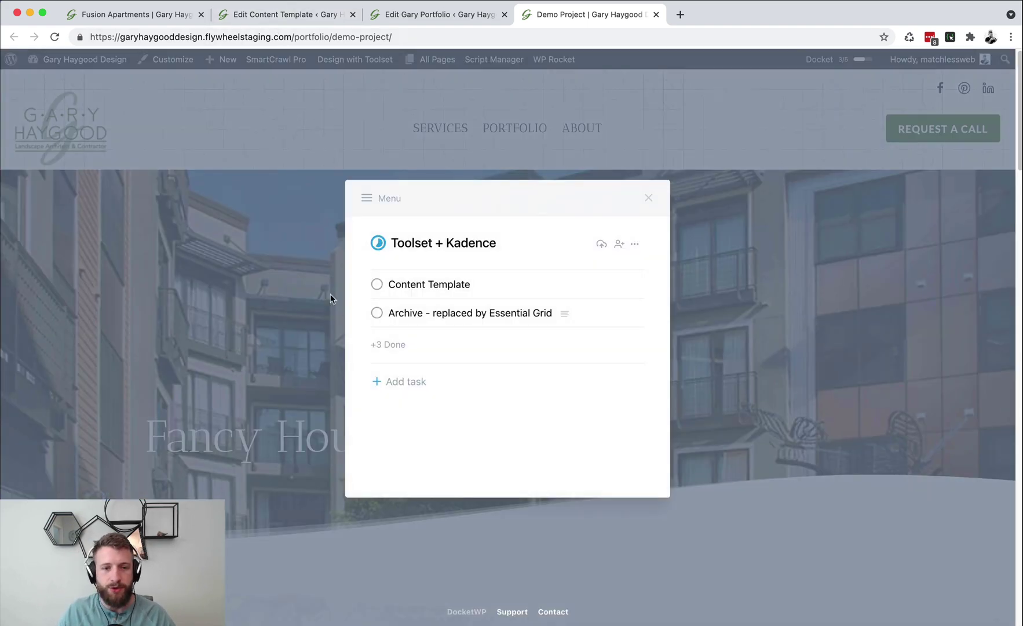
{"action": "left_click", "coordinate": [377, 287]}
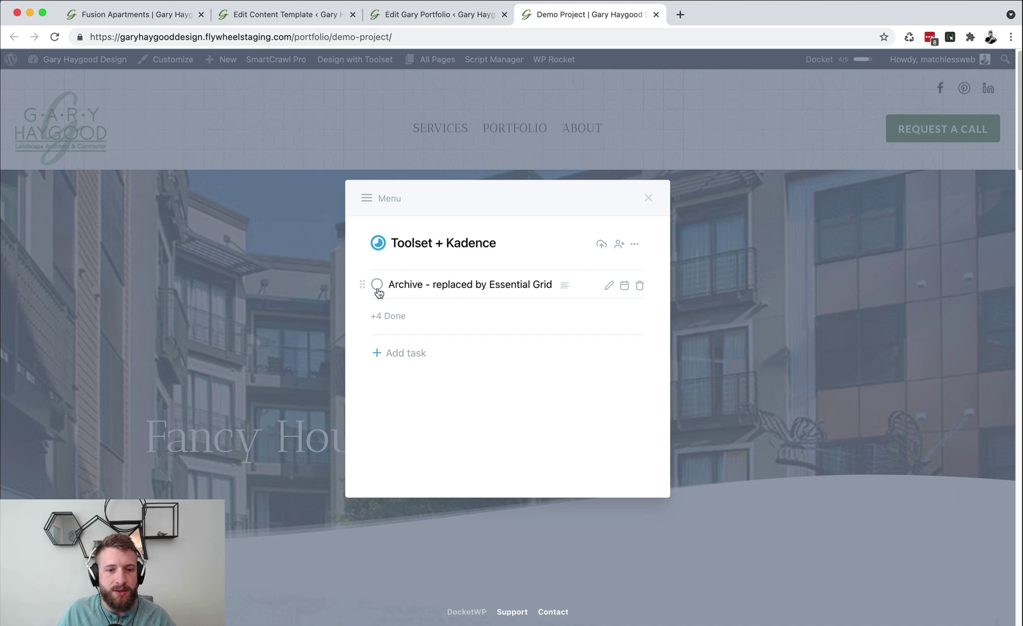
{"action": "left_click", "coordinate": [284, 278]}
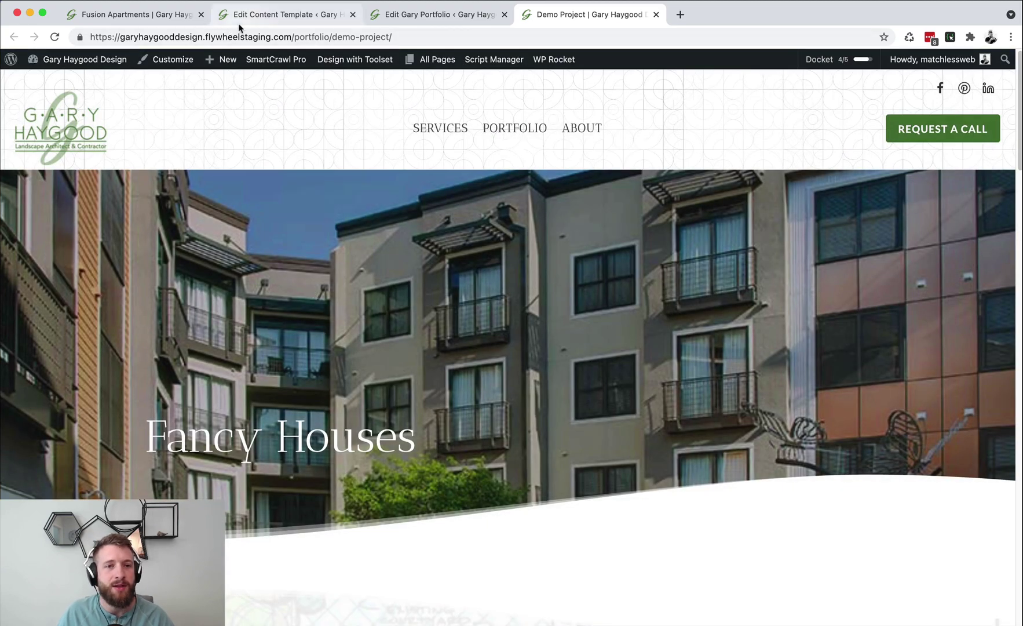
- Return to the Fusion Apartments page and open the site's Portfolio page from there
{"action": "left_click", "coordinate": [171, 18]}
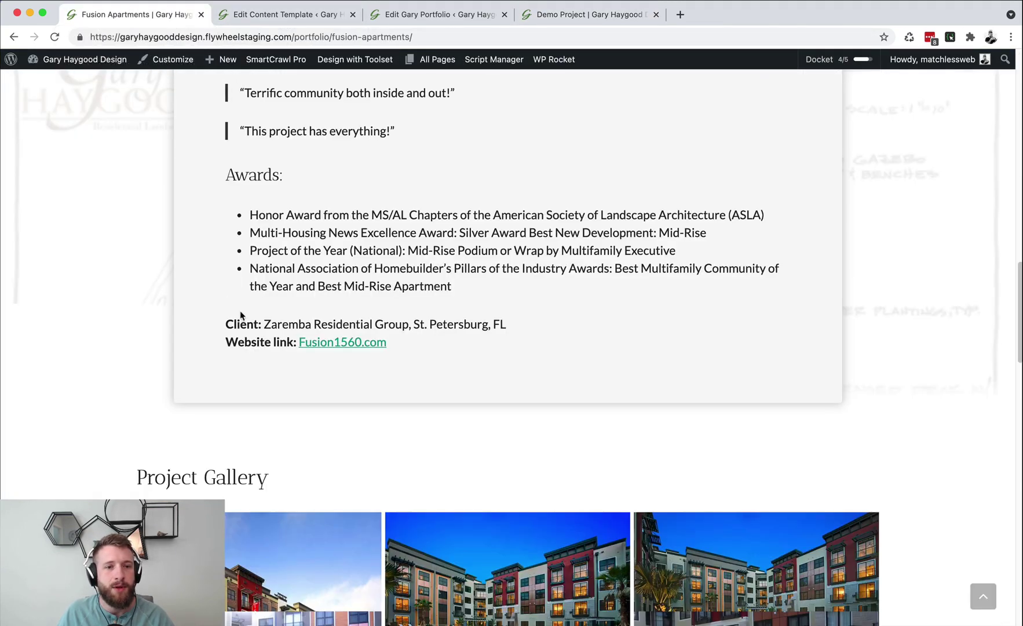
{"action": "scroll", "coordinate": [277, 224], "scroll_direction": "up", "scroll_amount": 15}
{"action": "left_click", "coordinate": [513, 136]}
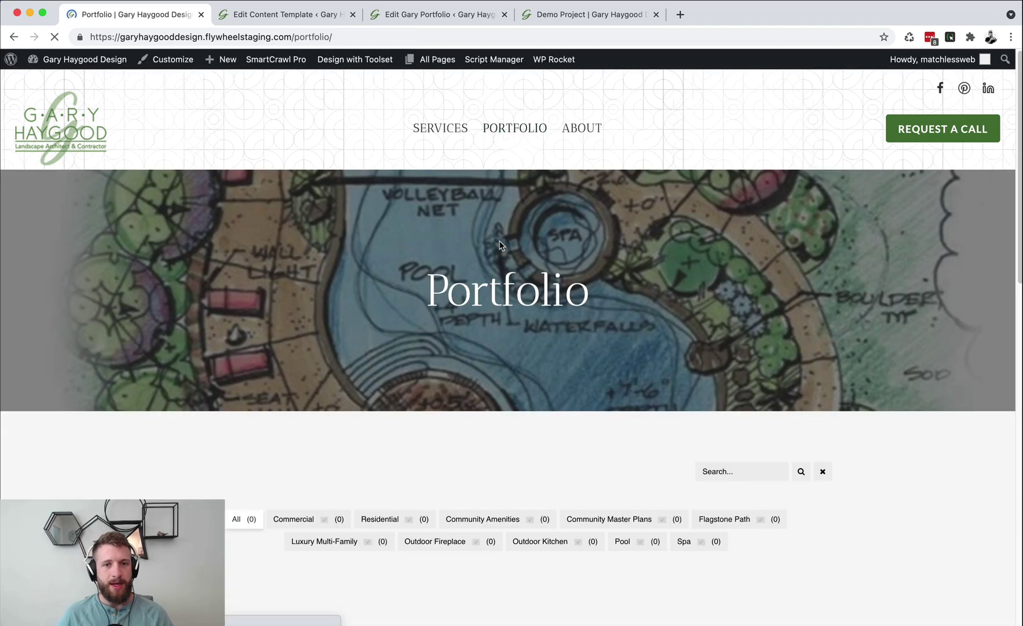
- Leave the content template editor without saving and open the Toolset Dashboard
{"action": "left_click", "coordinate": [259, 17]}
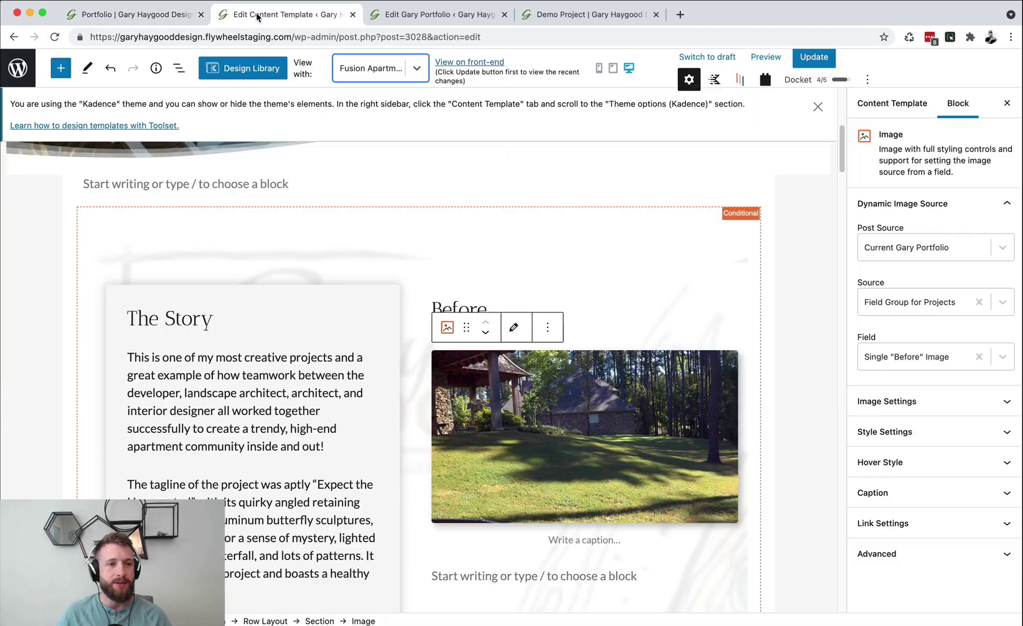
{"action": "left_click", "coordinate": [23, 75]}
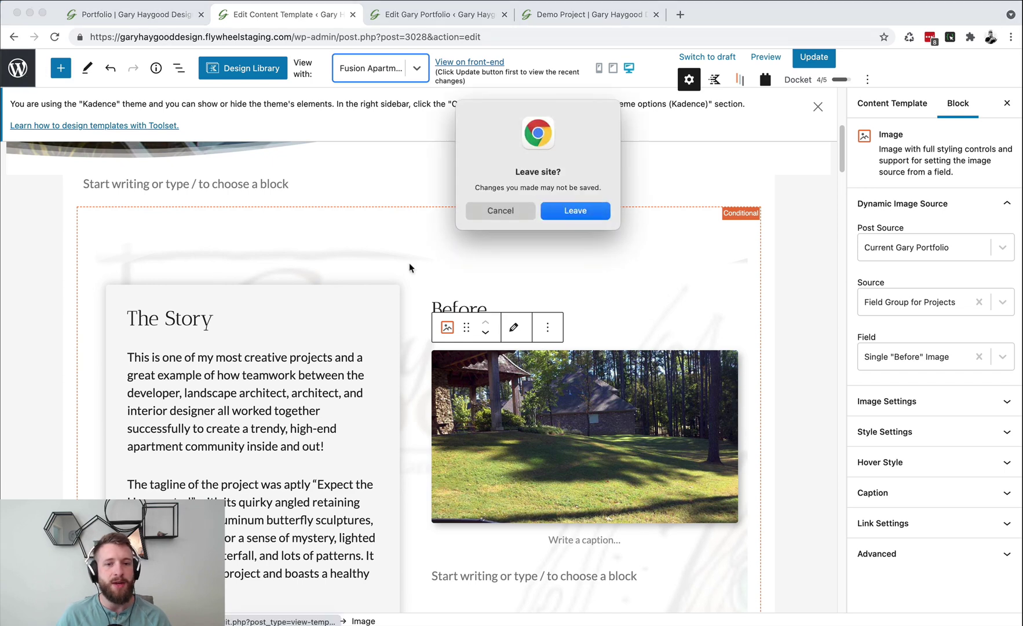
{"action": "left_click", "coordinate": [606, 213]}
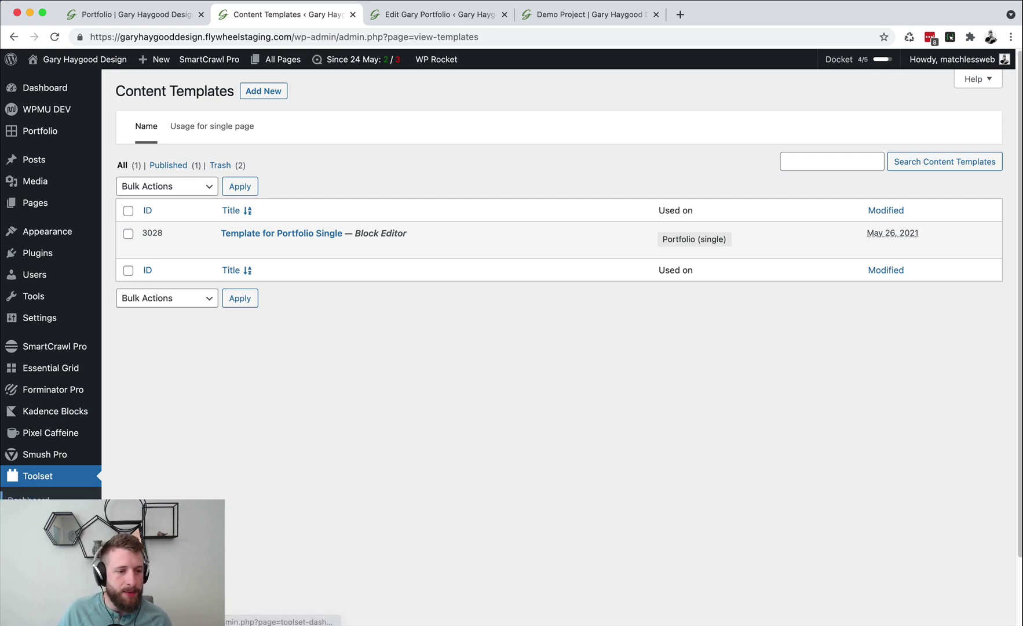
{"action": "left_click", "coordinate": [34, 522]}
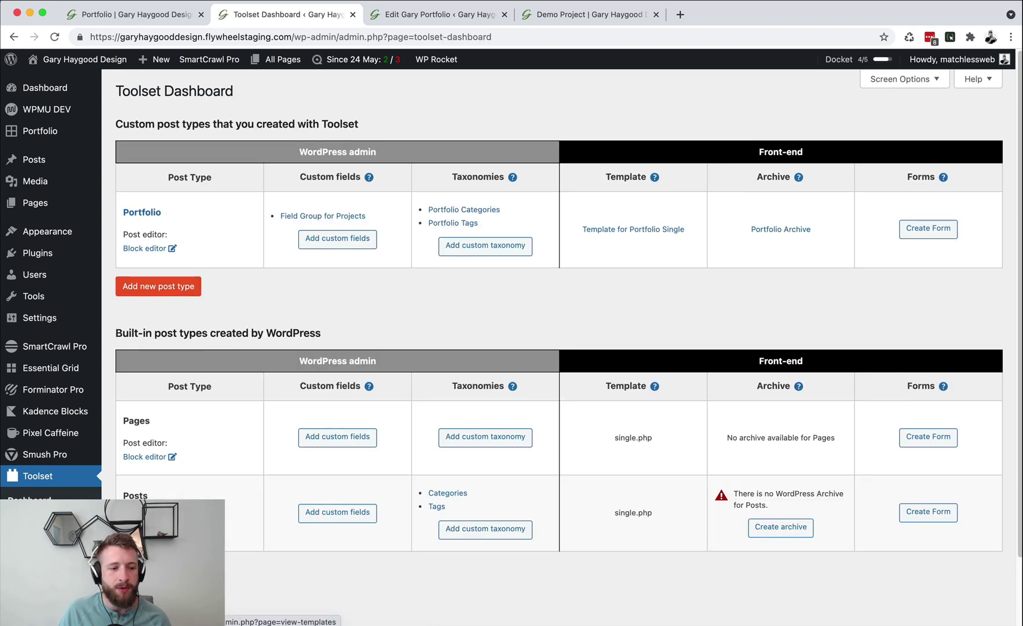
{"action": "scroll", "coordinate": [768, 239], "scroll_direction": "down", "scroll_amount": 1}
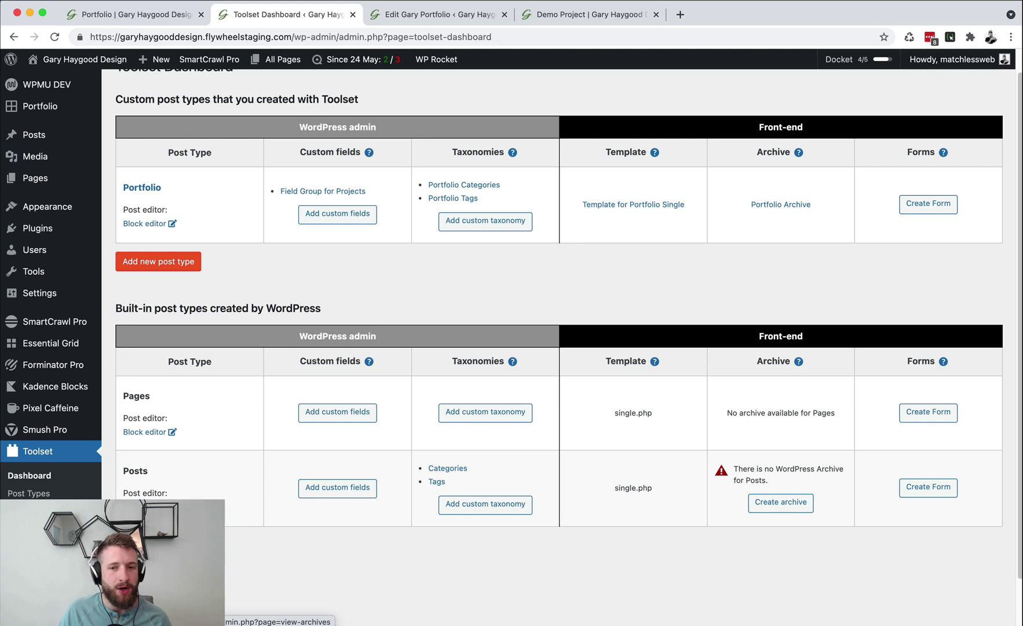
- Open the Portfolio Archive in the block editor and dismiss the autosave and Kadence theme notices
{"action": "left_click", "coordinate": [780, 203]}
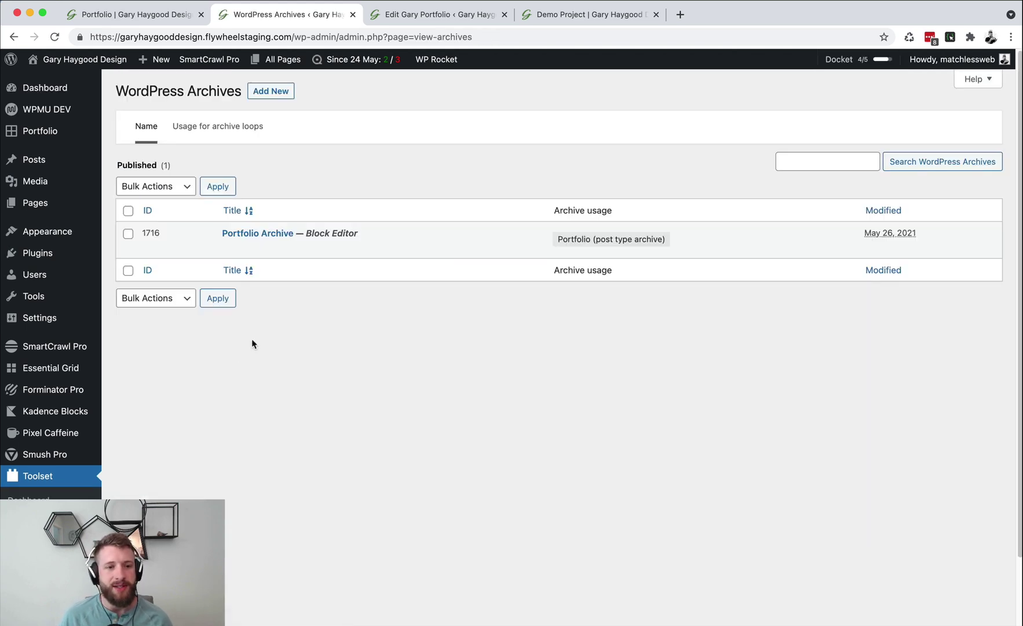
{"action": "left_click", "coordinate": [254, 235]}
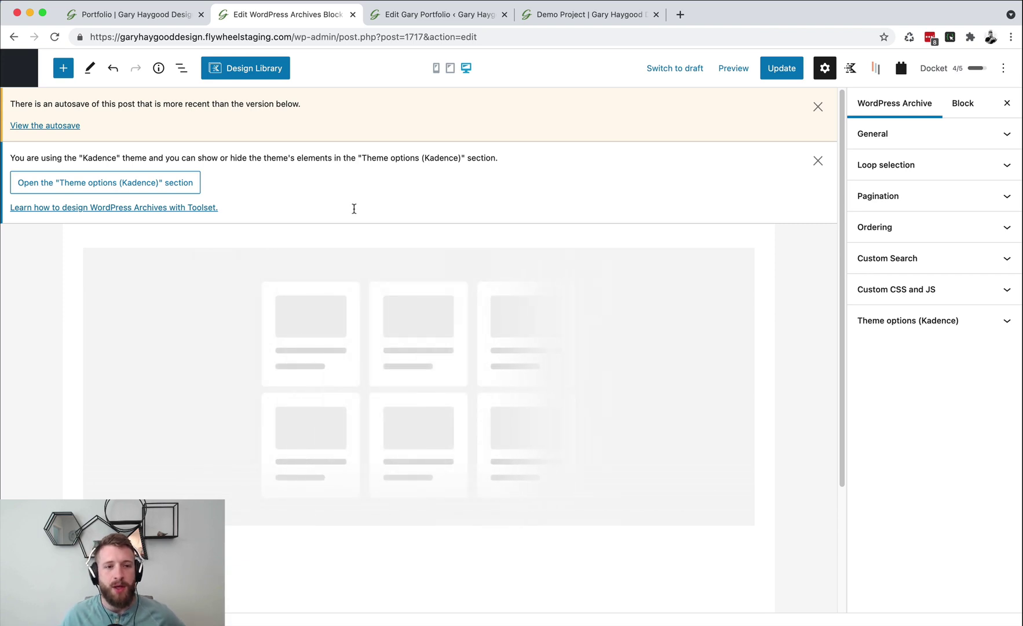
{"action": "left_click", "coordinate": [819, 162]}
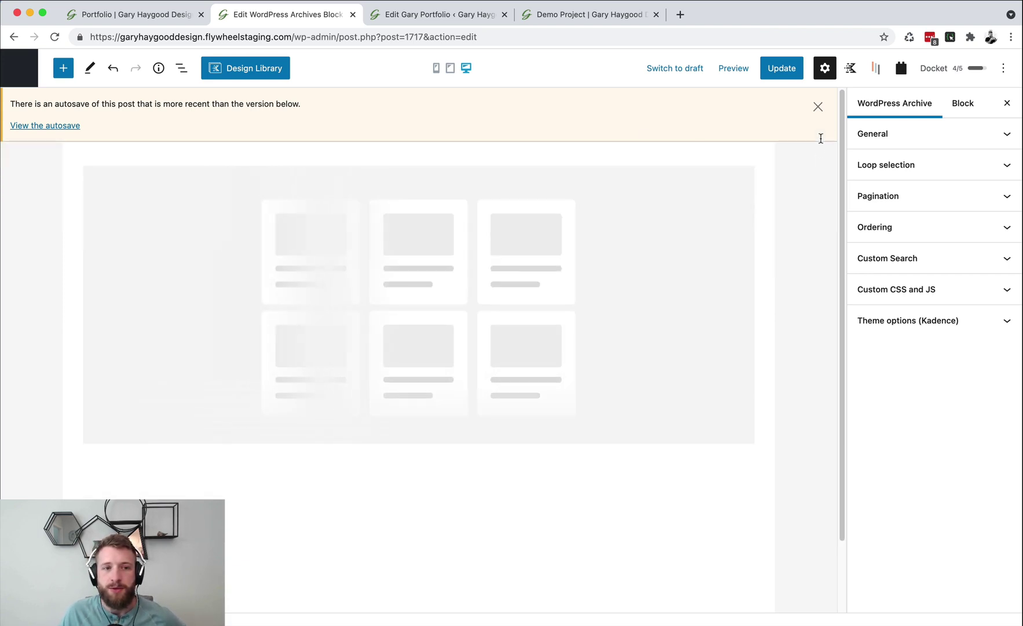
{"action": "left_click", "coordinate": [817, 107]}
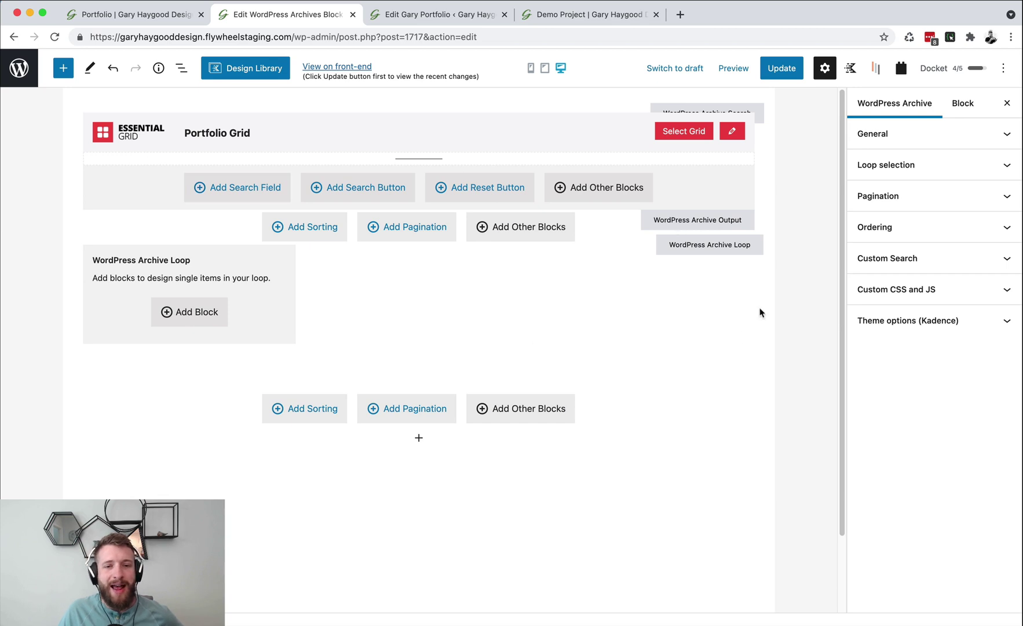
- Try to remove the WordPress Archive Loop block from the Portfolio Archive
{"action": "left_click", "coordinate": [110, 248]}
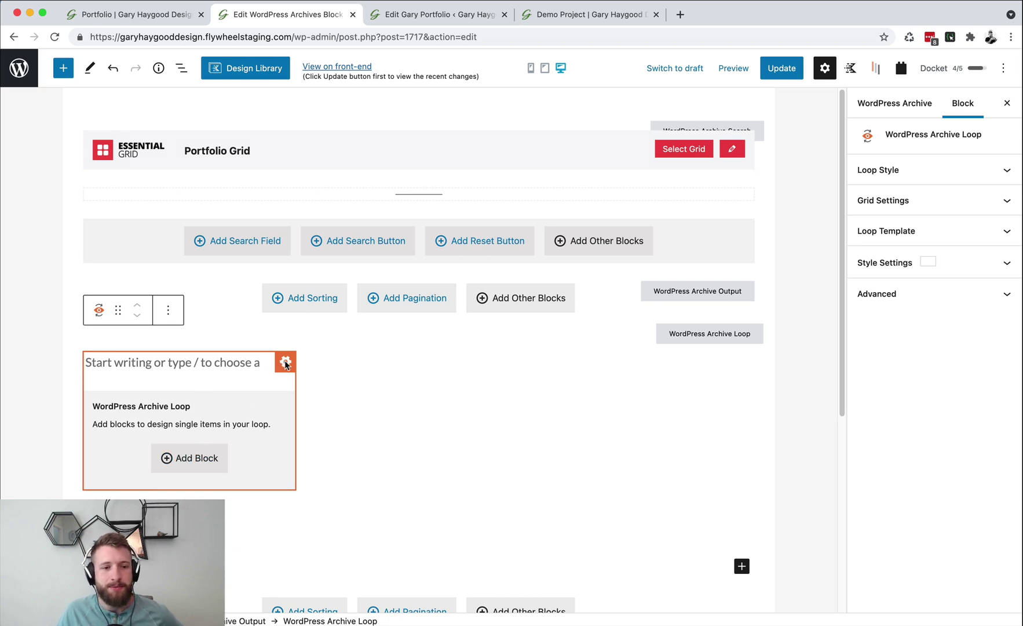
{"action": "left_click", "coordinate": [168, 310]}
{"action": "scroll", "coordinate": [226, 440], "scroll_direction": "down", "scroll_amount": 3}
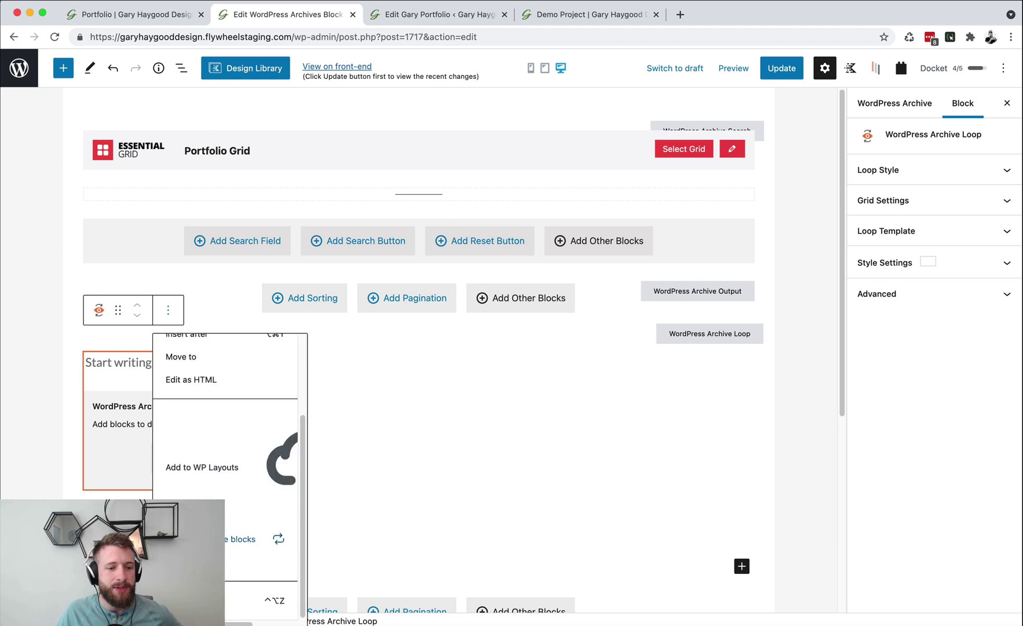
{"action": "left_click", "coordinate": [243, 600]}
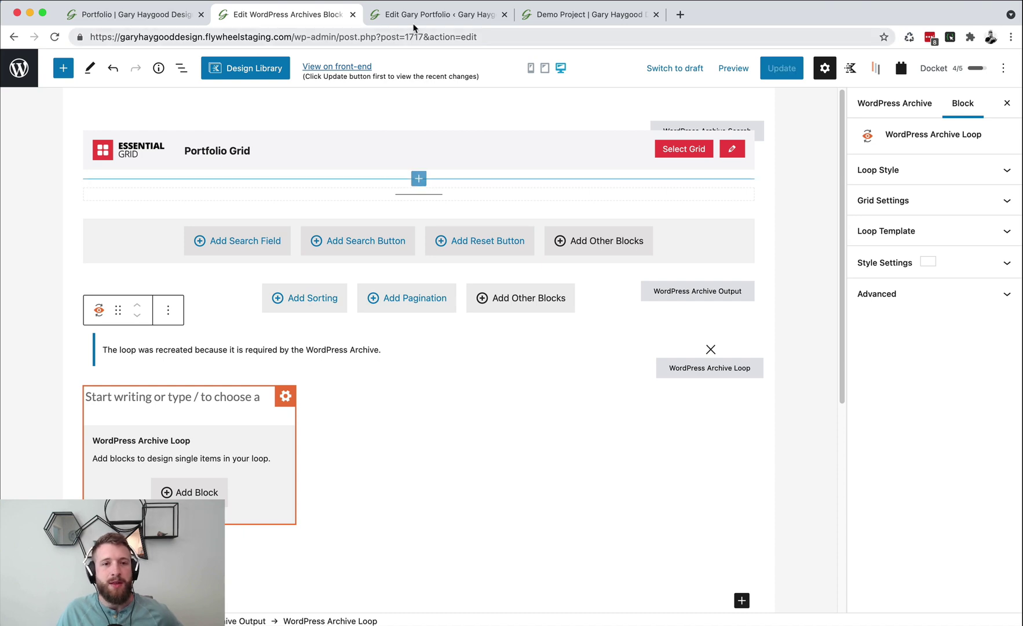
- Open the site's Portfolio page from the Demo Project page and examine its banner, filters, project cards, pagination and divider
{"action": "left_click", "coordinate": [554, 14]}
{"action": "left_click", "coordinate": [531, 129]}
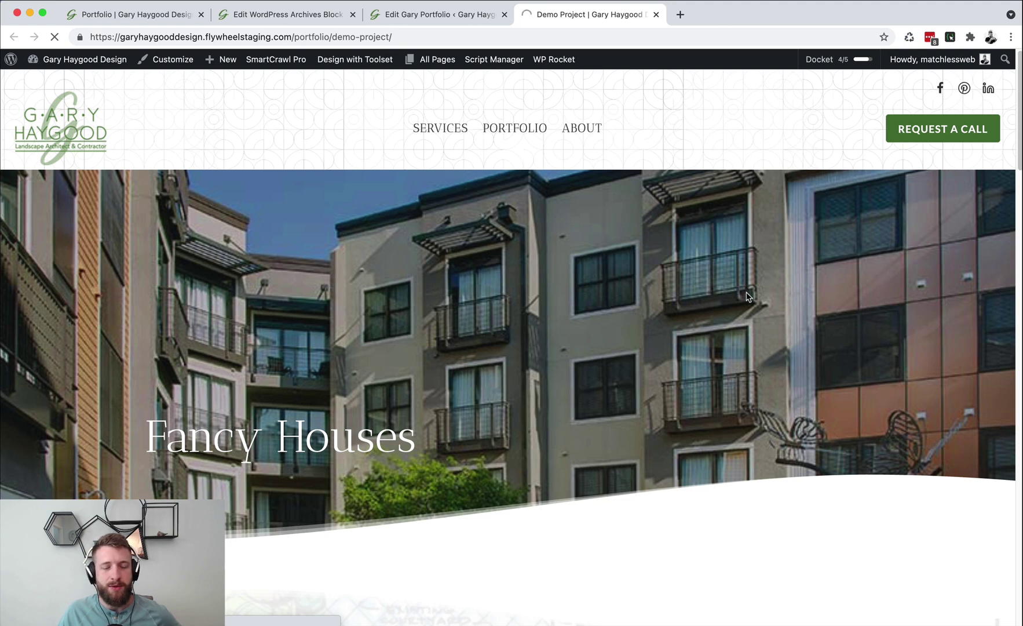
{"action": "scroll", "coordinate": [550, 303], "scroll_direction": "down", "scroll_amount": 1}
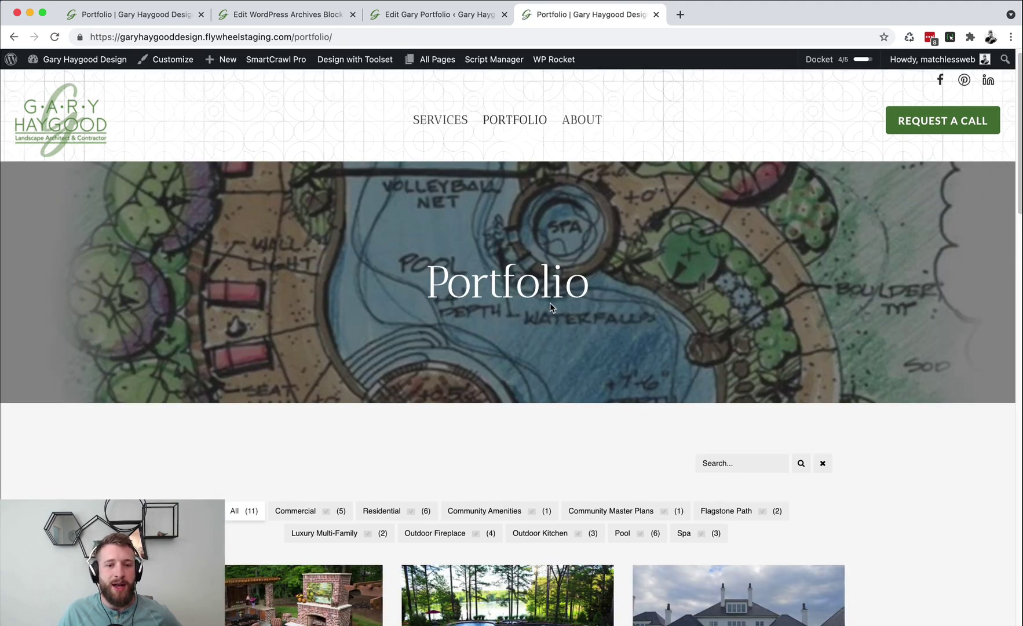
{"action": "scroll", "coordinate": [550, 302], "scroll_direction": "down", "scroll_amount": 1}
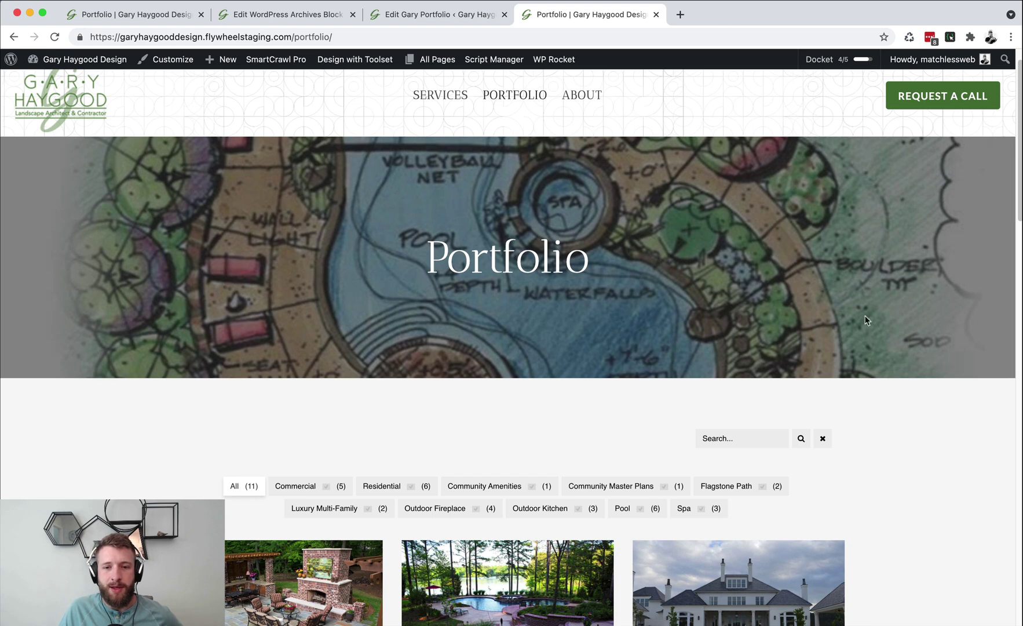
{"action": "left_click_drag", "start_coordinate": [435, 267], "coordinate": [595, 272]}
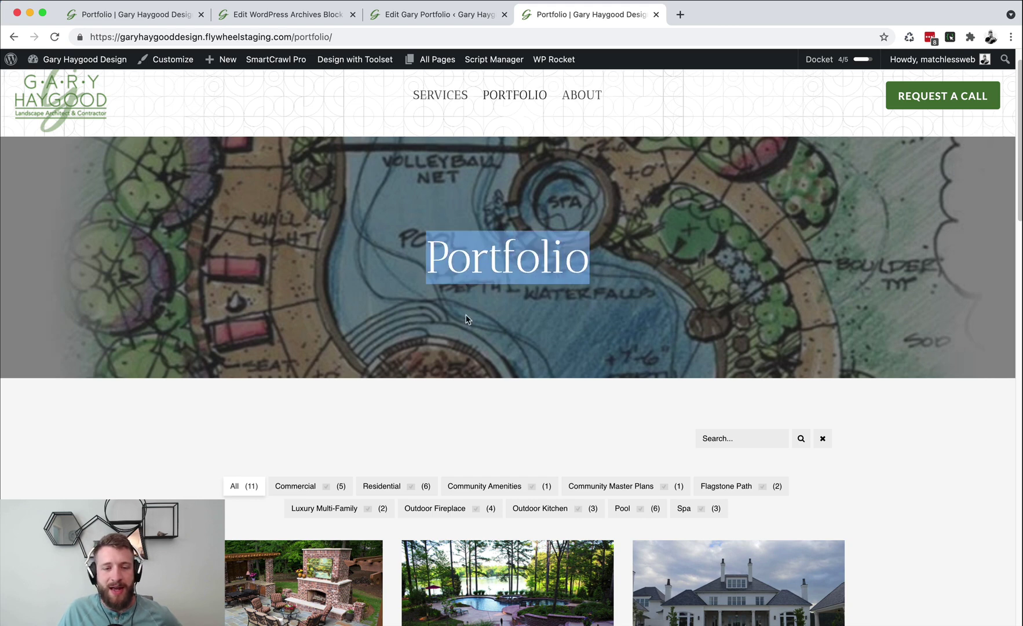
{"action": "scroll", "coordinate": [518, 182], "scroll_direction": "down", "scroll_amount": 4}
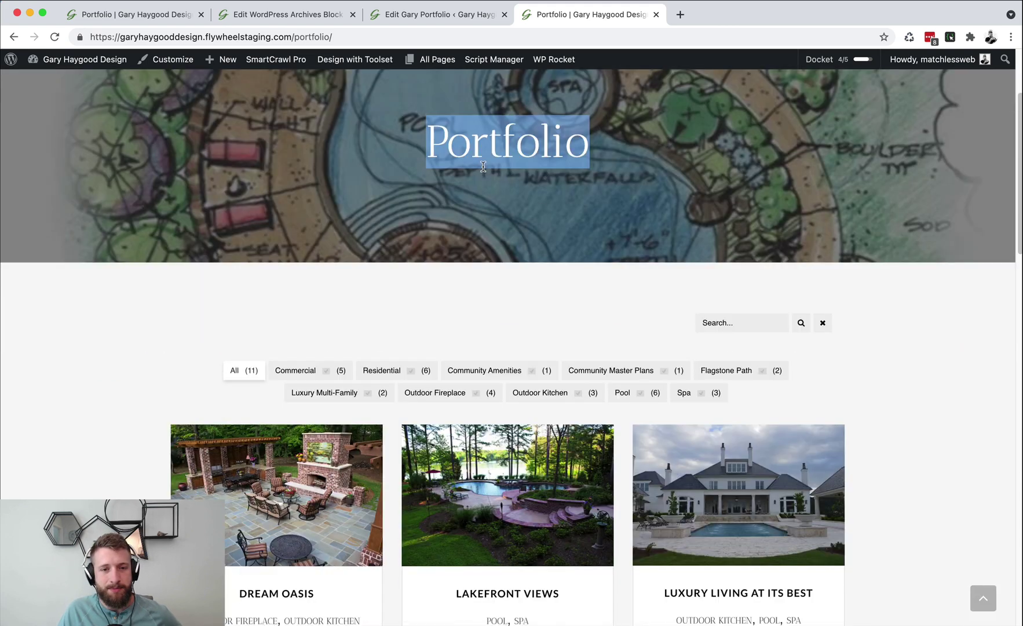
{"action": "scroll", "coordinate": [482, 172], "scroll_direction": "down", "scroll_amount": 2}
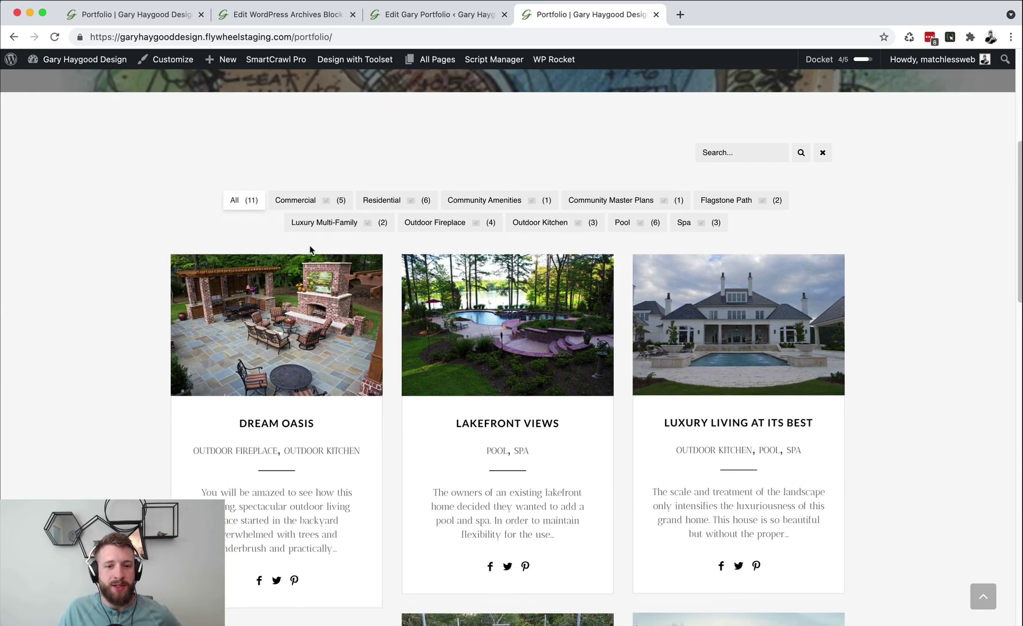
{"action": "scroll", "coordinate": [318, 259], "scroll_direction": "down", "scroll_amount": 14}
{"action": "scroll", "coordinate": [321, 262], "scroll_direction": "down", "scroll_amount": 3}
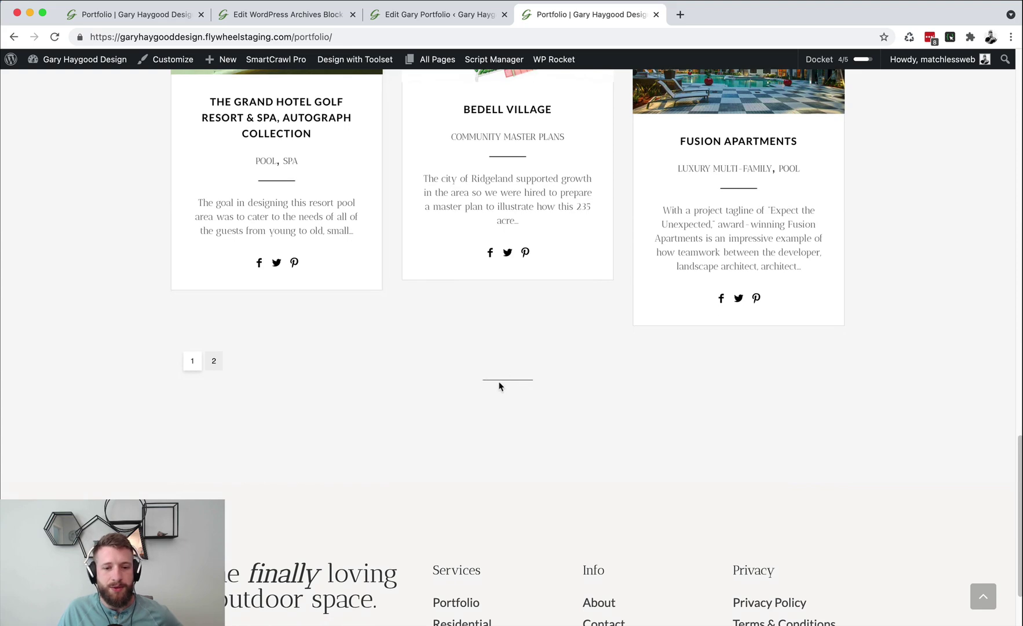
{"action": "scroll", "coordinate": [502, 385], "scroll_direction": "down", "scroll_amount": 2}
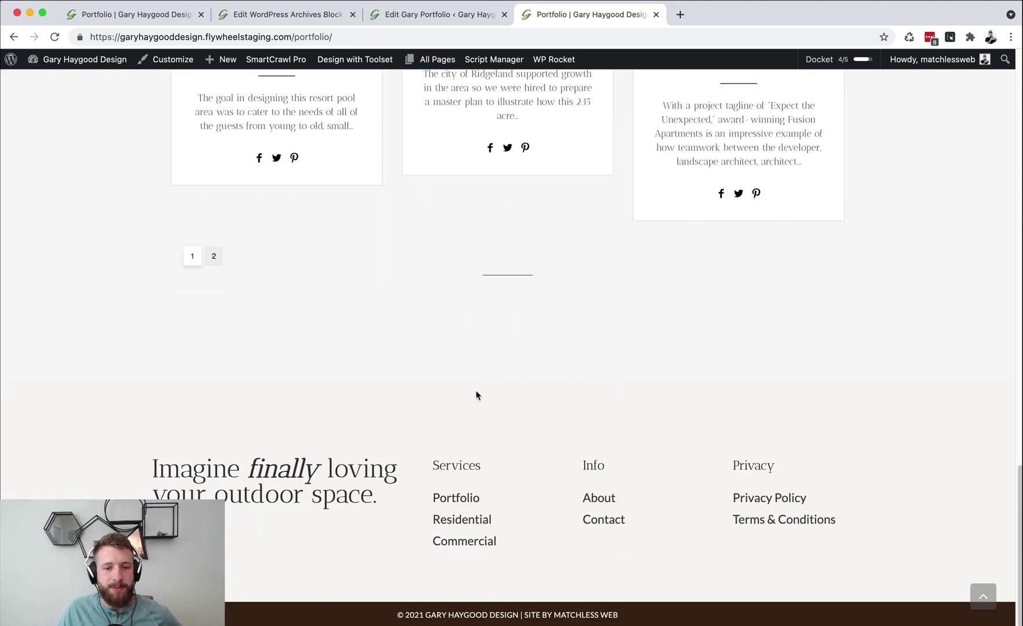
{"action": "scroll", "coordinate": [441, 296], "scroll_direction": "up", "scroll_amount": 20}
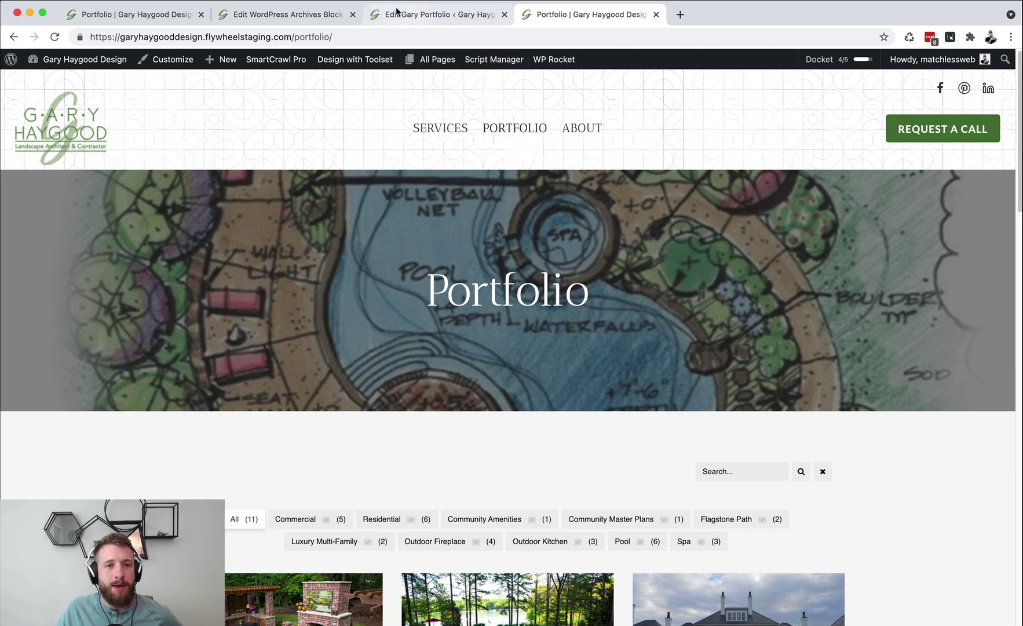
- Return to the Portfolio Archive editor and view the Essential Grid block's grid selection options, closing them without changes
{"action": "left_click", "coordinate": [302, 15]}
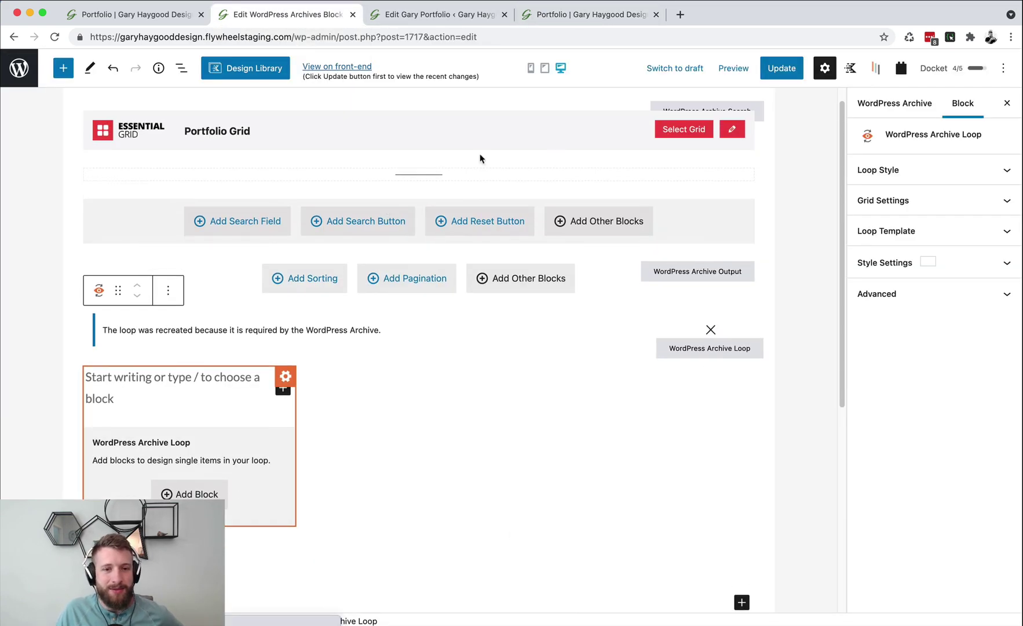
{"action": "left_click", "coordinate": [702, 131]}
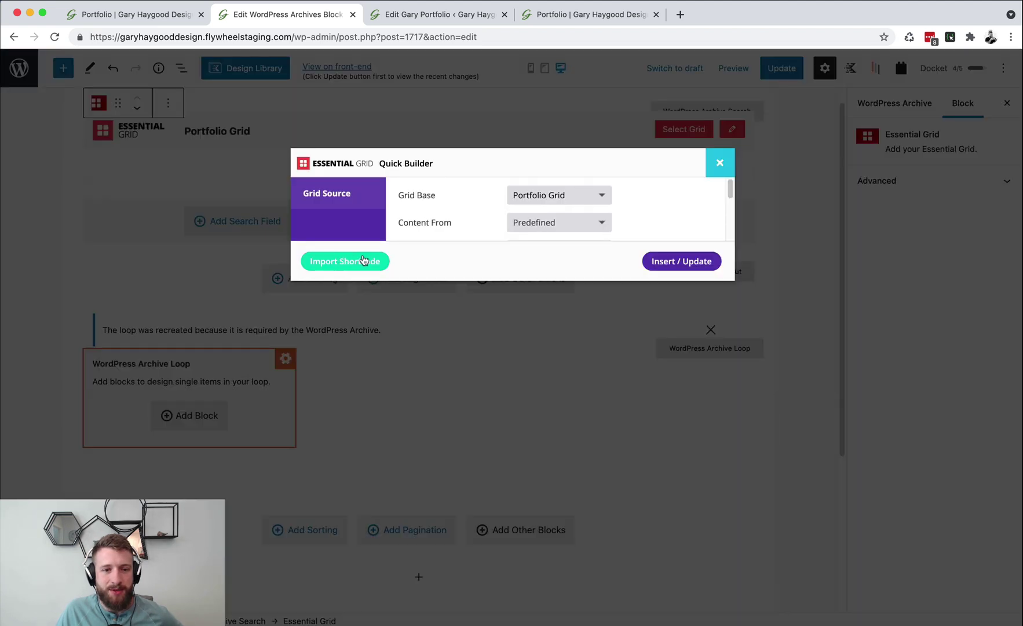
{"action": "left_click", "coordinate": [720, 165]}
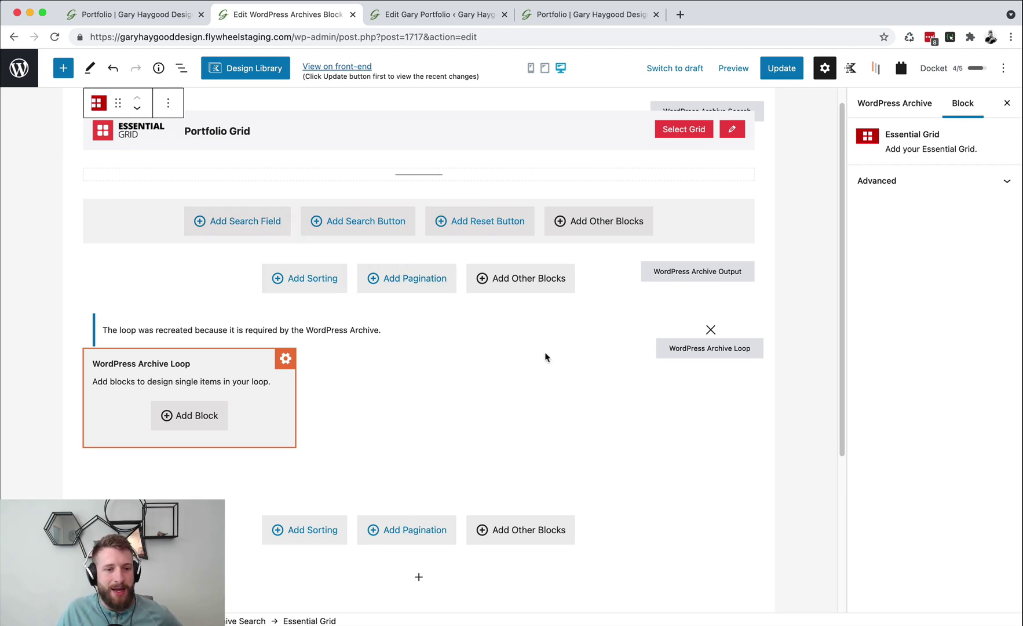
- Dismiss the notice about the recreated loop above the WordPress Archive Loop block
{"action": "scroll", "coordinate": [366, 322], "scroll_direction": "down", "scroll_amount": 1}
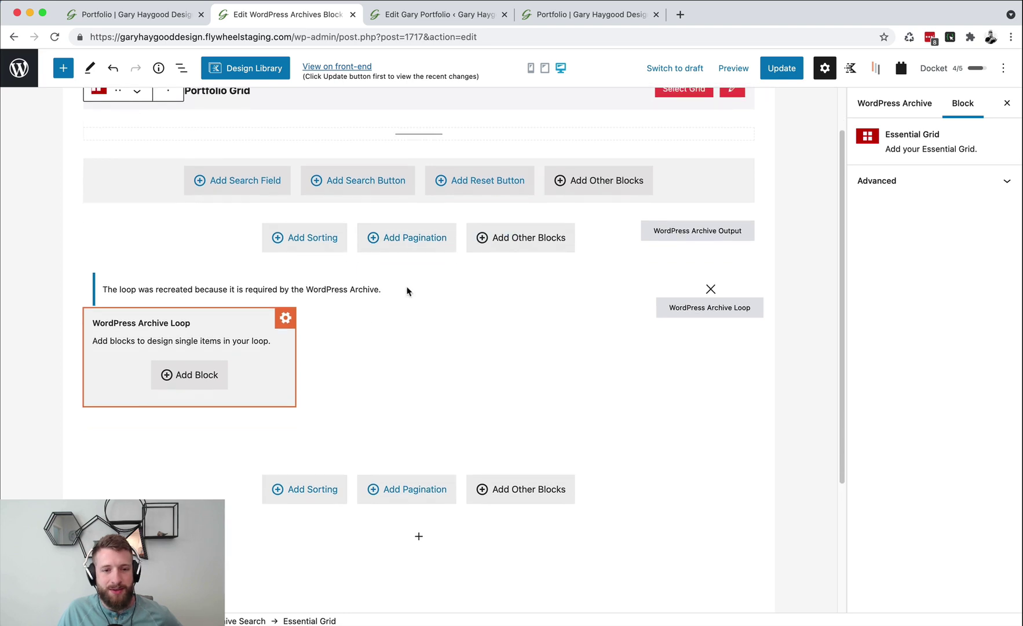
{"action": "scroll", "coordinate": [406, 289], "scroll_direction": "up", "scroll_amount": 2}
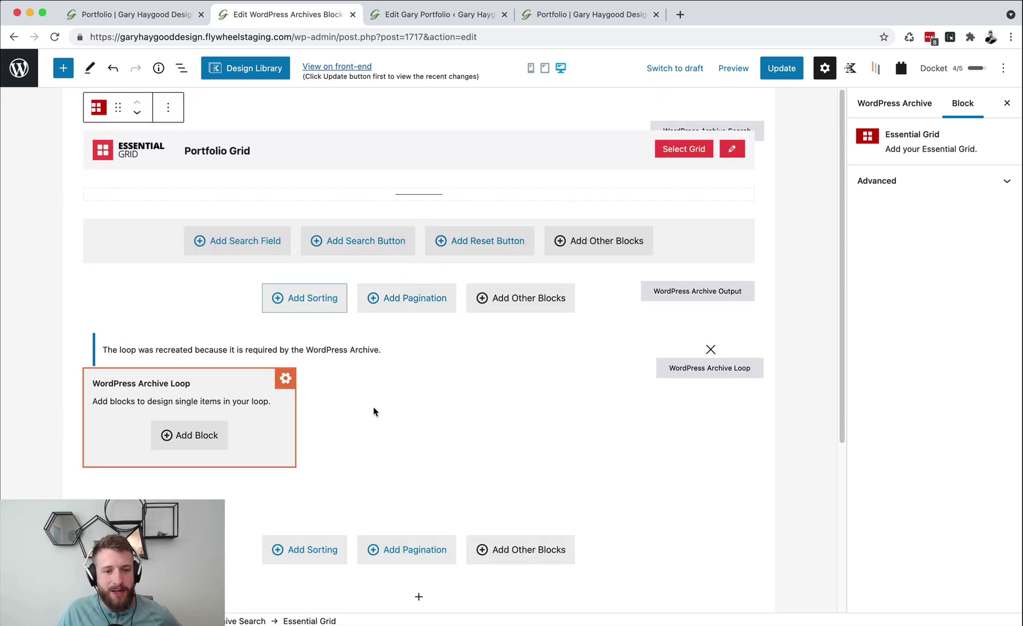
{"action": "left_click", "coordinate": [711, 351]}
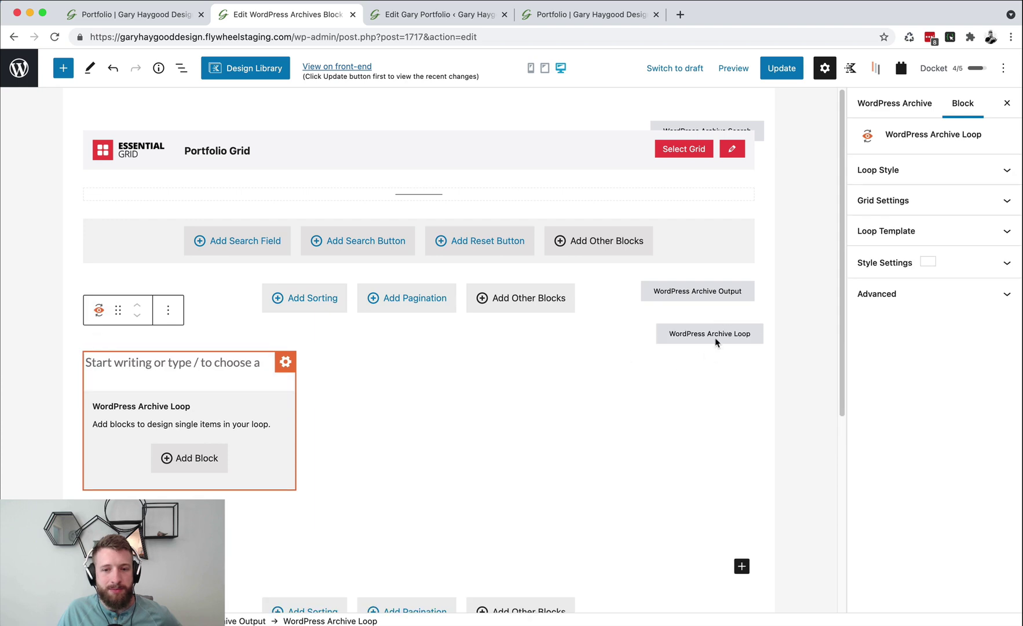
- Try to remove the WordPress Archive Output block from the Portfolio Archive
{"action": "left_click", "coordinate": [610, 296]}
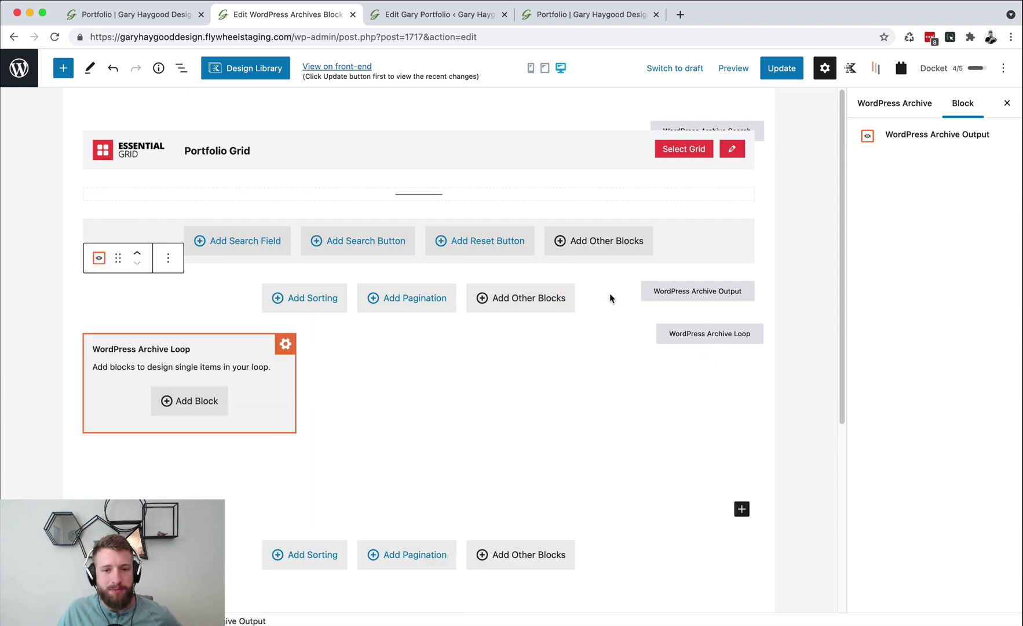
{"action": "scroll", "coordinate": [580, 348], "scroll_direction": "down", "scroll_amount": 5}
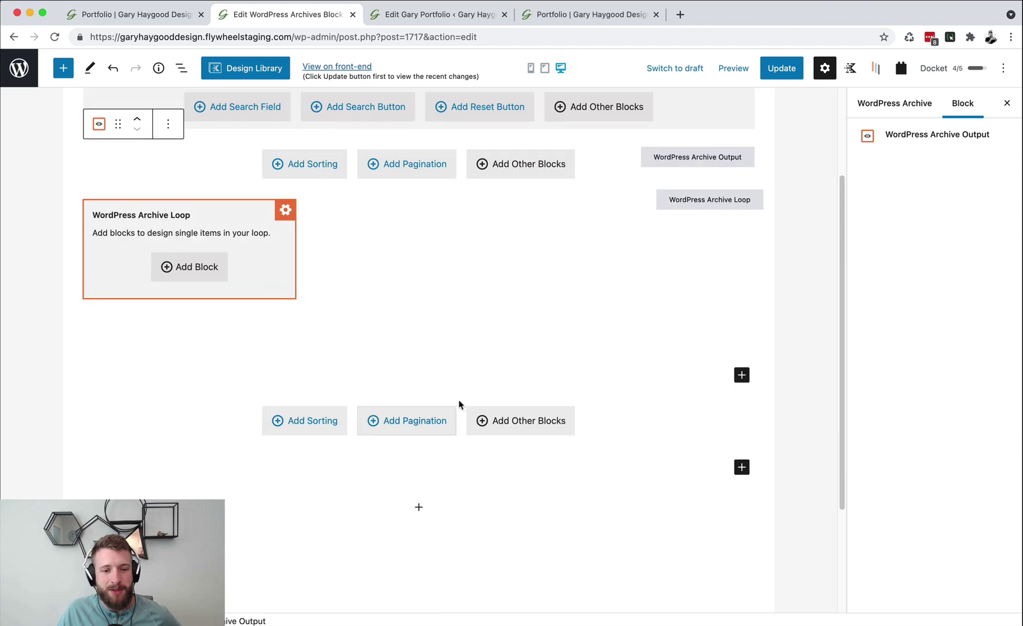
{"action": "scroll", "coordinate": [348, 325], "scroll_direction": "up", "scroll_amount": 2}
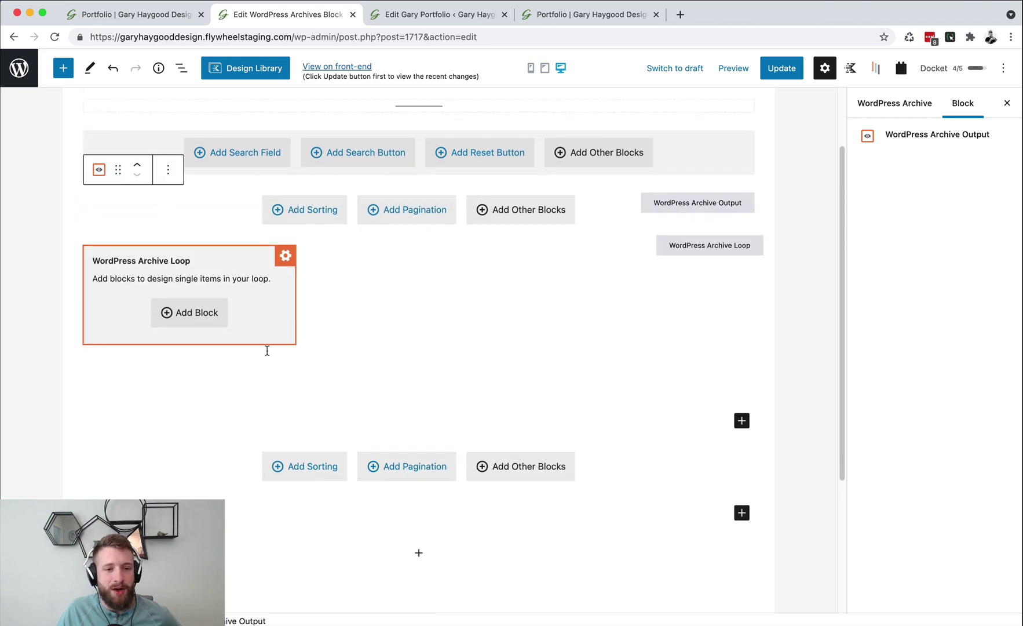
{"action": "scroll", "coordinate": [498, 380], "scroll_direction": "down", "scroll_amount": 5}
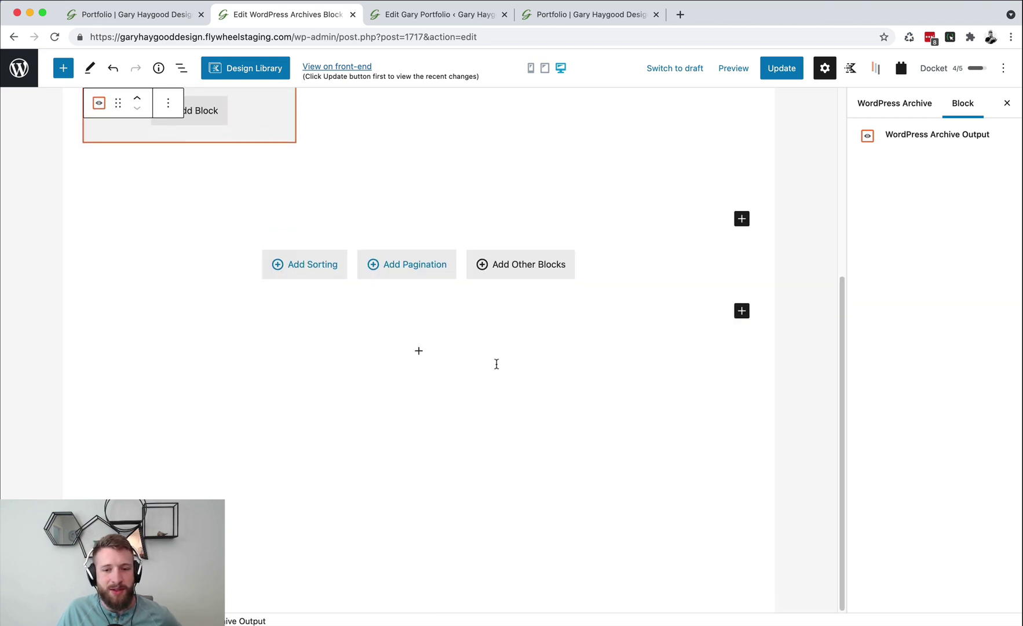
{"action": "left_click", "coordinate": [497, 365]}
{"action": "left_click", "coordinate": [520, 277]}
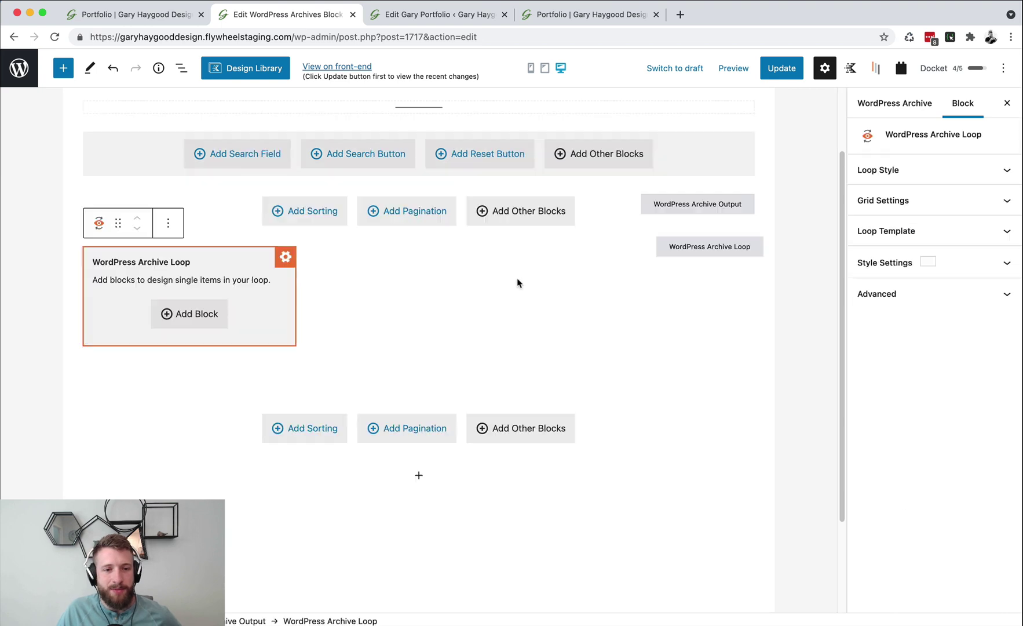
{"action": "left_click", "coordinate": [495, 470]}
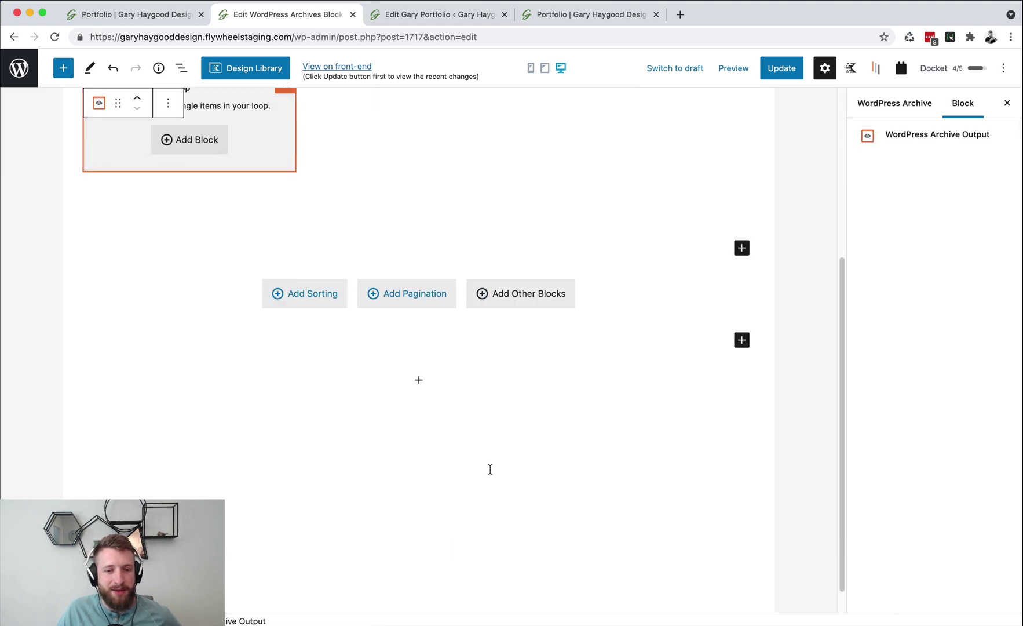
{"action": "left_click", "coordinate": [491, 469]}
{"action": "key", "text": "BackSpace"}
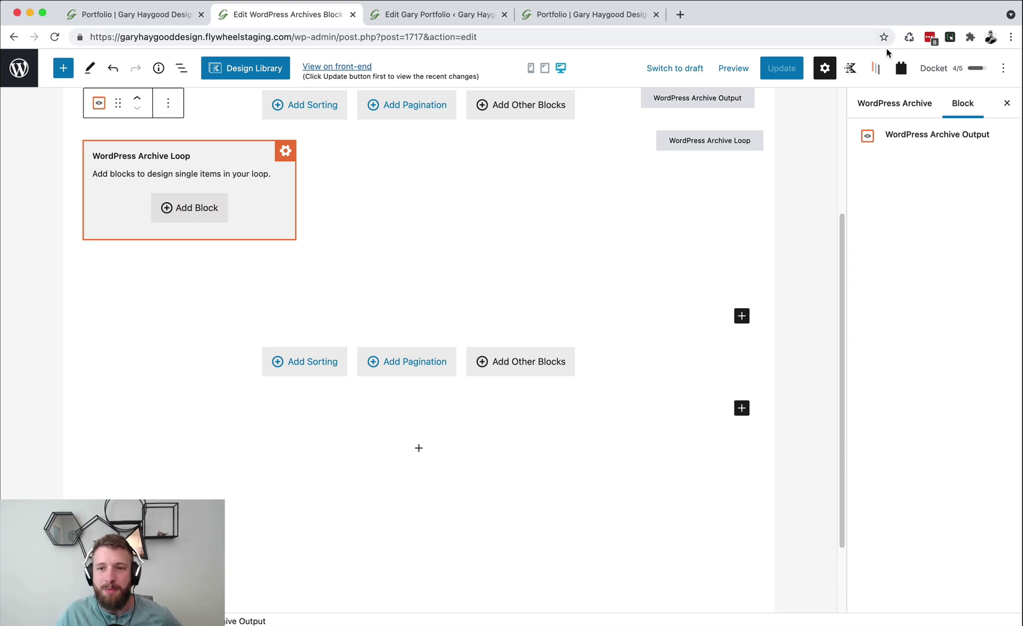
- Show the archive's block navigation and inspect the Spacer/Divider block below the Essential Grid block
{"action": "left_click", "coordinate": [875, 68]}
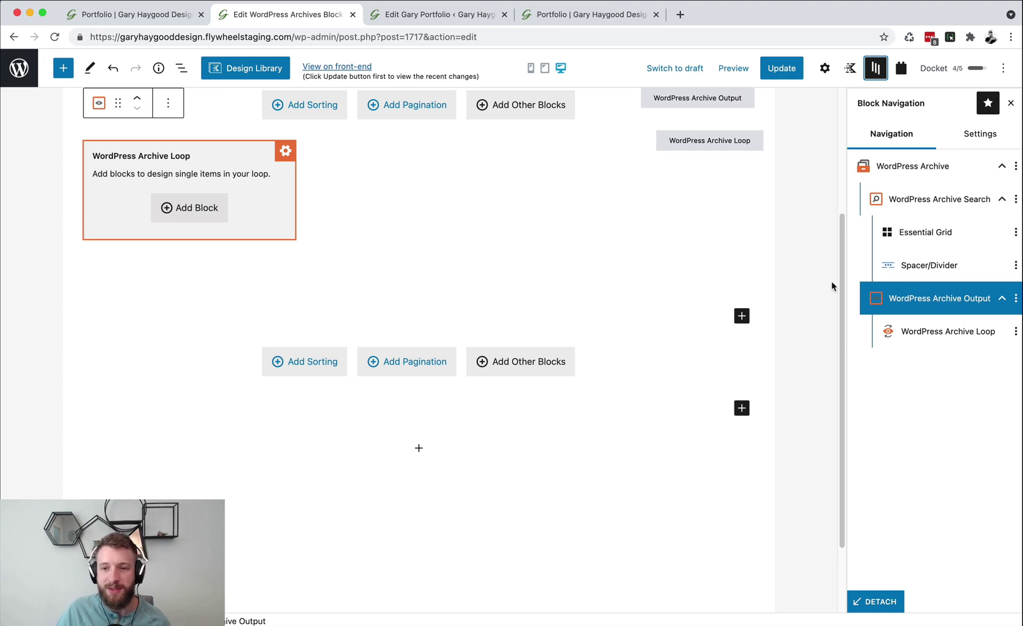
{"action": "left_click", "coordinate": [900, 265]}
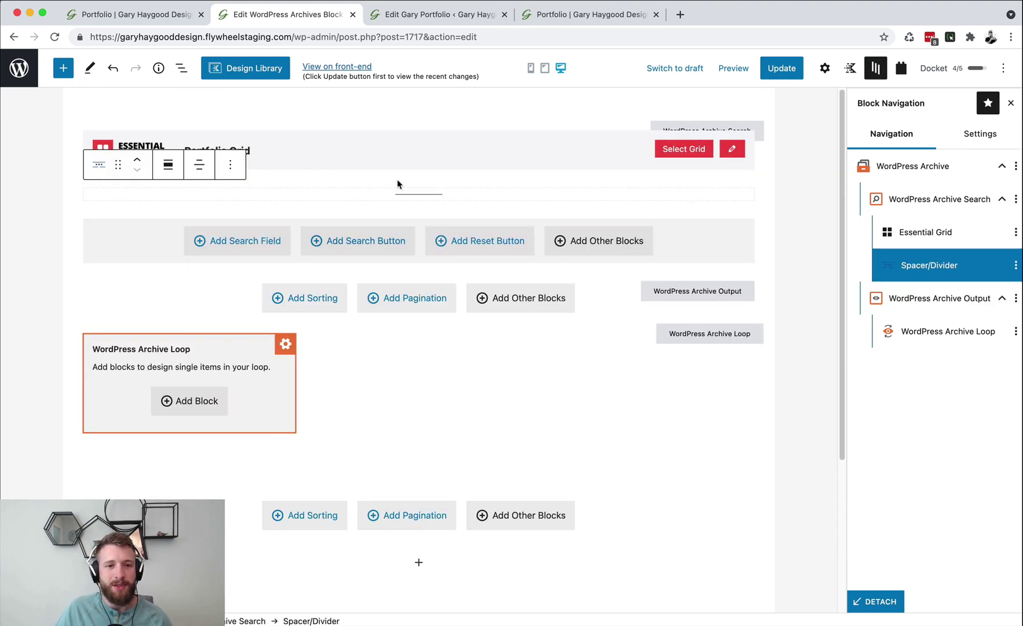
{"action": "left_click", "coordinate": [392, 144]}
{"action": "left_click", "coordinate": [415, 195]}
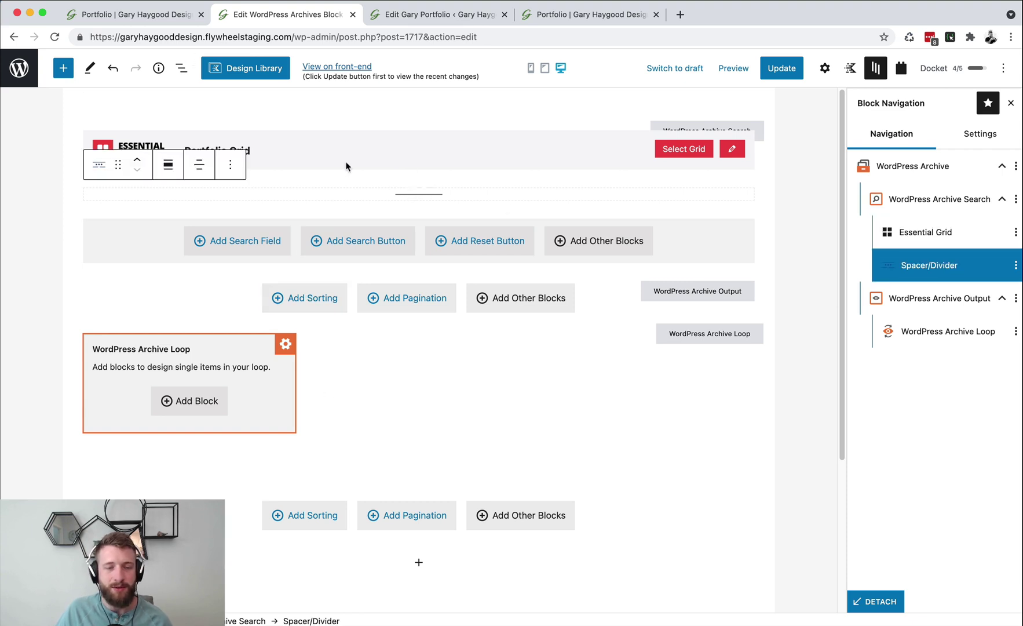
- Return to the site's Portfolio page, filter the grid by Commercial and look through the matching projects
{"action": "left_click", "coordinate": [407, 19]}
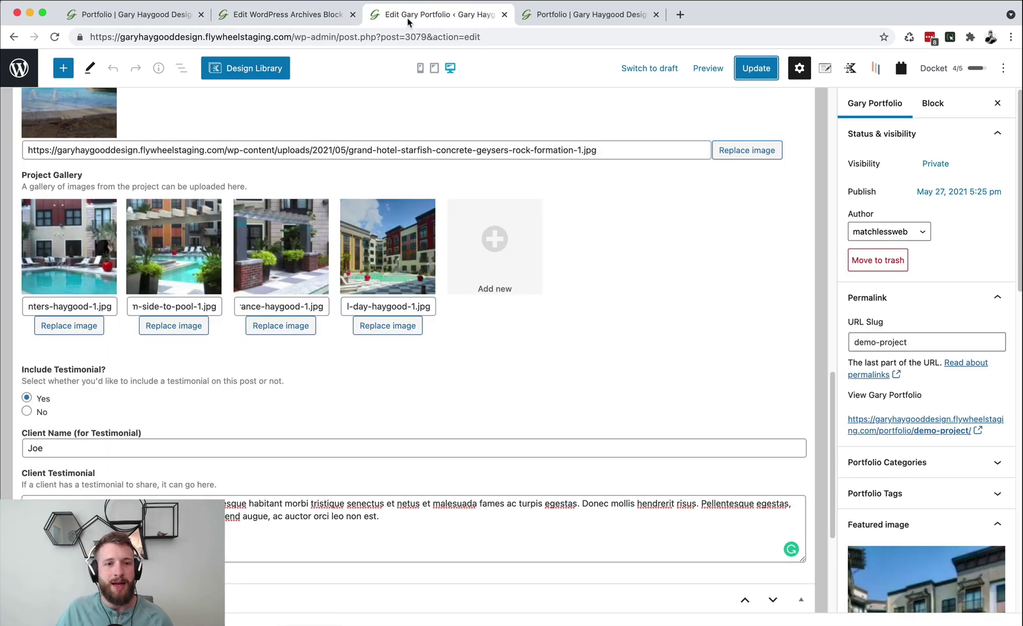
{"action": "left_click", "coordinate": [568, 18]}
{"action": "scroll", "coordinate": [504, 405], "scroll_direction": "down", "scroll_amount": 3}
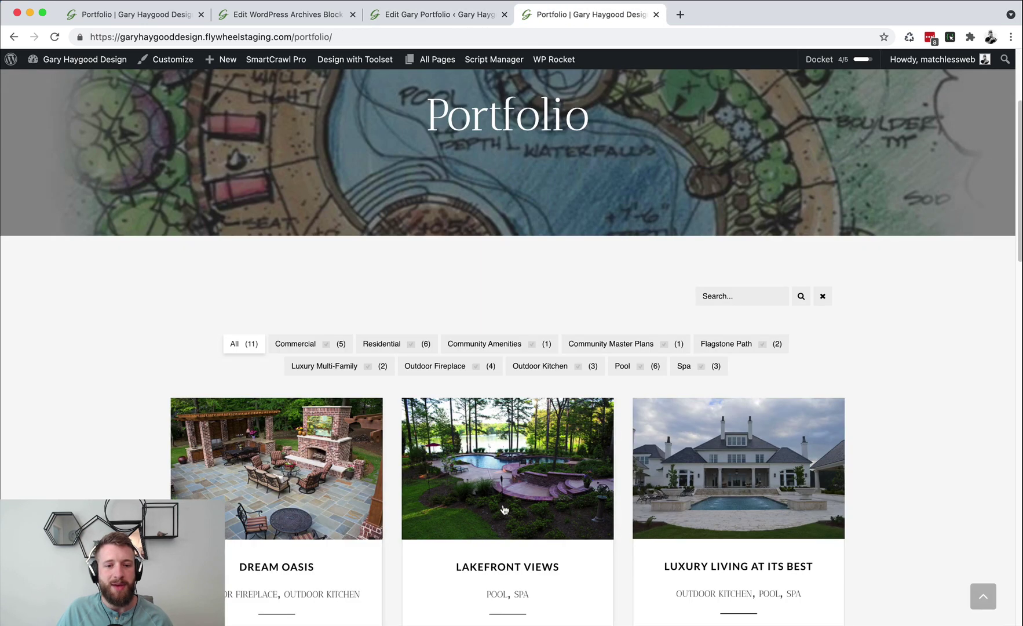
{"action": "scroll", "coordinate": [504, 510], "scroll_direction": "down", "scroll_amount": 3}
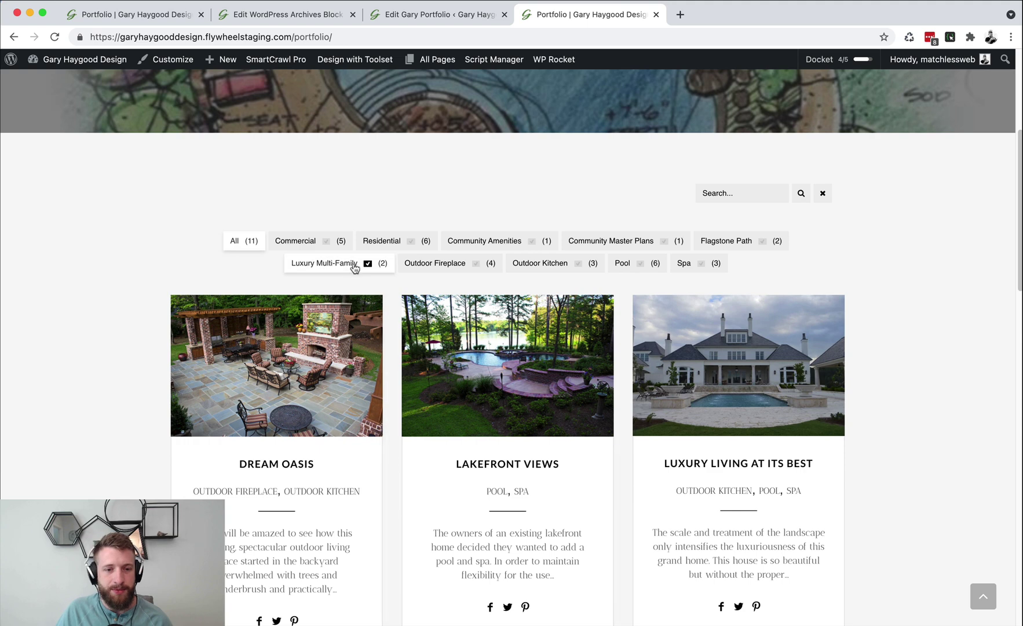
{"action": "left_click", "coordinate": [303, 247]}
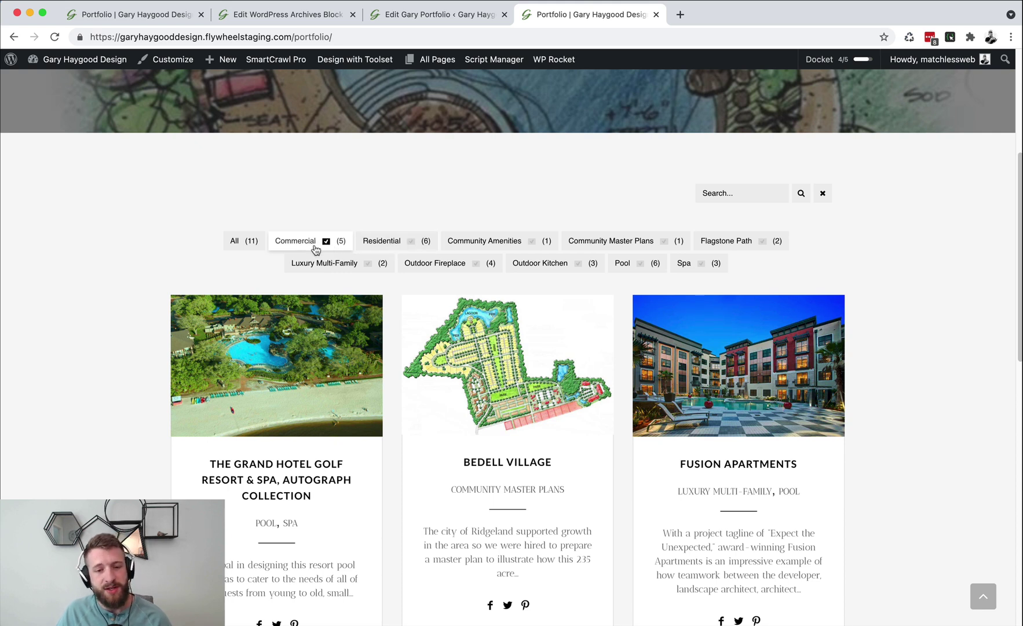
{"action": "scroll", "coordinate": [317, 260], "scroll_direction": "down", "scroll_amount": 10}
{"action": "scroll", "coordinate": [320, 269], "scroll_direction": "up", "scroll_amount": 5}
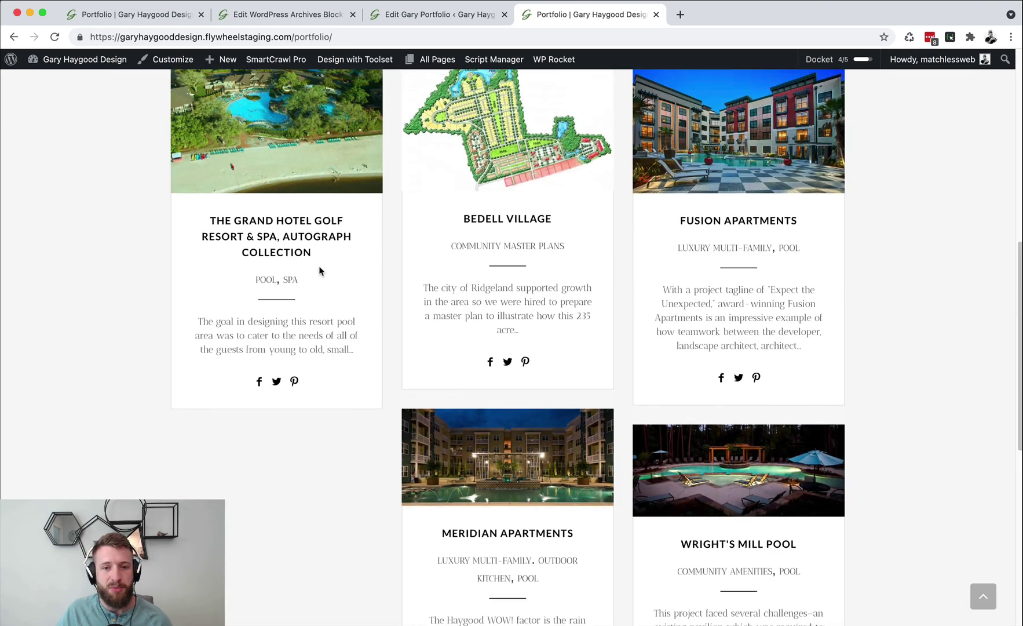
{"action": "scroll", "coordinate": [319, 271], "scroll_direction": "up", "scroll_amount": 4}
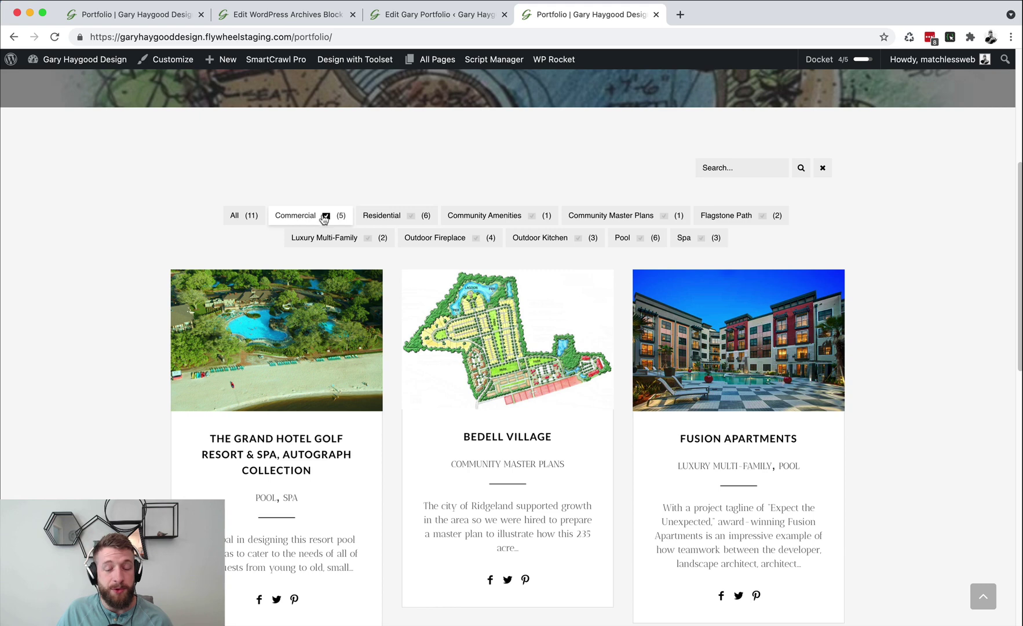
{"action": "scroll", "coordinate": [384, 377], "scroll_direction": "down", "scroll_amount": 2}
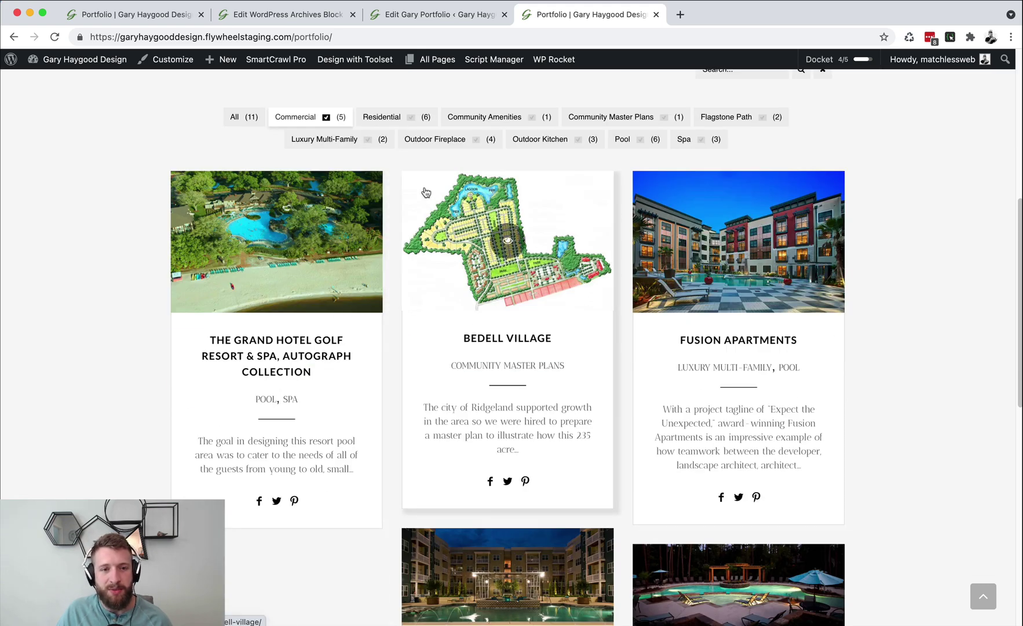
- Clear the Commercial filter and filter the portfolio by both Outdoor Kitchen and Outdoor Fireplace
{"action": "left_click", "coordinate": [345, 138]}
{"action": "left_click", "coordinate": [329, 123]}
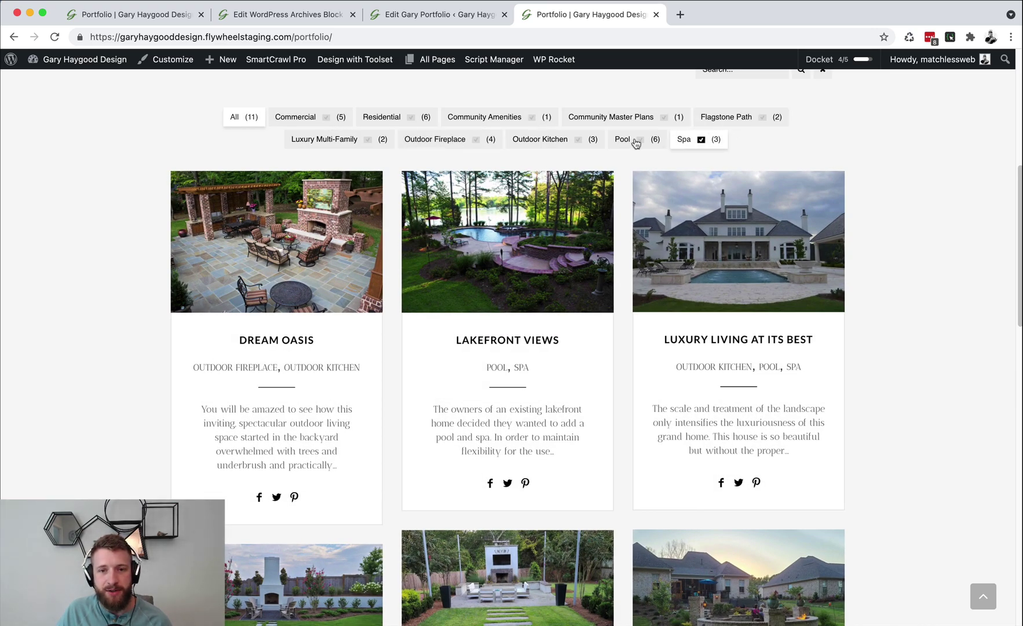
{"action": "left_click", "coordinate": [552, 144]}
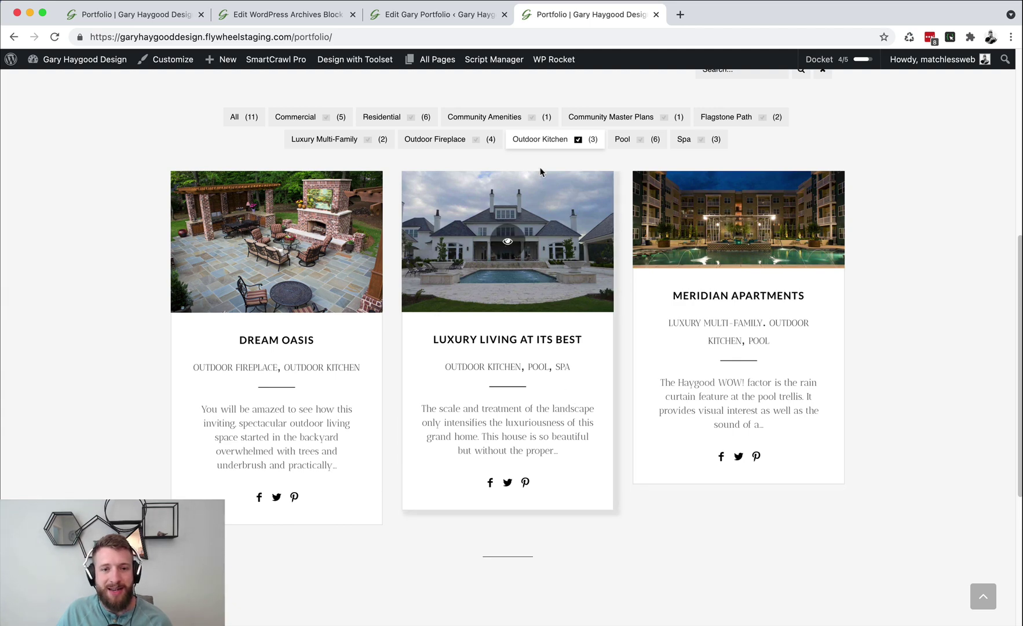
{"action": "left_click", "coordinate": [434, 145]}
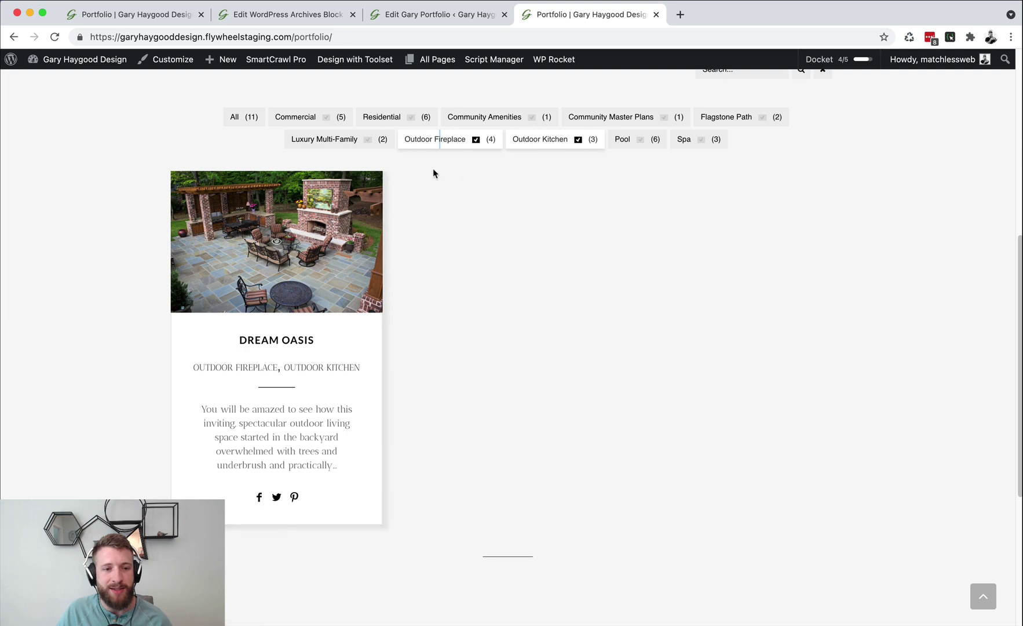
- Remove Outdoor Fireplace from the portfolio filter and filter the grid by Outdoor Kitchen and Pool
{"action": "left_click", "coordinate": [495, 145]}
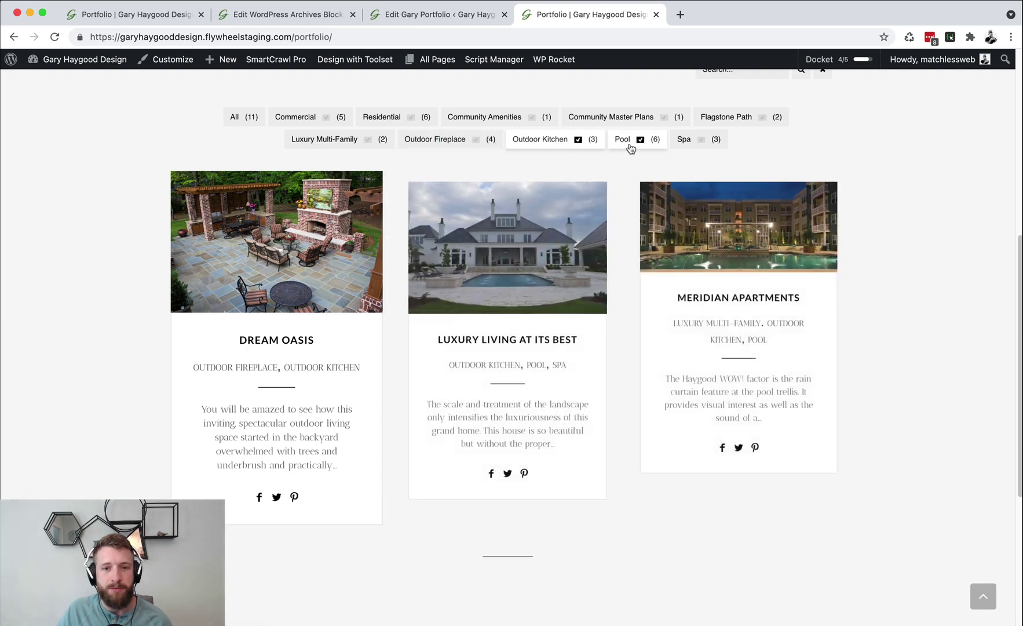
{"action": "left_click", "coordinate": [630, 145]}
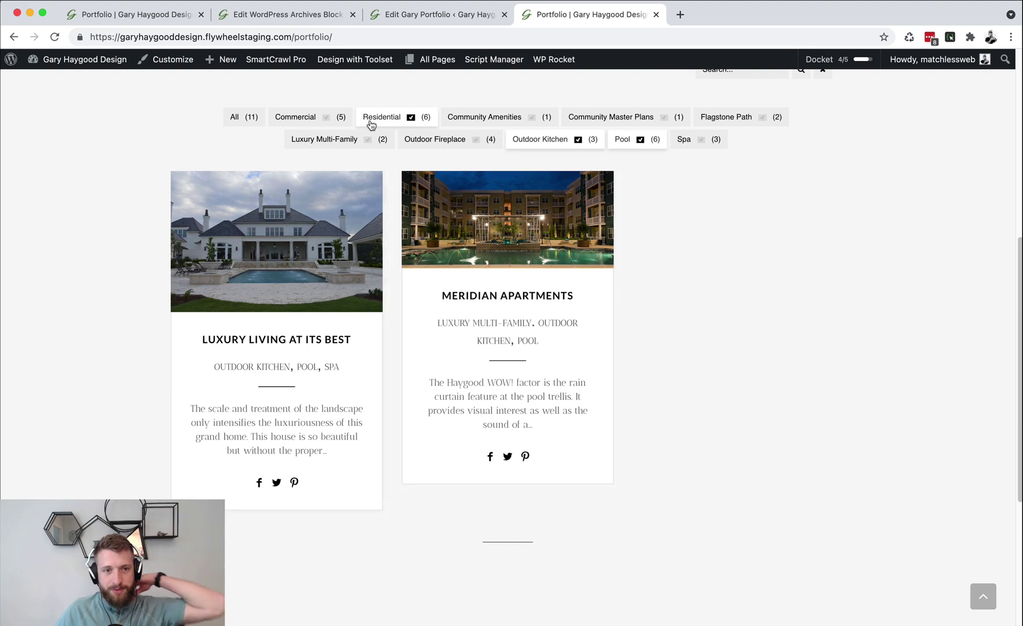
- Go to the WordPress dashboard, open the Portfolio Grid's settings in Essential Grid and look over its preview
{"action": "mouse_move", "coordinate": [76, 65]}
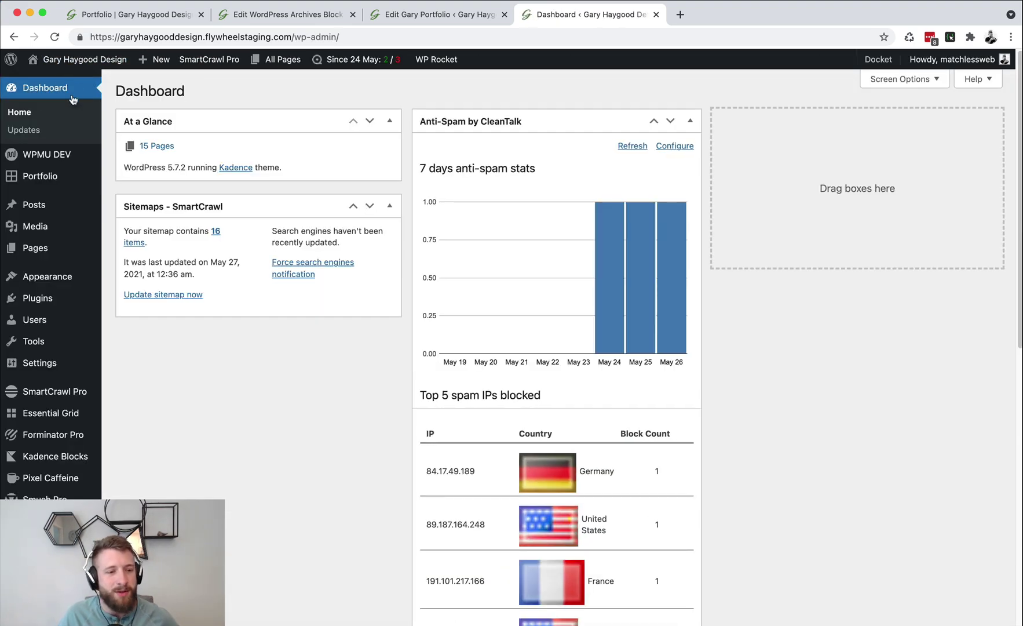
{"action": "left_click", "coordinate": [52, 418]}
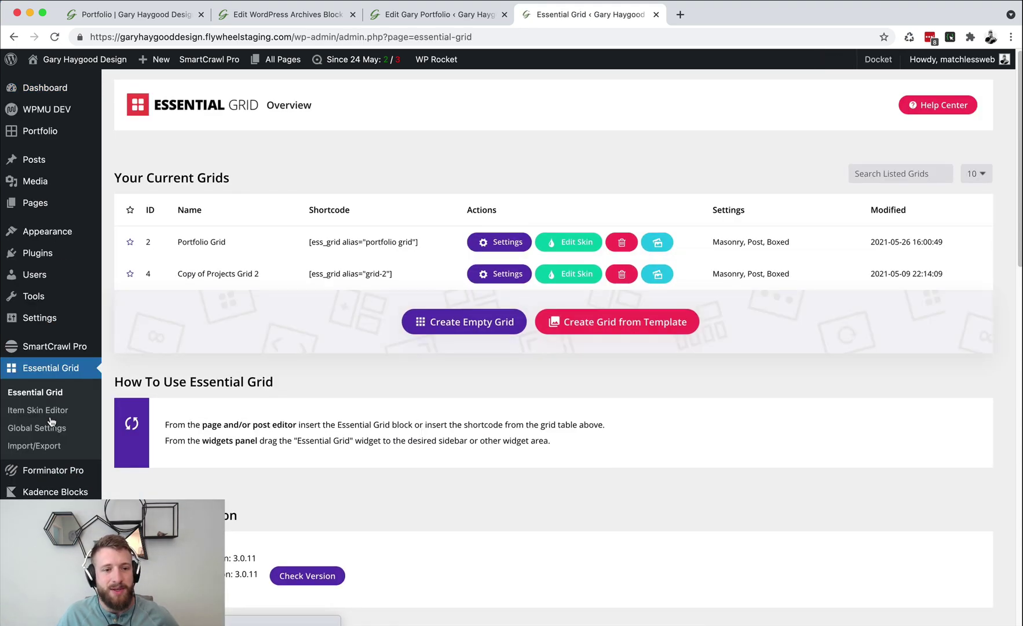
{"action": "left_click", "coordinate": [513, 244]}
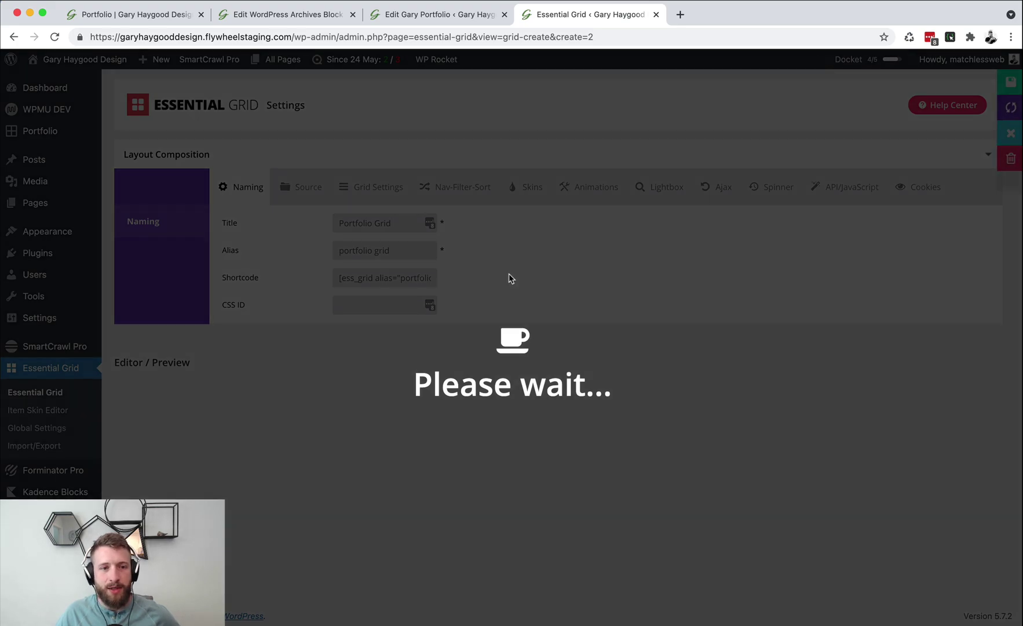
{"action": "scroll", "coordinate": [794, 444], "scroll_direction": "down", "scroll_amount": 5}
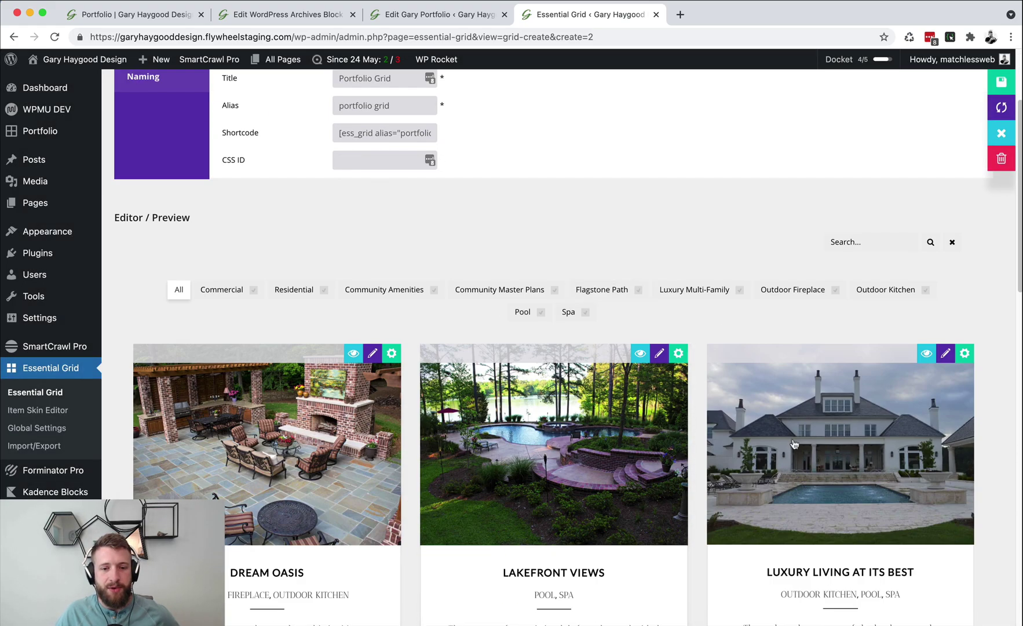
{"action": "scroll", "coordinate": [794, 444], "scroll_direction": "down", "scroll_amount": 5}
{"action": "scroll", "coordinate": [388, 244], "scroll_direction": "up", "scroll_amount": 10}
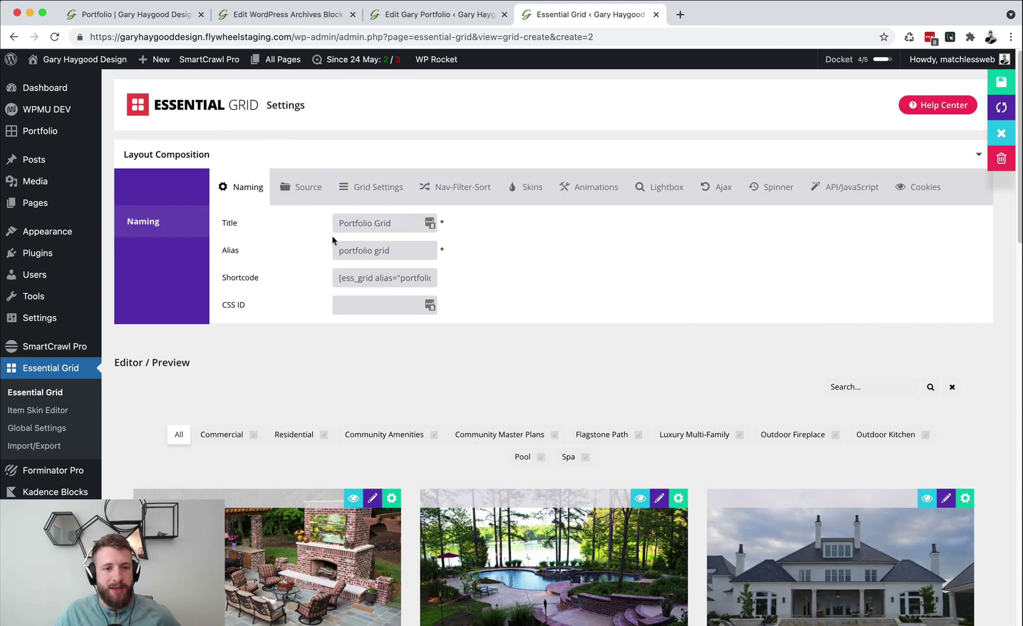
- Show the grid's Source settings and review the selected Gary Portfolio post type and its post categories
{"action": "left_click", "coordinate": [308, 187]}
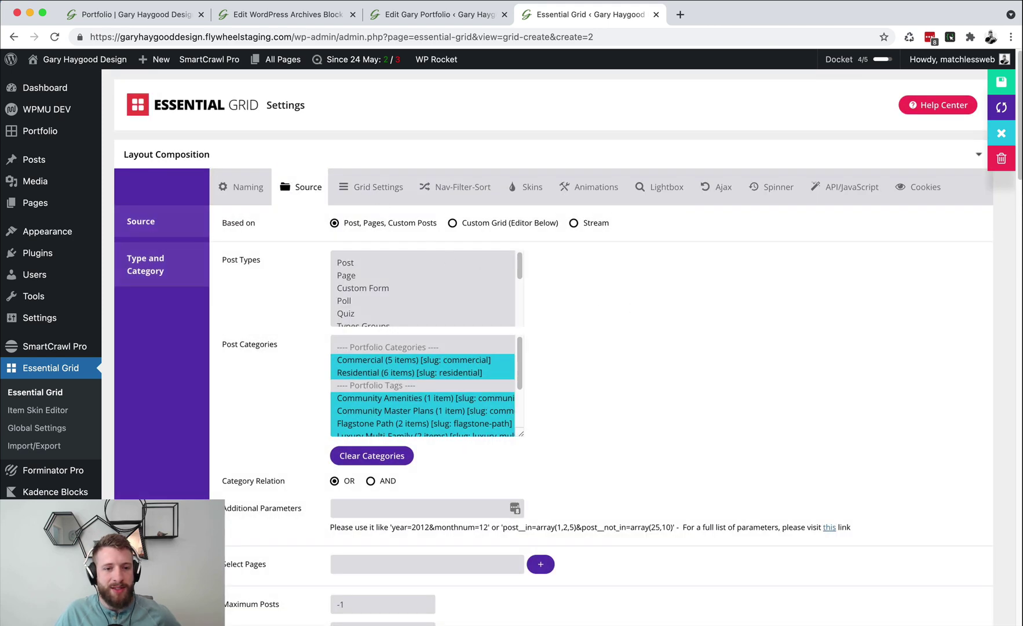
{"action": "scroll", "coordinate": [379, 288], "scroll_direction": "down", "scroll_amount": 5}
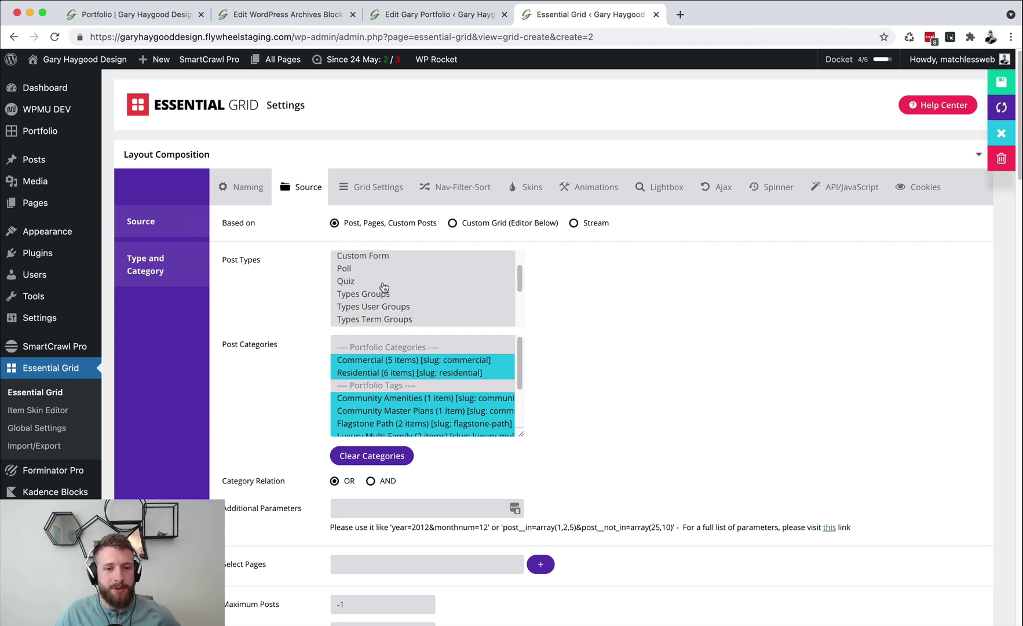
{"action": "left_click", "coordinate": [385, 288]}
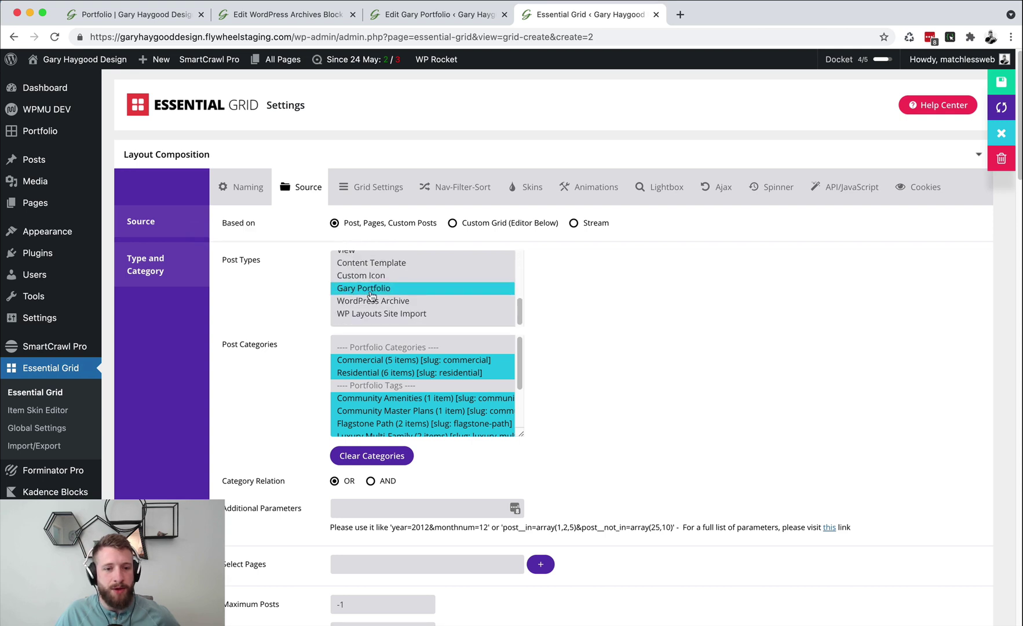
{"action": "scroll", "coordinate": [565, 346], "scroll_direction": "down", "scroll_amount": 1}
{"action": "scroll", "coordinate": [449, 346], "scroll_direction": "down", "scroll_amount": 3}
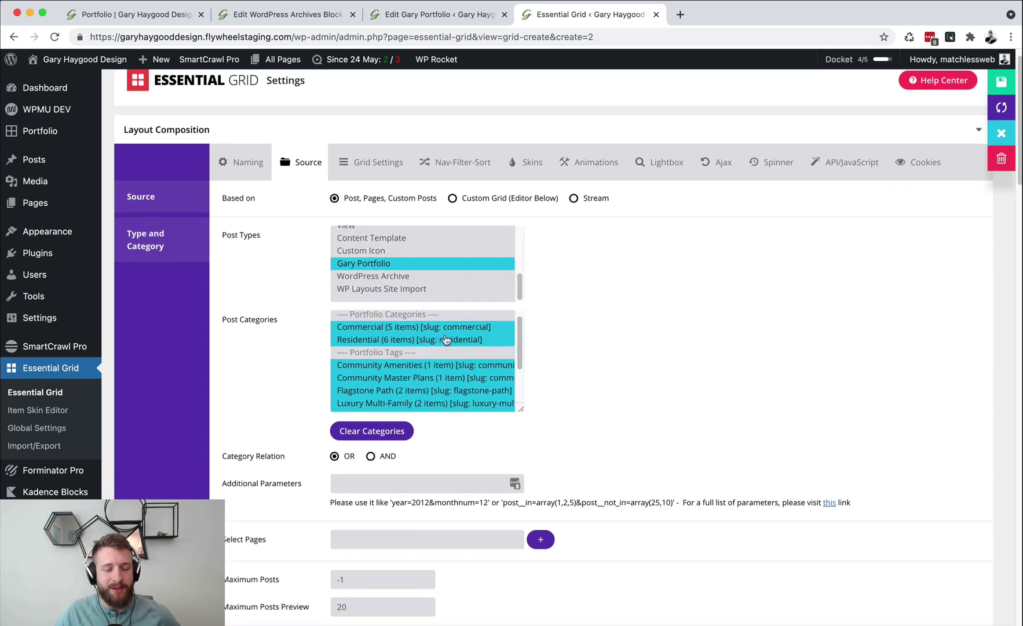
{"action": "scroll", "coordinate": [446, 334], "scroll_direction": "up", "scroll_amount": 3}
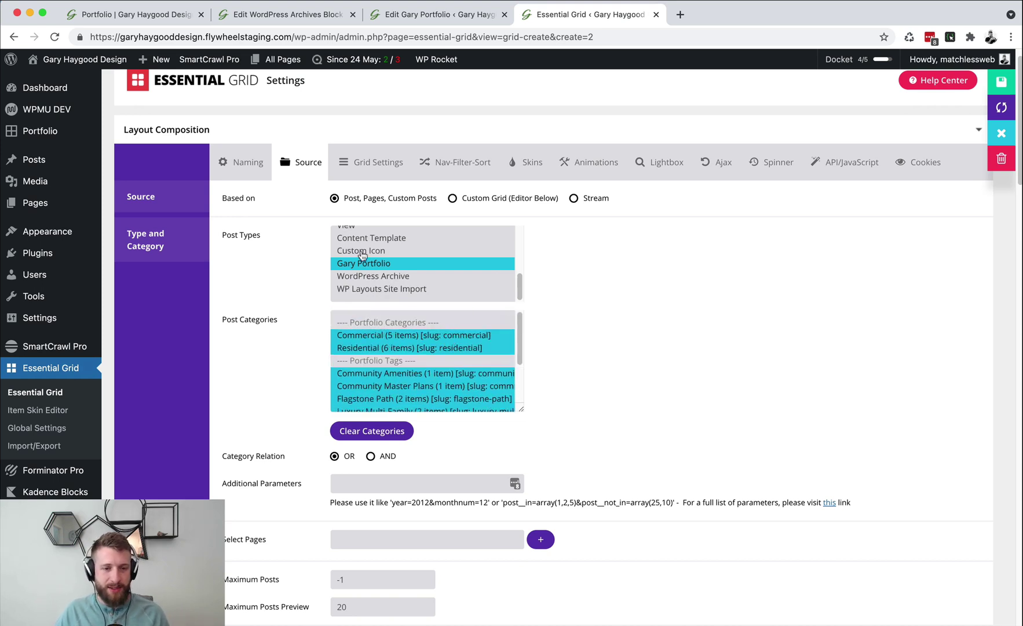
- Switch the grid's source post type to Post and check which post categories are offered
{"action": "scroll", "coordinate": [346, 258], "scroll_direction": "up", "scroll_amount": 2}
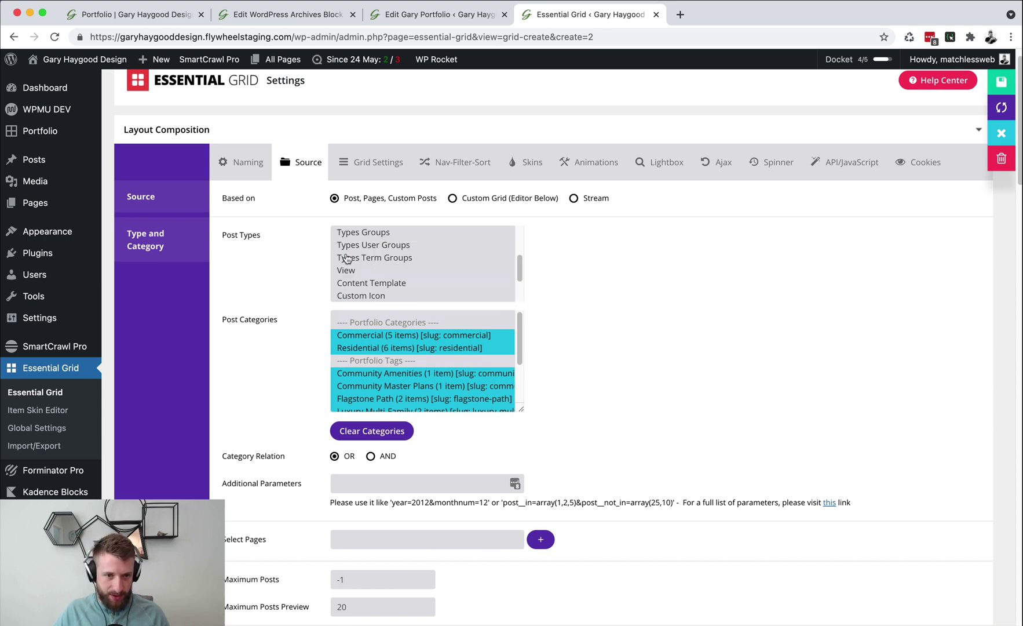
{"action": "scroll", "coordinate": [347, 258], "scroll_direction": "up", "scroll_amount": 3}
{"action": "left_click", "coordinate": [345, 237]}
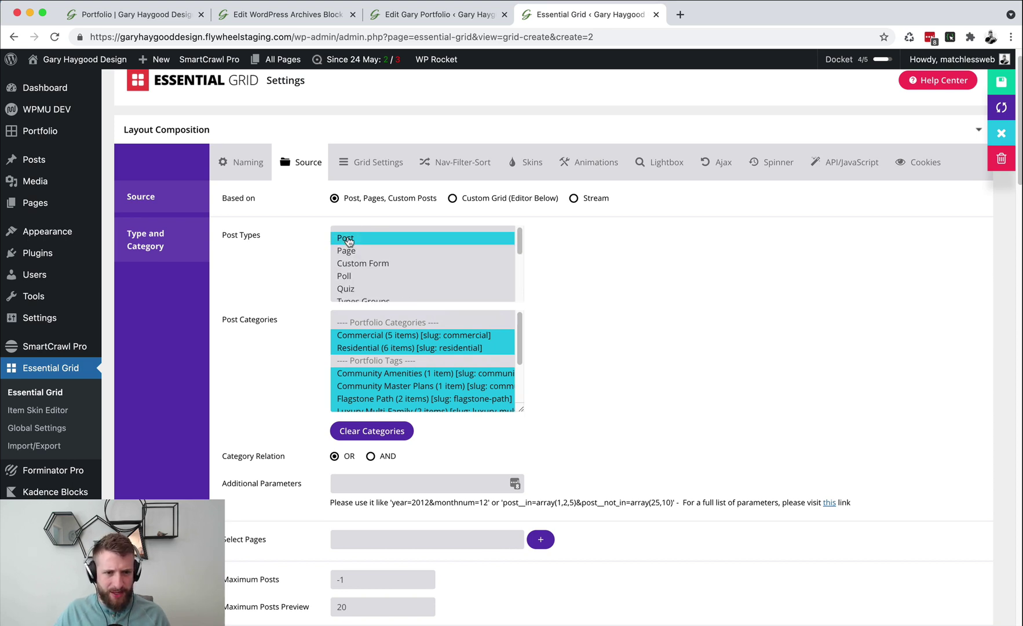
{"action": "scroll", "coordinate": [365, 358], "scroll_direction": "down", "scroll_amount": 4}
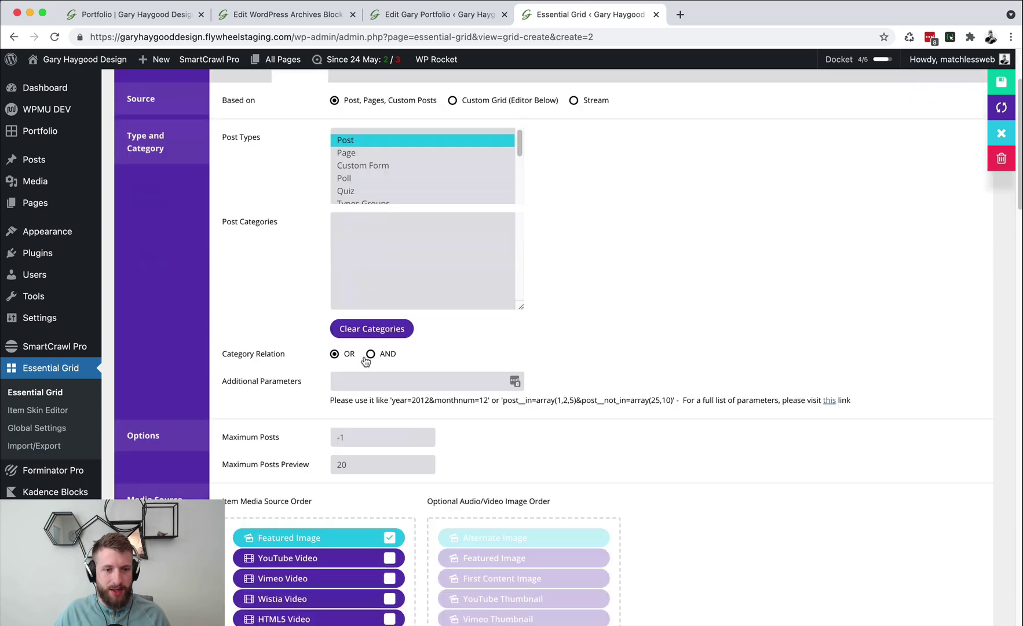
{"action": "scroll", "coordinate": [365, 359], "scroll_direction": "up", "scroll_amount": 4}
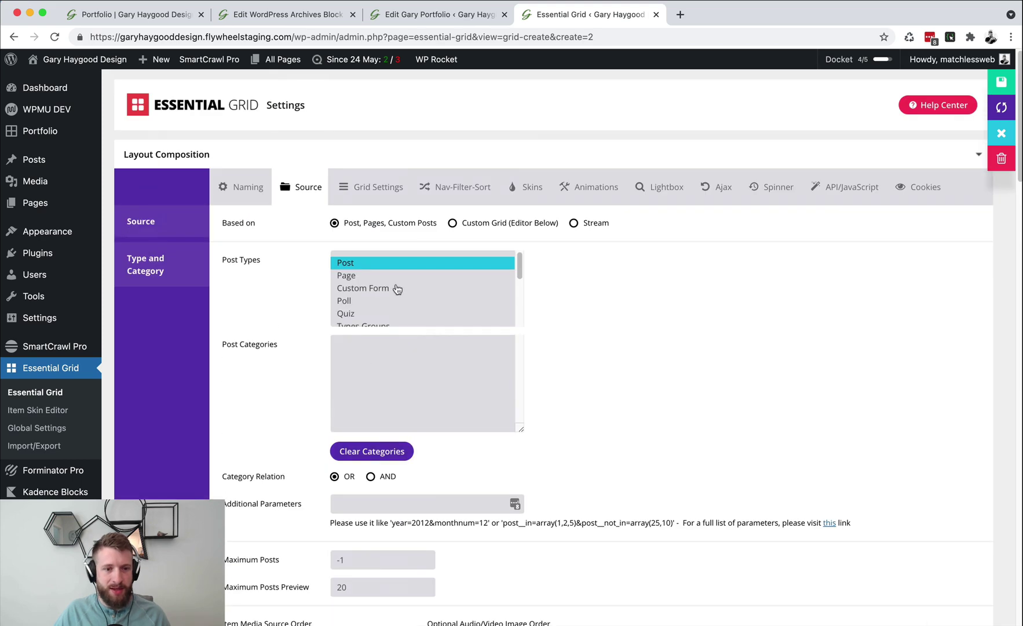
- Set the source post type to Gary Portfolio and look through its portfolio categories and tags
{"action": "scroll", "coordinate": [397, 290], "scroll_direction": "down", "scroll_amount": 4}
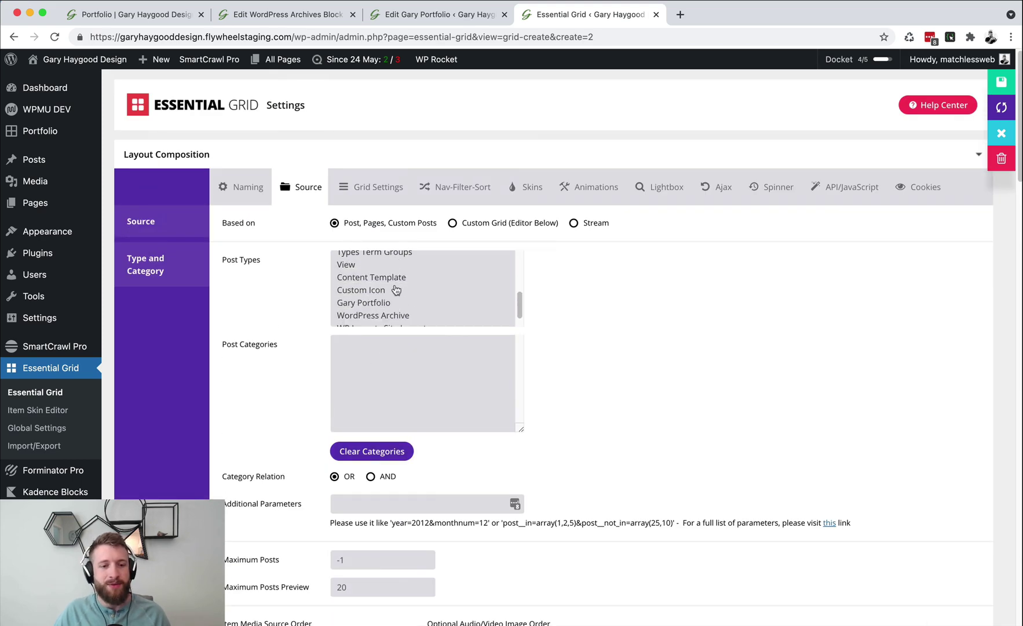
{"action": "scroll", "coordinate": [397, 290], "scroll_direction": "down", "scroll_amount": 1}
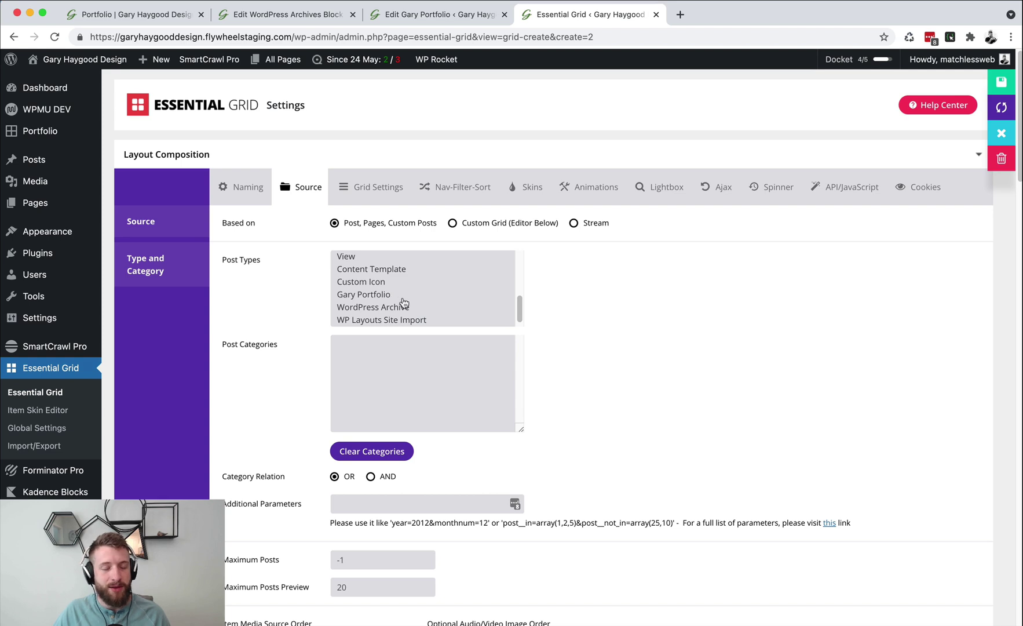
{"action": "scroll", "coordinate": [394, 295], "scroll_direction": "down", "scroll_amount": 1}
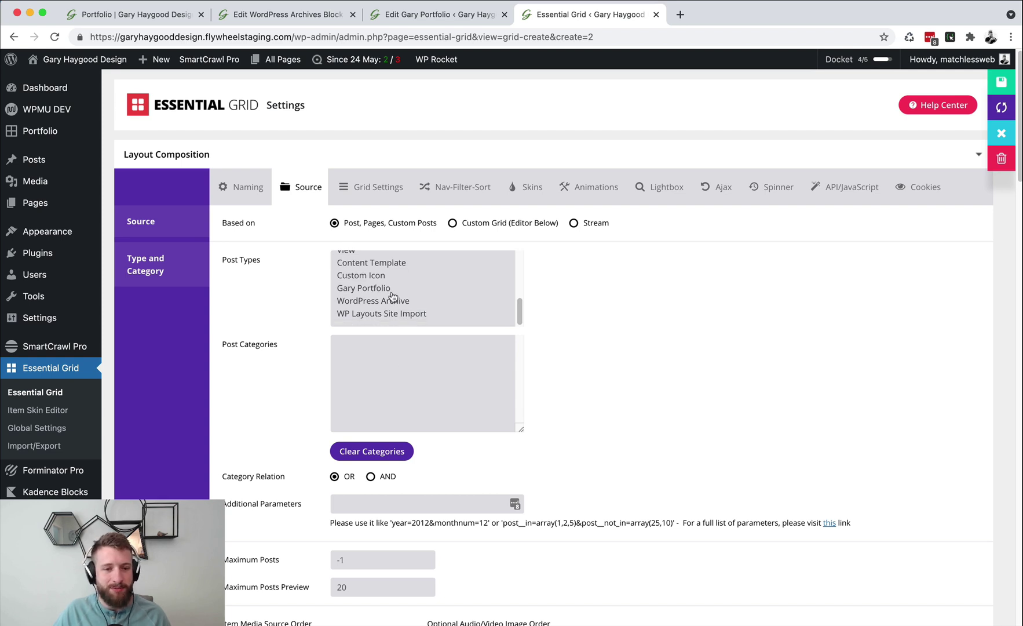
{"action": "left_click", "coordinate": [392, 290]}
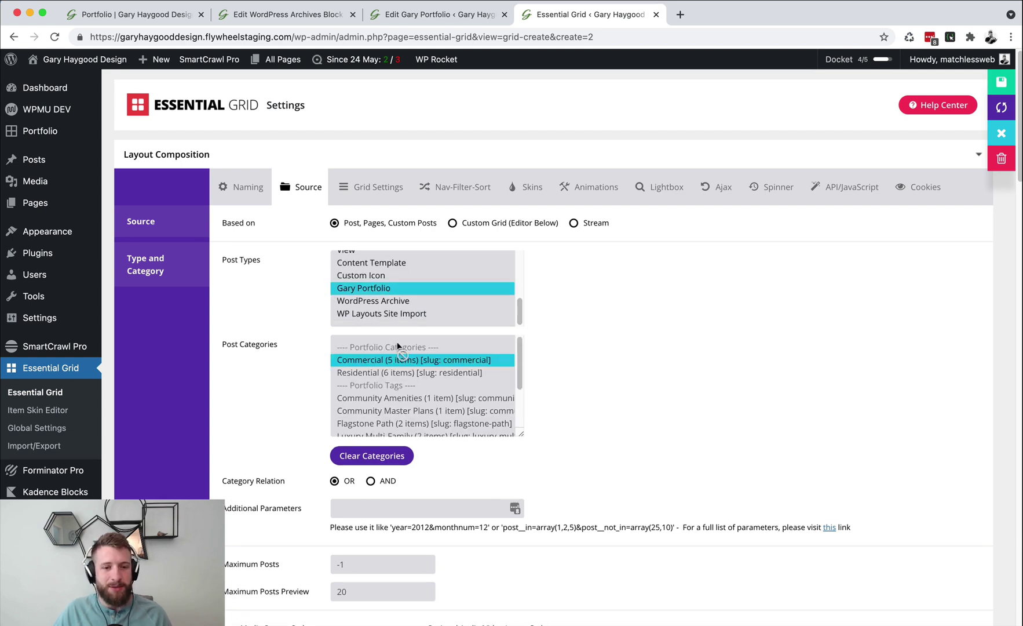
{"action": "scroll", "coordinate": [408, 393], "scroll_direction": "down", "scroll_amount": 5}
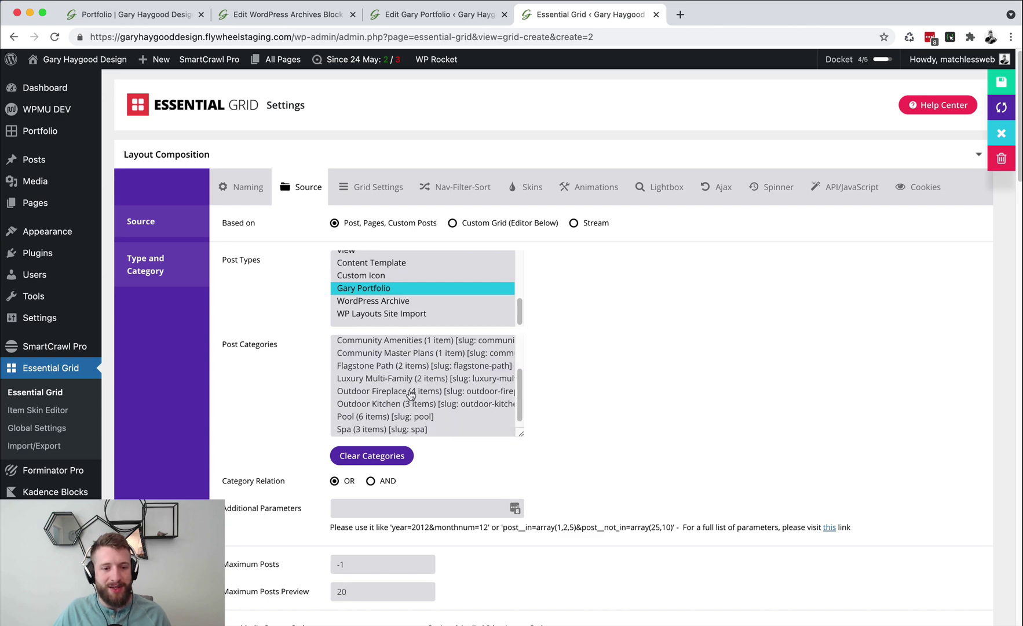
{"action": "scroll", "coordinate": [532, 406], "scroll_direction": "down", "scroll_amount": 3}
{"action": "scroll", "coordinate": [531, 404], "scroll_direction": "up", "scroll_amount": 3}
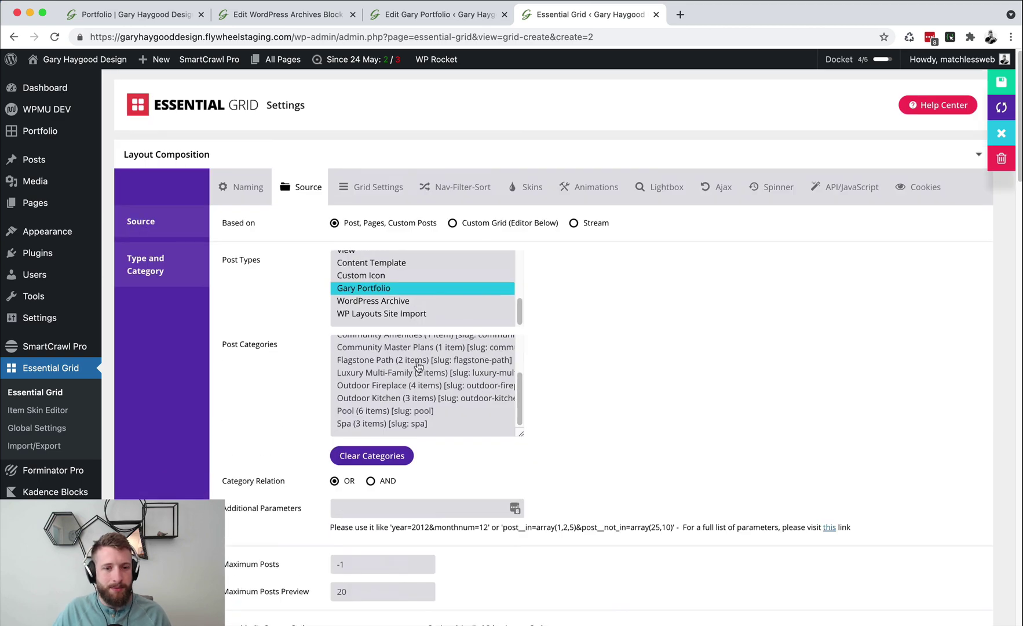
{"action": "scroll", "coordinate": [408, 367], "scroll_direction": "down", "scroll_amount": 2}
{"action": "scroll", "coordinate": [410, 374], "scroll_direction": "up", "scroll_amount": 5}
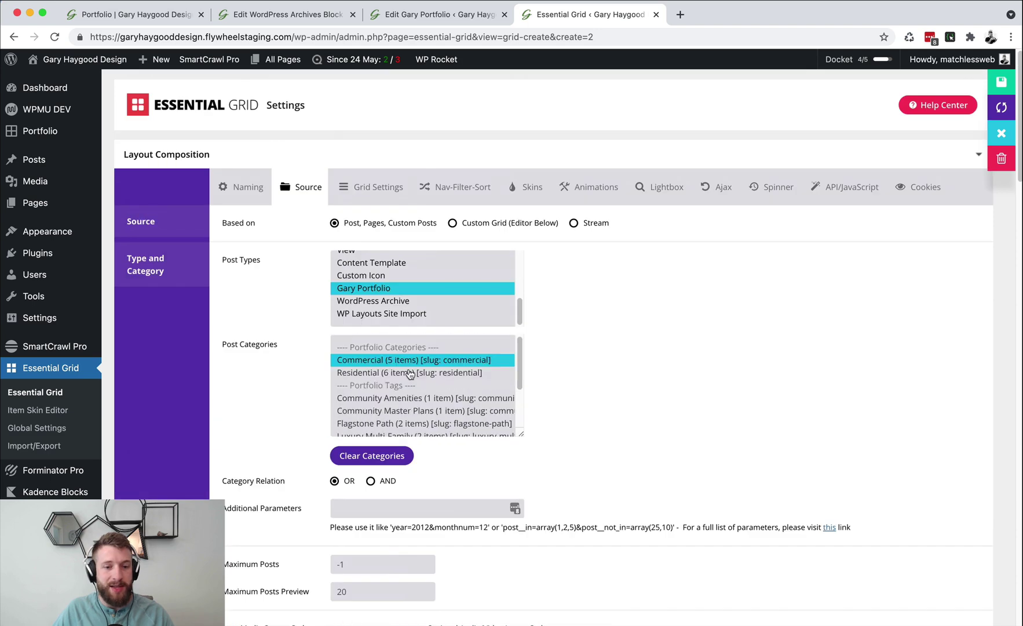
{"action": "scroll", "coordinate": [423, 426], "scroll_direction": "down", "scroll_amount": 5}
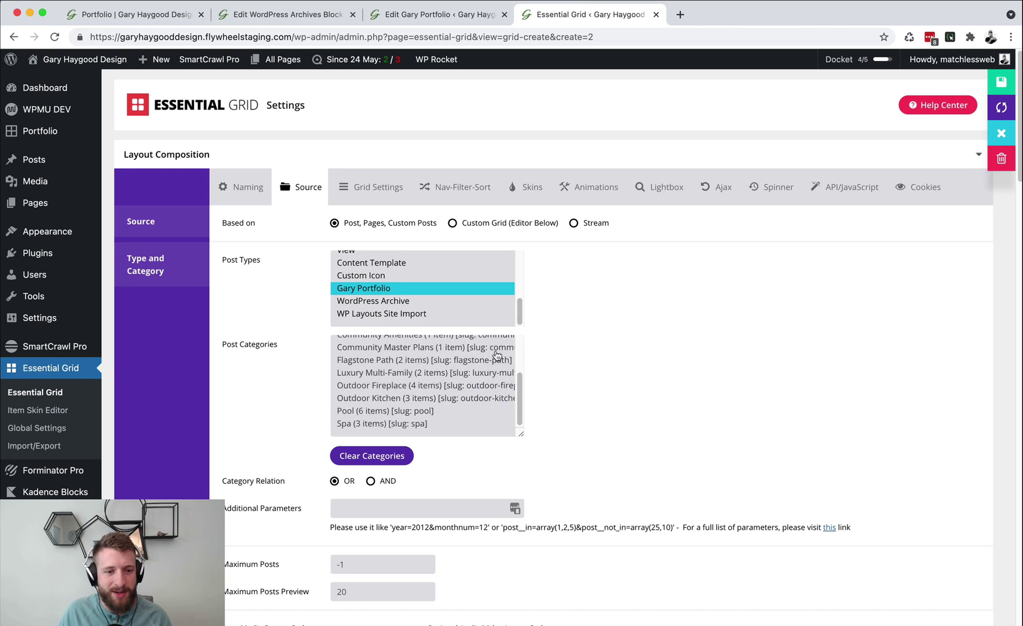
- Try to select all post categories for the Gary Portfolio post type
{"action": "scroll", "coordinate": [487, 365], "scroll_direction": "up", "scroll_amount": 3}
{"action": "left_click", "coordinate": [470, 361]}
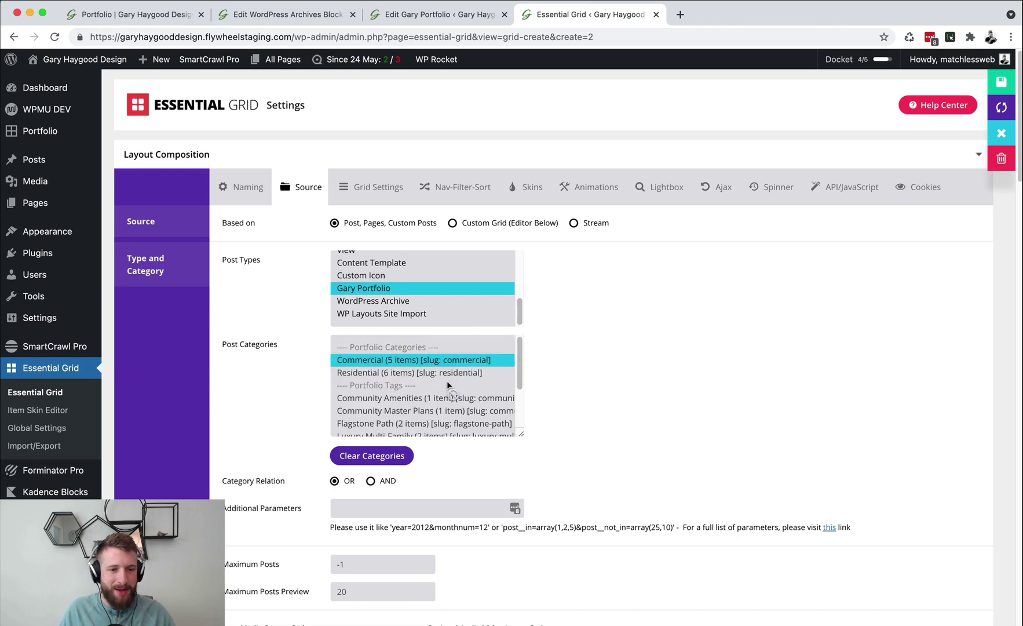
{"action": "key", "text": "super+a"}
{"action": "left_click", "coordinate": [453, 375]}
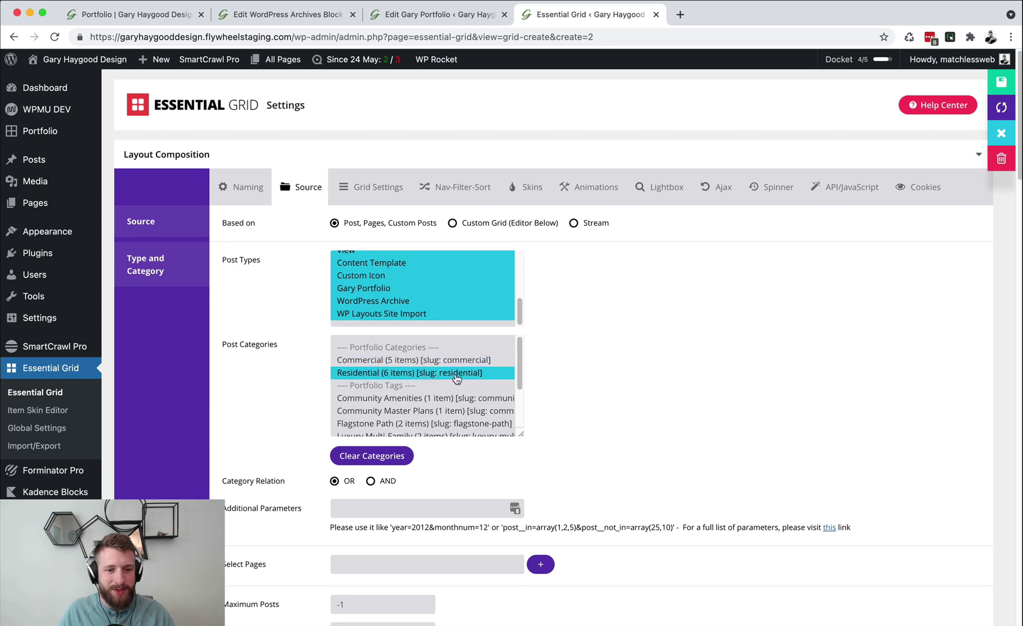
{"action": "key", "text": "super+a"}
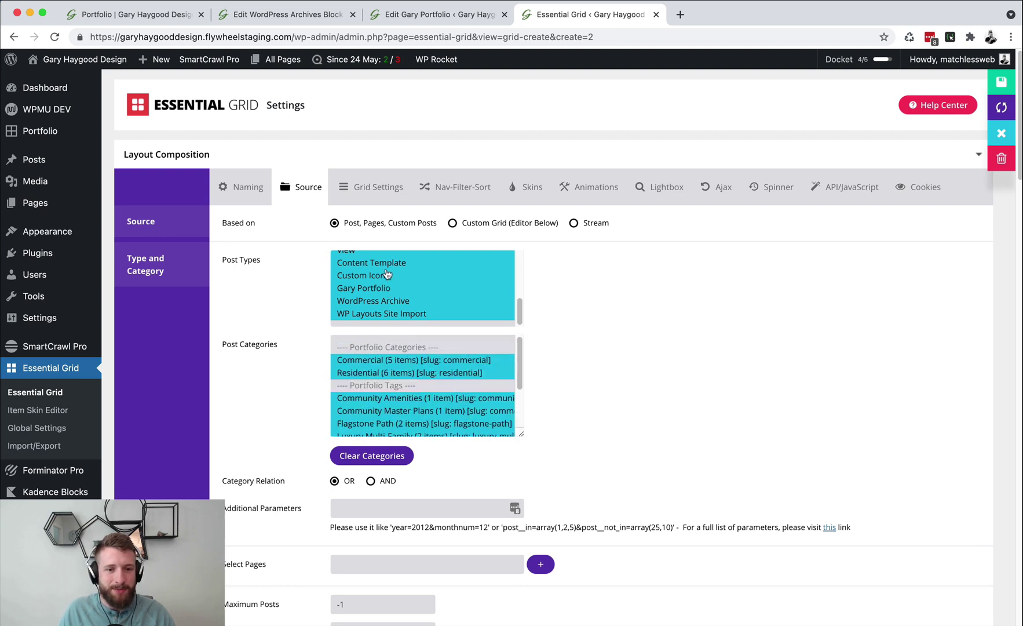
- Make Gary Portfolio the only selected post type and select all of its portfolio categories and tags
{"action": "left_click", "coordinate": [387, 276]}
{"action": "scroll", "coordinate": [388, 275], "scroll_direction": "up", "scroll_amount": 3}
{"action": "scroll", "coordinate": [380, 300], "scroll_direction": "down", "scroll_amount": 3}
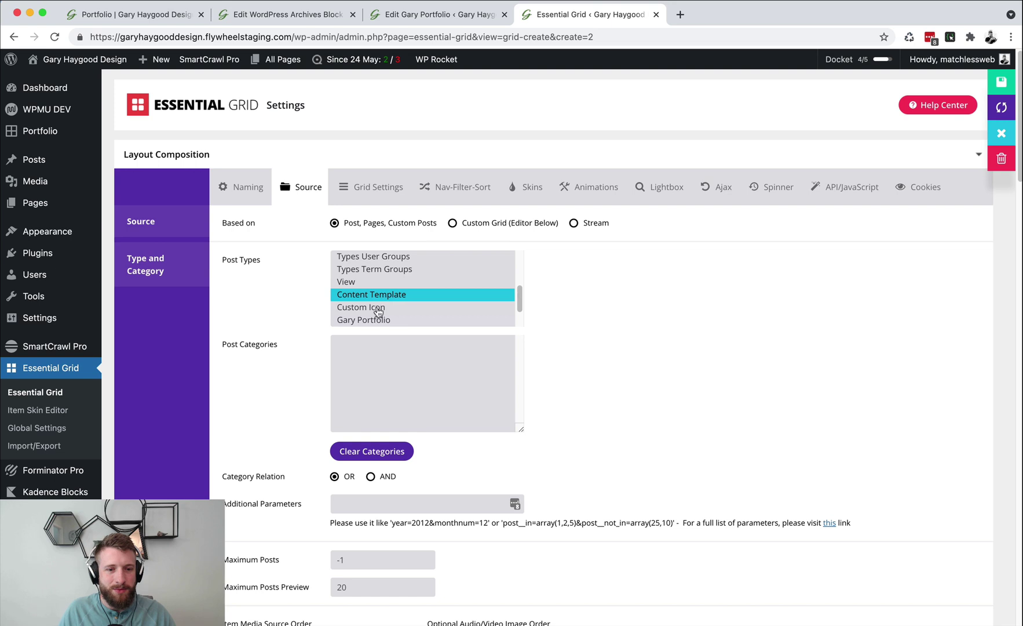
{"action": "scroll", "coordinate": [379, 310], "scroll_direction": "down", "scroll_amount": 1}
{"action": "left_click", "coordinate": [377, 312]}
{"action": "scroll", "coordinate": [379, 311], "scroll_direction": "down", "scroll_amount": 1}
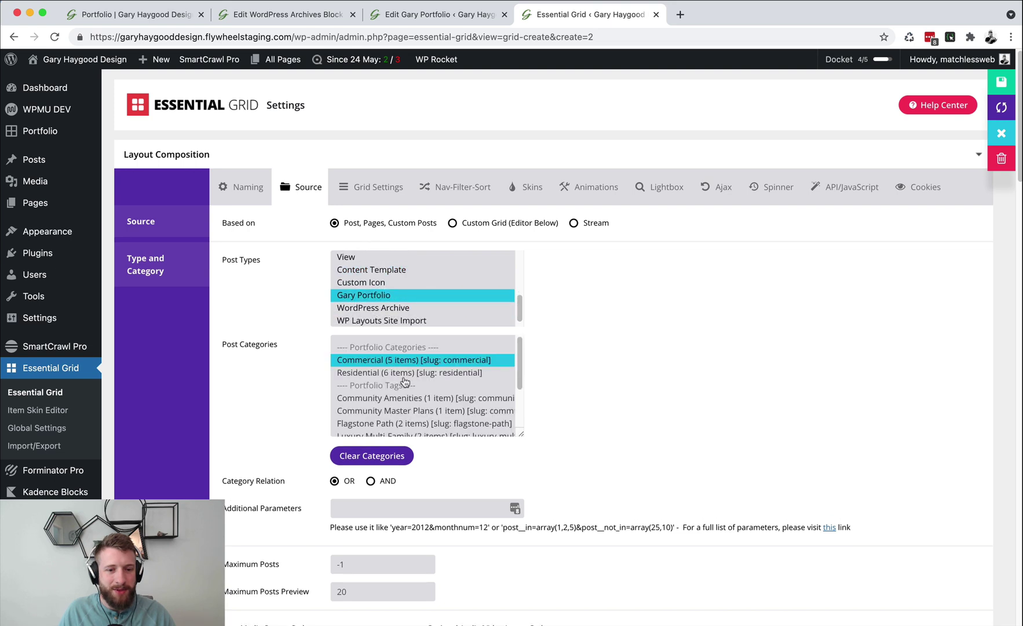
{"action": "left_click", "coordinate": [413, 373]}
{"action": "key", "text": "super+a"}
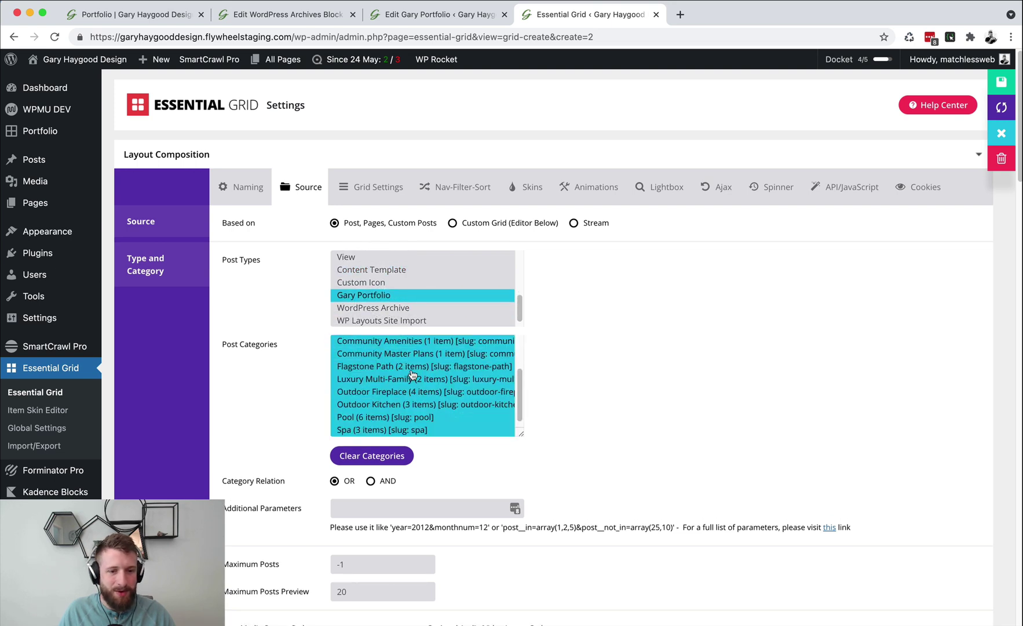
{"action": "scroll", "coordinate": [413, 375], "scroll_direction": "down", "scroll_amount": 1}
{"action": "scroll", "coordinate": [413, 375], "scroll_direction": "up", "scroll_amount": 3}
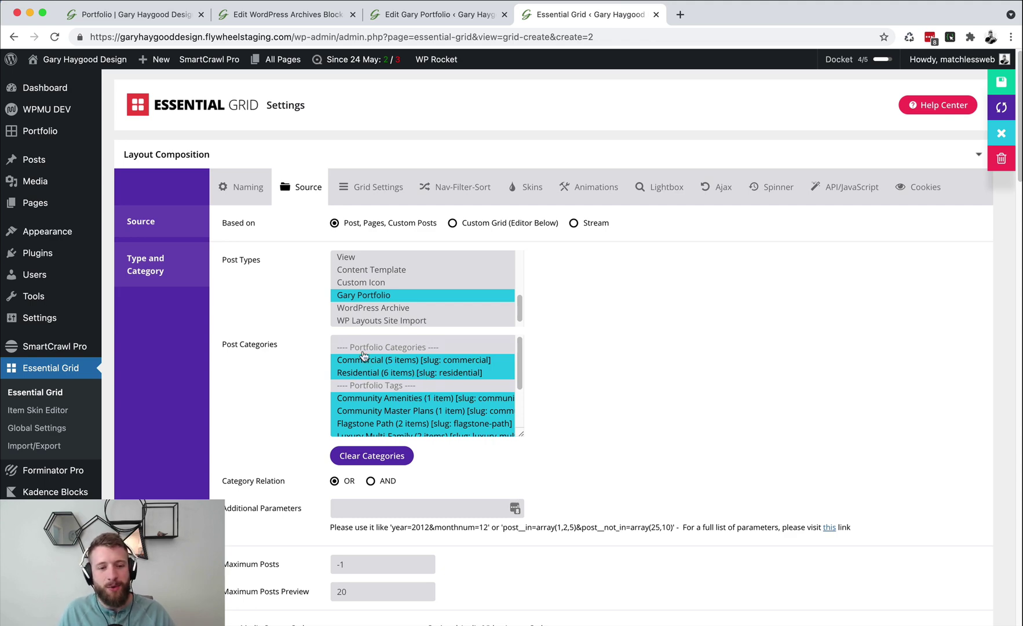
- Look over the maximum post options and the Media Source order in the grid's Source settings
{"action": "scroll", "coordinate": [361, 367], "scroll_direction": "down", "scroll_amount": 5}
{"action": "scroll", "coordinate": [276, 380], "scroll_direction": "down", "scroll_amount": 10}
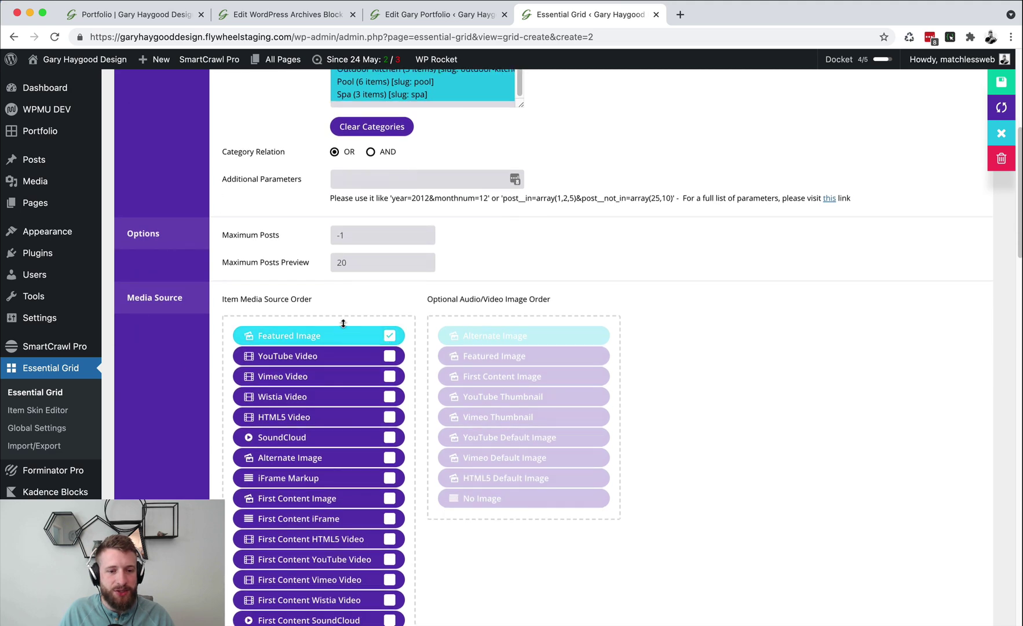
{"action": "scroll", "coordinate": [345, 342], "scroll_direction": "down", "scroll_amount": 5}
{"action": "scroll", "coordinate": [344, 341], "scroll_direction": "up", "scroll_amount": 15}
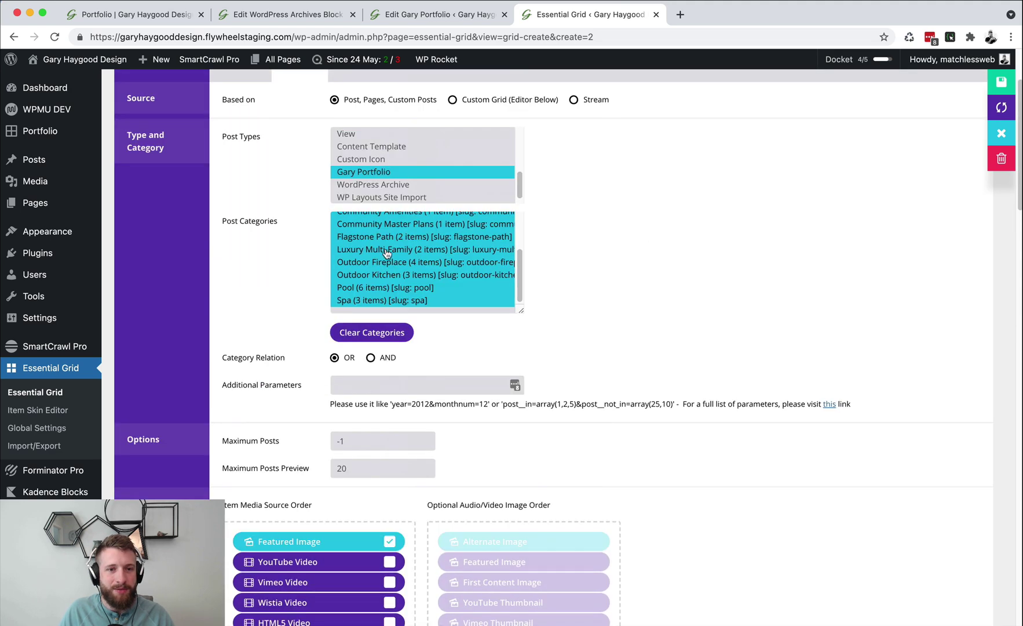
- Show the grid's layout settings and examine the Nav-Filter-Sort controls and their dropzone layout
{"action": "left_click", "coordinate": [365, 193]}
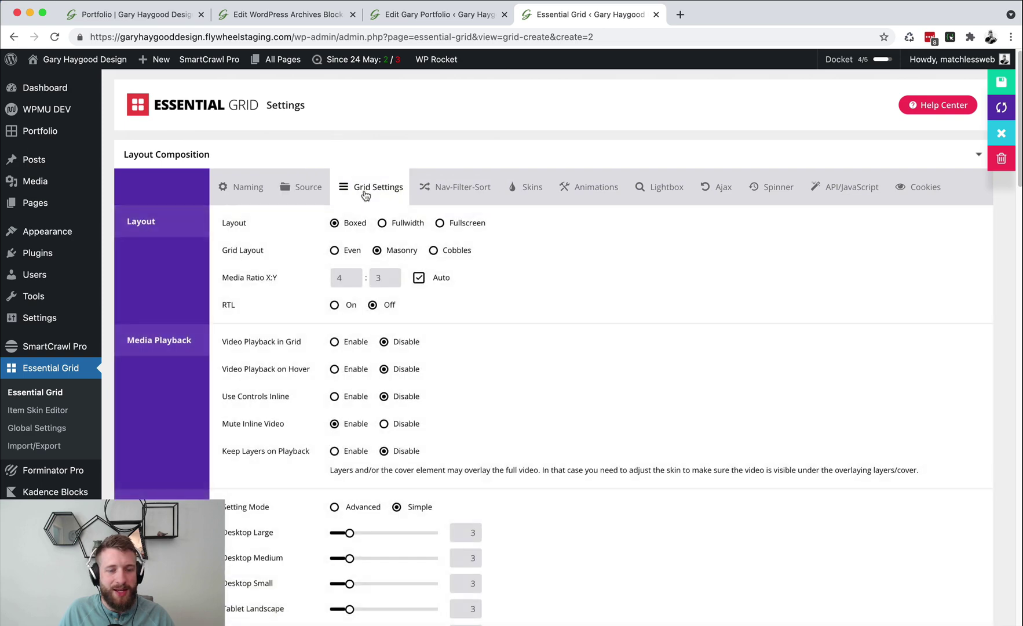
{"action": "left_click", "coordinate": [444, 200]}
{"action": "scroll", "coordinate": [446, 313], "scroll_direction": "down", "scroll_amount": 1}
{"action": "scroll", "coordinate": [446, 313], "scroll_direction": "down", "scroll_amount": 15}
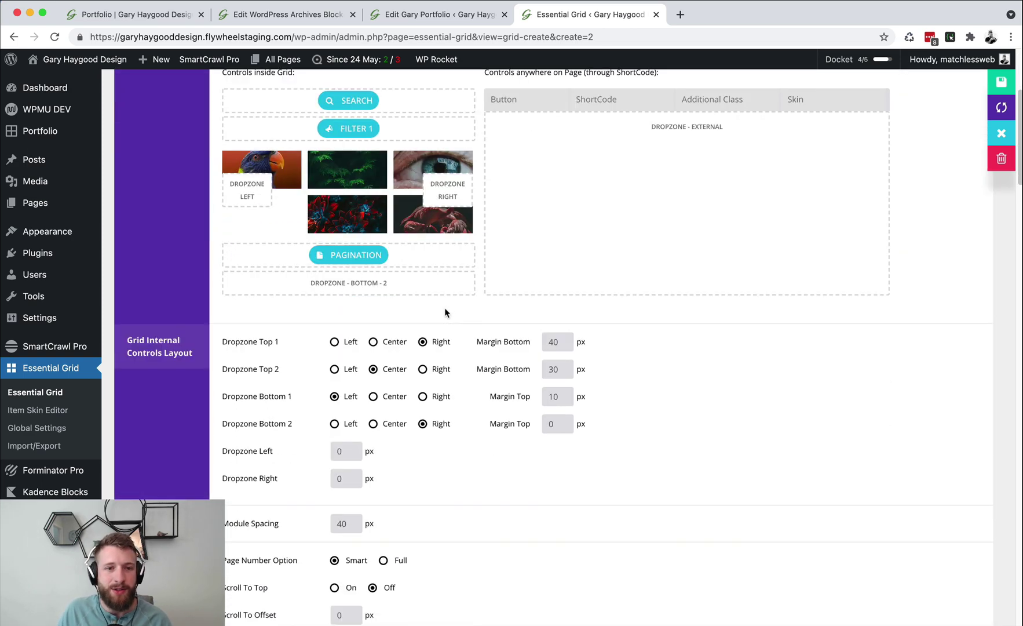
- Examine the grid's filter categories and the sorting options in the Nav-Filter-Sort settings
{"action": "scroll", "coordinate": [441, 337], "scroll_direction": "down", "scroll_amount": 15}
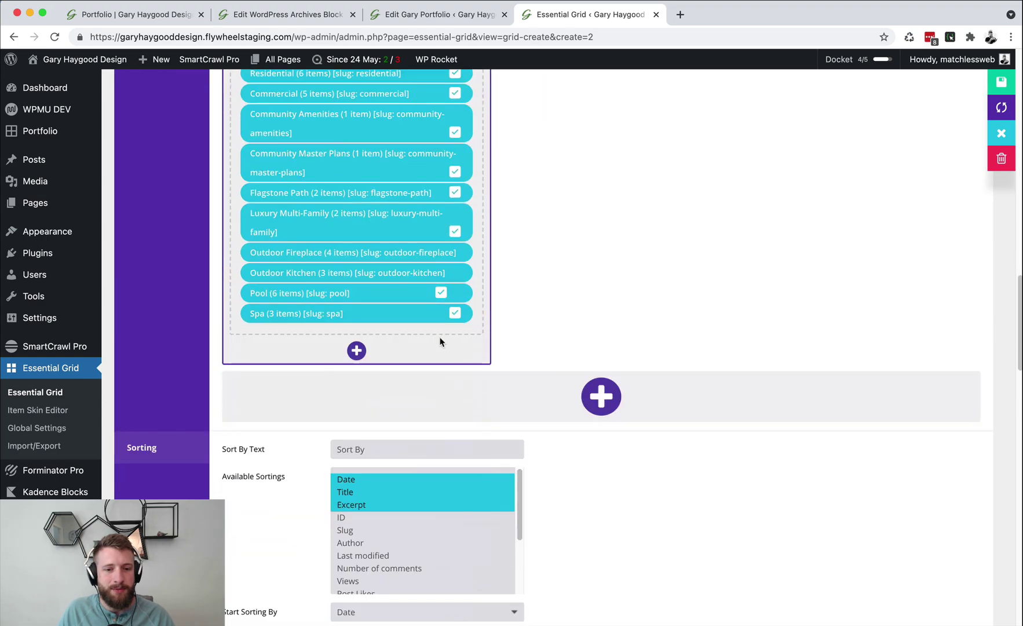
{"action": "left_click", "coordinate": [441, 360]}
{"action": "scroll", "coordinate": [581, 360], "scroll_direction": "up", "scroll_amount": 20}
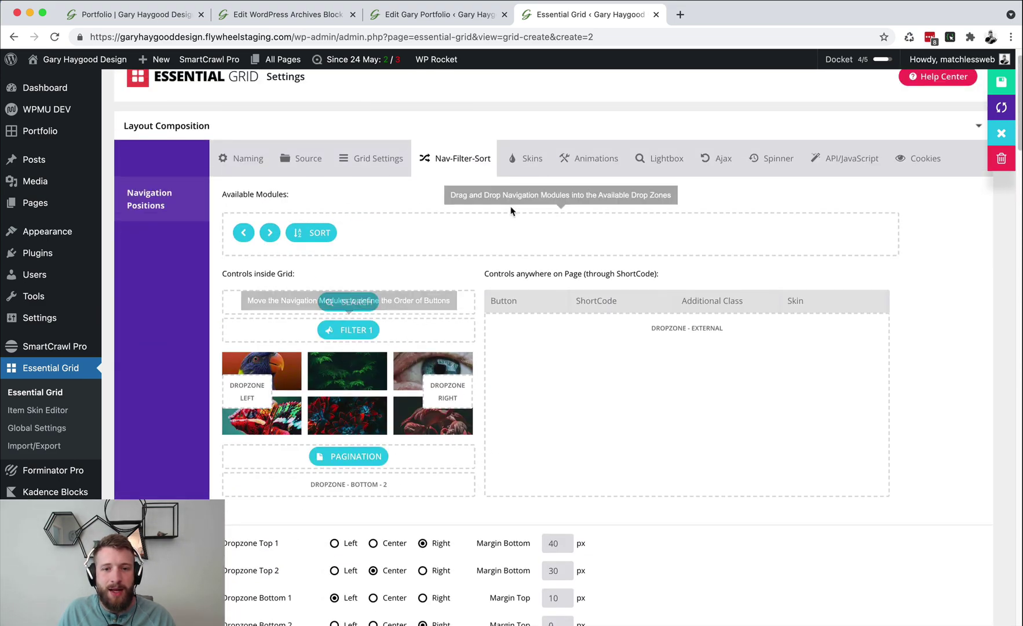
- Show the grid's item skins and open the Gary's Portfolio skin for editing
{"action": "left_click", "coordinate": [526, 158]}
{"action": "scroll", "coordinate": [371, 423], "scroll_direction": "down", "scroll_amount": 5}
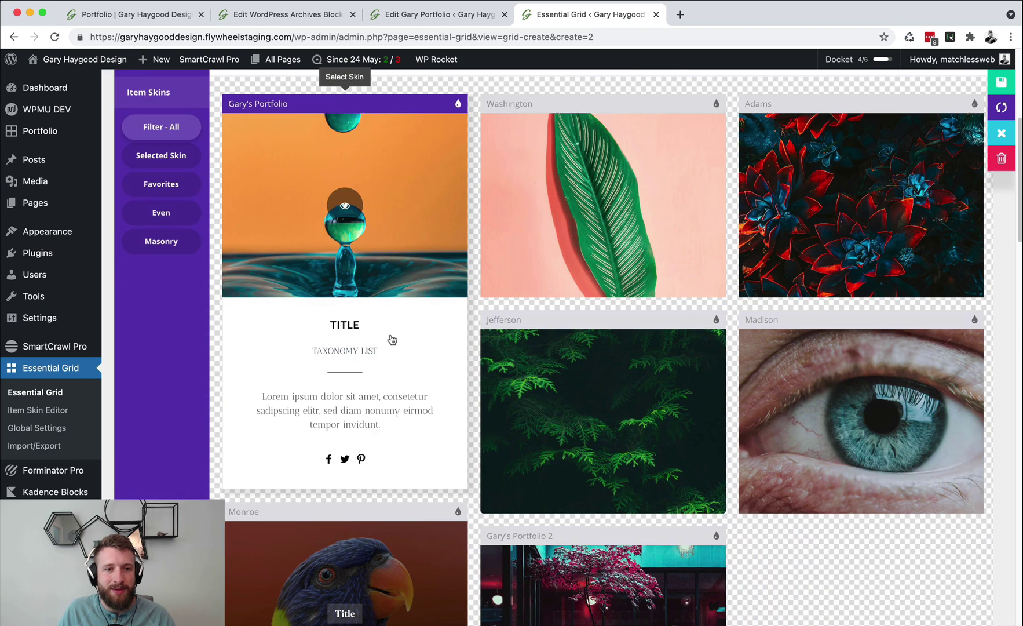
{"action": "left_click", "coordinate": [461, 102]}
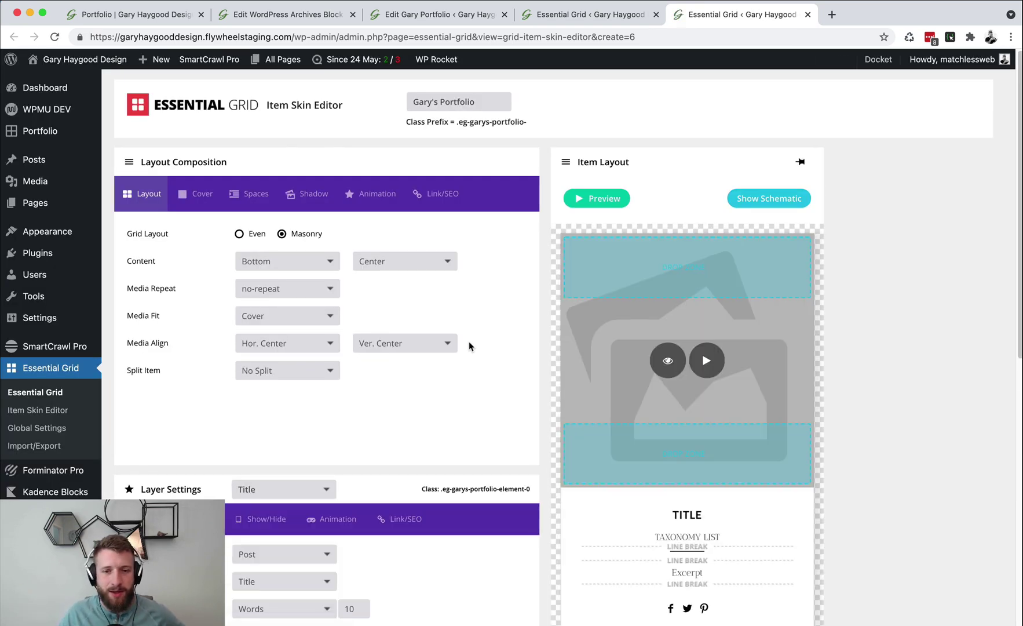
- Look over the skin's layout composition, cover options and layer source settings
{"action": "scroll", "coordinate": [432, 413], "scroll_direction": "down", "scroll_amount": 3}
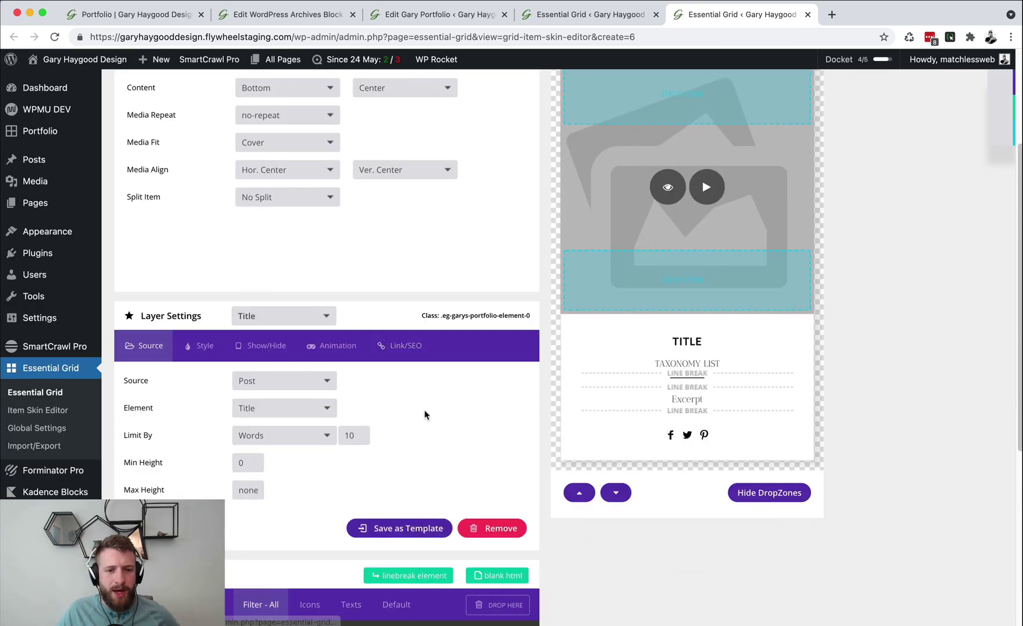
{"action": "scroll", "coordinate": [369, 400], "scroll_direction": "up", "scroll_amount": 2}
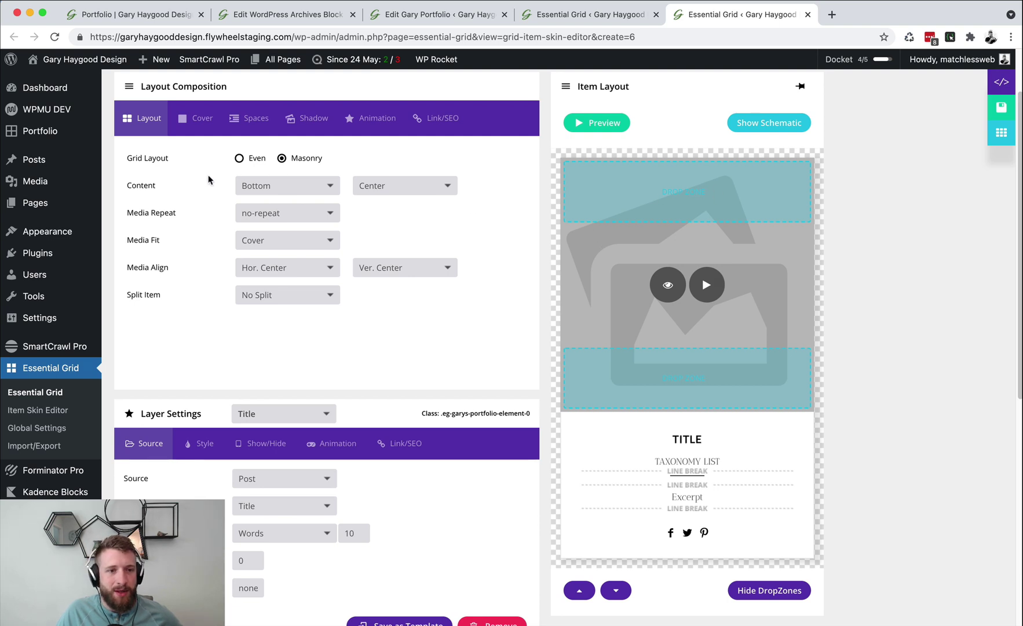
{"action": "left_click", "coordinate": [199, 121]}
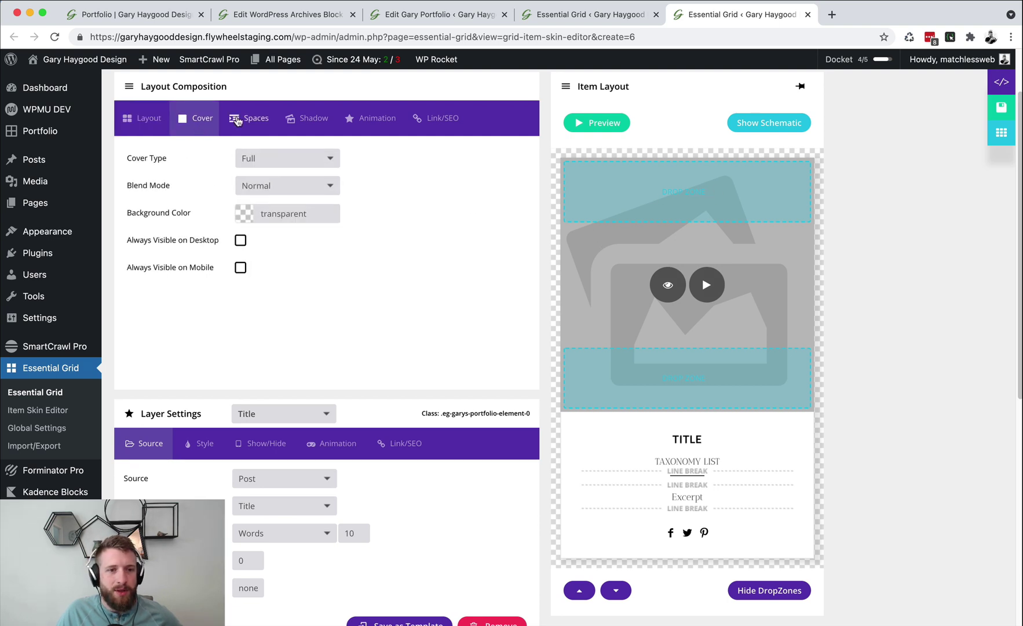
{"action": "left_click", "coordinate": [145, 118]}
{"action": "scroll", "coordinate": [180, 249], "scroll_direction": "down", "scroll_amount": 3}
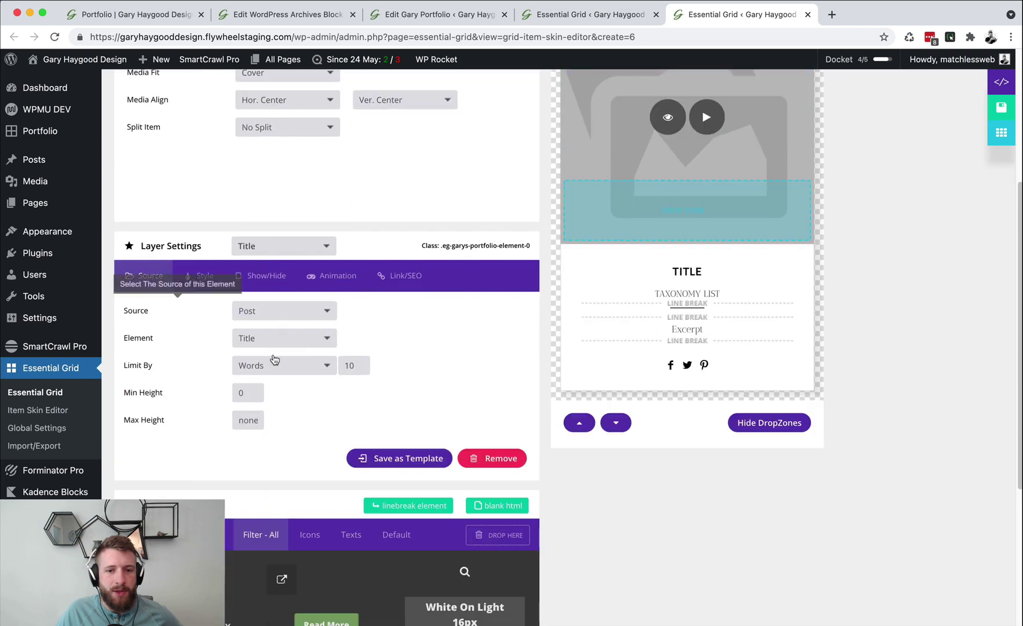
- Set the taxonomy of the skin's Taxonomy List layer to Portfolio Categories, with Post as source and Taxonomy List as element
{"action": "left_click", "coordinate": [717, 293]}
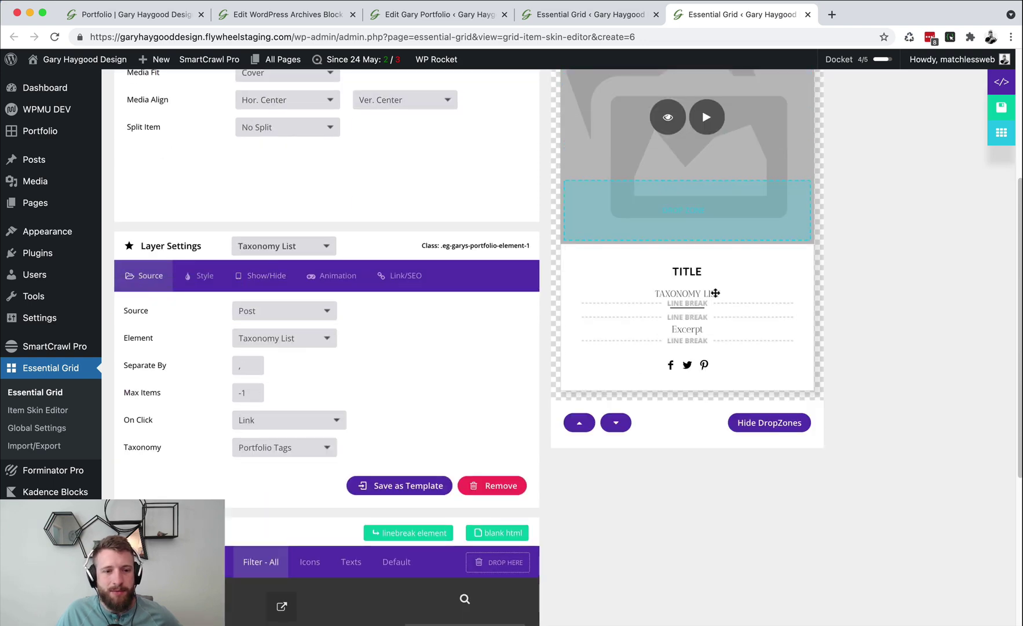
{"action": "left_click", "coordinate": [275, 316]}
{"action": "left_click", "coordinate": [275, 313]}
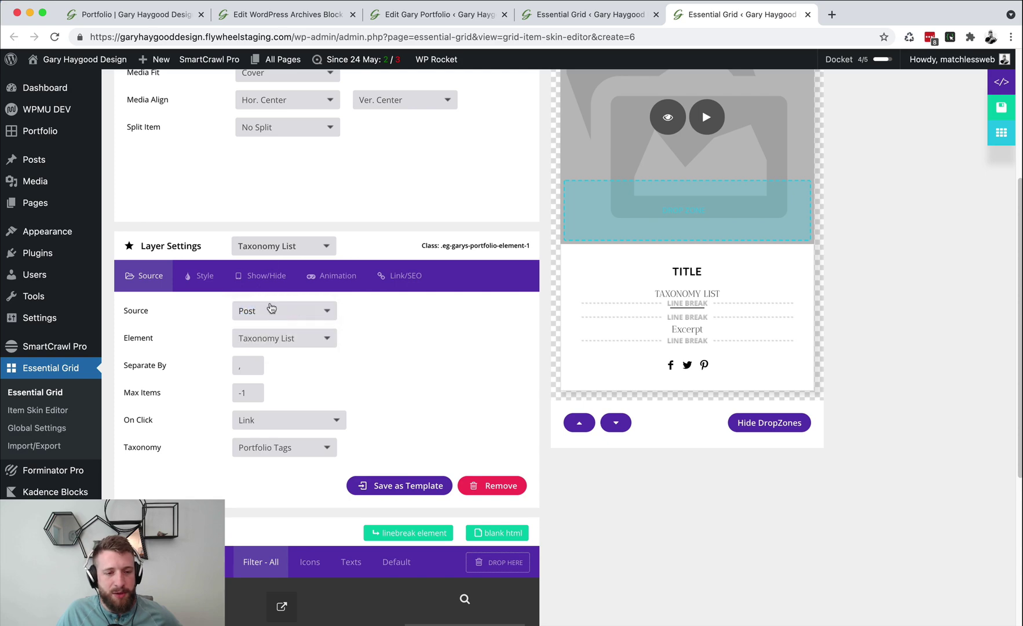
{"action": "left_click", "coordinate": [306, 342]}
{"action": "left_click", "coordinate": [302, 344]}
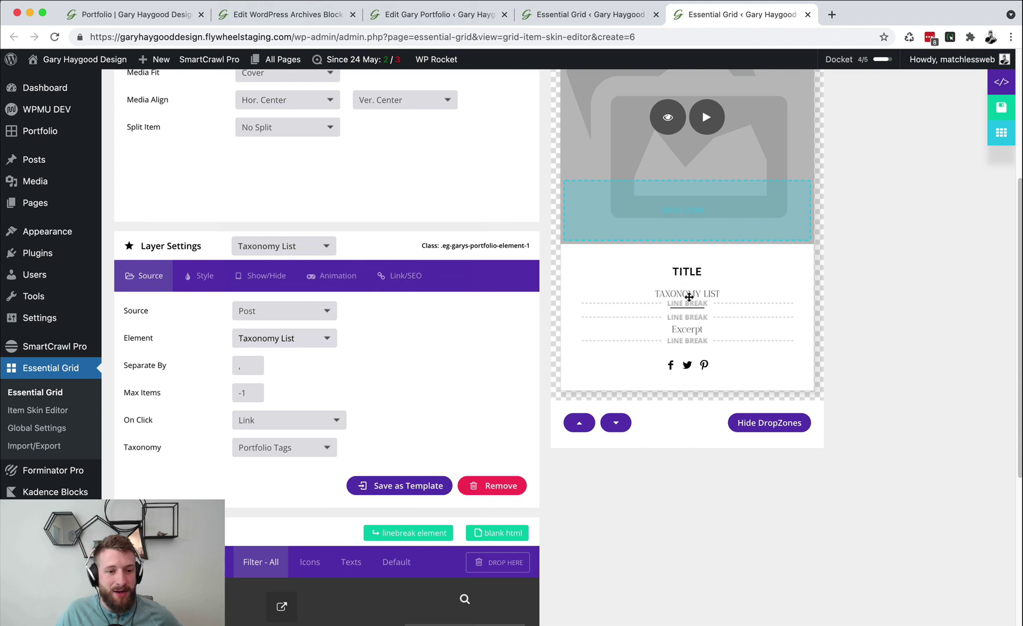
{"action": "left_click", "coordinate": [331, 449]}
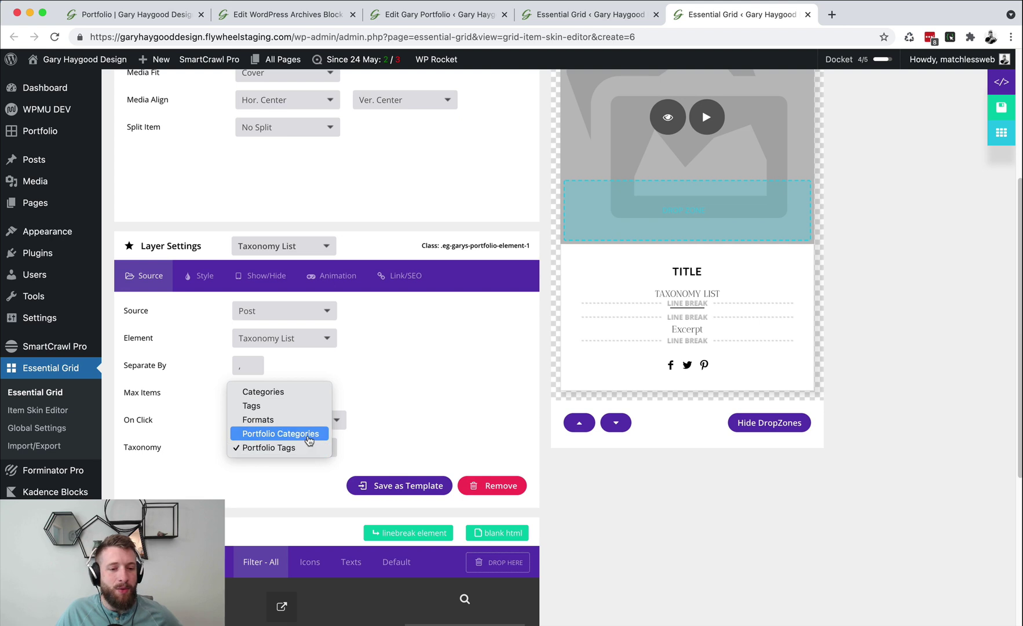
{"action": "left_click", "coordinate": [309, 439]}
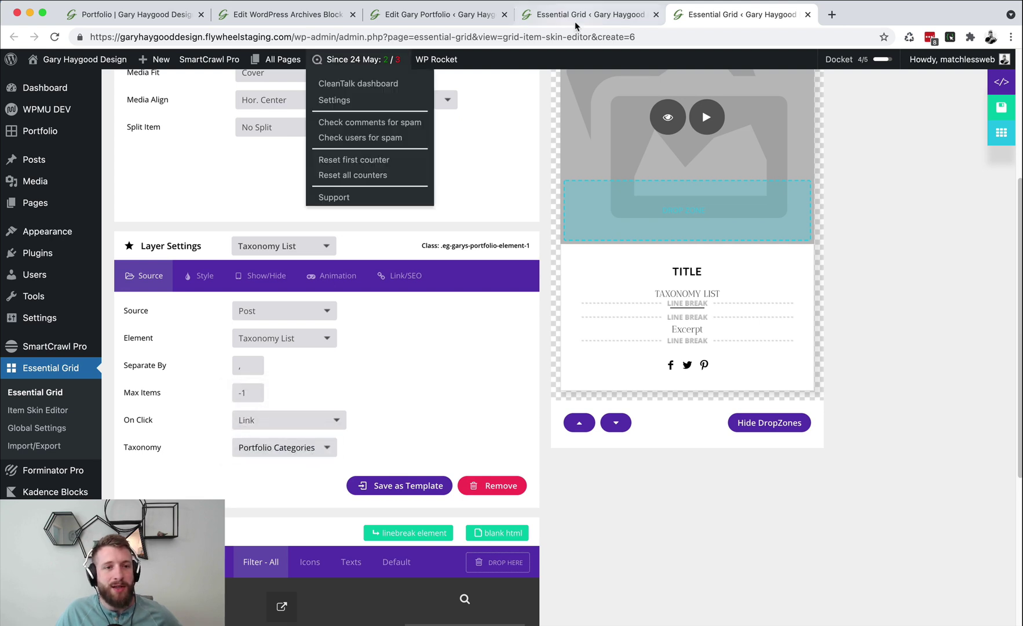
- Check the taxonomy terms on the live Portfolio page's project cards and return to the skin editor
{"action": "left_click", "coordinate": [162, 21]}
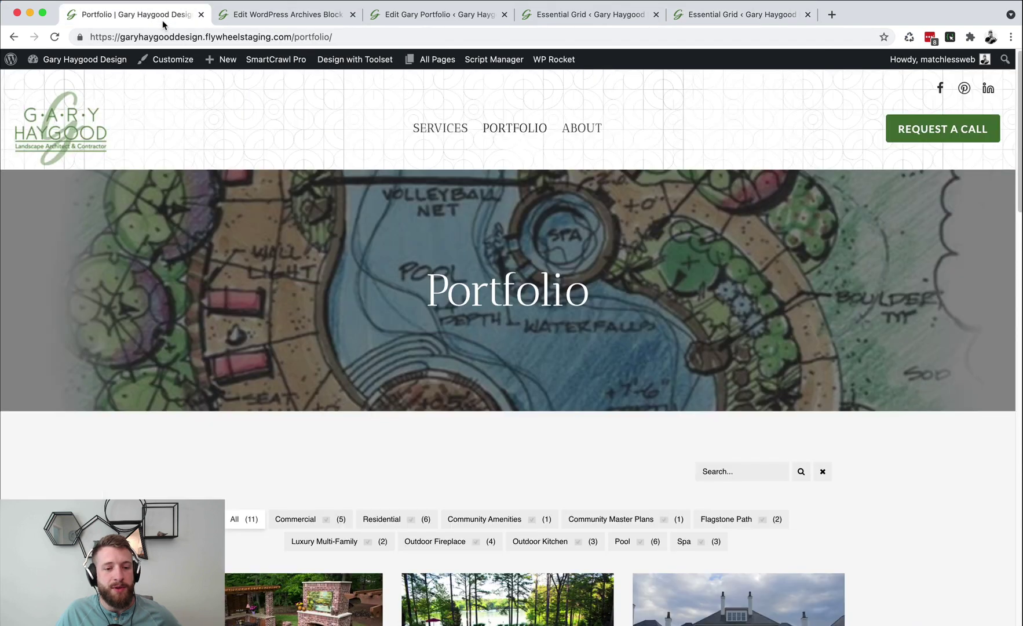
{"action": "scroll", "coordinate": [342, 453], "scroll_direction": "down", "scroll_amount": 5}
{"action": "scroll", "coordinate": [342, 454], "scroll_direction": "down", "scroll_amount": 2}
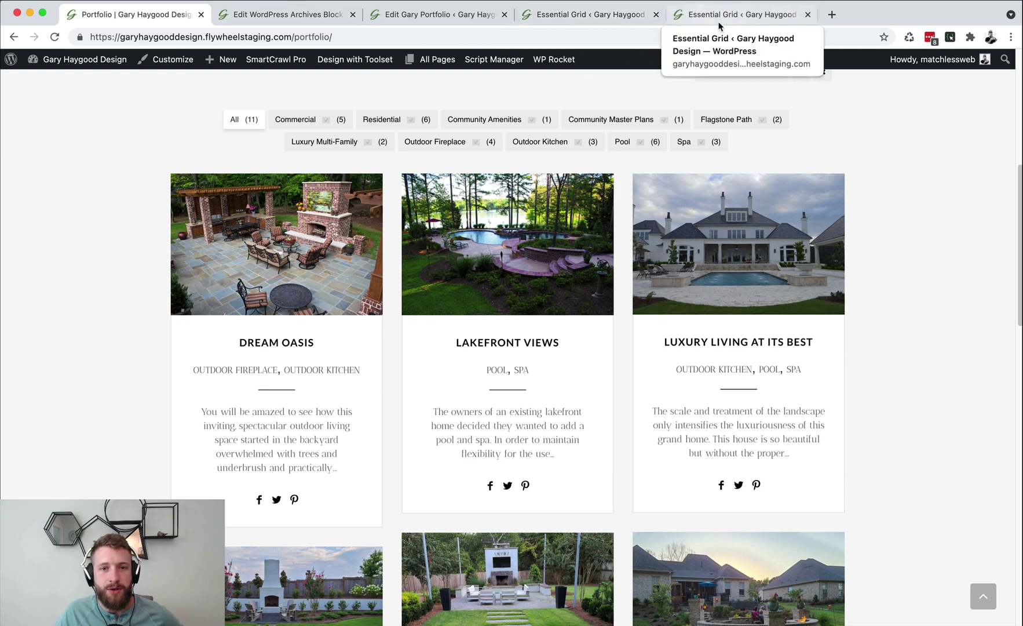
{"action": "left_click", "coordinate": [736, 16]}
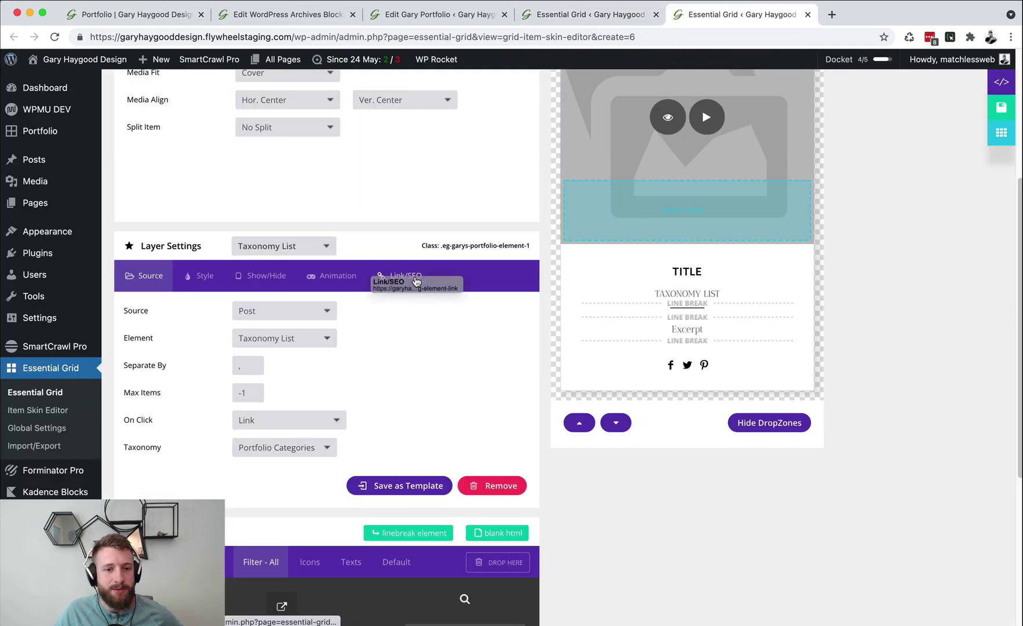
- Examine the Taxonomy List layer's Link/SEO settings and its on-click source option
{"action": "left_click", "coordinate": [394, 276]}
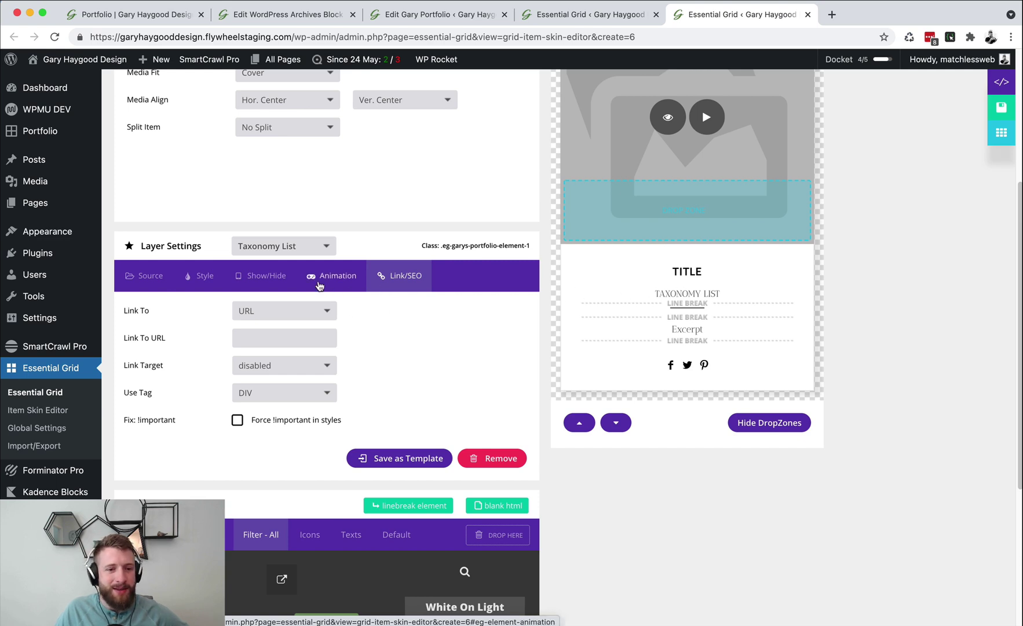
{"action": "left_click", "coordinate": [160, 279]}
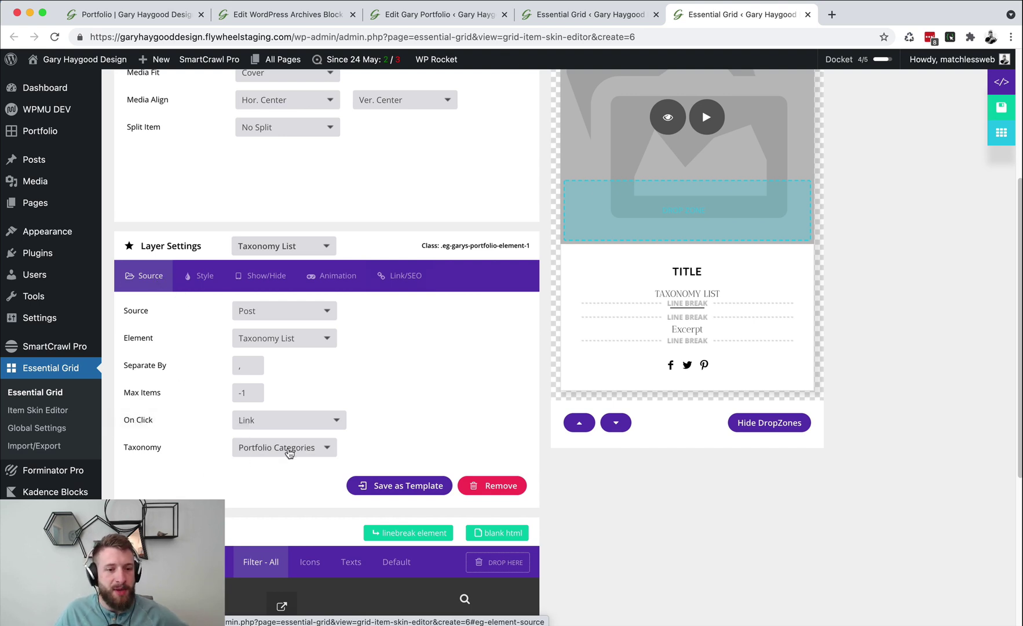
{"action": "left_click", "coordinate": [259, 426]}
{"action": "left_click", "coordinate": [259, 426]}
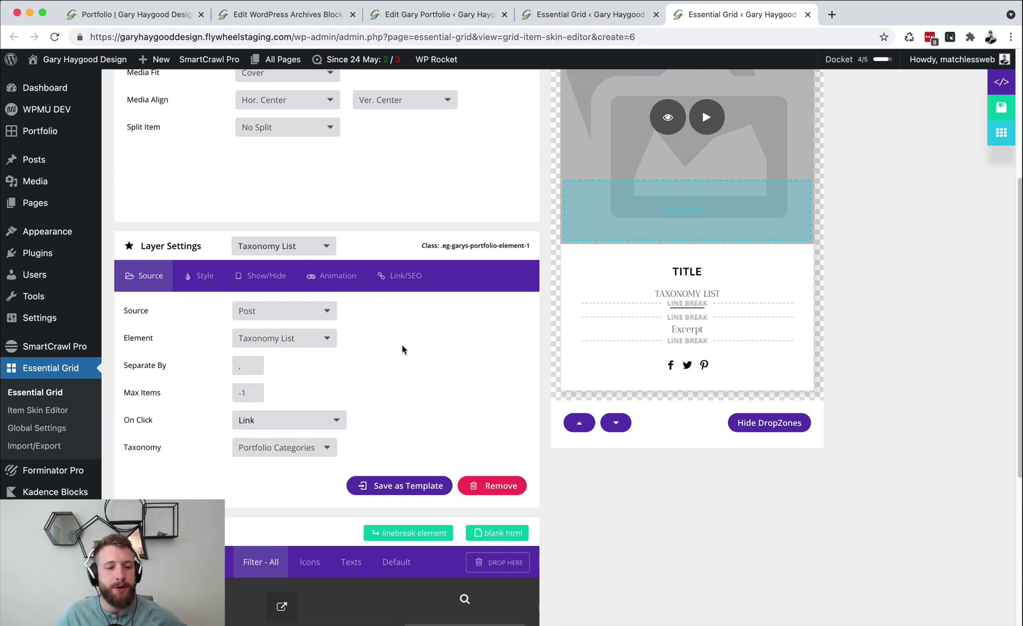
{"action": "scroll", "coordinate": [402, 349], "scroll_direction": "down", "scroll_amount": 5}
{"action": "scroll", "coordinate": [406, 351], "scroll_direction": "up", "scroll_amount": 9}
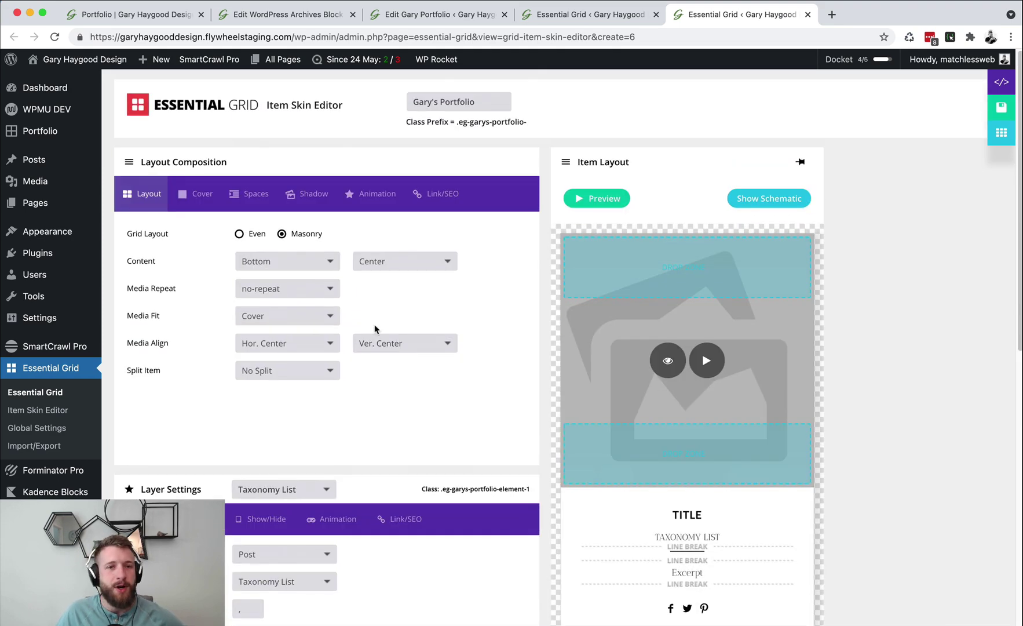
- Close the Essential Grid settings page and the item skin editor without saving
{"action": "left_click", "coordinate": [588, 16]}
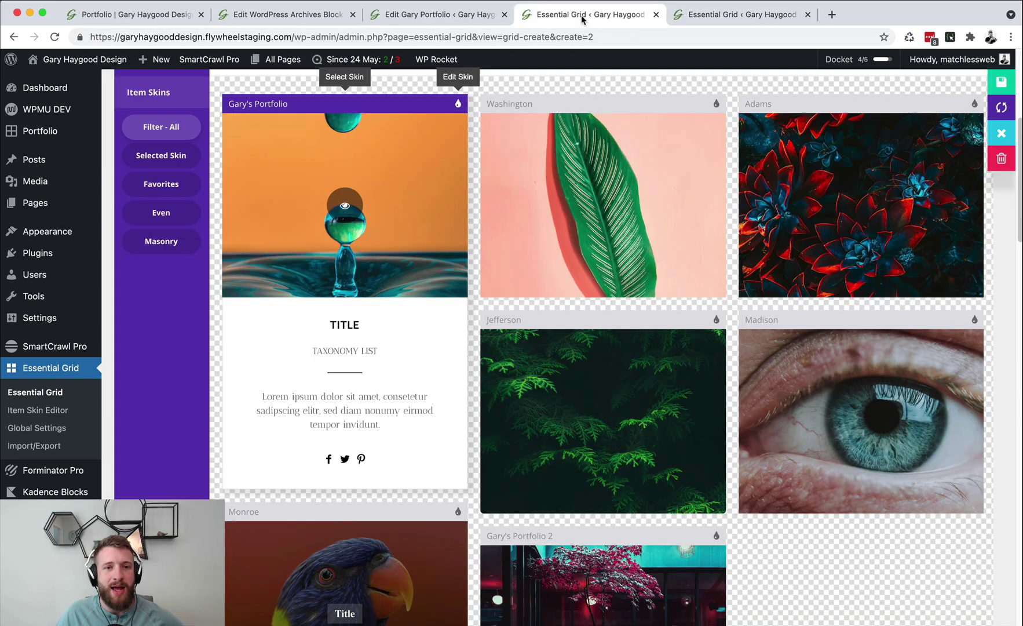
{"action": "left_click", "coordinate": [656, 15]}
{"action": "left_click", "coordinate": [656, 14]}
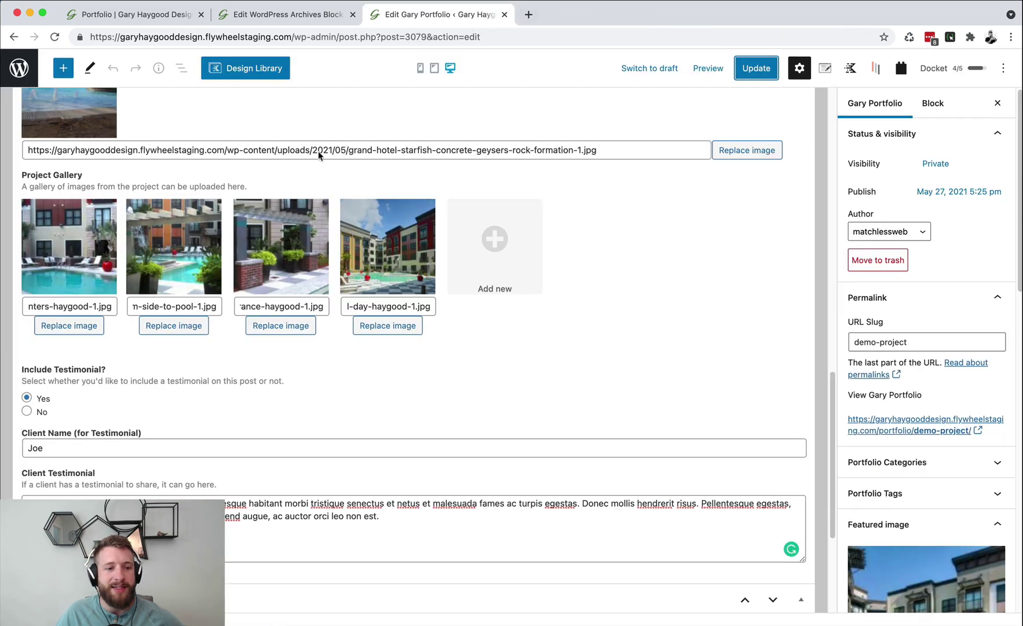
- Look over the Demo Project fields, the WordPress archive template and the header area of the live Portfolio page
{"action": "scroll", "coordinate": [319, 154], "scroll_direction": "down", "scroll_amount": 4}
{"action": "scroll", "coordinate": [299, 260], "scroll_direction": "up", "scroll_amount": 15}
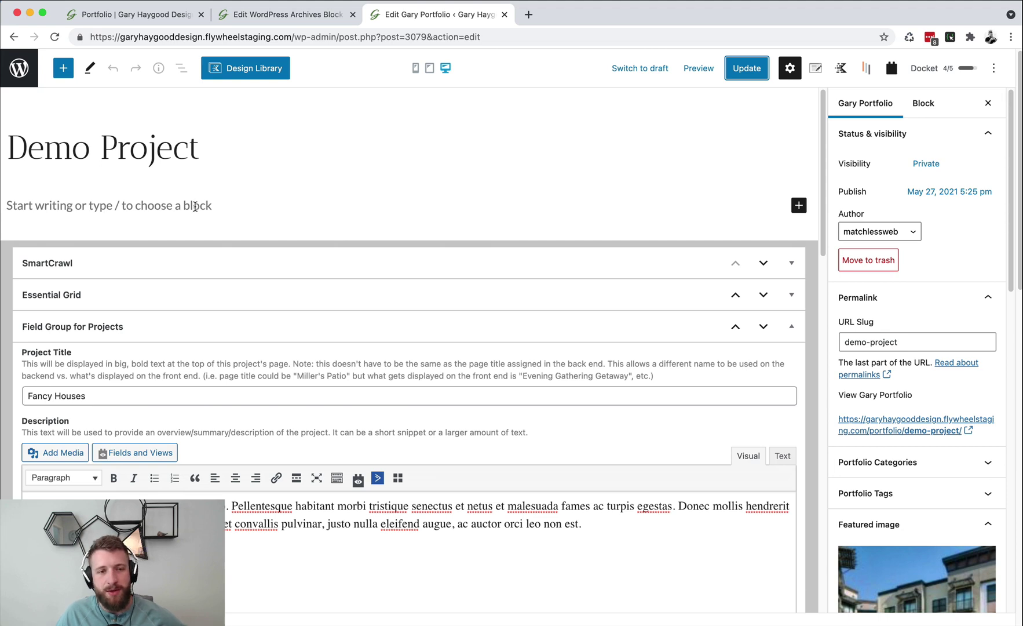
{"action": "left_click", "coordinate": [284, 17]}
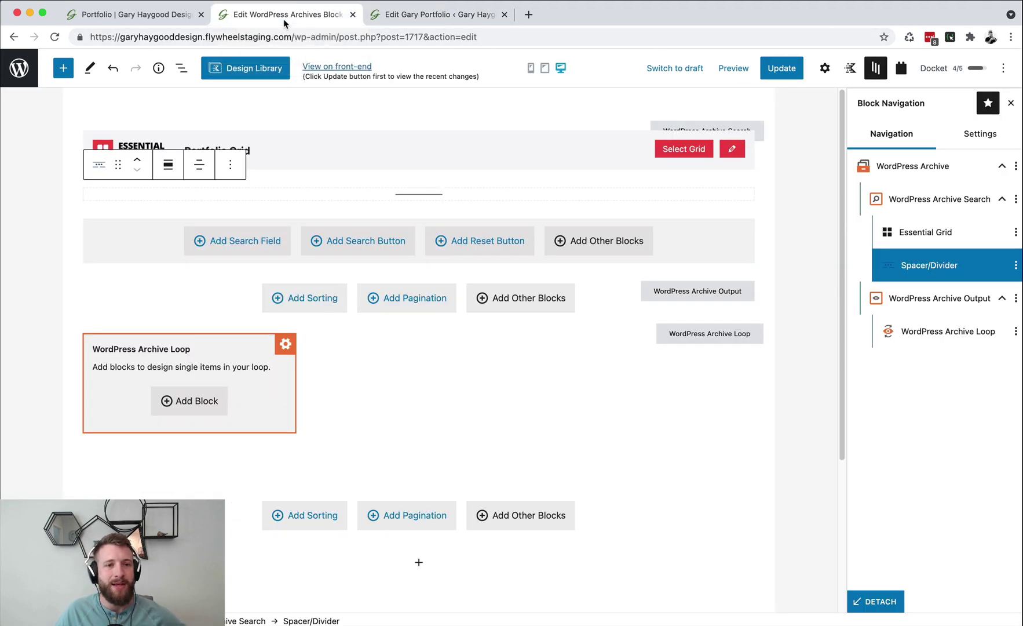
{"action": "left_click", "coordinate": [156, 18]}
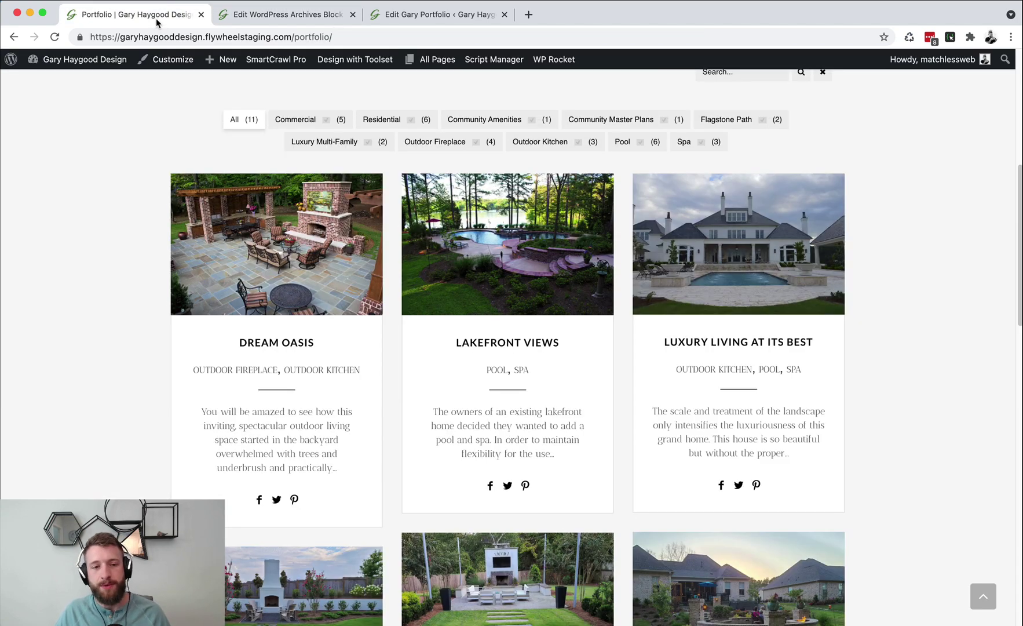
{"action": "scroll", "coordinate": [156, 267], "scroll_direction": "up", "scroll_amount": 3}
{"action": "scroll", "coordinate": [155, 267], "scroll_direction": "up", "scroll_amount": 5}
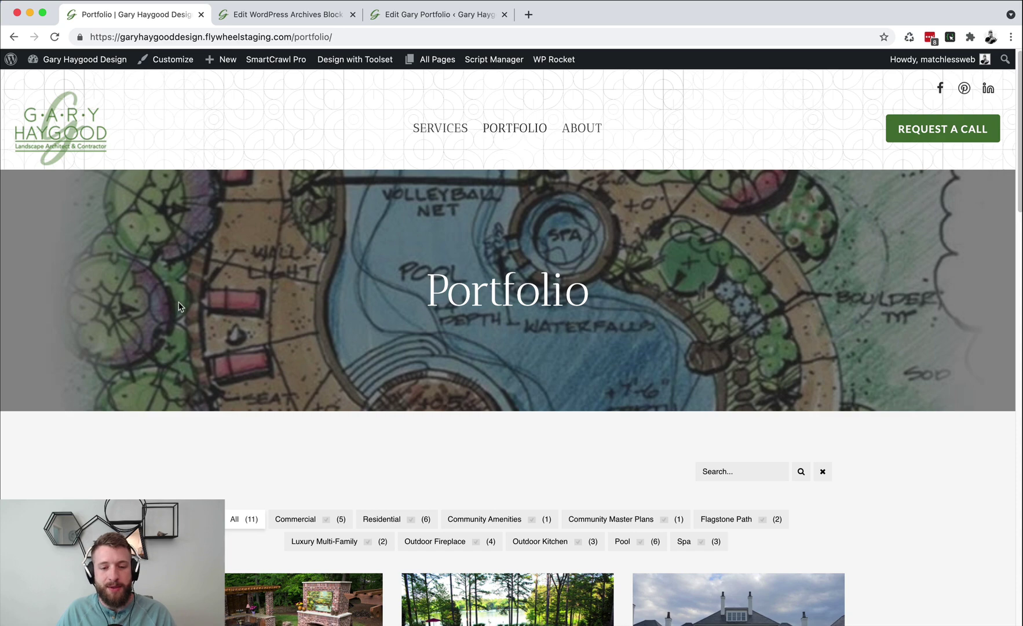
{"action": "scroll", "coordinate": [176, 303], "scroll_direction": "down", "scroll_amount": 3}
{"action": "scroll", "coordinate": [170, 304], "scroll_direction": "up", "scroll_amount": 3}
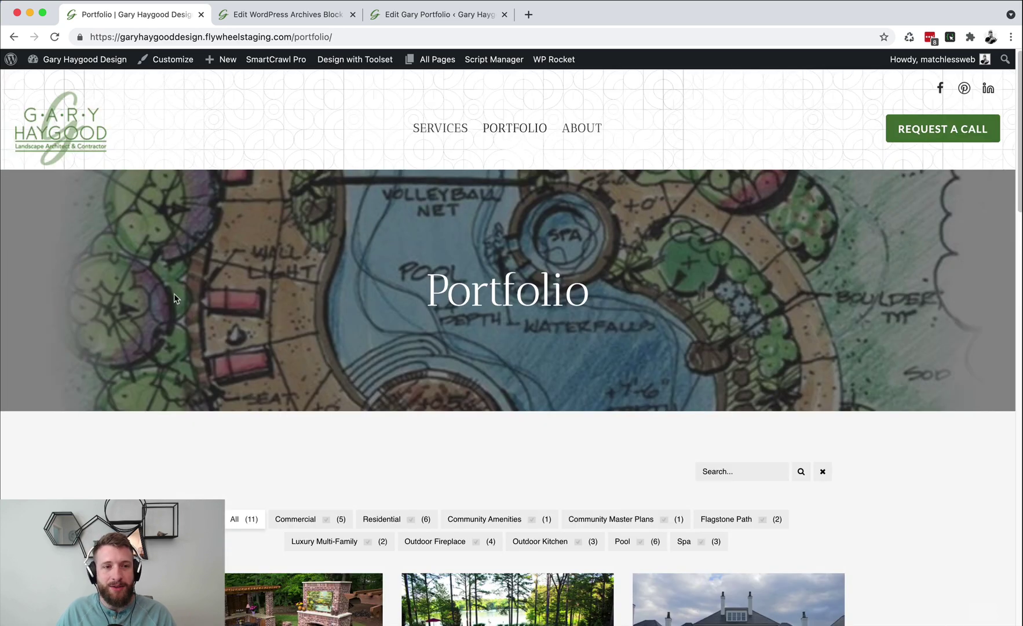
- Open the site customizer from the Portfolio page and show the Portfolio Archive settings for custom post types
{"action": "left_click", "coordinate": [171, 64]}
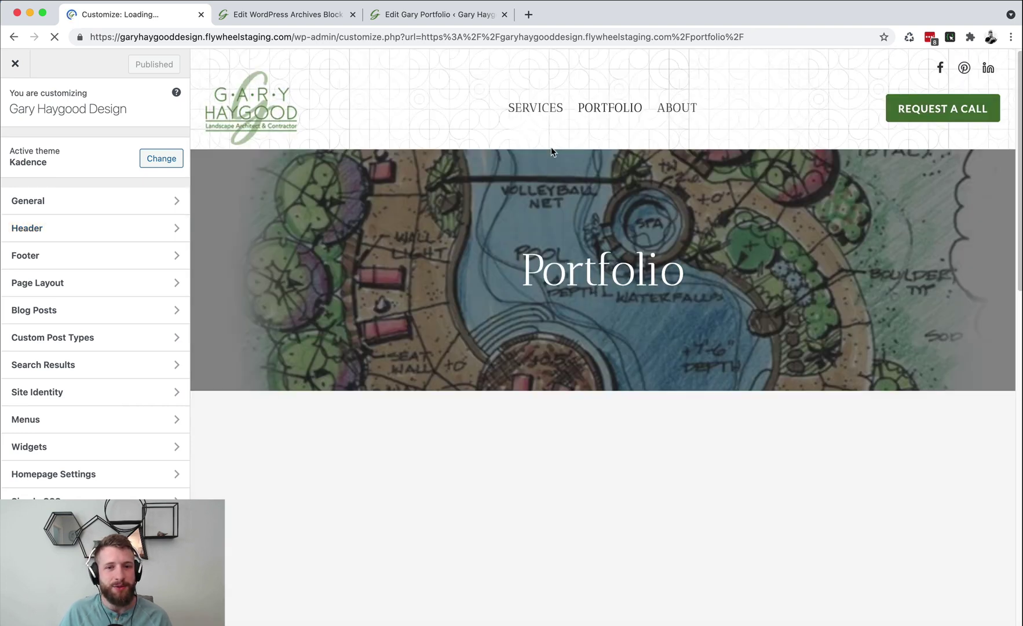
{"action": "scroll", "coordinate": [365, 287], "scroll_direction": "down", "scroll_amount": 3}
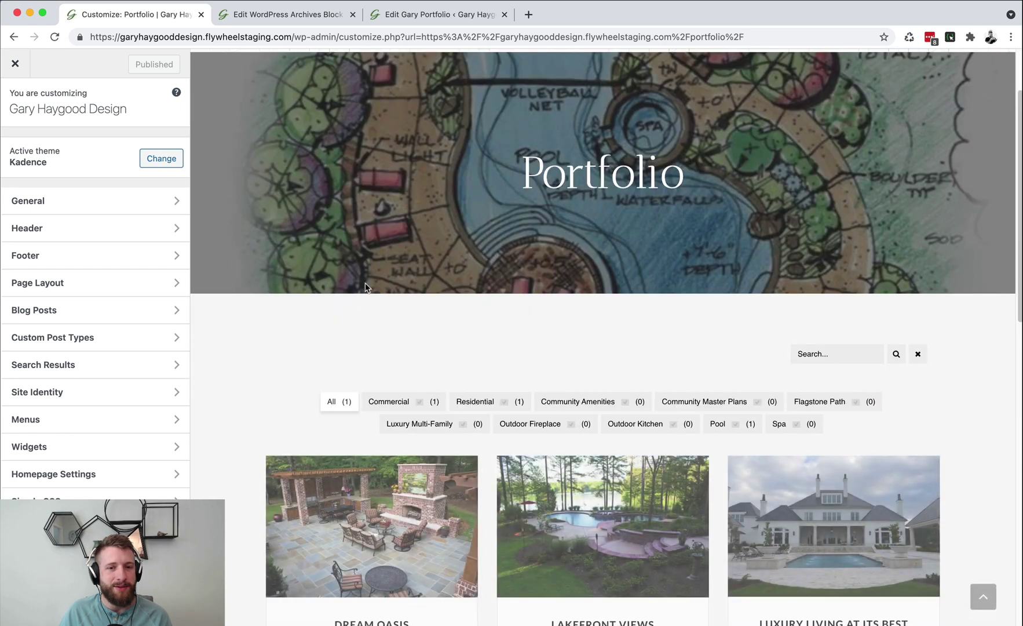
{"action": "left_click", "coordinate": [145, 338]}
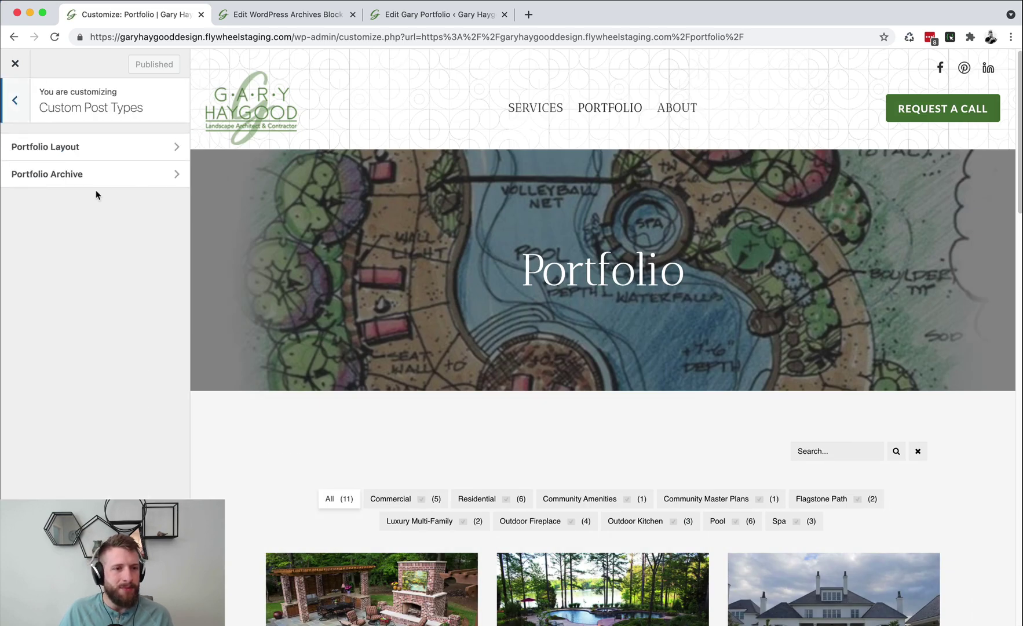
{"action": "left_click", "coordinate": [95, 175]}
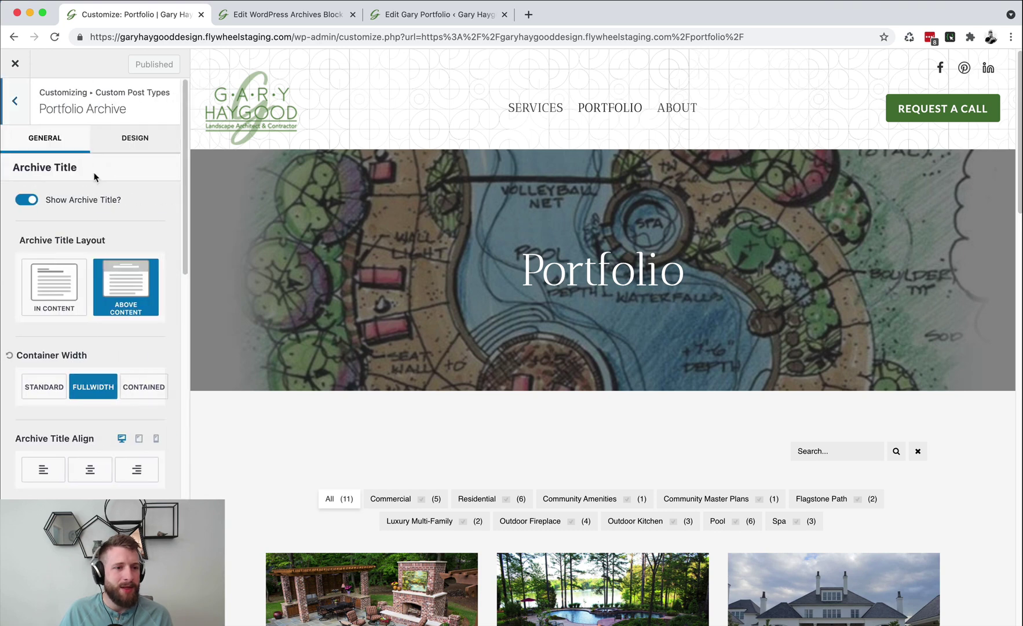
{"action": "scroll", "coordinate": [99, 207], "scroll_direction": "down", "scroll_amount": 2}
{"action": "scroll", "coordinate": [96, 207], "scroll_direction": "up", "scroll_amount": 2}
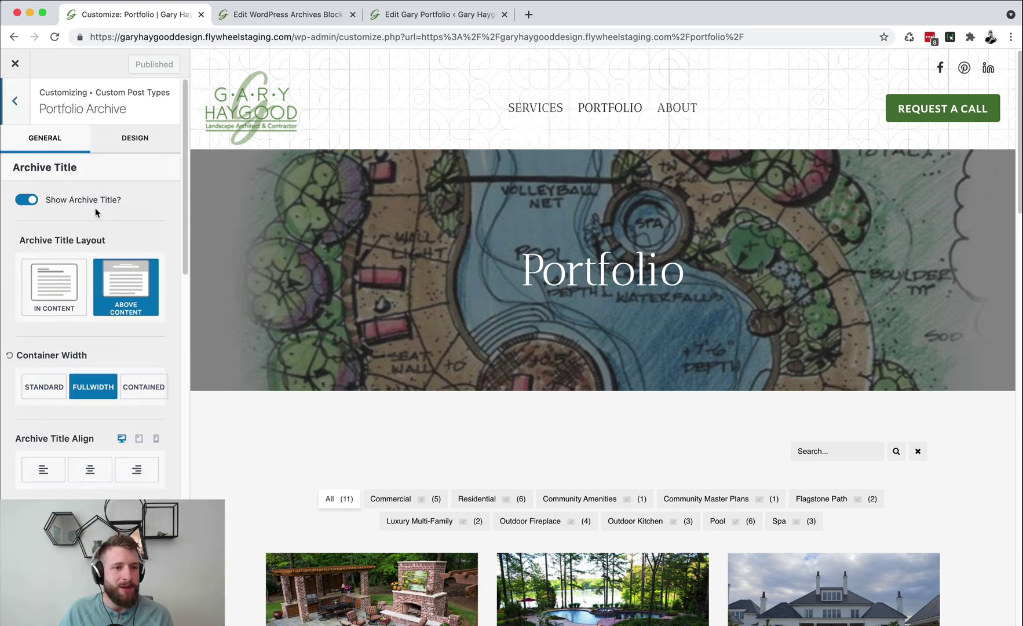
- Replace the Portfolio archive title's background image with the solid colour 966767
{"action": "left_click", "coordinate": [111, 153]}
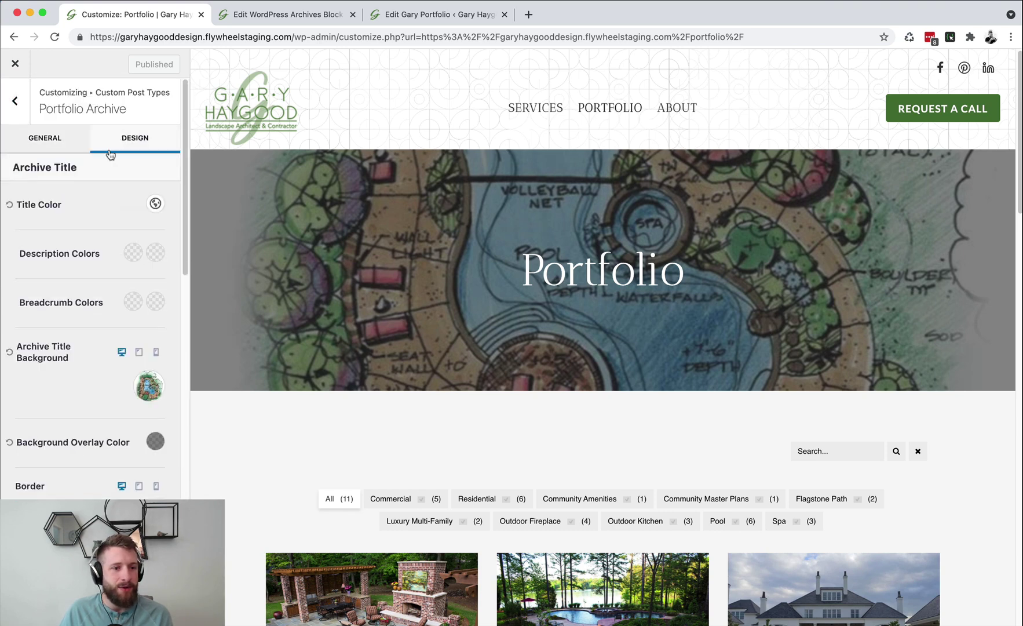
{"action": "left_click", "coordinate": [149, 385]}
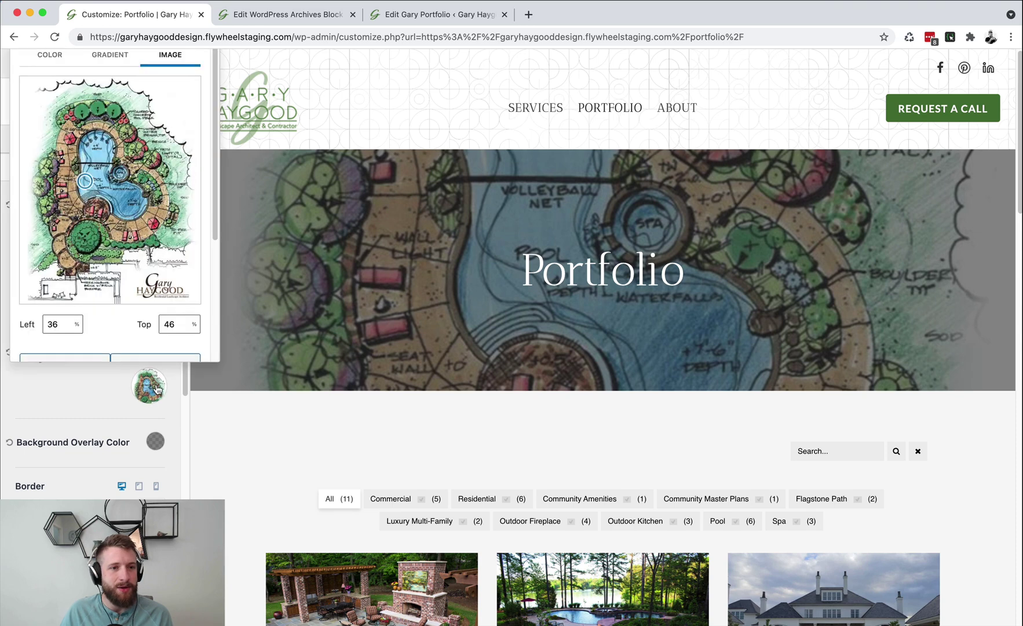
{"action": "left_click", "coordinate": [41, 56]}
{"action": "left_click", "coordinate": [81, 197]}
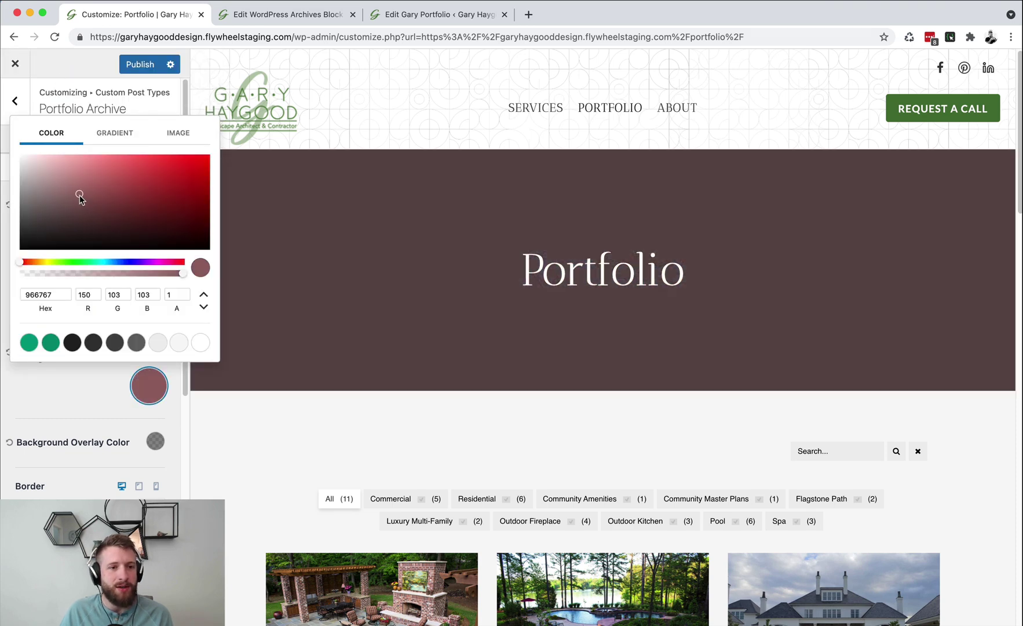
- Show the gradient option for the archive title background, then restore the landscape plan image as its background
{"action": "left_click", "coordinate": [114, 134]}
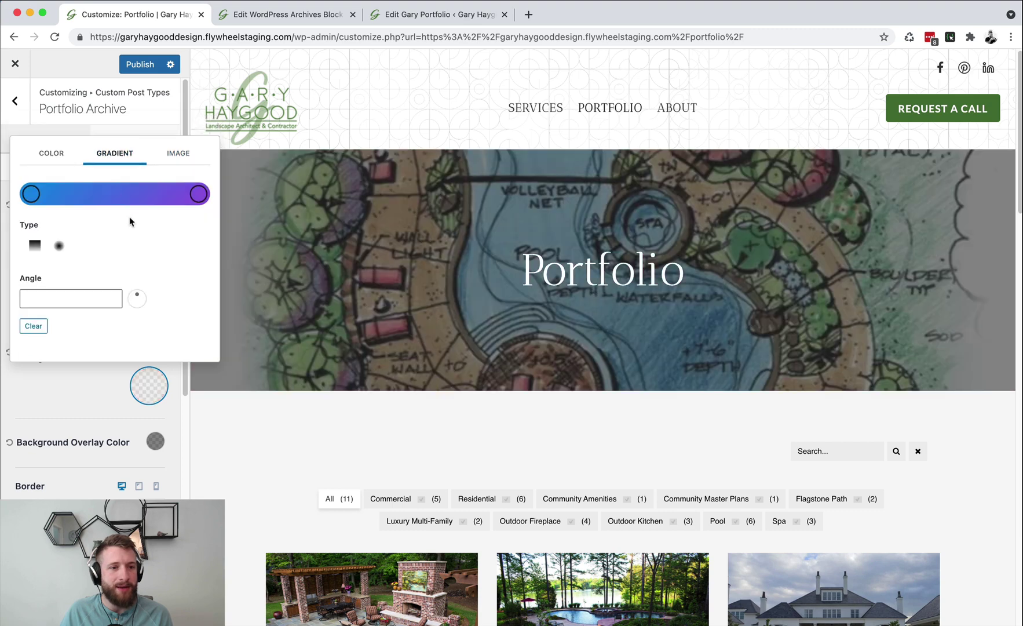
{"action": "left_click", "coordinate": [111, 194]}
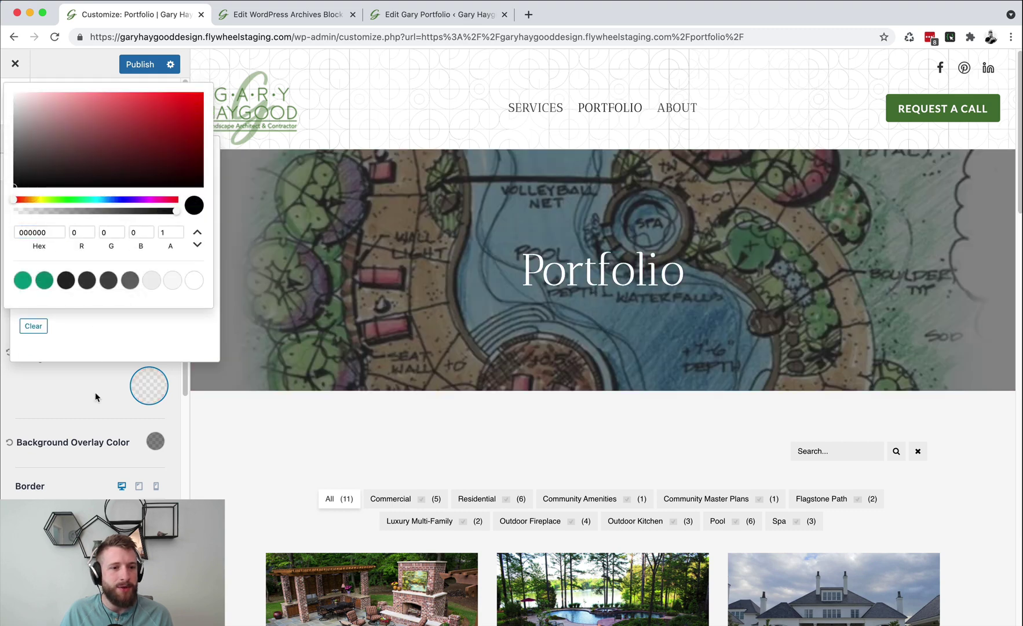
{"action": "left_click", "coordinate": [96, 394]}
{"action": "left_click", "coordinate": [149, 384]}
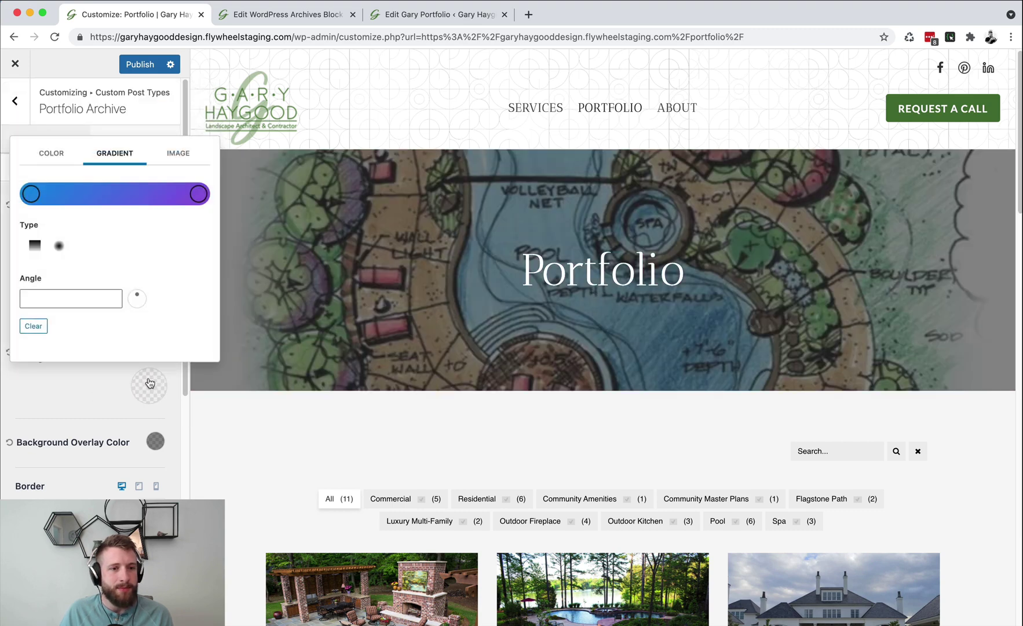
{"action": "left_click", "coordinate": [180, 151]}
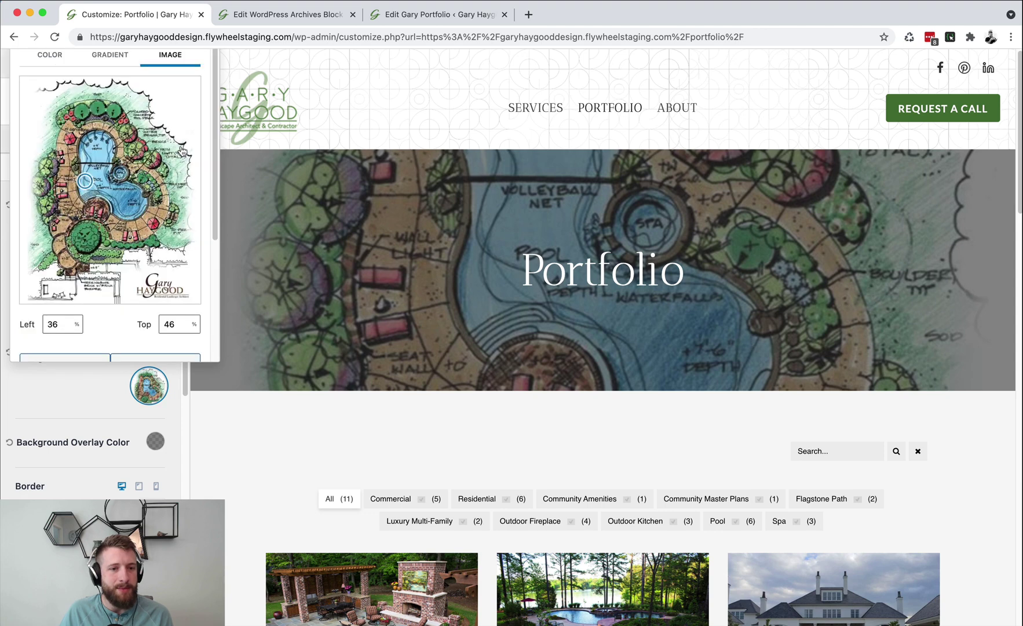
{"action": "left_click", "coordinate": [83, 421]}
- Set the archive title's background overlay opacity to 0.22 and return to the Custom Post Types settings
{"action": "left_click", "coordinate": [155, 442]}
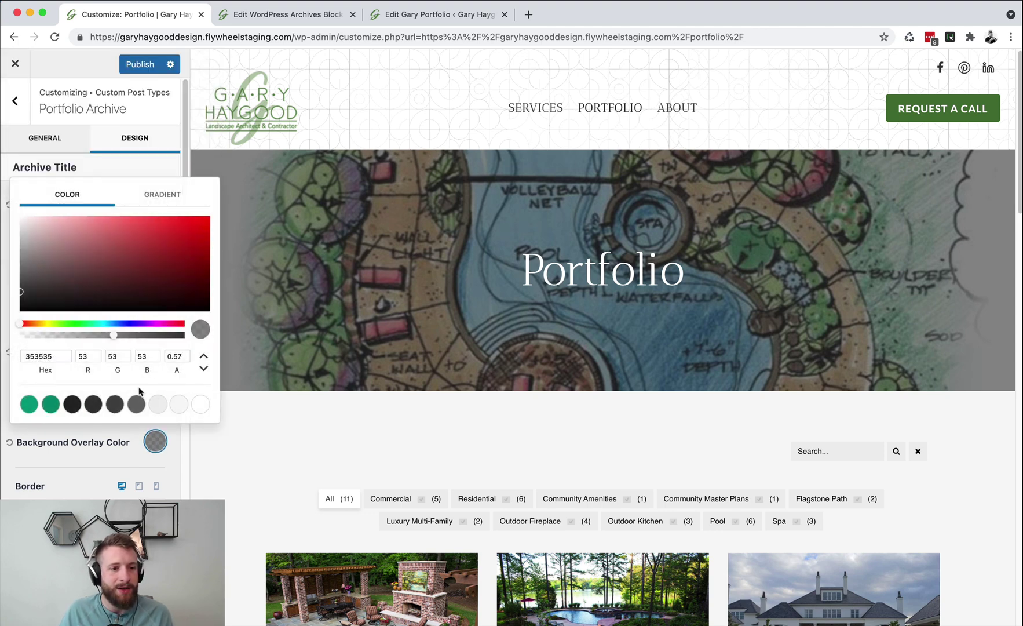
{"action": "left_click_drag", "start_coordinate": [113, 334], "coordinate": [57, 335]}
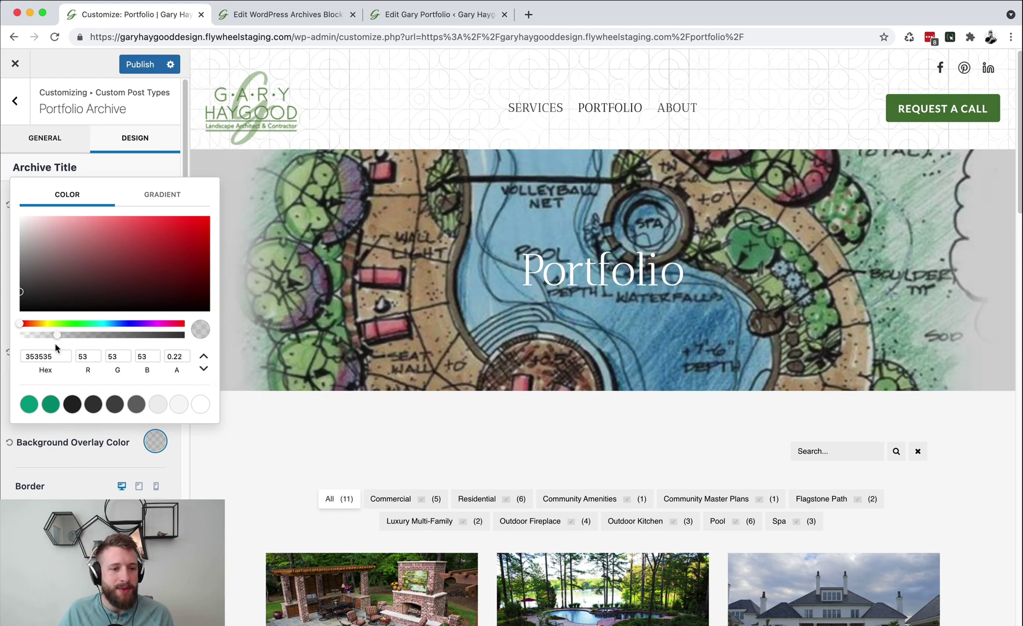
{"action": "left_click", "coordinate": [78, 460]}
{"action": "scroll", "coordinate": [73, 439], "scroll_direction": "down", "scroll_amount": 5}
{"action": "scroll", "coordinate": [73, 438], "scroll_direction": "up", "scroll_amount": 5}
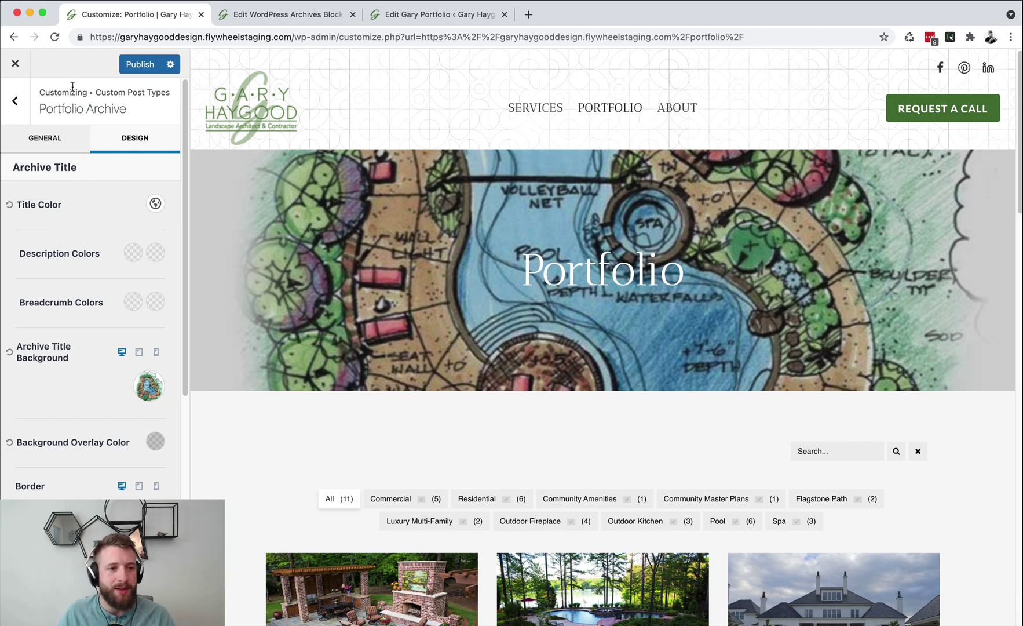
{"action": "left_click", "coordinate": [10, 103]}
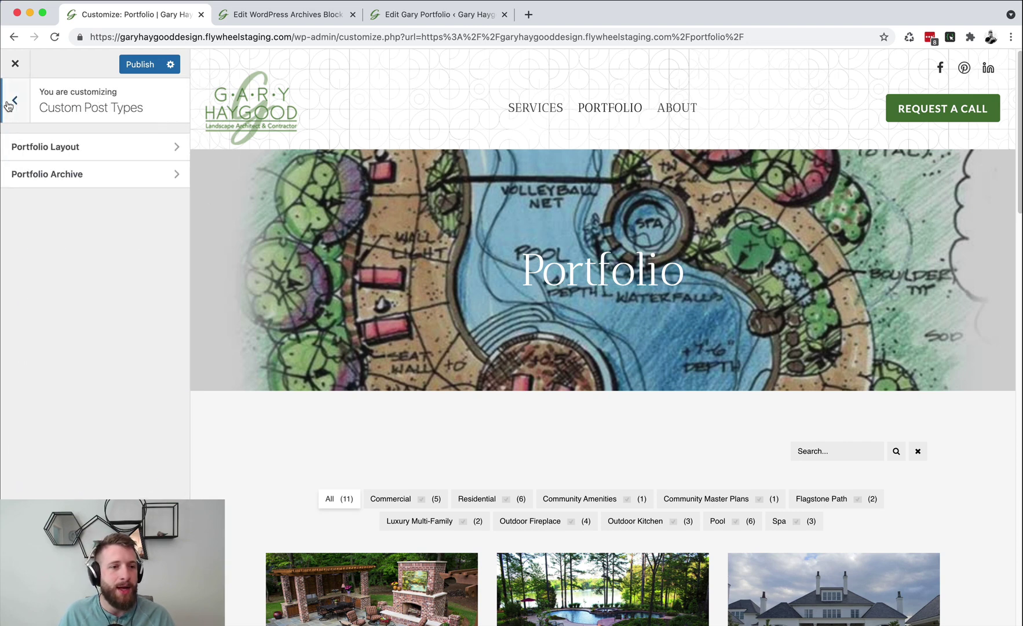